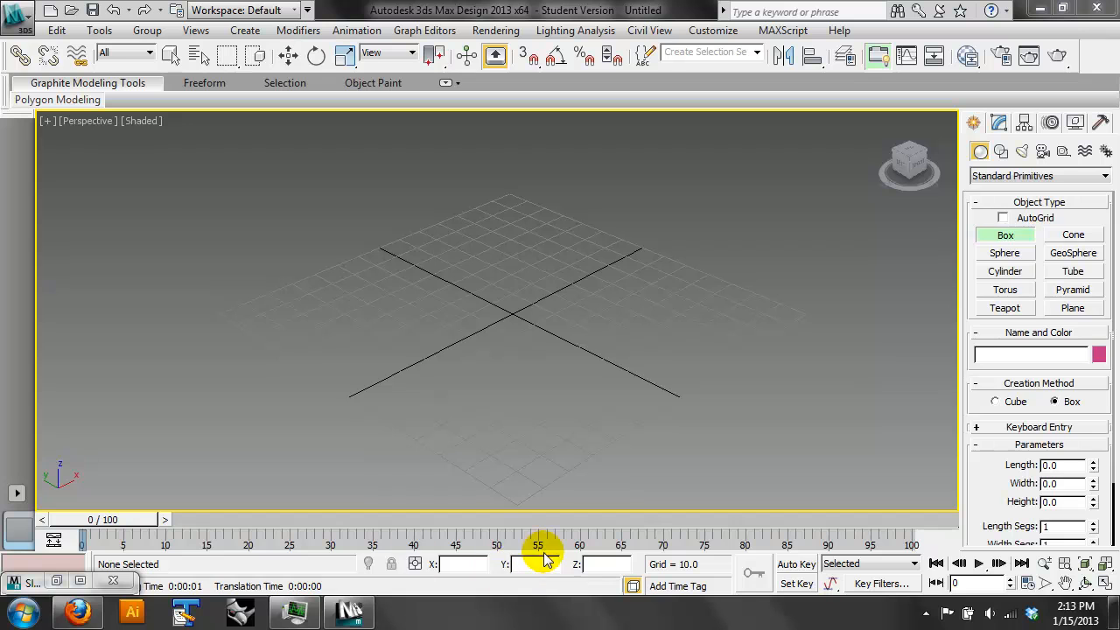
{"action": "left_click", "coordinate": [496, 56]}
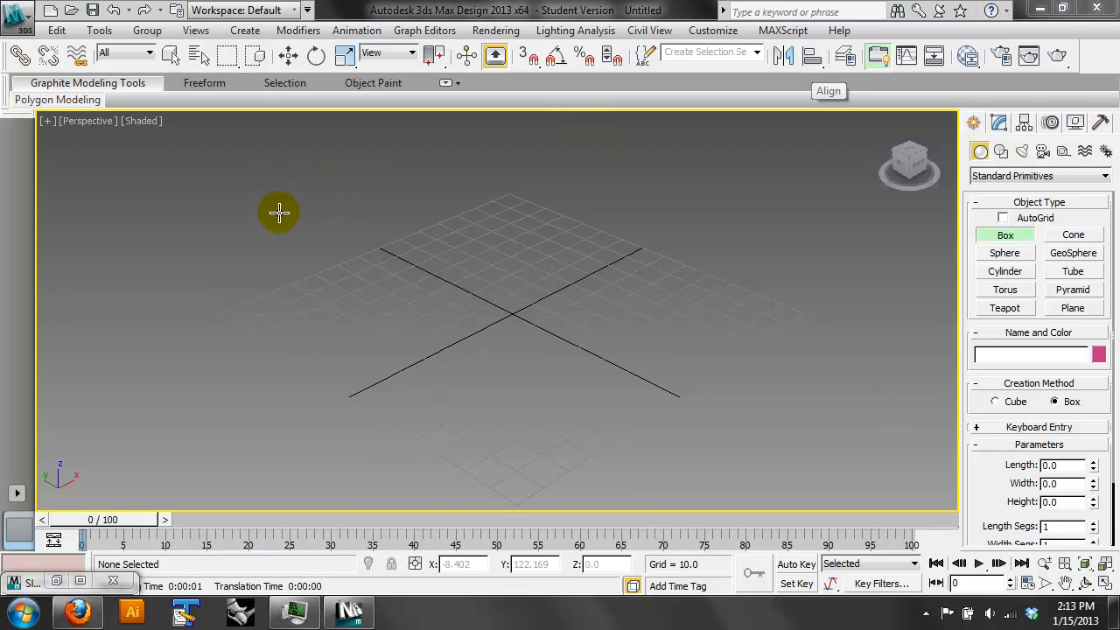
{"action": "left_click", "coordinate": [116, 582]}
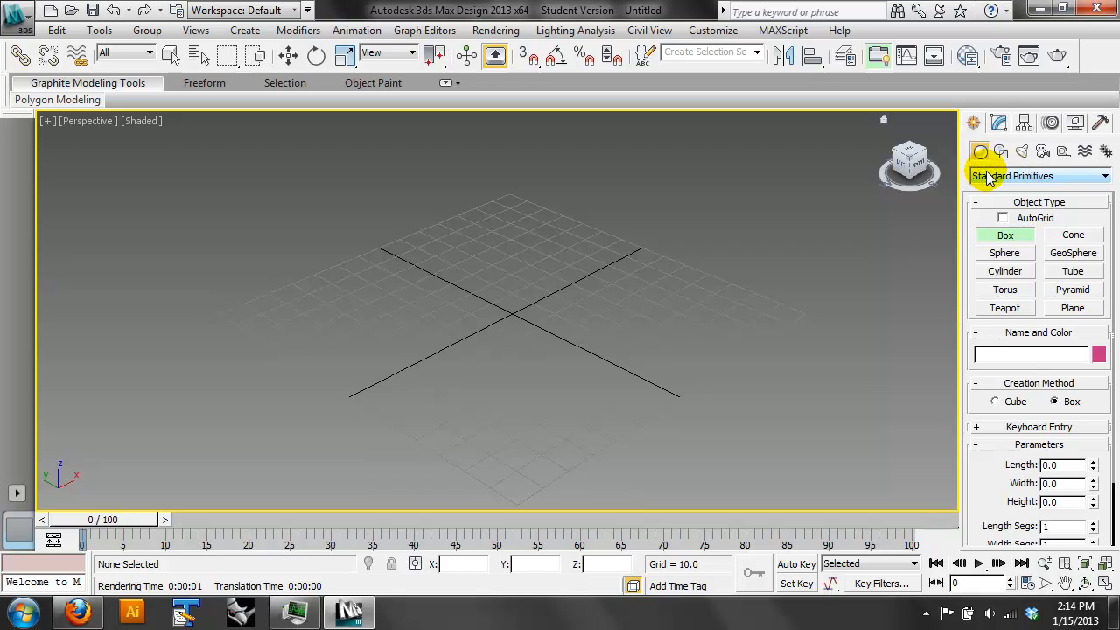
Draw a box primitive over the grid centre, about 82 long, 55 wide and 48 high
{"action": "left_click", "coordinate": [1015, 235]}
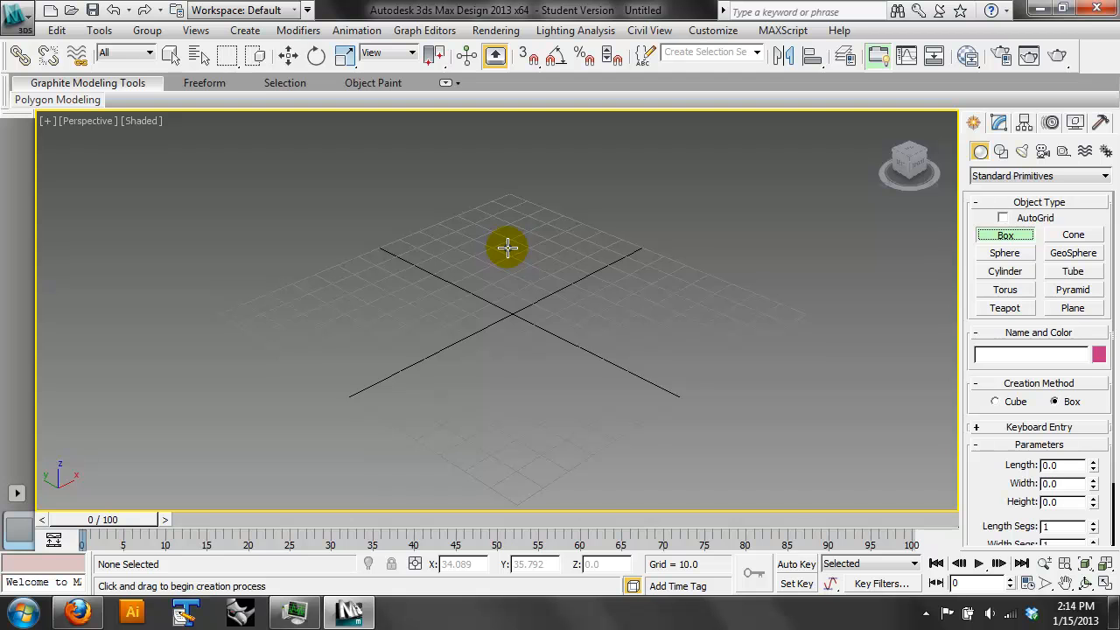
{"action": "left_click_drag", "start_coordinate": [496, 258], "coordinate": [560, 408]}
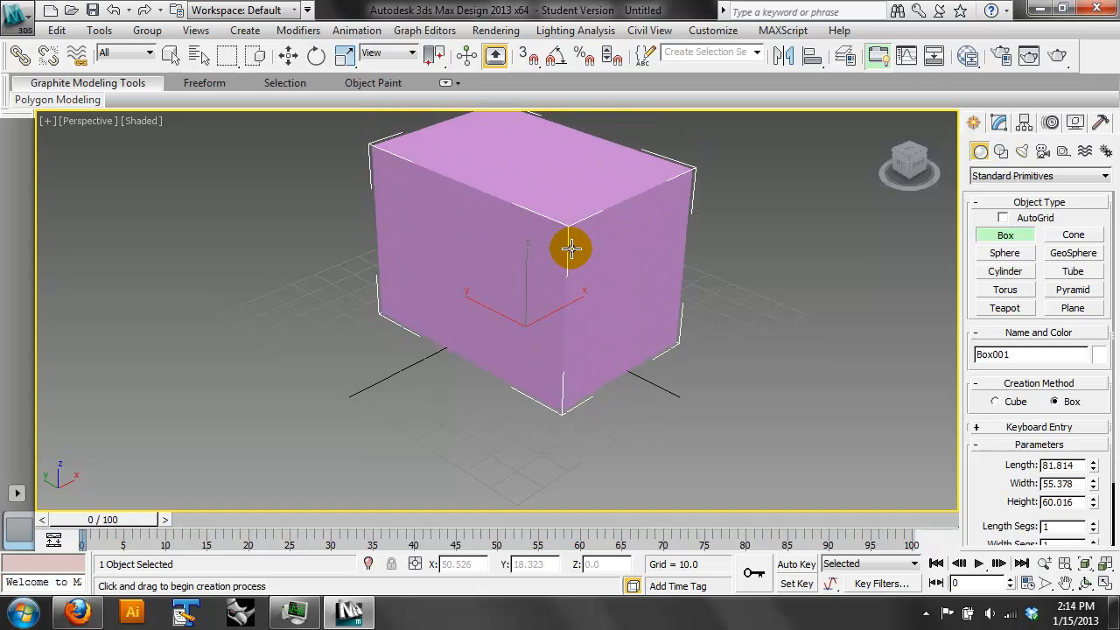
{"action": "left_click", "coordinate": [538, 280]}
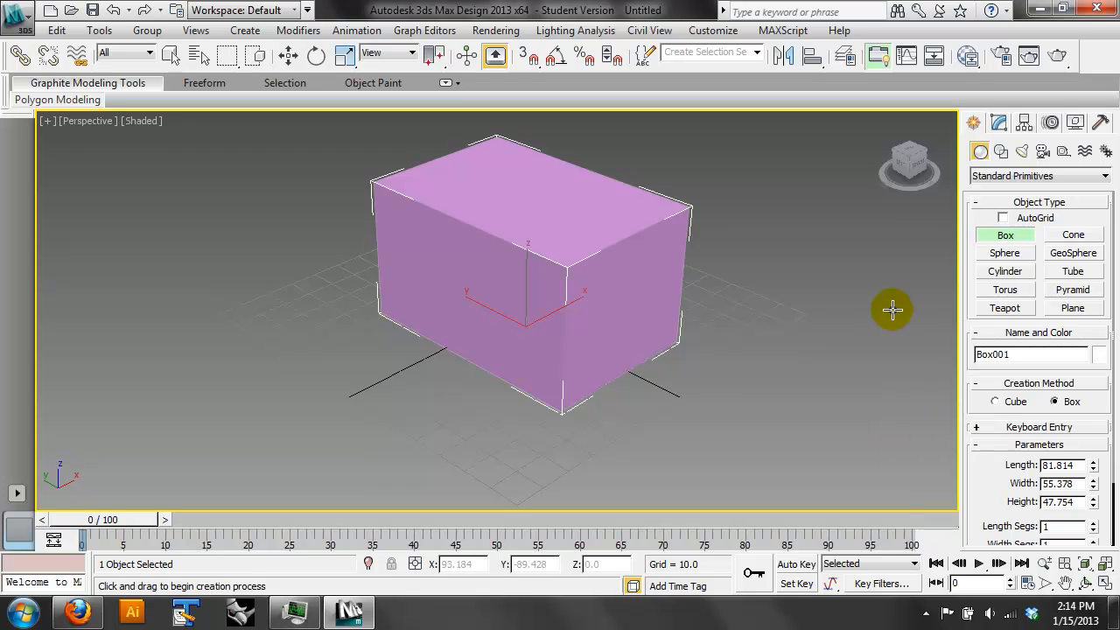
Set the box's length to 90, width to 50 and height to 50
{"action": "double_click", "coordinate": [1079, 464]}
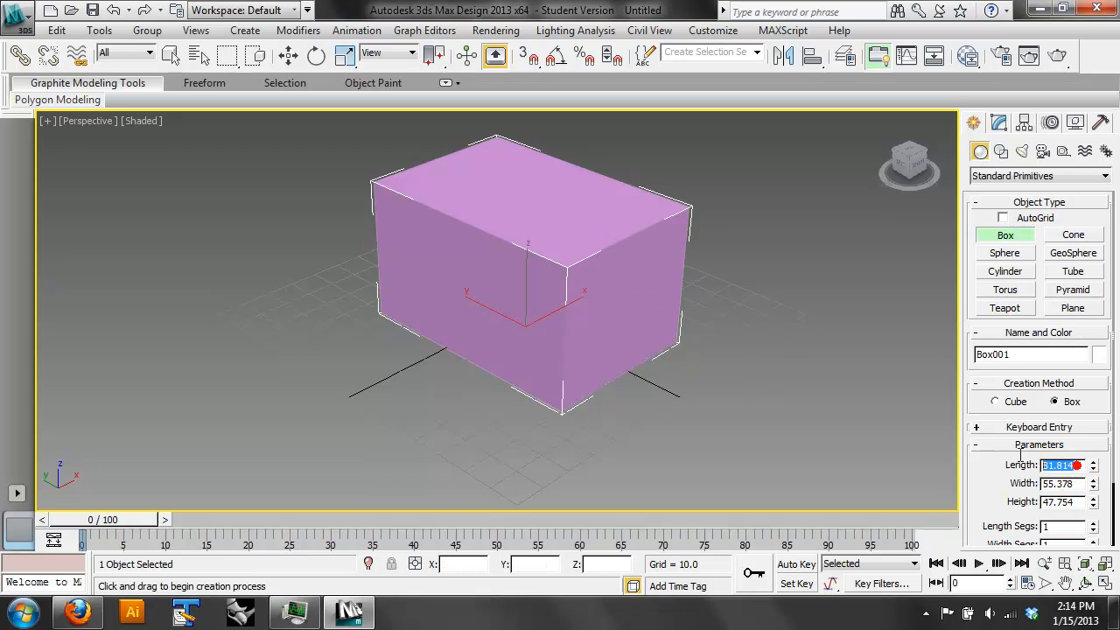
{"action": "type", "text": "90"}
{"action": "key", "text": "Return"}
{"action": "double_click", "coordinate": [1081, 483]}
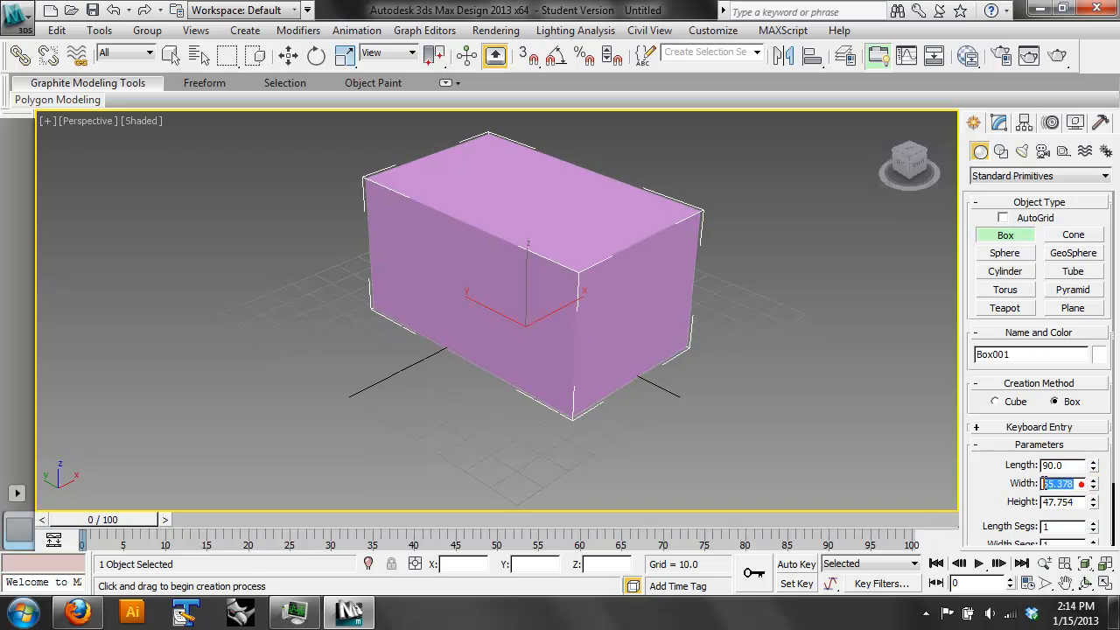
{"action": "type", "text": "50"}
{"action": "key", "text": "Return"}
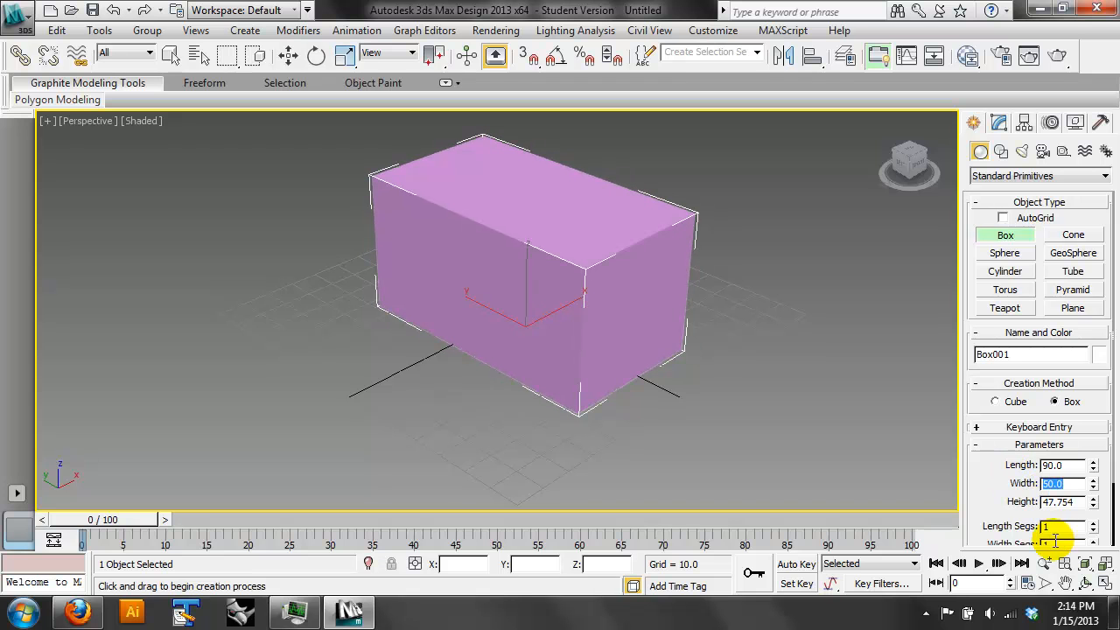
{"action": "double_click", "coordinate": [1076, 501]}
{"action": "type", "text": "5"}
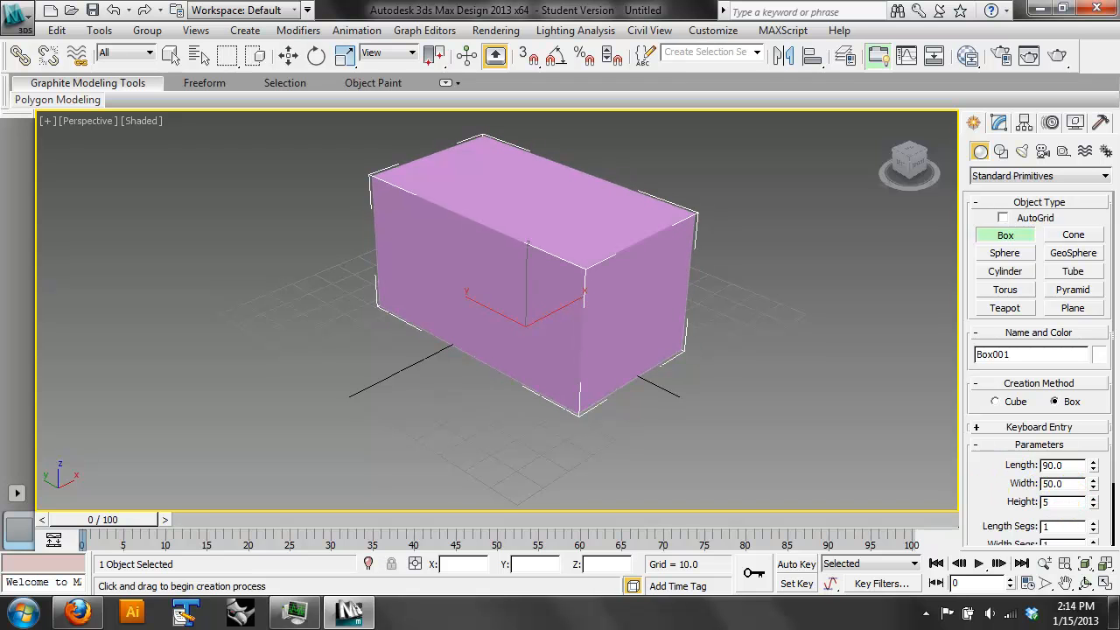
{"action": "type", "text": "0"}
{"action": "key", "text": "Return"}
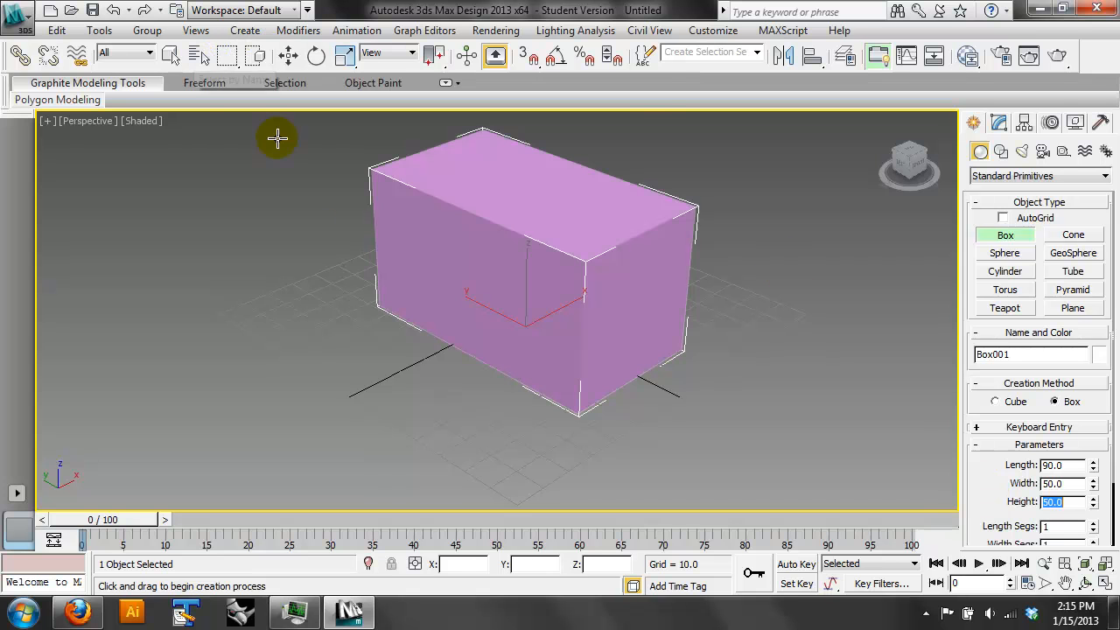
Remove the existing box and draw another one about 81 long, 48 wide and 45 high
{"action": "left_click", "coordinate": [255, 171]}
{"action": "left_click", "coordinate": [500, 228]}
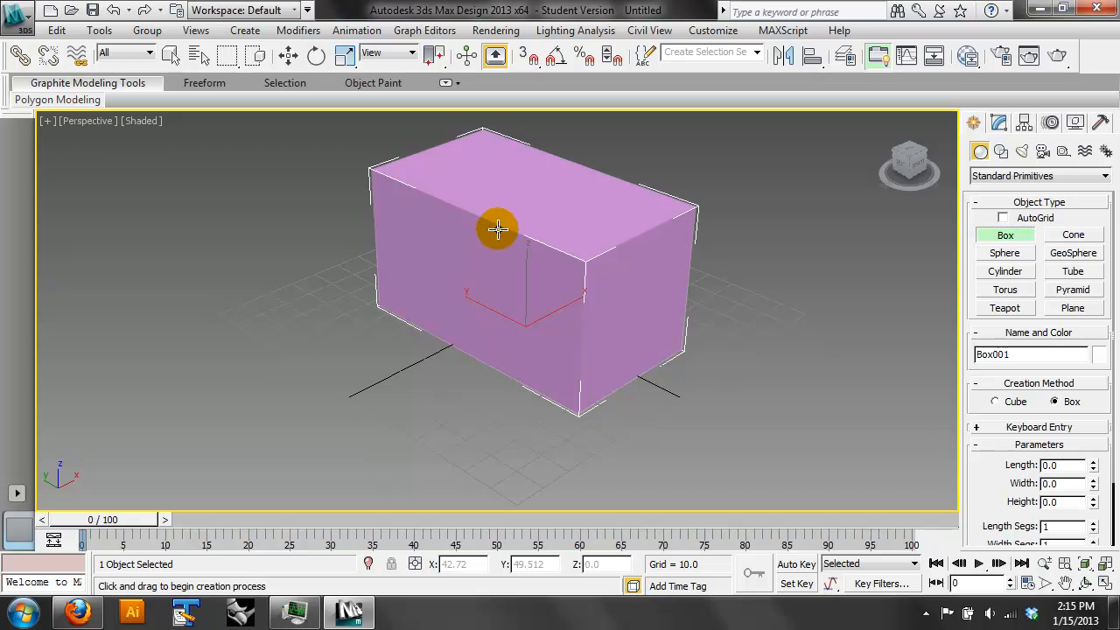
{"action": "right_click", "coordinate": [498, 229]}
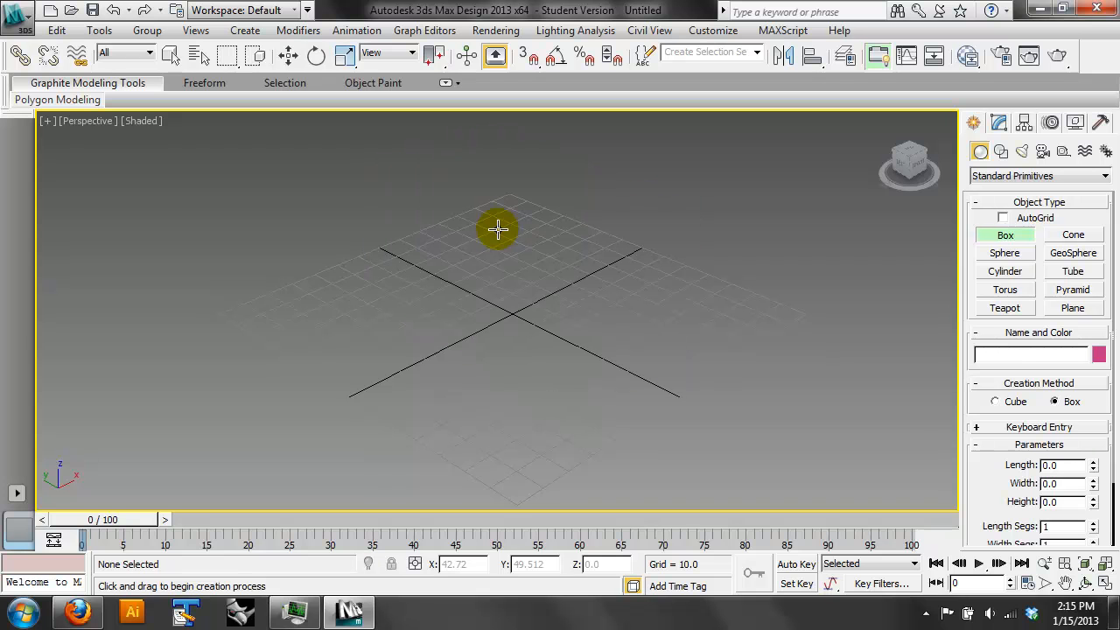
{"action": "left_click_drag", "start_coordinate": [431, 271], "coordinate": [499, 414]}
{"action": "left_click", "coordinate": [485, 291]}
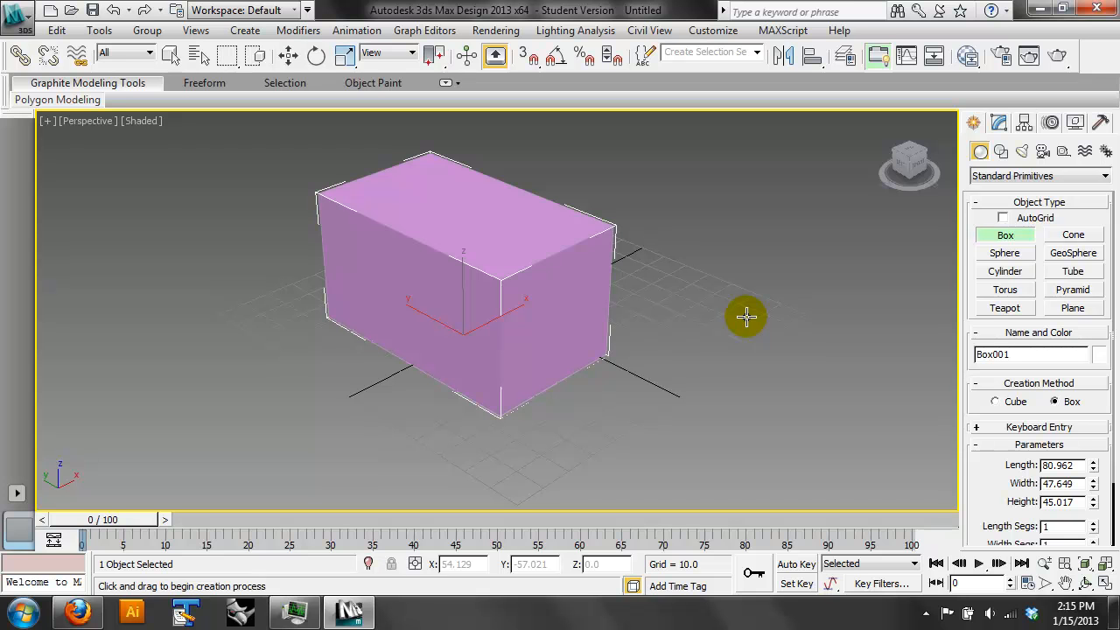
Draw a cone beside the box with a base radius of about 30, a top radius of about 9 and a height of about 56
{"action": "left_click", "coordinate": [1074, 234]}
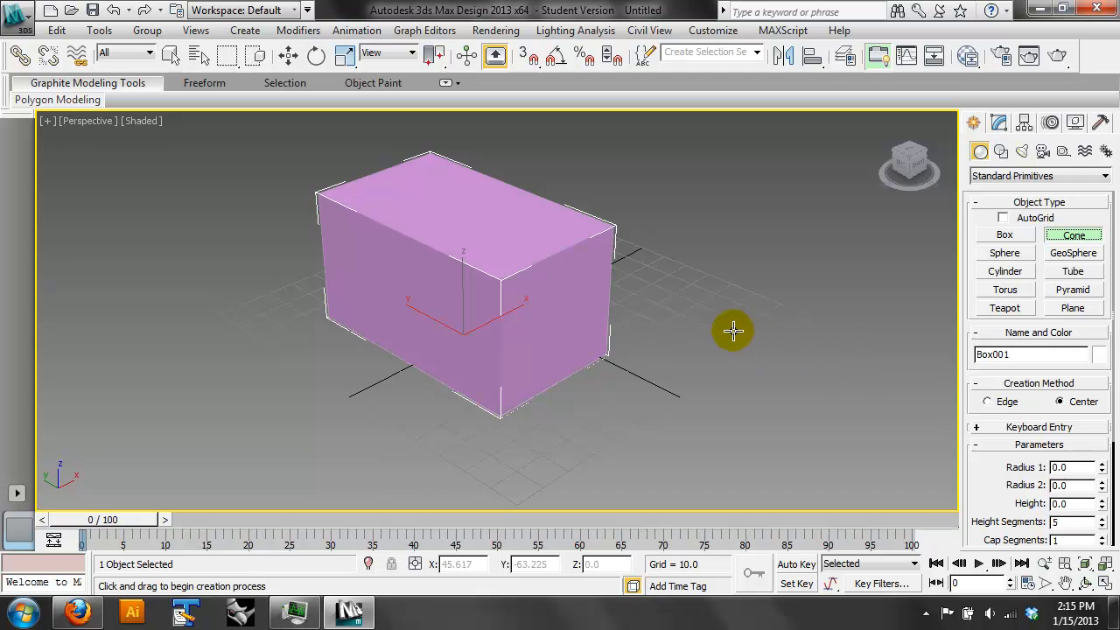
{"action": "left_click_drag", "start_coordinate": [732, 321], "coordinate": [762, 372]}
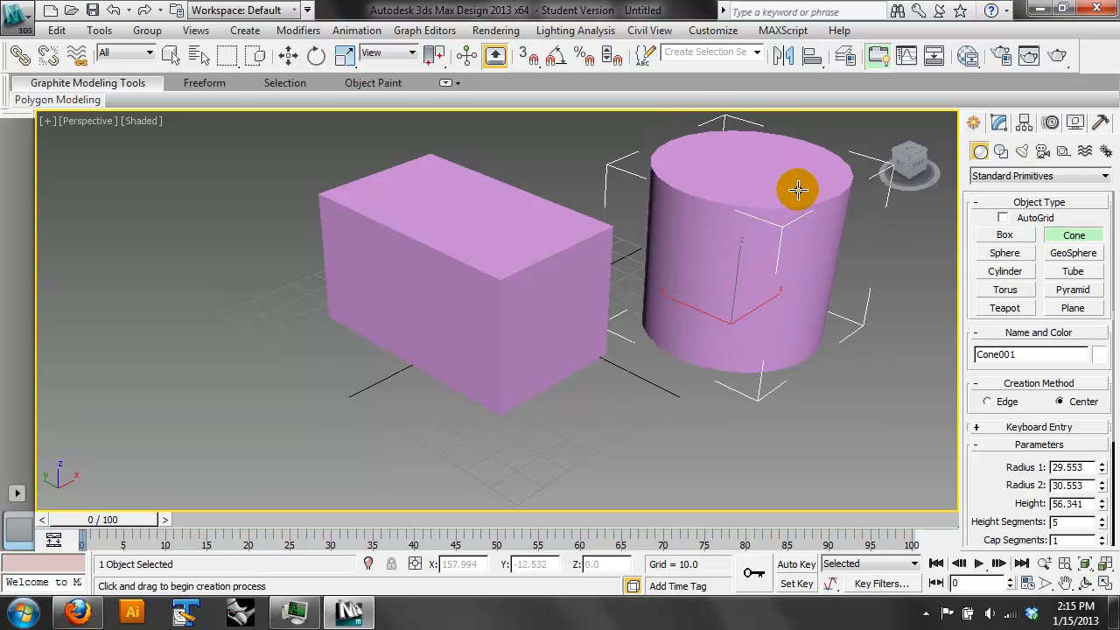
{"action": "left_click", "coordinate": [798, 190]}
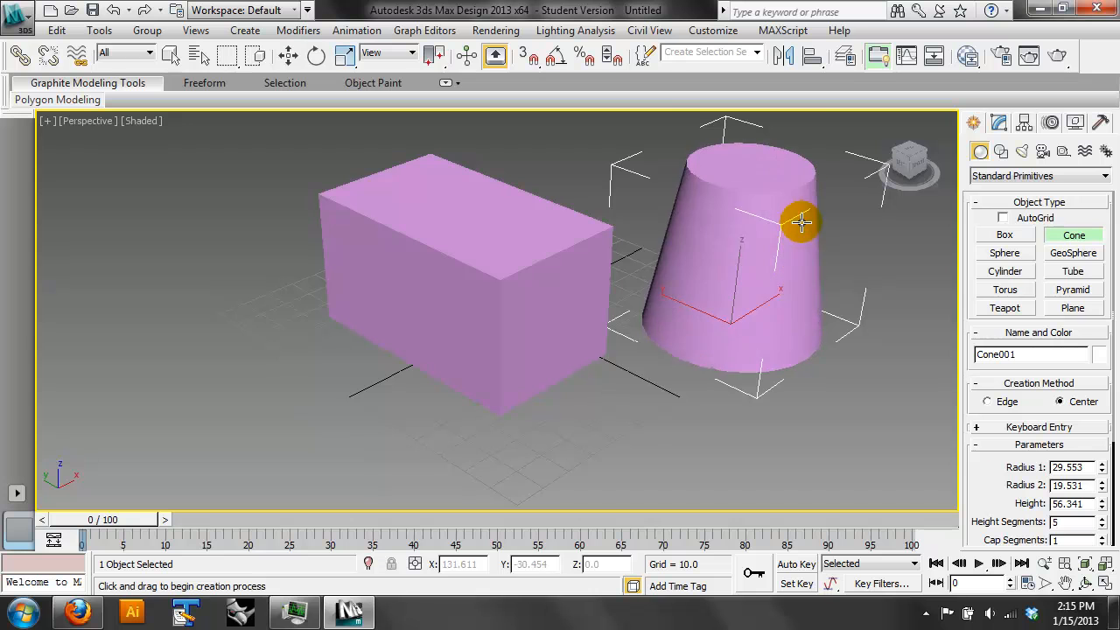
{"action": "left_click", "coordinate": [800, 254]}
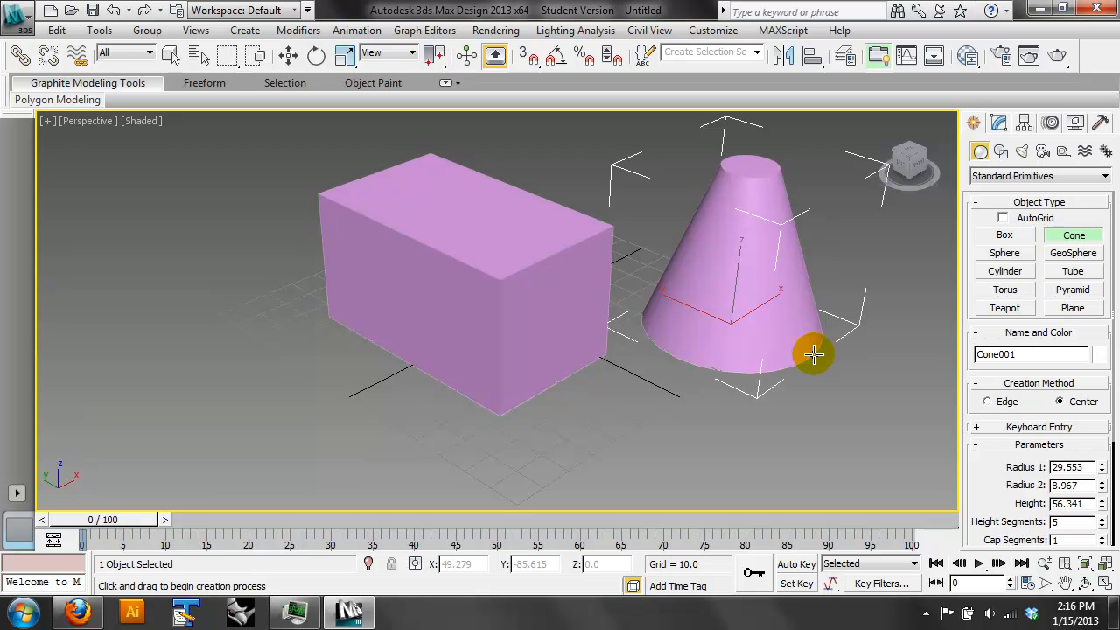
Draw a teapot primitive with a radius of about 25 in front of the box and cone
{"action": "left_click", "coordinate": [1085, 582]}
{"action": "mouse_move", "coordinate": [584, 332]}
{"action": "left_mouse_down"}
{"action": "mouse_move", "coordinate": [412, 325]}
{"action": "mouse_move", "coordinate": [574, 350]}
{"action": "mouse_move", "coordinate": [555, 355]}
{"action": "mouse_move", "coordinate": [576, 328]}
{"action": "left_mouse_up"}
{"action": "left_click", "coordinate": [1005, 307]}
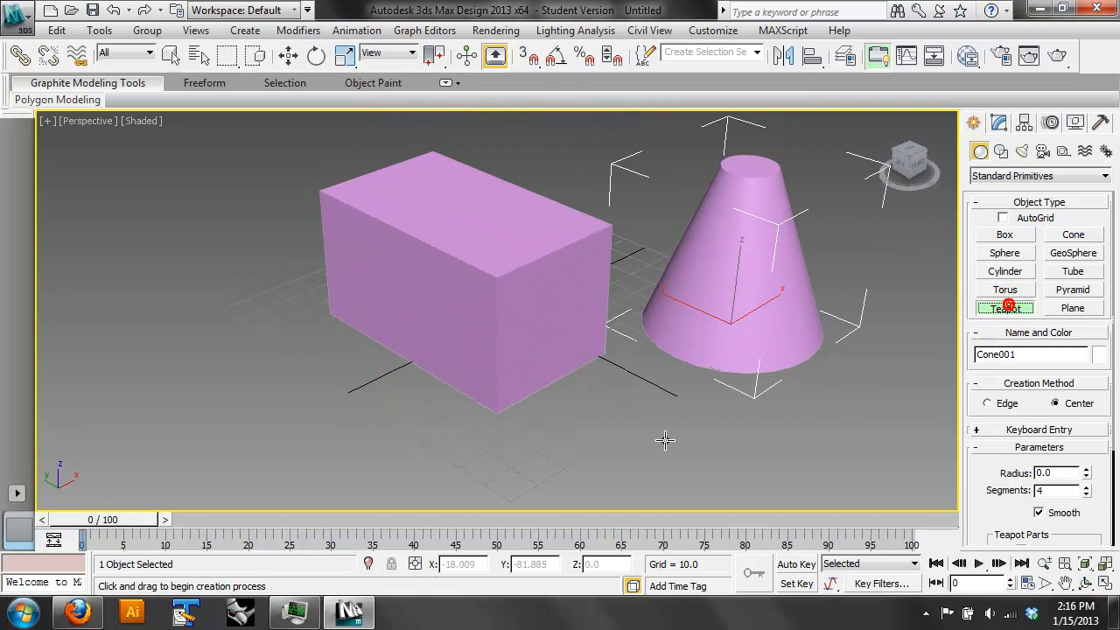
{"action": "left_click_drag", "start_coordinate": [610, 414], "coordinate": [615, 467]}
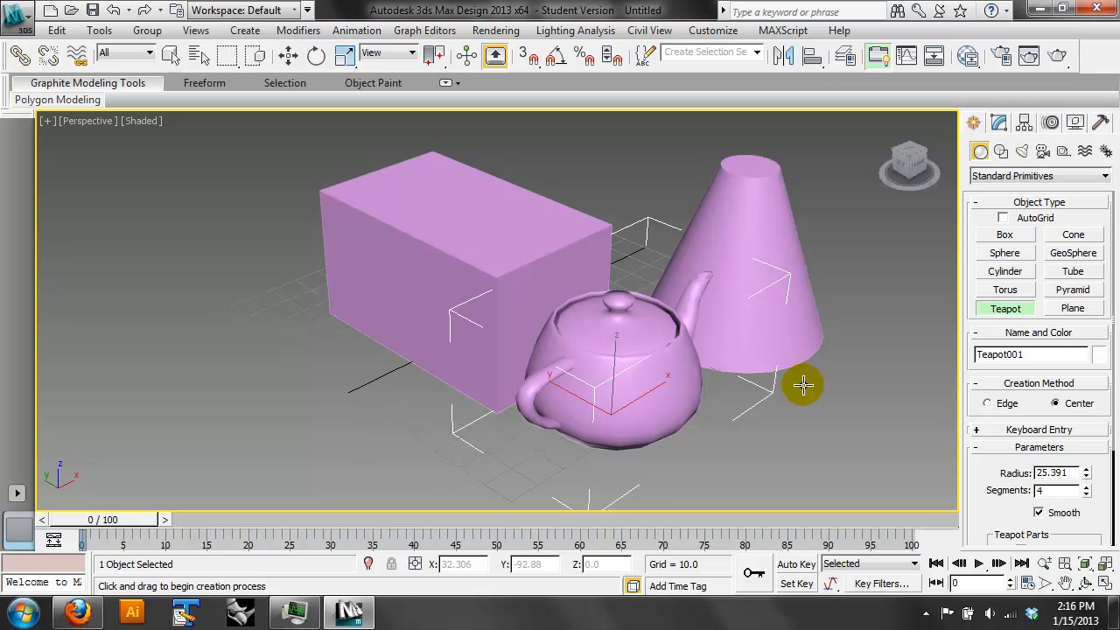
Draw a sphere about 28 in radius beside the box and a tube with radii of about 14 and 6 and a height of about 16
{"action": "left_click", "coordinate": [1004, 252]}
{"action": "left_click_drag", "start_coordinate": [253, 341], "coordinate": [254, 388]}
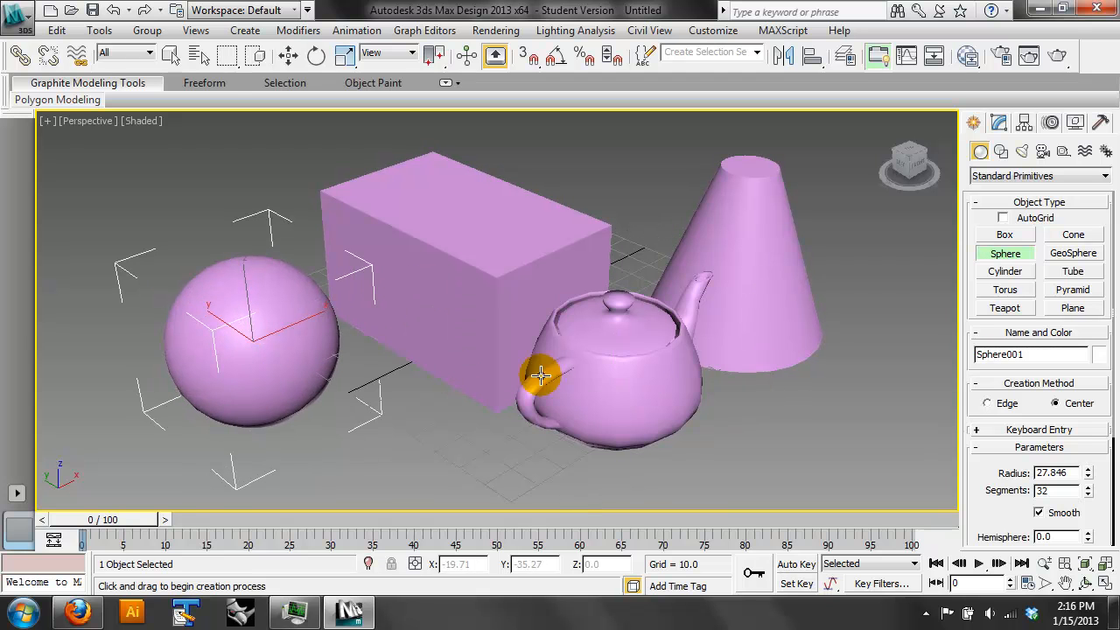
{"action": "left_click", "coordinate": [1073, 272]}
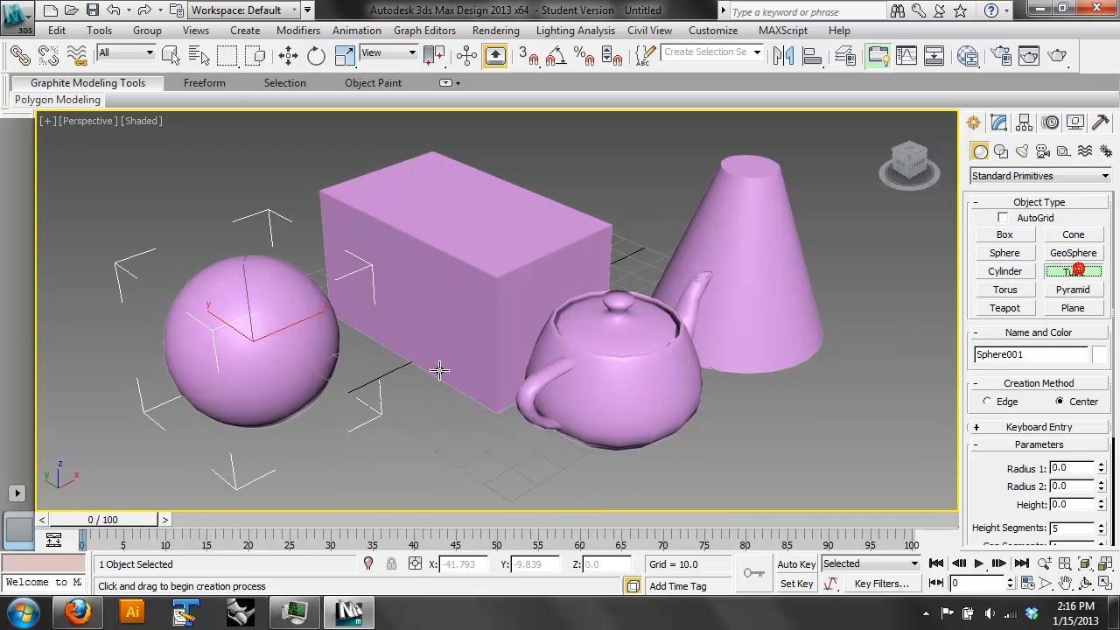
{"action": "left_click_drag", "start_coordinate": [405, 426], "coordinate": [402, 452]}
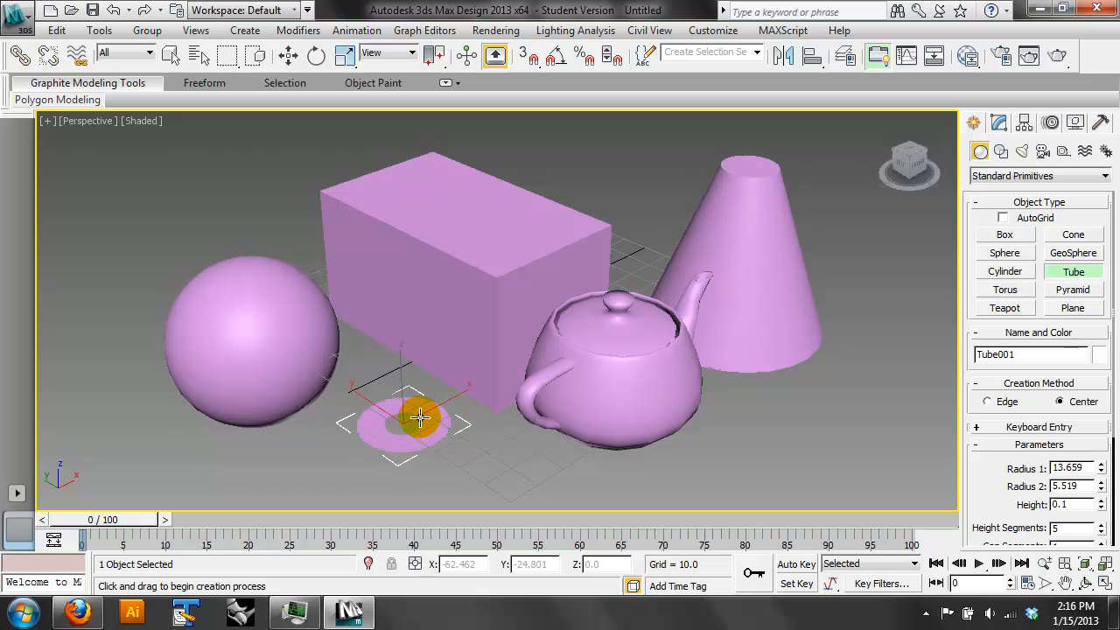
{"action": "left_click", "coordinate": [420, 416]}
{"action": "left_click", "coordinate": [418, 390]}
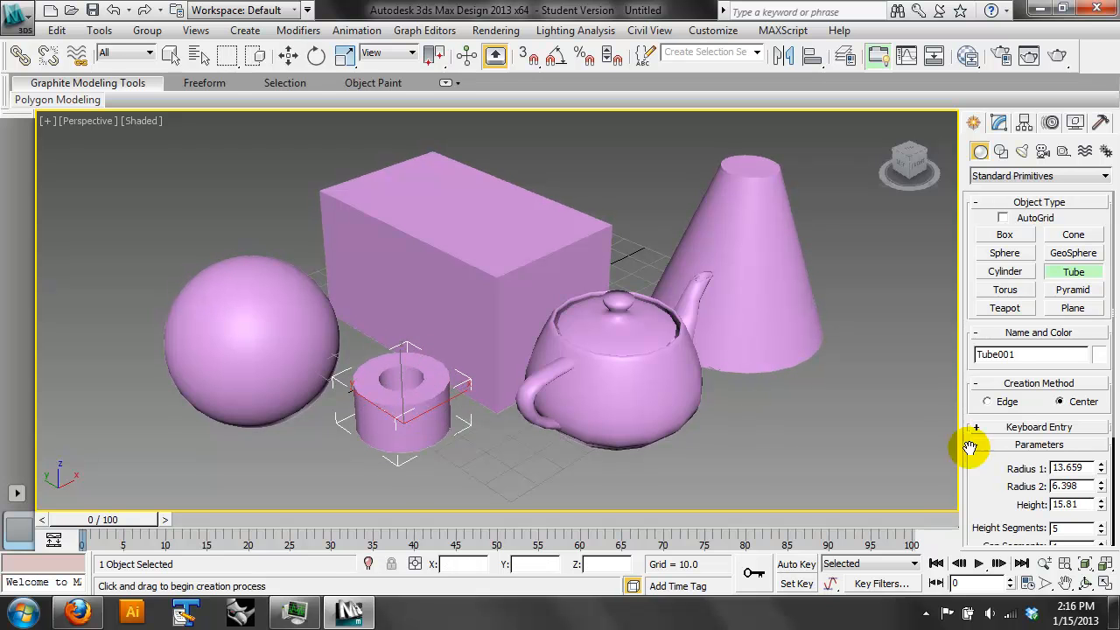
{"action": "left_click_drag", "start_coordinate": [1004, 484], "coordinate": [1101, 332]}
{"action": "key", "text": "Tab"}
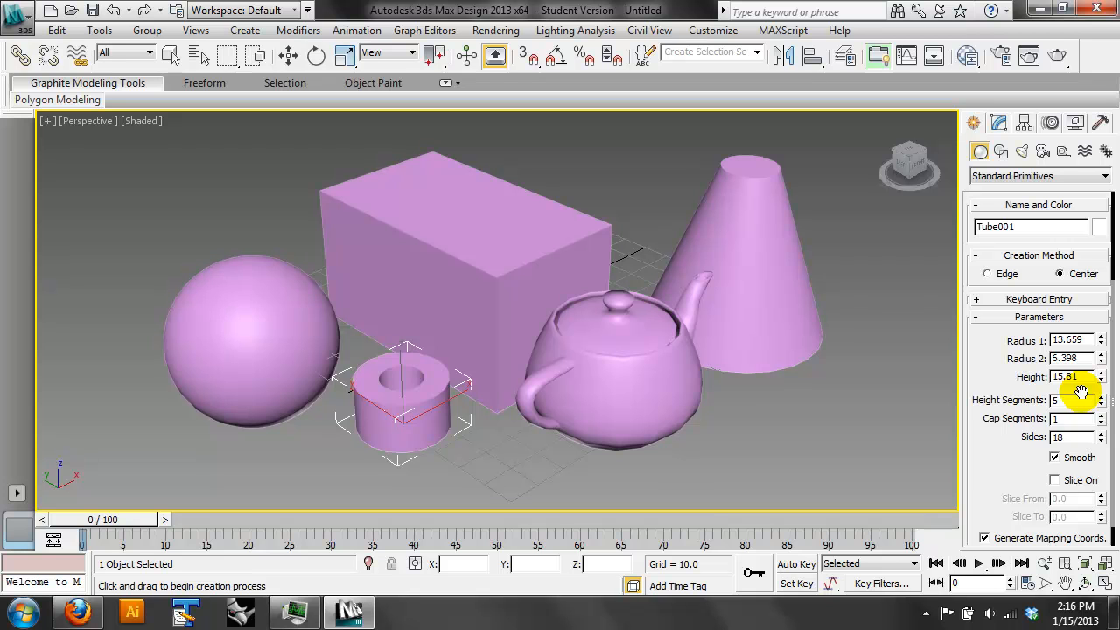
Delete the box, cone, sphere and tube so that only the teapot is left, and clear the selection
{"action": "left_click", "coordinate": [172, 54]}
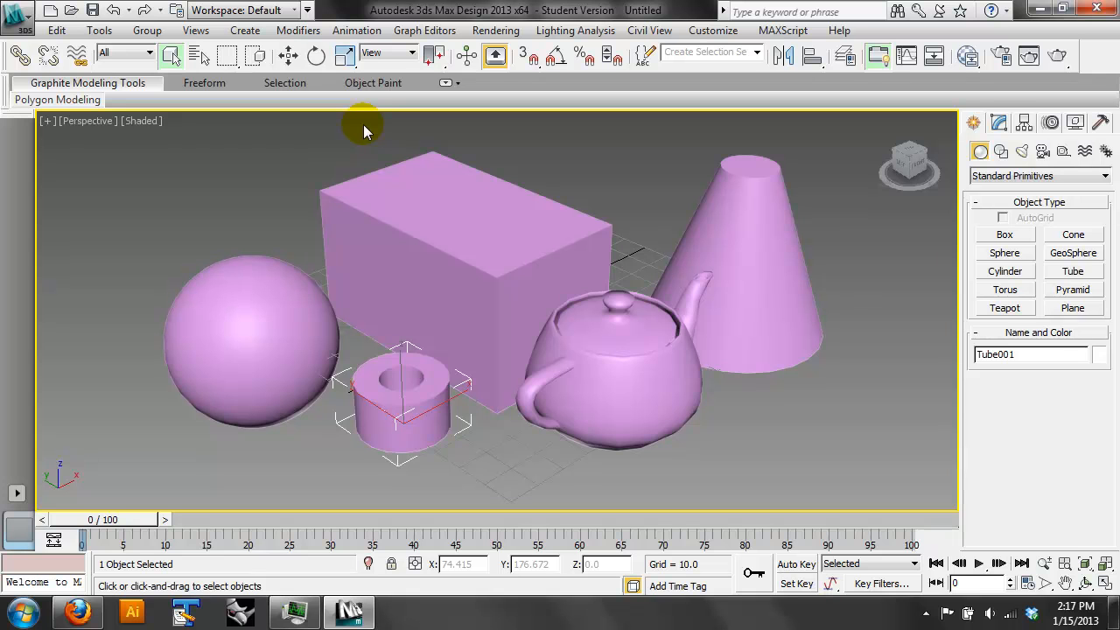
{"action": "left_click_drag", "start_coordinate": [868, 243], "coordinate": [505, 245]}
{"action": "left_click", "coordinate": [518, 243]}
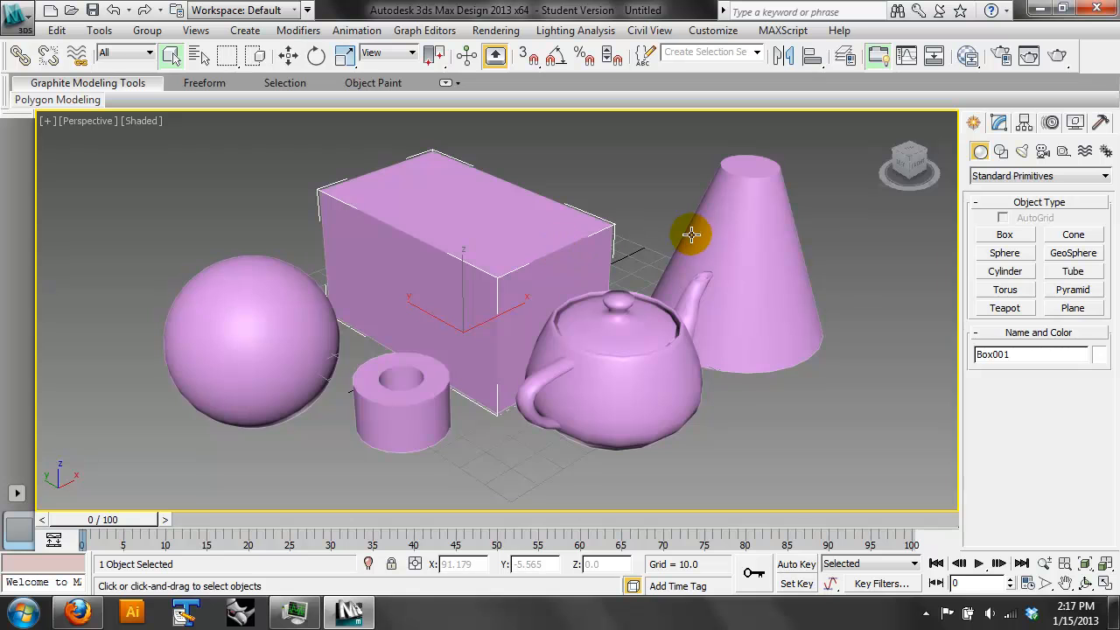
{"action": "key", "text": "Delete"}
{"action": "left_click", "coordinate": [741, 229]}
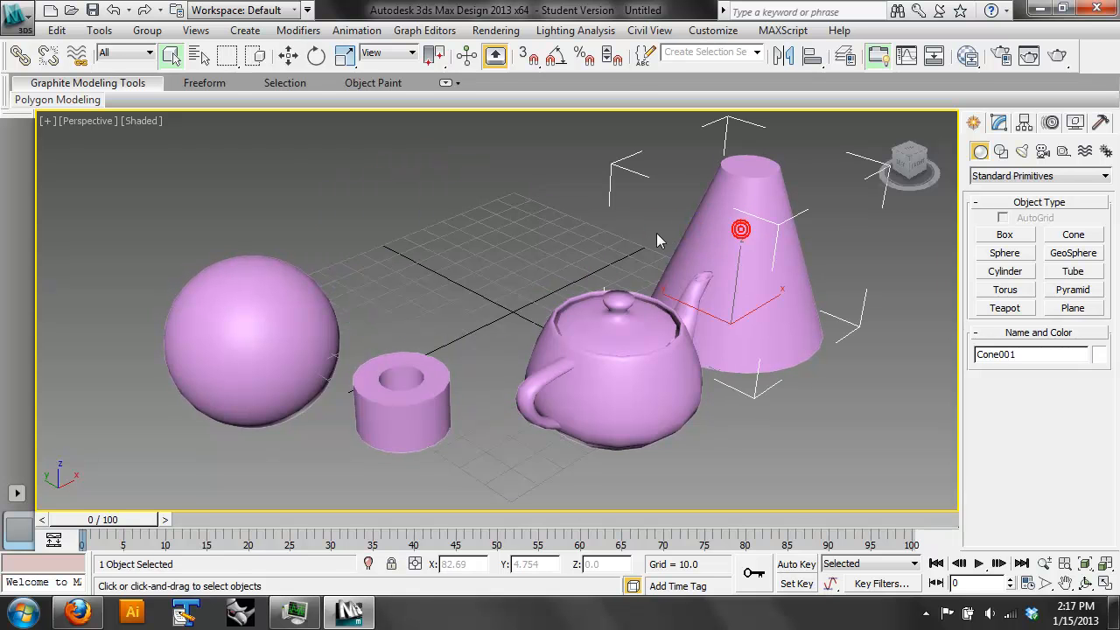
{"action": "key", "text": "Delete"}
{"action": "left_click_drag", "start_coordinate": [280, 337], "coordinate": [207, 292]}
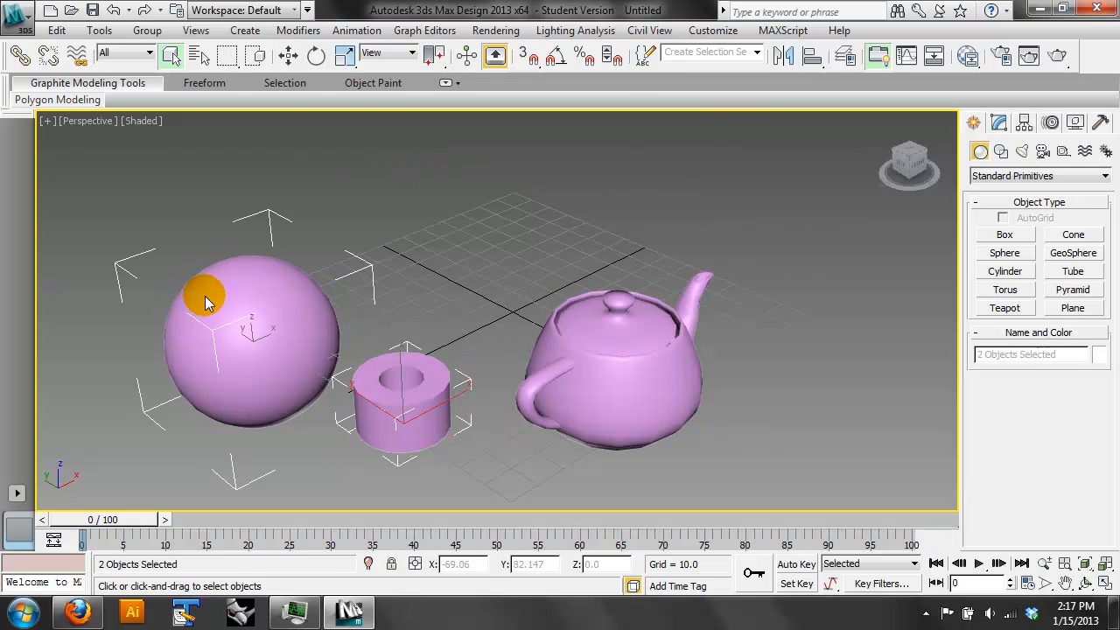
{"action": "key", "text": "Delete"}
{"action": "left_click", "coordinate": [578, 343]}
{"action": "left_click", "coordinate": [880, 380]}
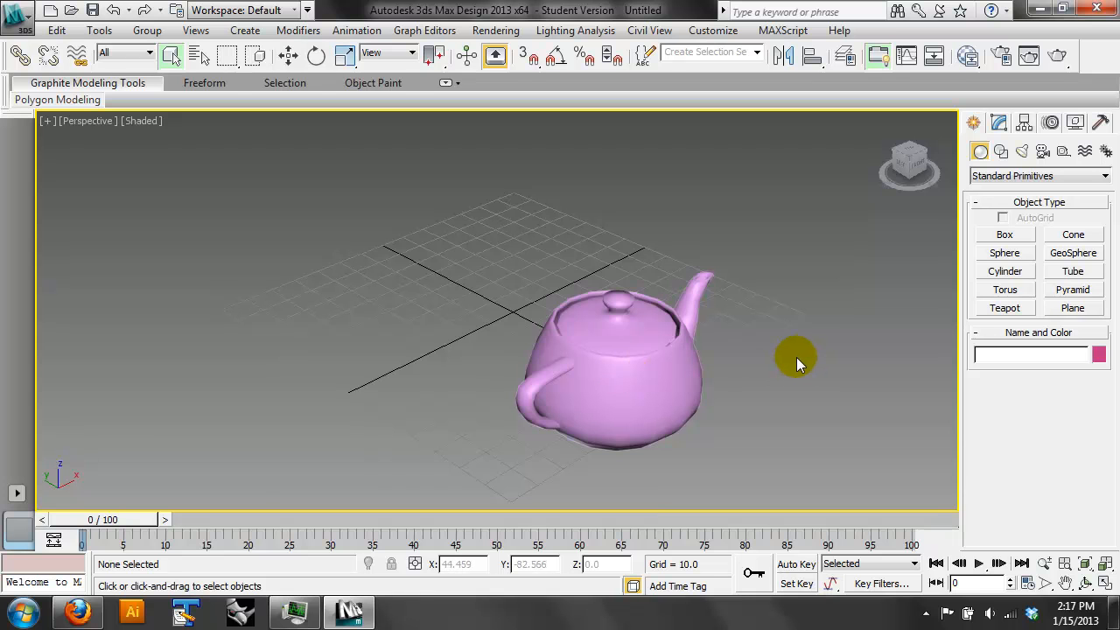
Examine the teapot from different distances and angles by panning, zooming and orbiting the perspective view
{"action": "middle_click_drag", "start_coordinate": [794, 357], "coordinate": [682, 345]}
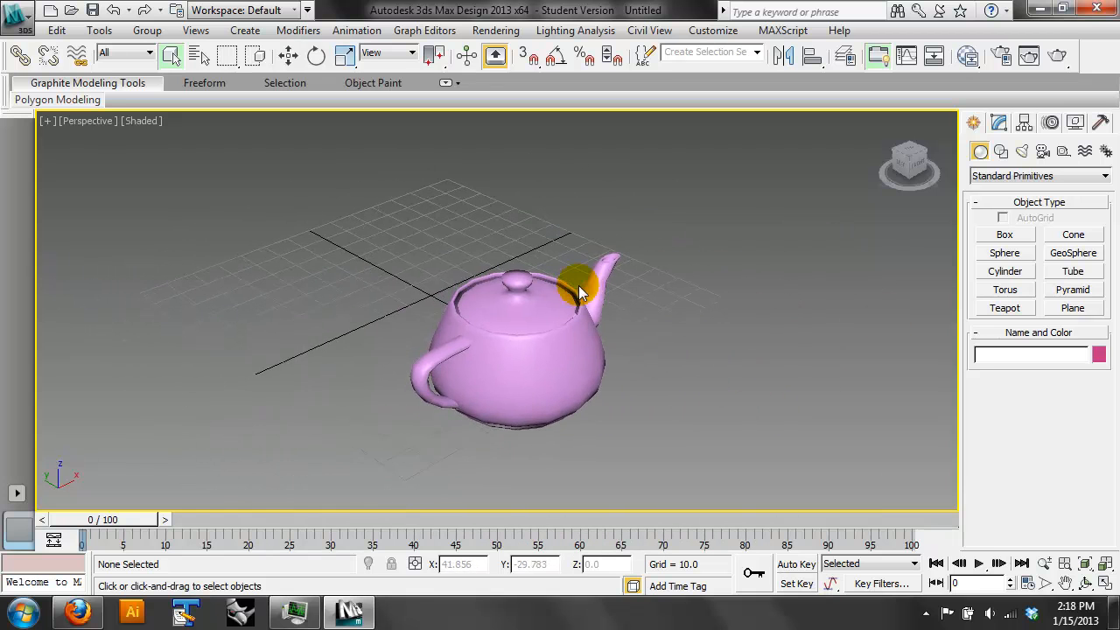
{"action": "scroll", "coordinate": [560, 302], "scroll_direction": "down", "scroll_amount": 5}
{"action": "scroll", "coordinate": [472, 315], "scroll_direction": "up", "scroll_amount": 5}
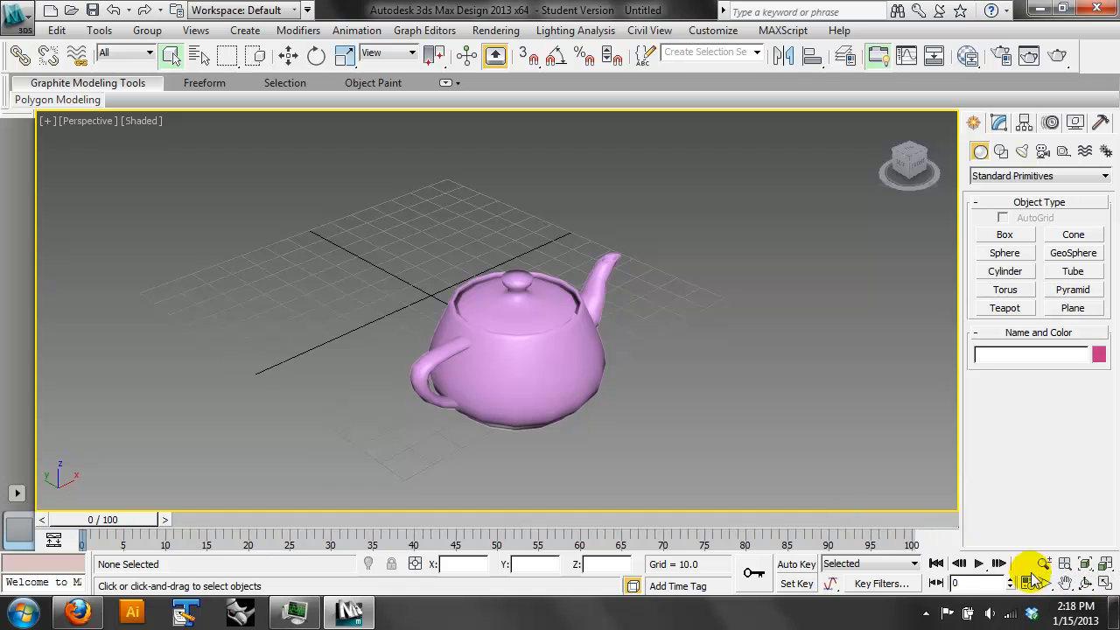
{"action": "left_click", "coordinate": [1084, 585]}
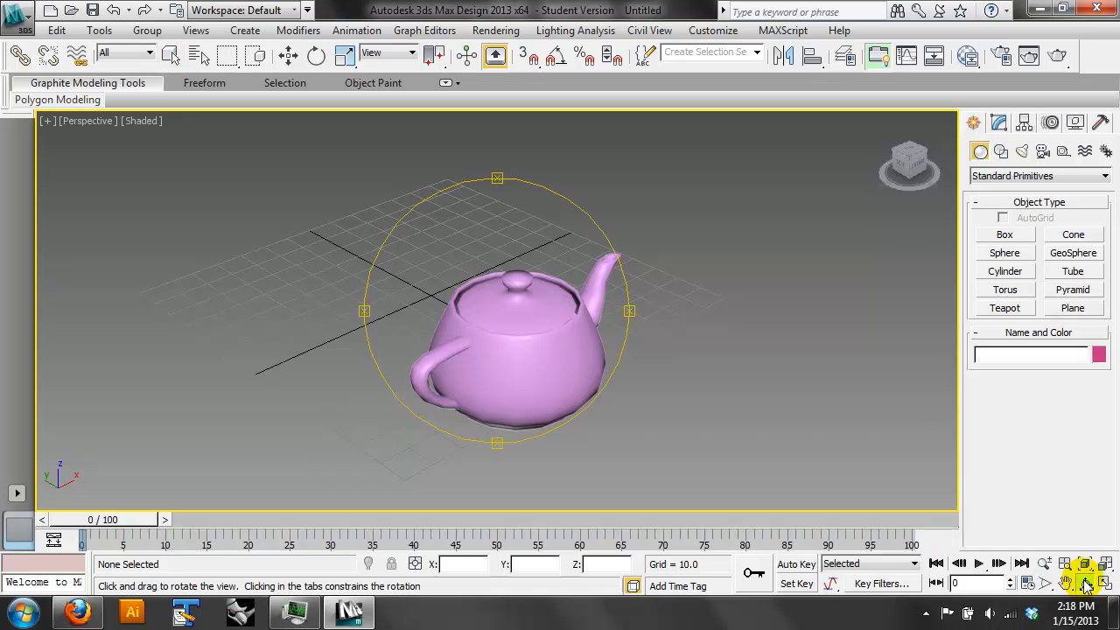
{"action": "right_click", "coordinate": [712, 360]}
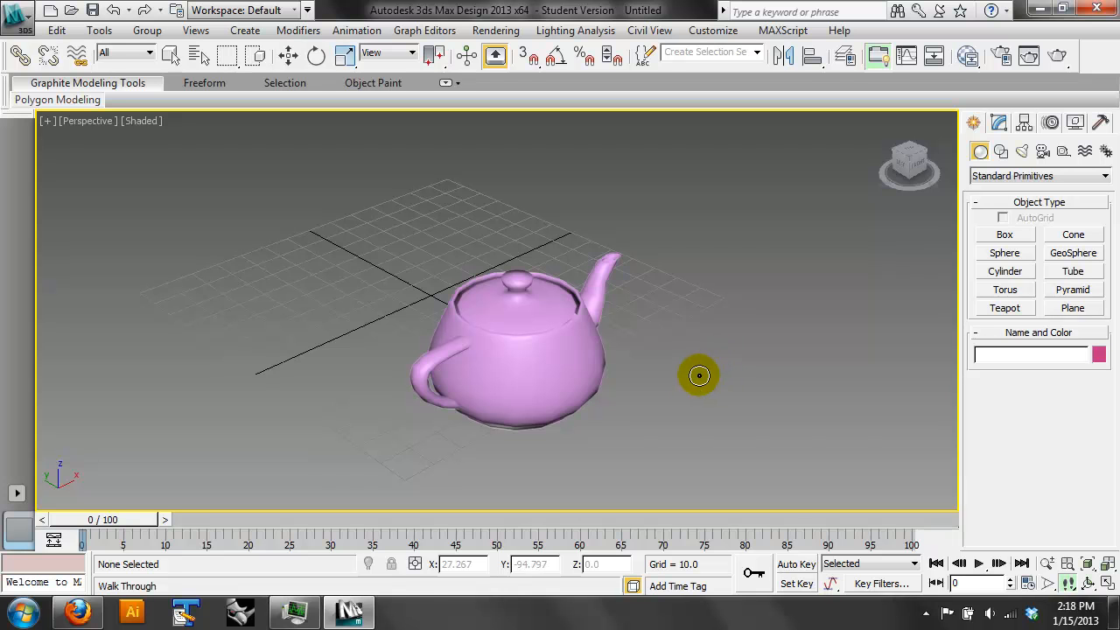
{"action": "mouse_move", "coordinate": [647, 353]}
{"action": "left_mouse_down"}
{"action": "mouse_move", "coordinate": [616, 324]}
{"action": "mouse_move", "coordinate": [630, 351]}
{"action": "left_mouse_up"}
{"action": "right_click", "coordinate": [630, 351]}
{"action": "middle_click_drag", "start_coordinate": [795, 426], "coordinate": [704, 374]}
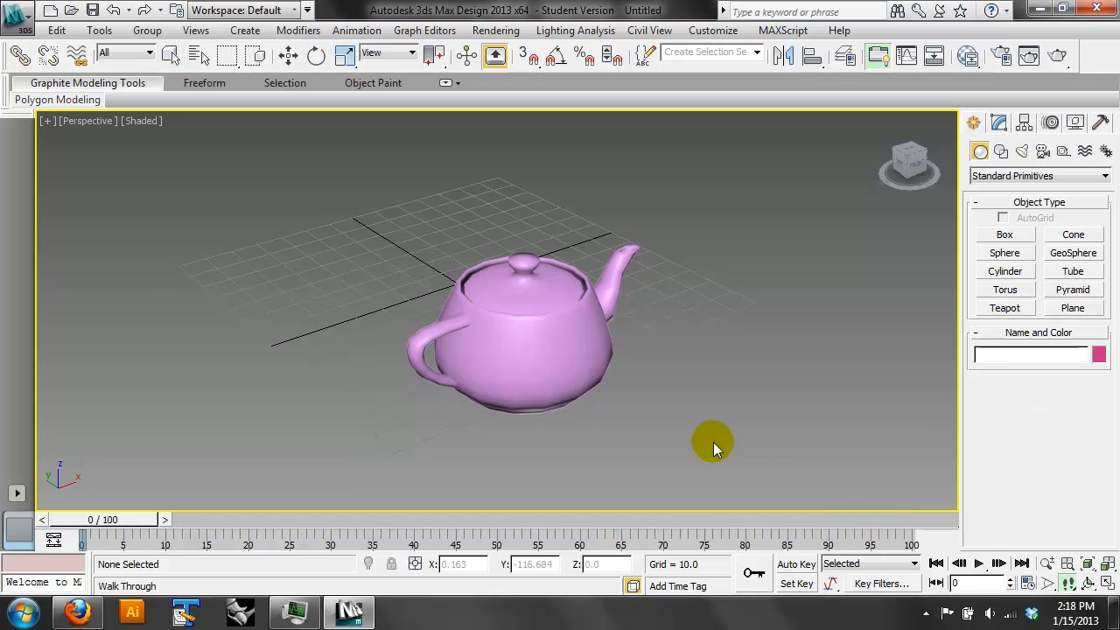
{"action": "left_click", "coordinate": [1085, 584]}
{"action": "mouse_move", "coordinate": [525, 295]}
{"action": "left_mouse_down"}
{"action": "mouse_move", "coordinate": [446, 245]}
{"action": "mouse_move", "coordinate": [413, 301]}
{"action": "mouse_move", "coordinate": [555, 288]}
{"action": "mouse_move", "coordinate": [365, 260]}
{"action": "mouse_move", "coordinate": [517, 316]}
{"action": "left_mouse_up"}
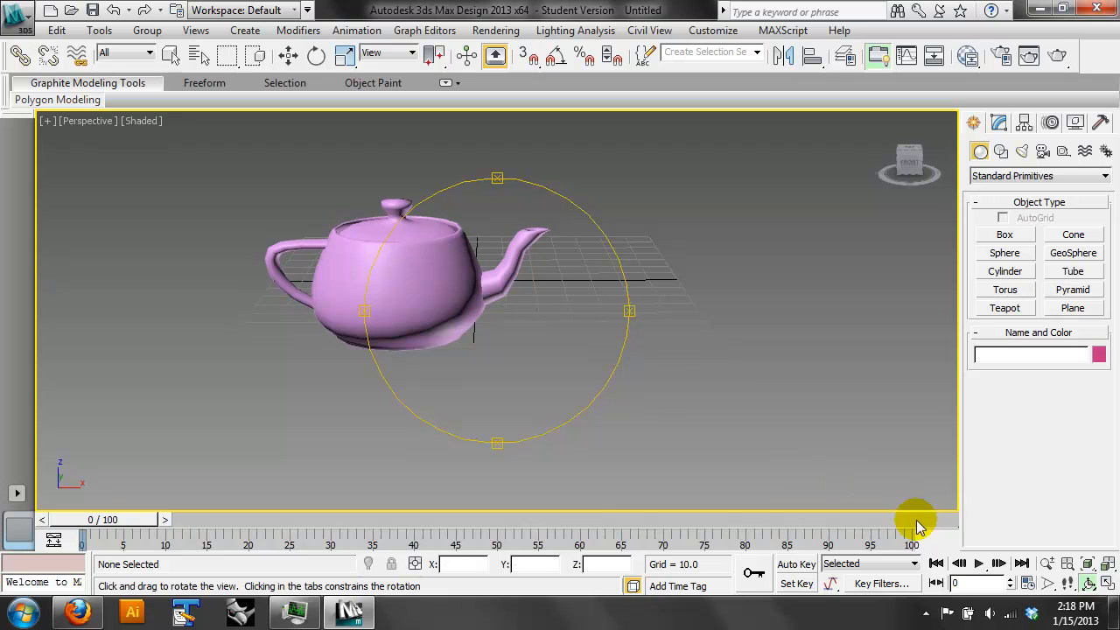
Set the orbit mode to Orbit Selected and select the teapot
{"action": "left_click", "coordinate": [1087, 584]}
{"action": "left_click_drag", "start_coordinate": [498, 318], "coordinate": [484, 295]}
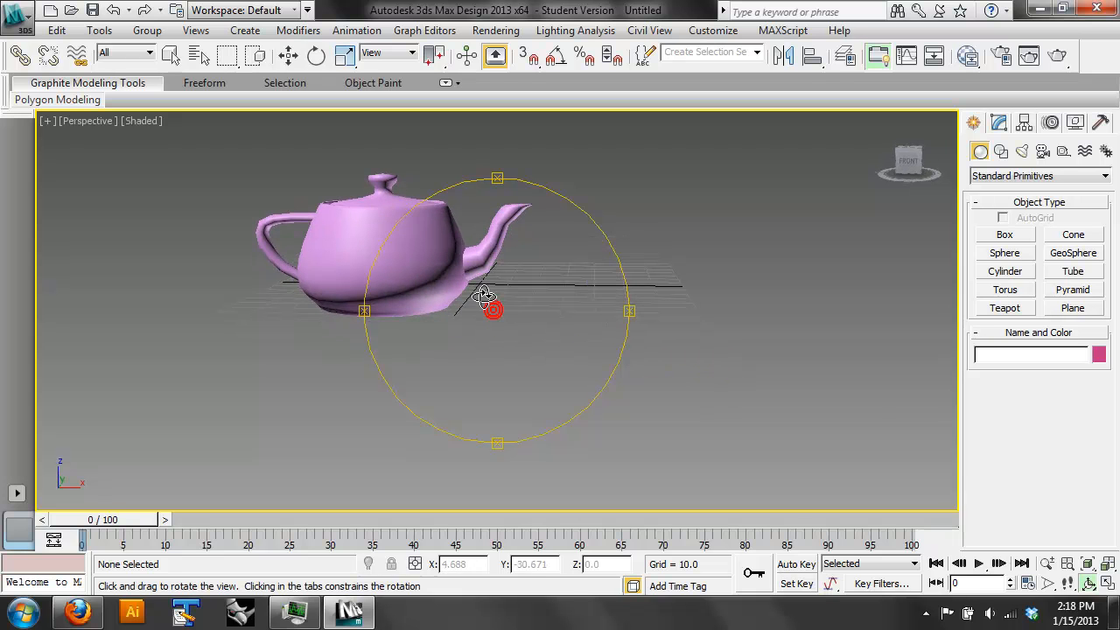
{"action": "left_click", "coordinate": [1087, 583]}
{"action": "left_click_drag", "start_coordinate": [1089, 585], "coordinate": [1089, 546]}
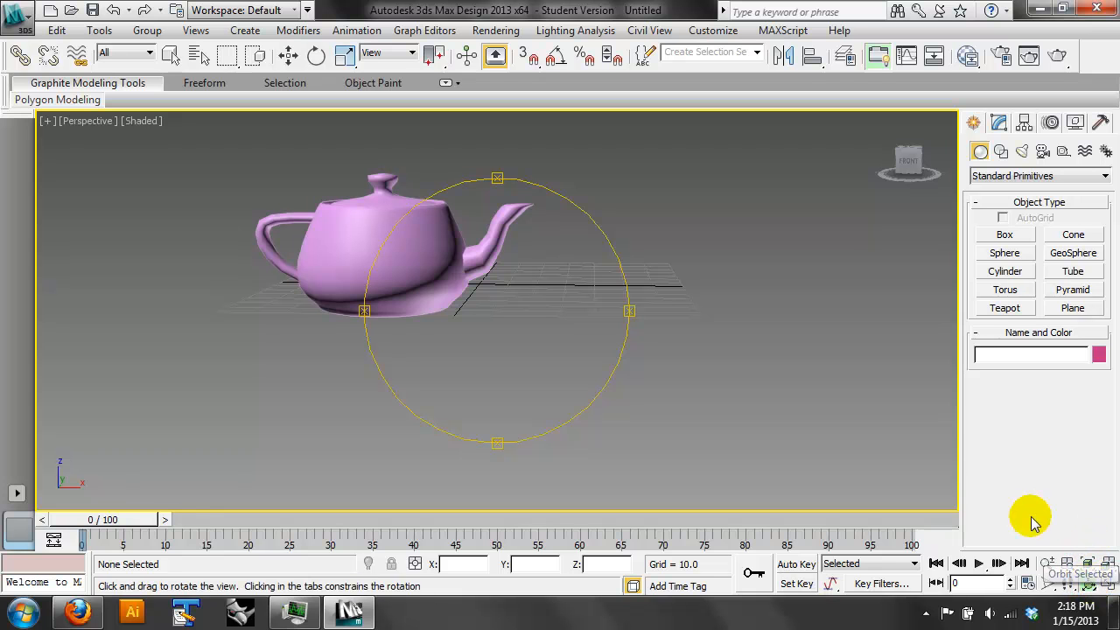
{"action": "left_click_drag", "start_coordinate": [1094, 587], "coordinate": [1090, 546]}
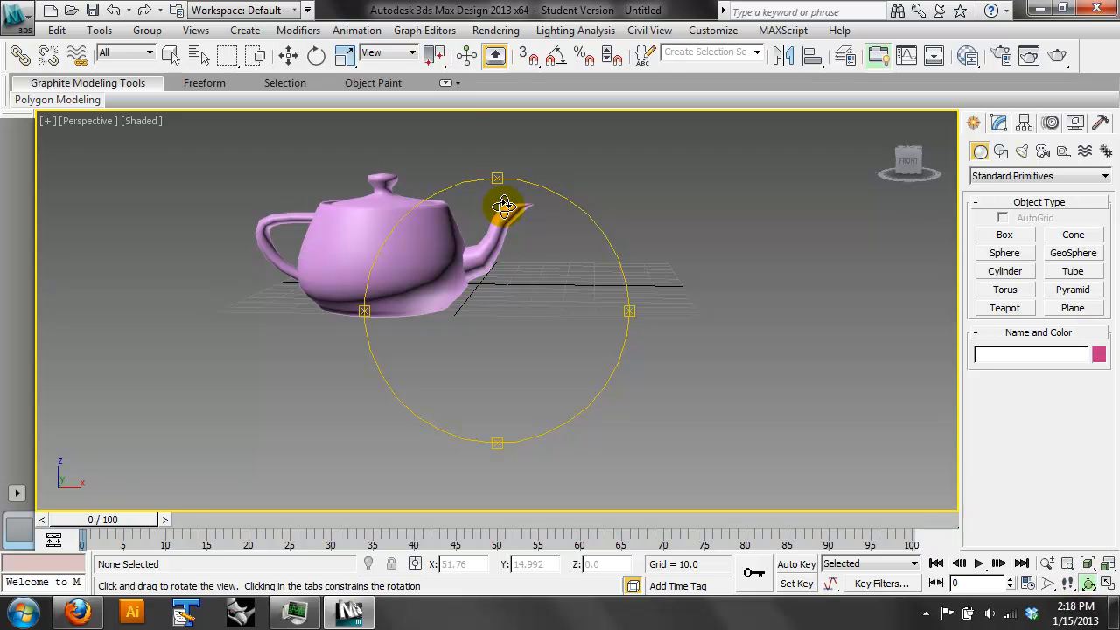
{"action": "left_click", "coordinate": [382, 203]}
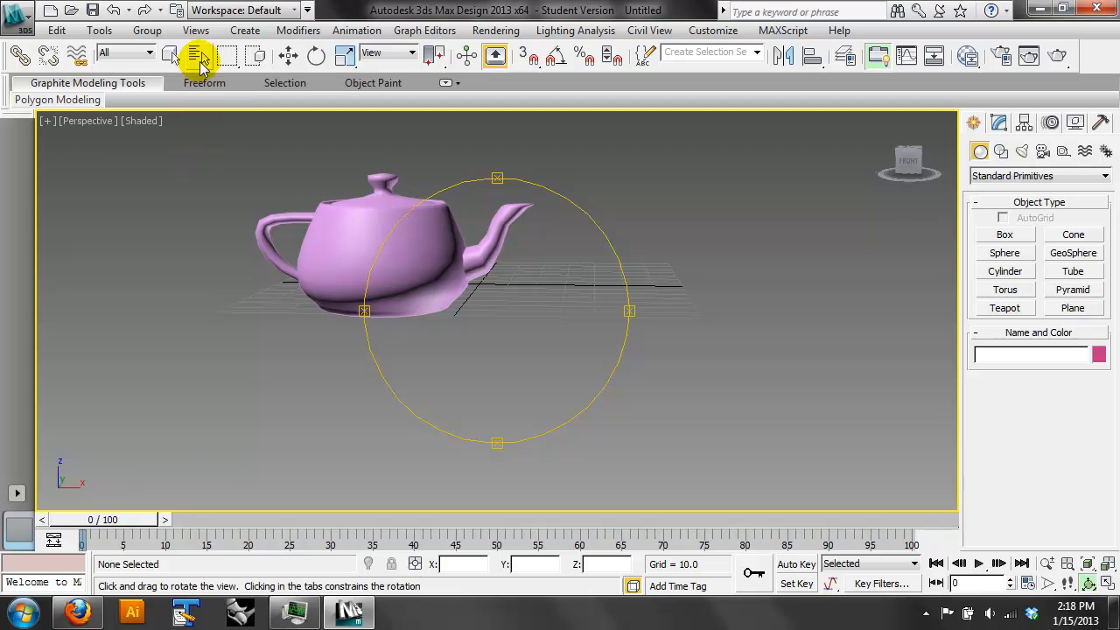
{"action": "left_click", "coordinate": [170, 54]}
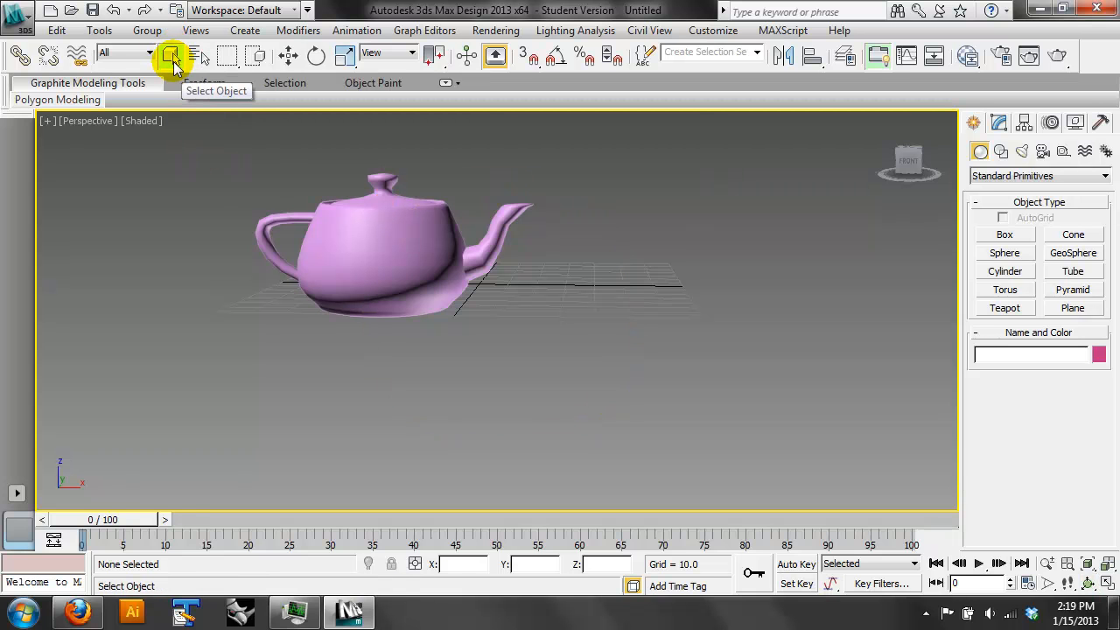
{"action": "left_click", "coordinate": [363, 215]}
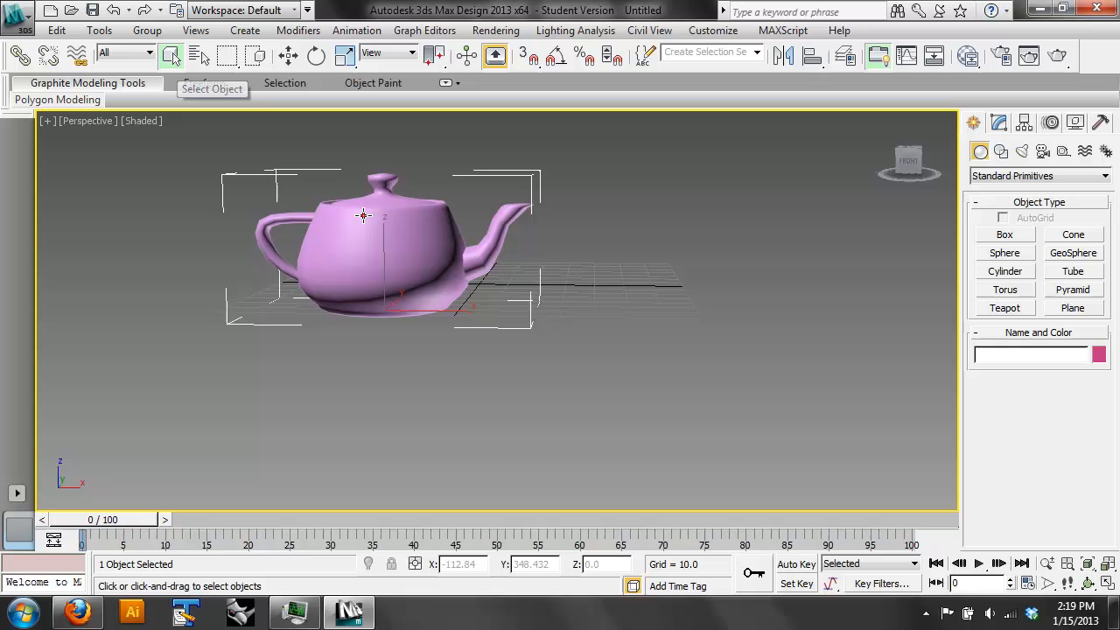
Orbit around the selected teapot to view its back, and zoom the view to the extents of the selection
{"action": "left_click", "coordinate": [1088, 583]}
{"action": "mouse_move", "coordinate": [588, 388]}
{"action": "left_mouse_down"}
{"action": "mouse_move", "coordinate": [629, 376]}
{"action": "mouse_move", "coordinate": [677, 338]}
{"action": "mouse_move", "coordinate": [842, 306]}
{"action": "mouse_move", "coordinate": [387, 295]}
{"action": "mouse_move", "coordinate": [562, 292]}
{"action": "mouse_move", "coordinate": [570, 411]}
{"action": "mouse_move", "coordinate": [458, 375]}
{"action": "mouse_move", "coordinate": [296, 296]}
{"action": "mouse_move", "coordinate": [425, 257]}
{"action": "mouse_move", "coordinate": [603, 382]}
{"action": "left_mouse_up"}
{"action": "scroll", "coordinate": [600, 382], "scroll_direction": "down", "scroll_amount": 5}
{"action": "left_click_drag", "start_coordinate": [557, 287], "coordinate": [451, 284]}
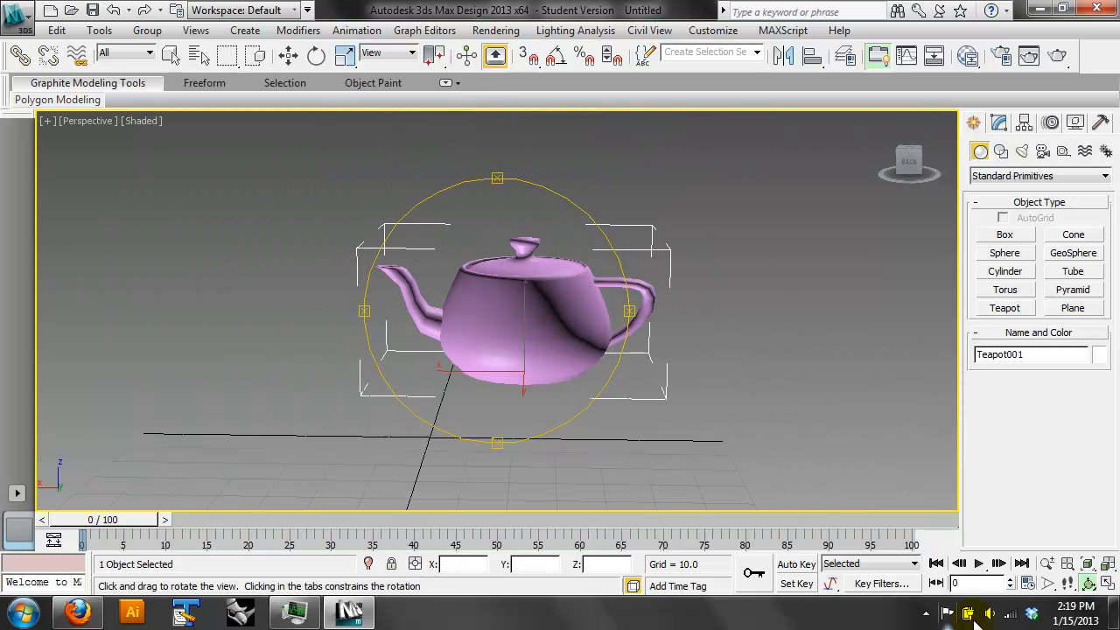
{"action": "left_click", "coordinate": [1089, 564]}
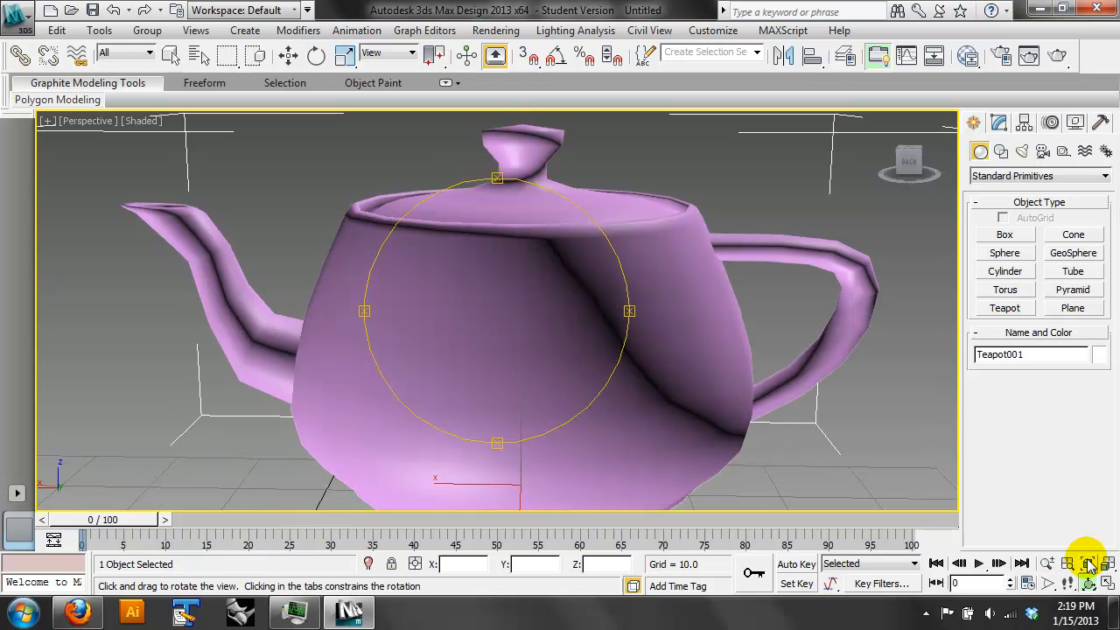
{"action": "left_click", "coordinate": [1089, 565]}
{"action": "left_click_drag", "start_coordinate": [1087, 561], "coordinate": [1088, 540]}
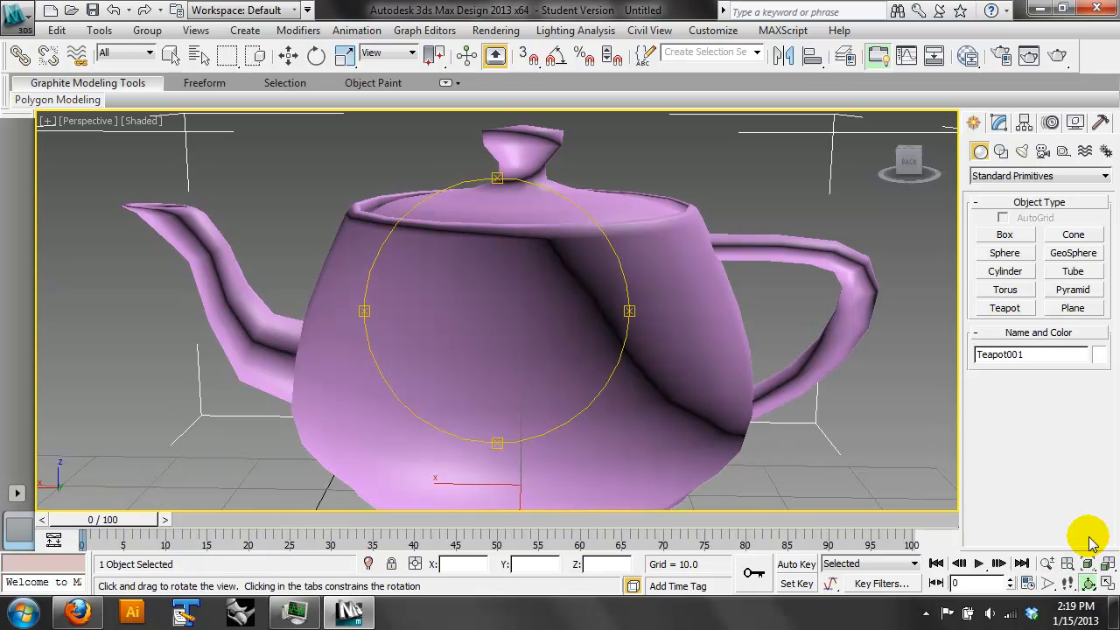
Orbit the perspective view around the selected teapot, both freely and constrained to the vertical and horizontal directions
{"action": "left_click_drag", "start_coordinate": [555, 302], "coordinate": [487, 315]}
{"action": "left_click_drag", "start_coordinate": [569, 285], "coordinate": [541, 343]}
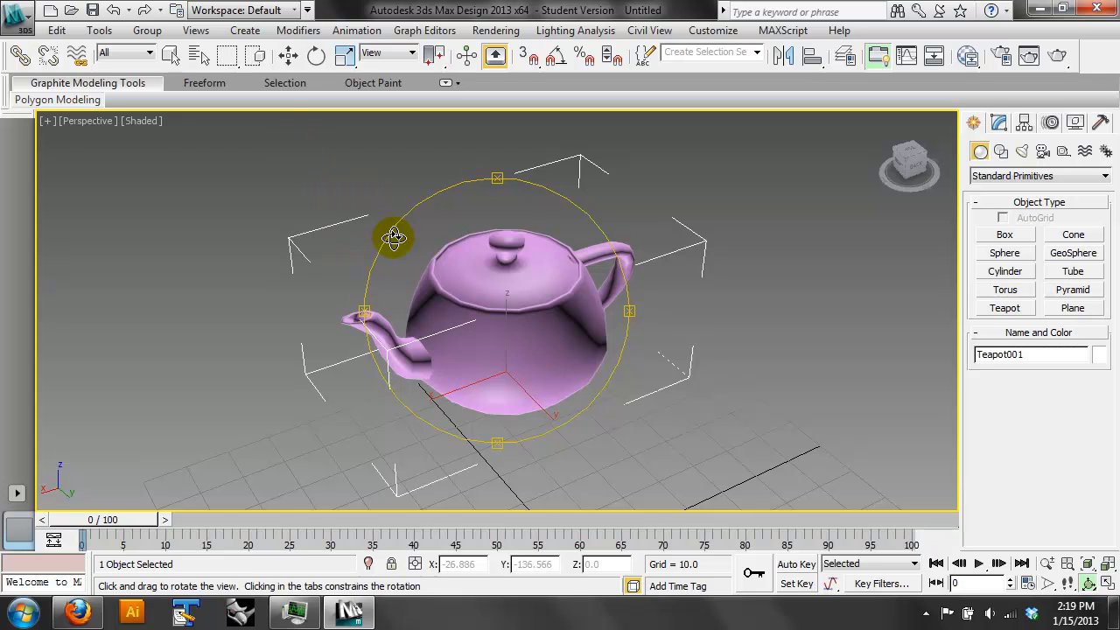
{"action": "left_click_drag", "start_coordinate": [507, 332], "coordinate": [516, 310]}
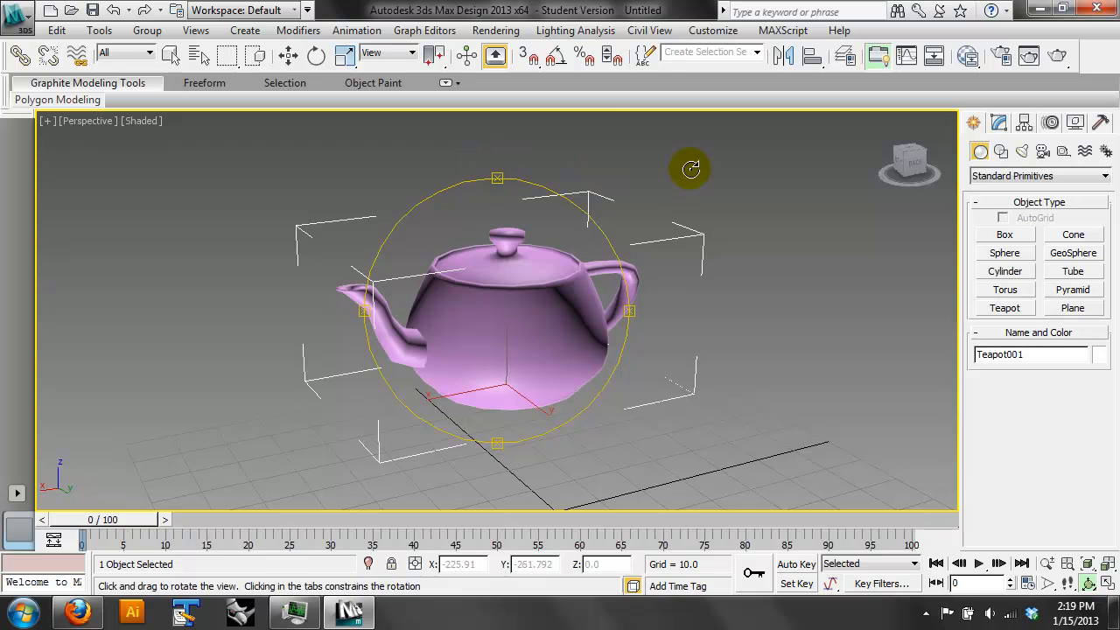
{"action": "left_click_drag", "start_coordinate": [498, 178], "coordinate": [447, 227]}
{"action": "left_click_drag", "start_coordinate": [629, 305], "coordinate": [490, 299]}
{"action": "left_click_drag", "start_coordinate": [390, 289], "coordinate": [649, 257]}
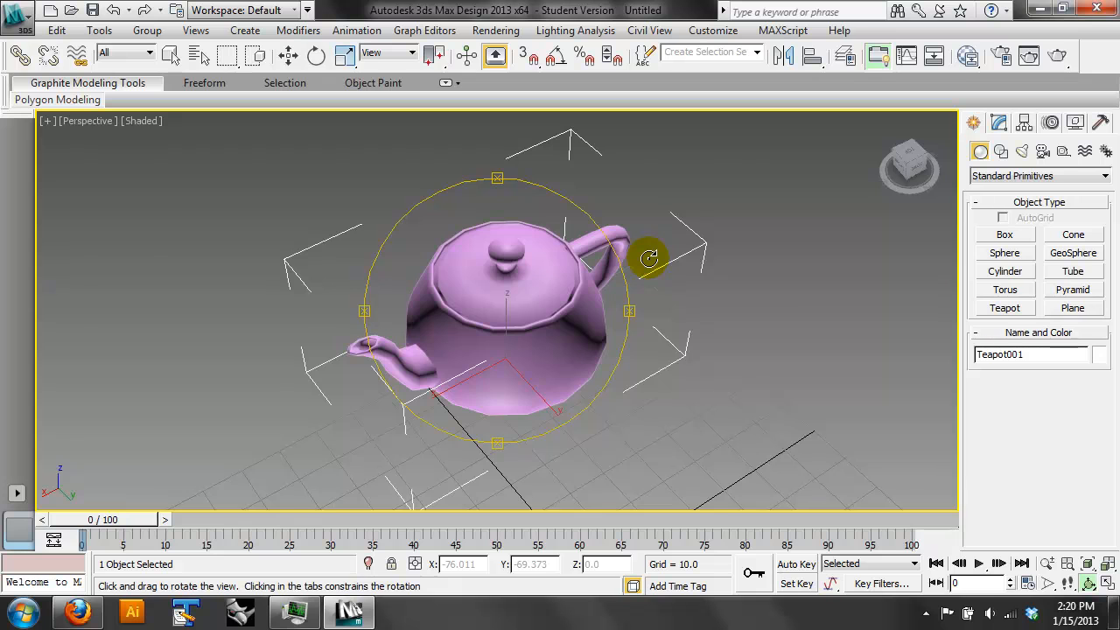
Switch the viewport to the Top view and clear the teapot selection
{"action": "key", "text": "t"}
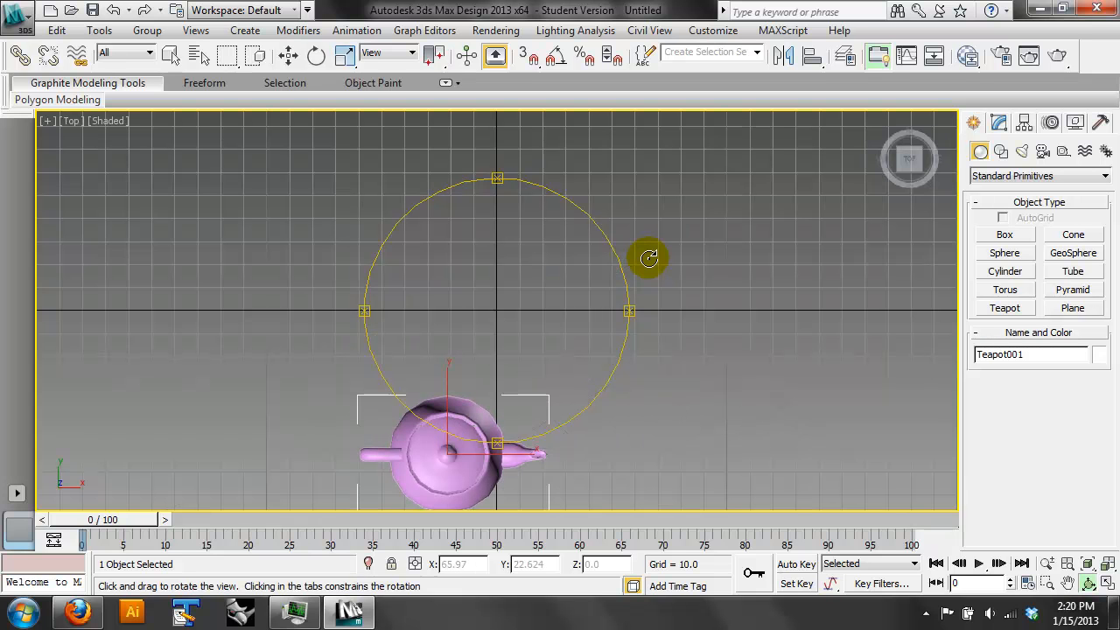
{"action": "key", "text": "r"}
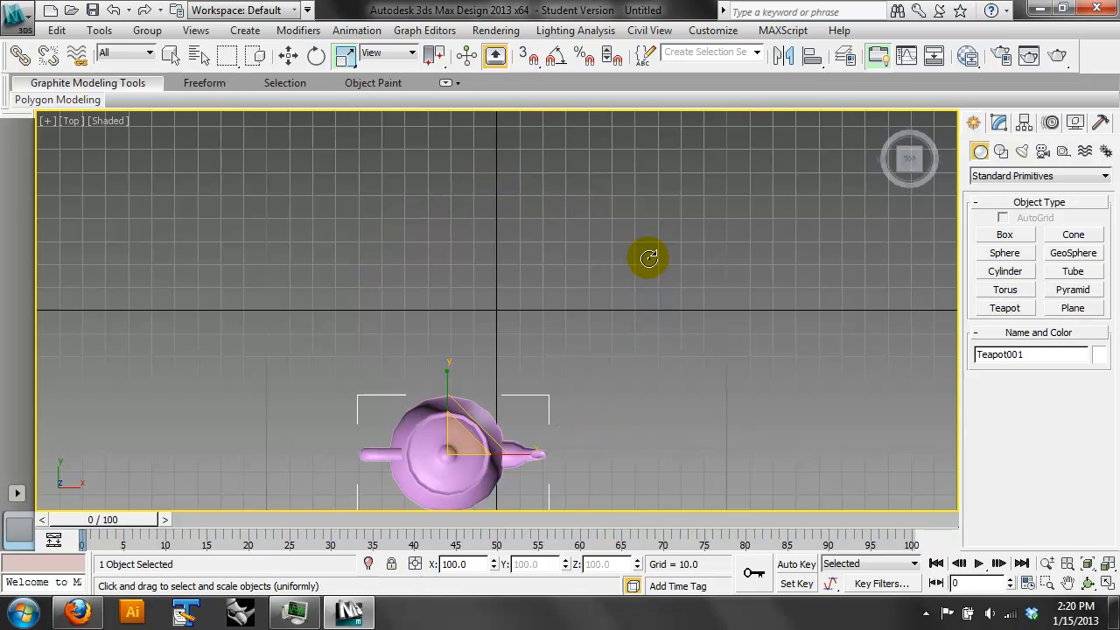
{"action": "scroll", "coordinate": [648, 257], "scroll_direction": "down", "scroll_amount": 2}
{"action": "left_click", "coordinate": [572, 378]}
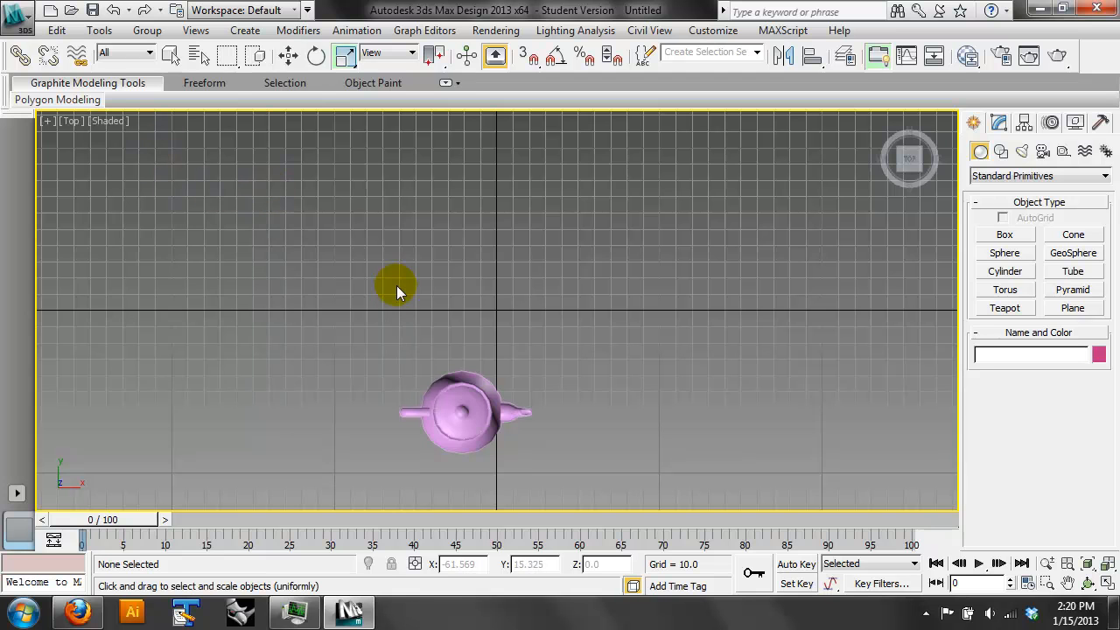
Switch the viewport to the Left view and bring the teapot near its centre
{"action": "key", "text": "l"}
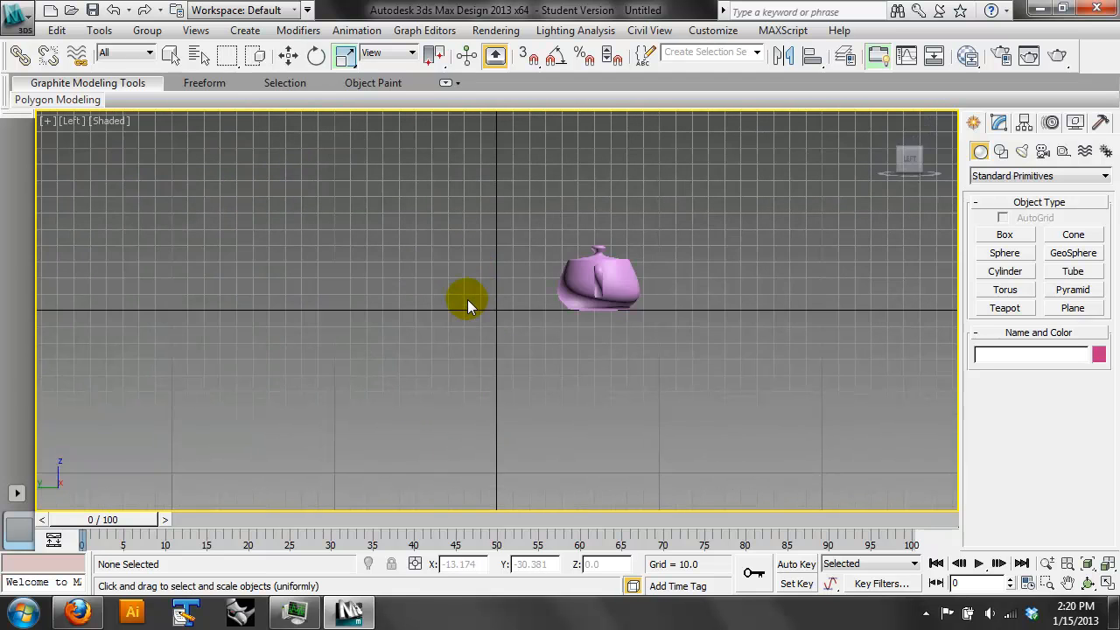
{"action": "middle_click_drag", "start_coordinate": [467, 298], "coordinate": [382, 297]}
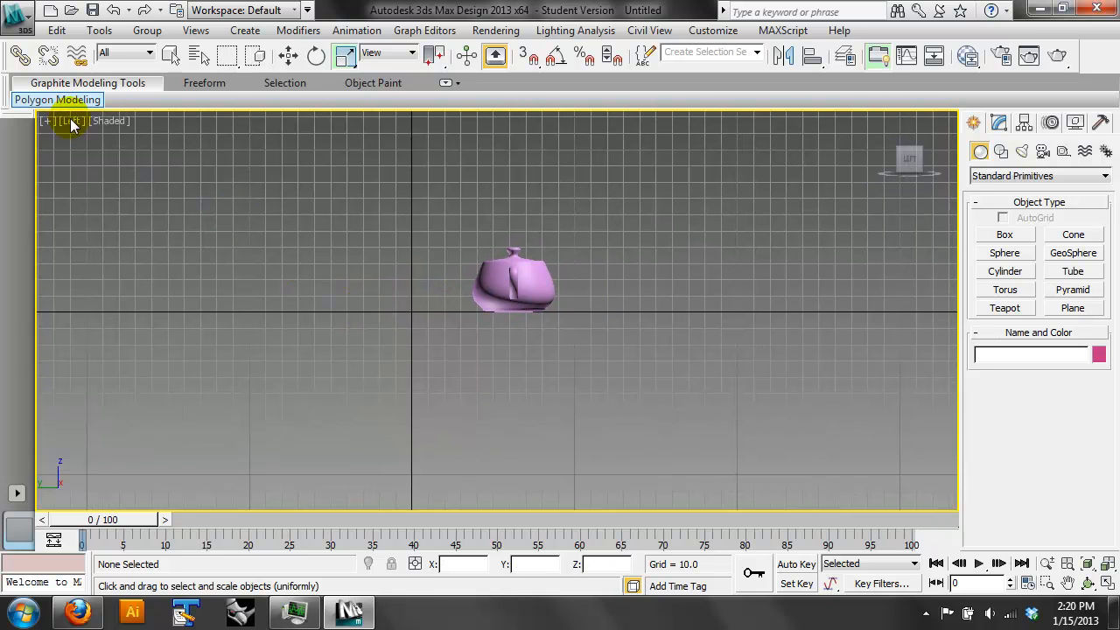
{"action": "left_click", "coordinate": [661, 294]}
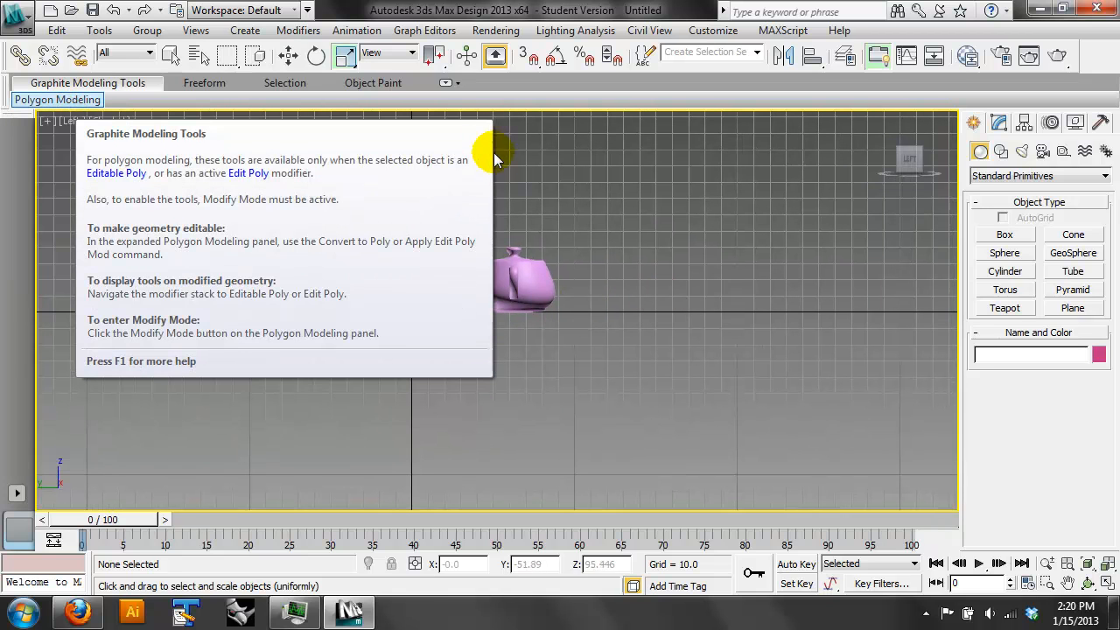
{"action": "left_click", "coordinate": [230, 392]}
{"action": "left_click", "coordinate": [84, 88]}
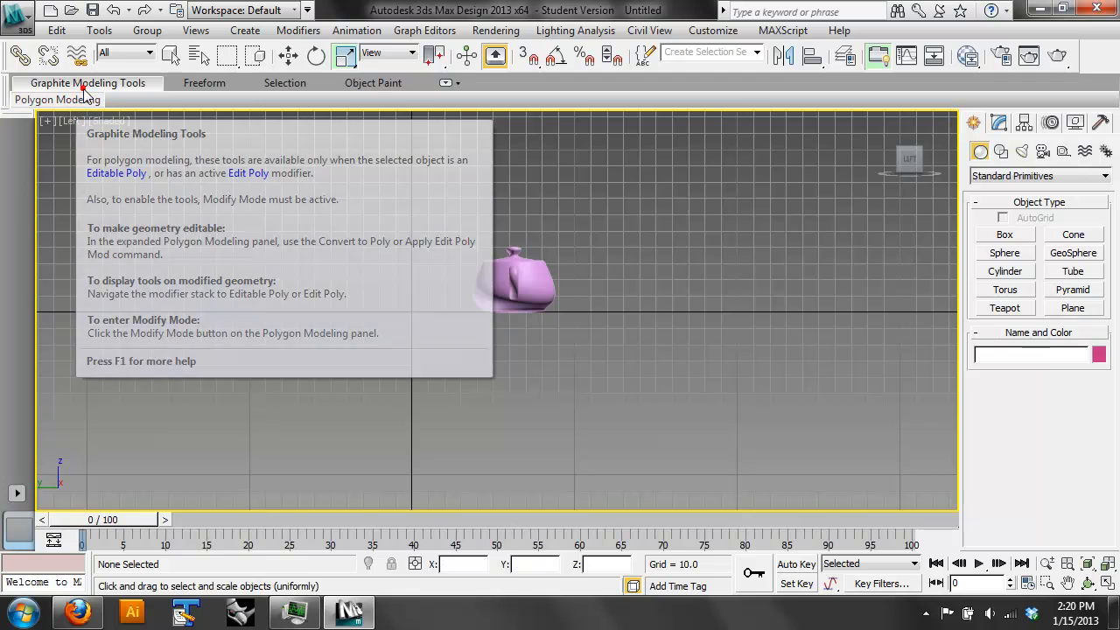
{"action": "middle_click_drag", "start_coordinate": [533, 332], "coordinate": [509, 375]}
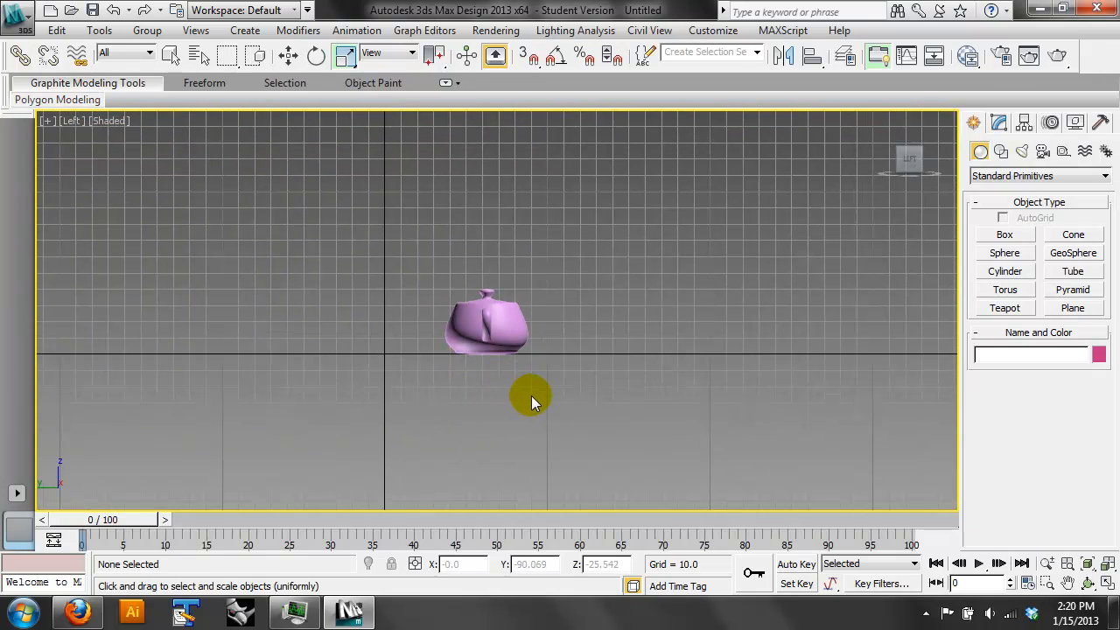
Switch the viewport back to Perspective and orbit to view the teapot from its front side
{"action": "left_click", "coordinate": [77, 121]}
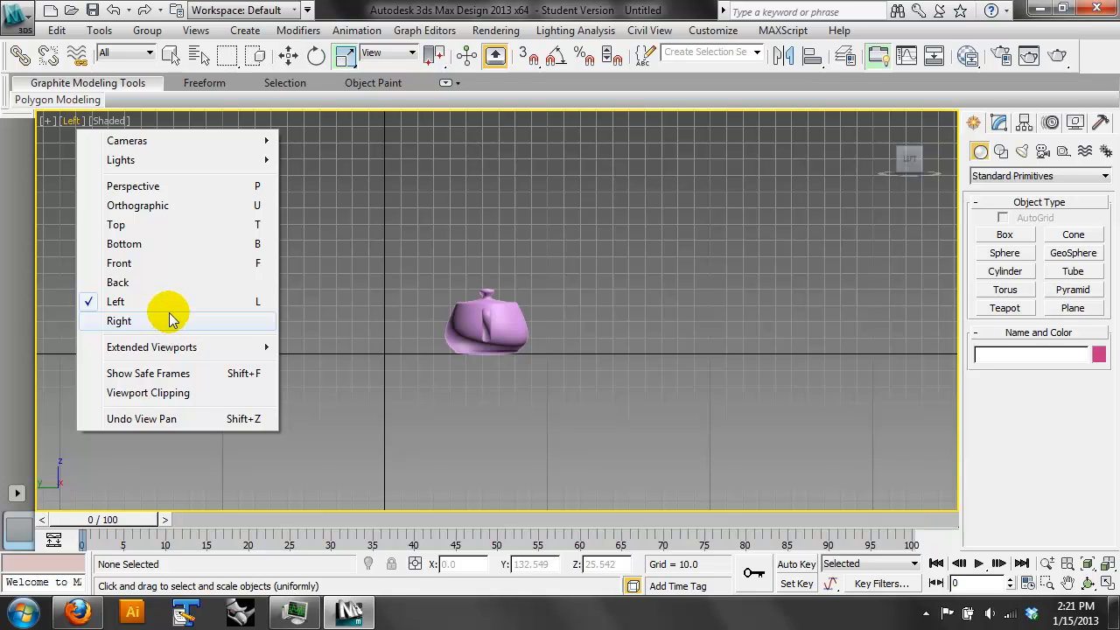
{"action": "left_click", "coordinate": [140, 187]}
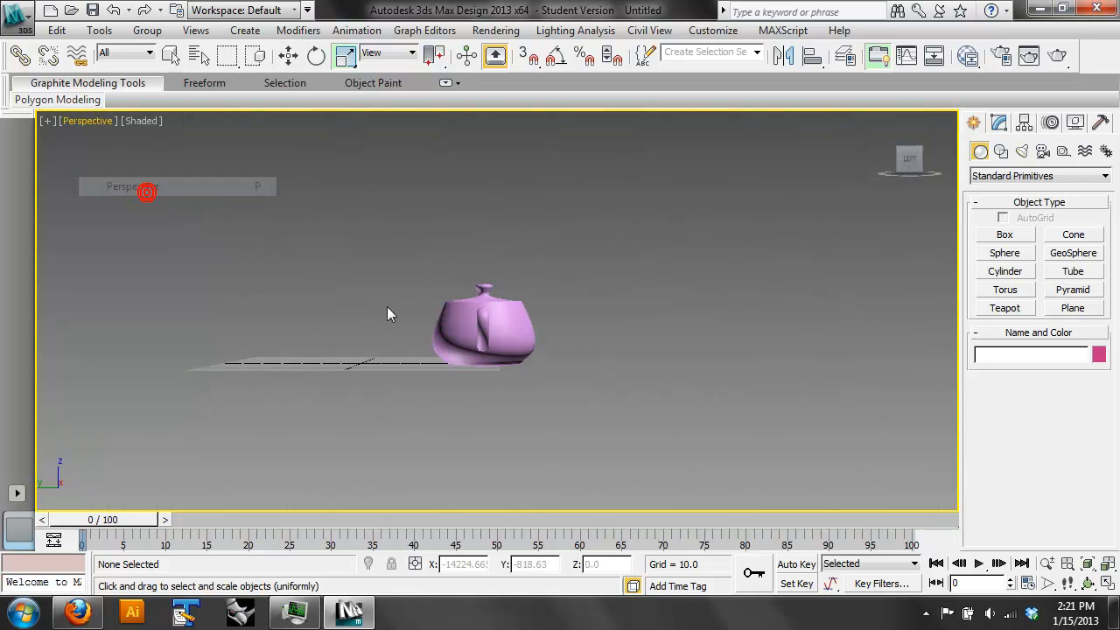
{"action": "left_click", "coordinate": [1087, 580]}
{"action": "left_click_drag", "start_coordinate": [568, 320], "coordinate": [505, 347]}
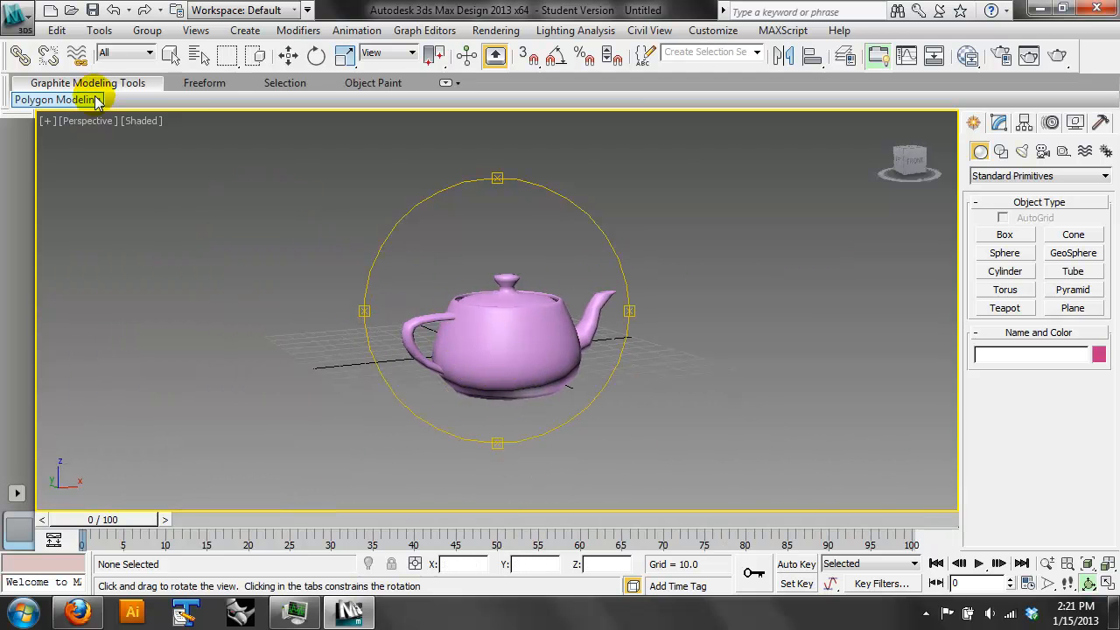
View the teapot in the Top view and in the Front view
{"action": "left_click", "coordinate": [87, 121]}
{"action": "left_click", "coordinate": [157, 229]}
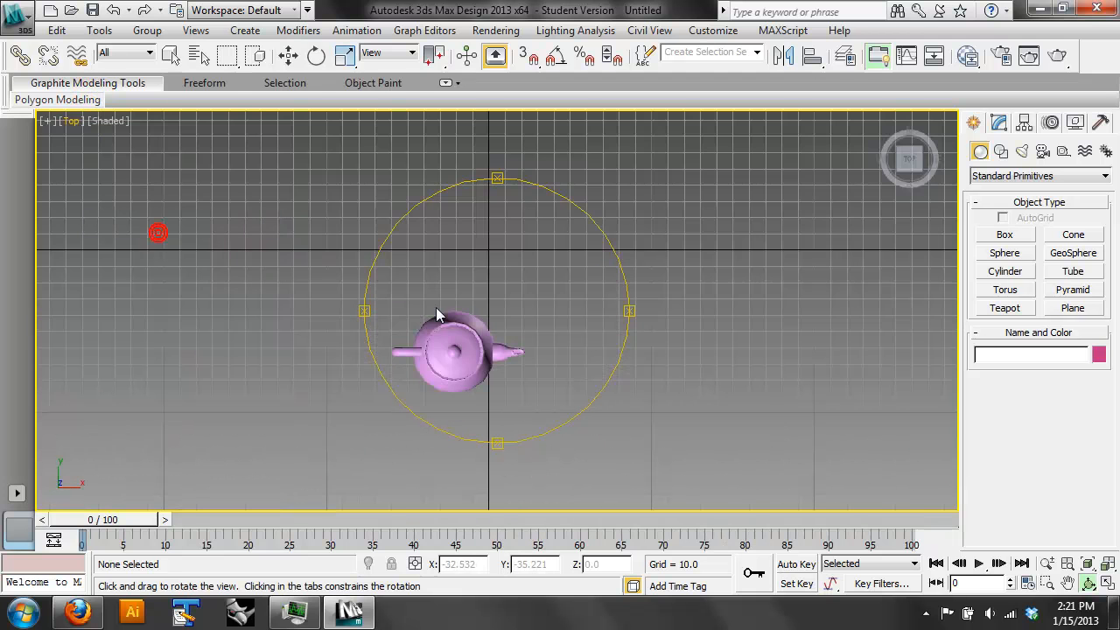
{"action": "left_click", "coordinate": [70, 120]}
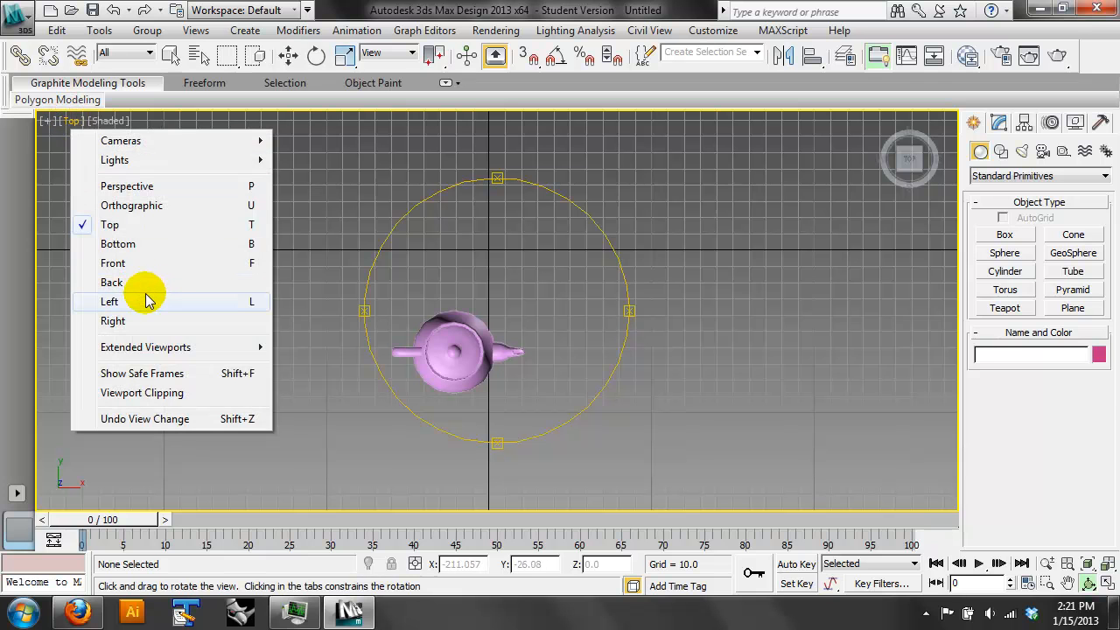
{"action": "left_click", "coordinate": [147, 265]}
{"action": "left_click_drag", "start_coordinate": [396, 267], "coordinate": [475, 375]}
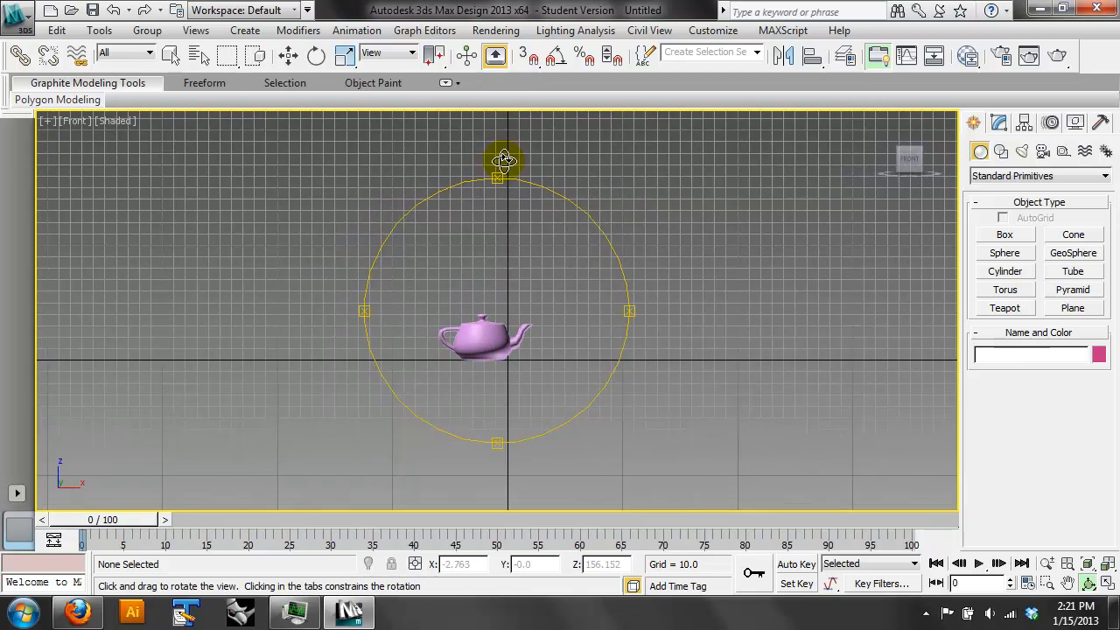
{"action": "left_click_drag", "start_coordinate": [510, 273], "coordinate": [484, 313]}
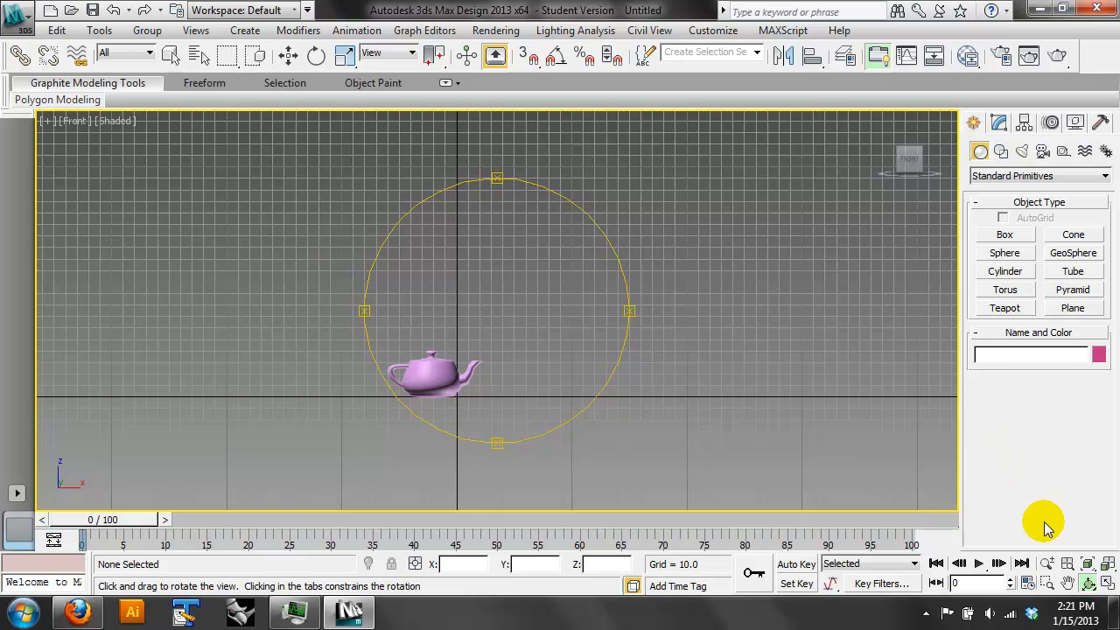
Restore the four-viewport layout and activate the Front, Top, Left and shaded Front viewports in turn
{"action": "left_click", "coordinate": [1111, 588]}
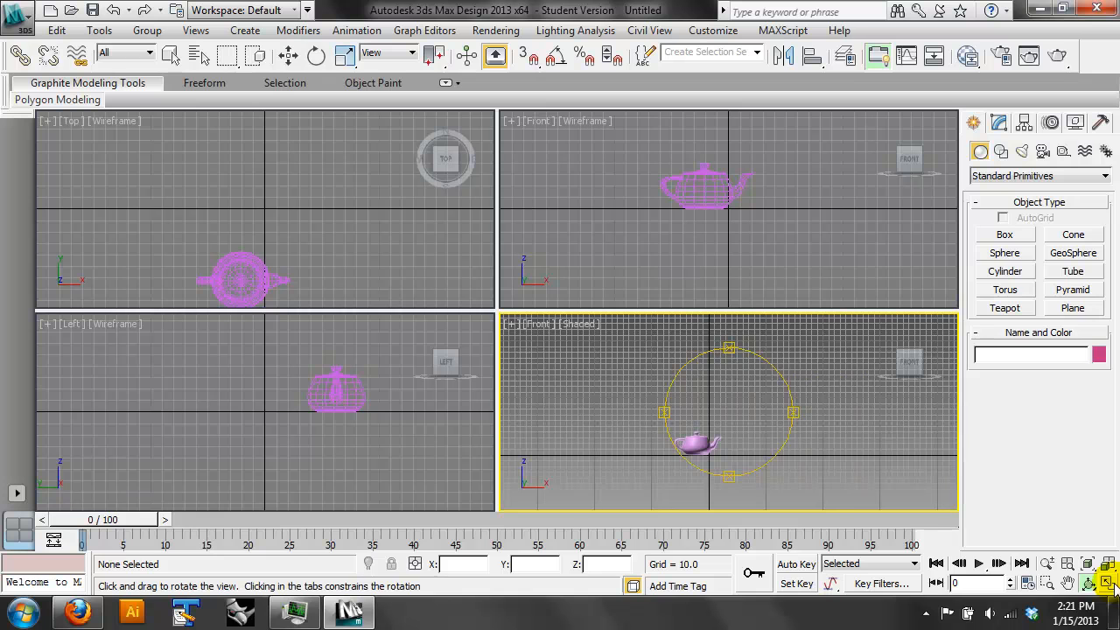
{"action": "left_click", "coordinate": [525, 175]}
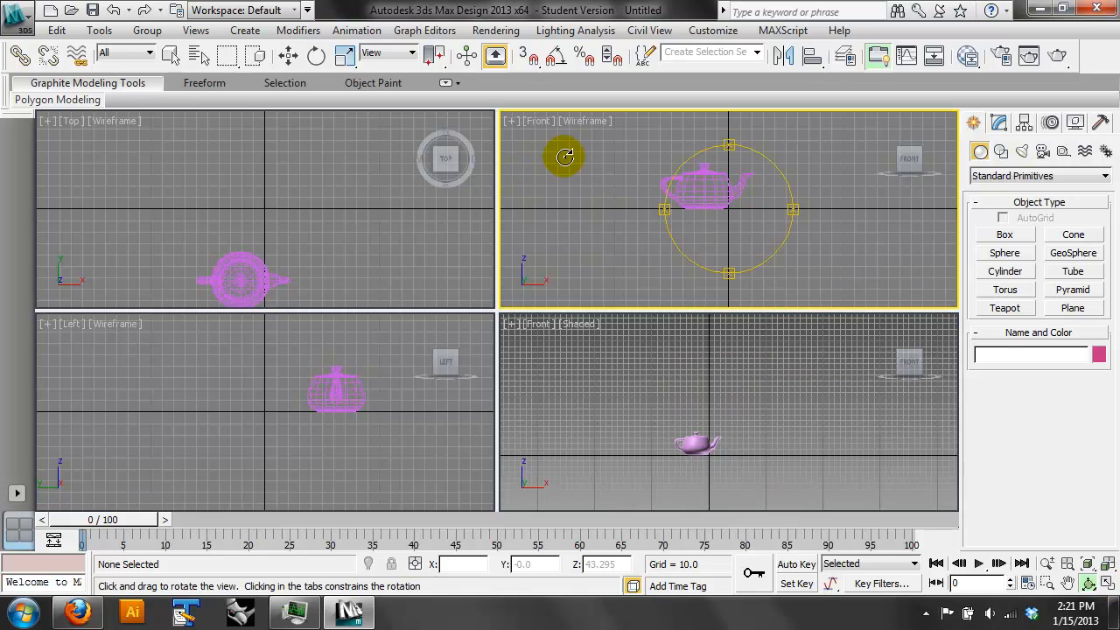
{"action": "left_click", "coordinate": [145, 169]}
{"action": "left_click", "coordinate": [520, 182]}
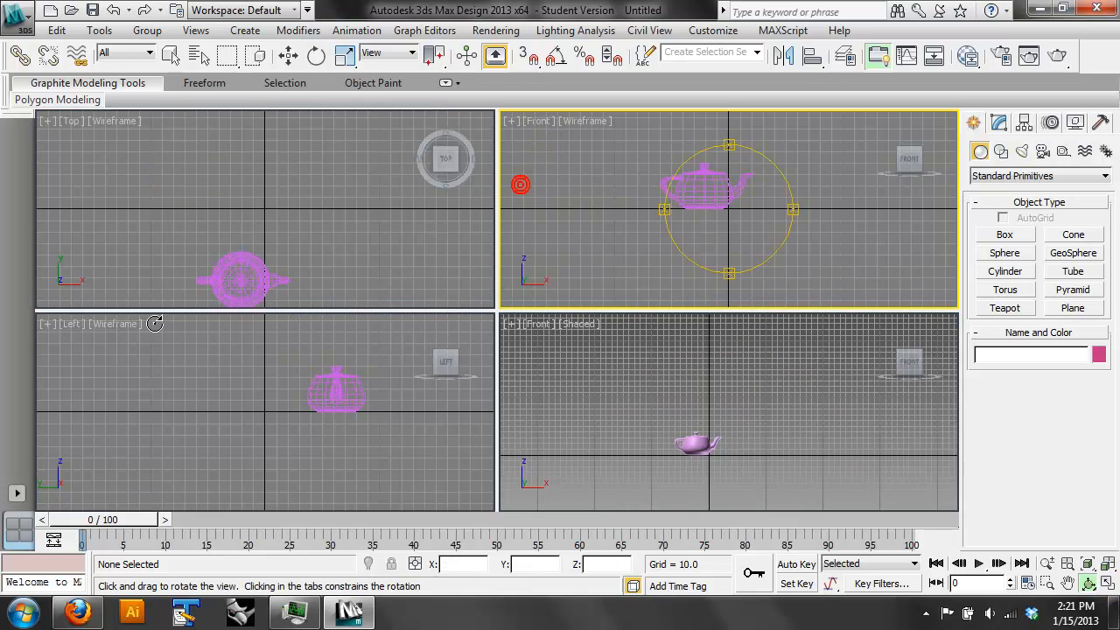
{"action": "left_click", "coordinate": [137, 370]}
{"action": "left_click", "coordinate": [580, 379]}
Change the shaded Front viewport to Perspective and orbit it to see the teapot from slightly above
{"action": "left_click", "coordinate": [540, 324]}
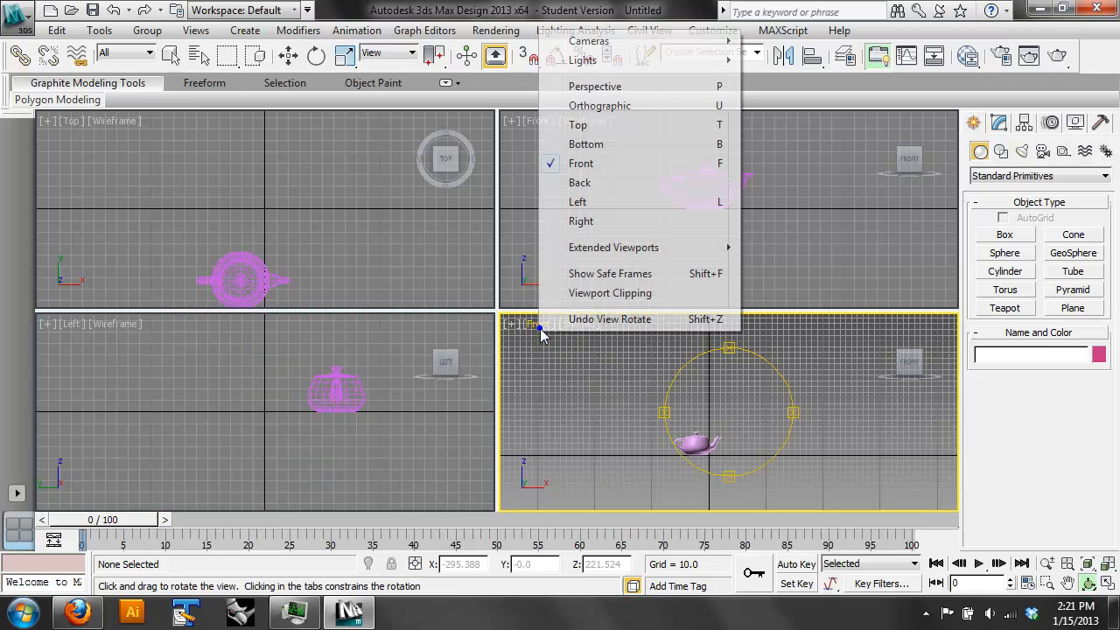
{"action": "left_click", "coordinate": [700, 86]}
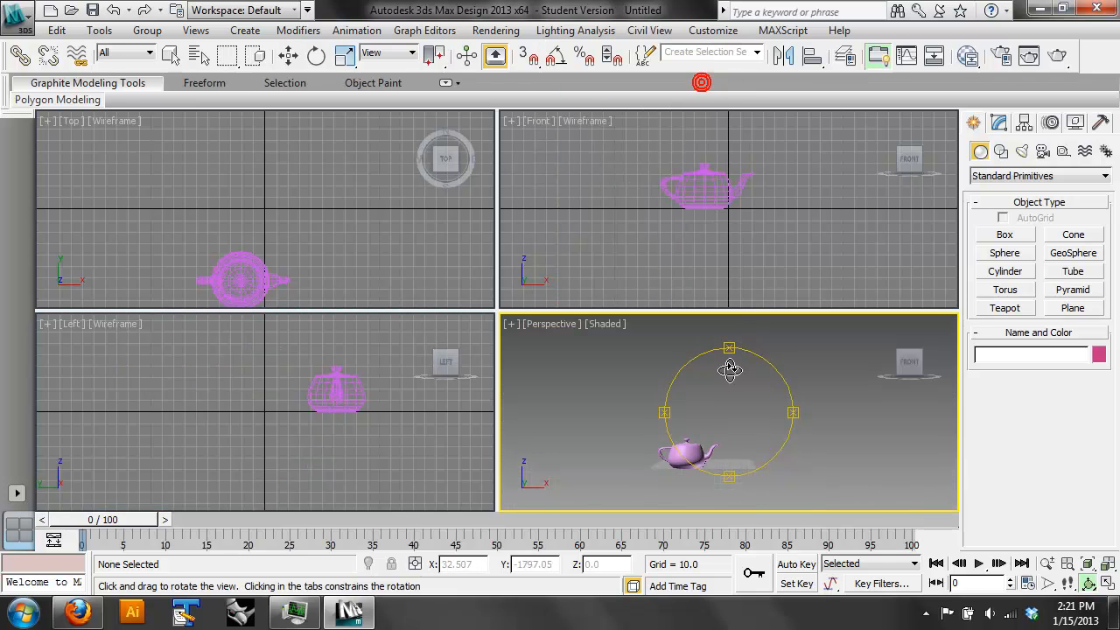
{"action": "left_click_drag", "start_coordinate": [722, 404], "coordinate": [803, 343]}
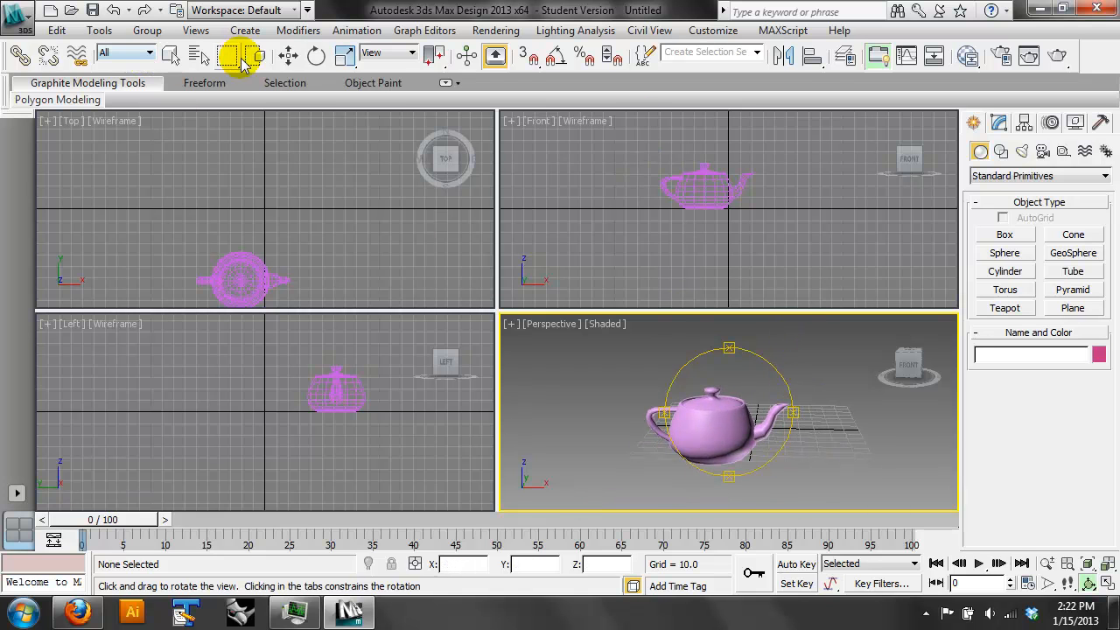
Move the teapot slightly along the X axis in the Front viewport and clear the selection
{"action": "left_click", "coordinate": [288, 55]}
{"action": "left_click", "coordinate": [713, 184]}
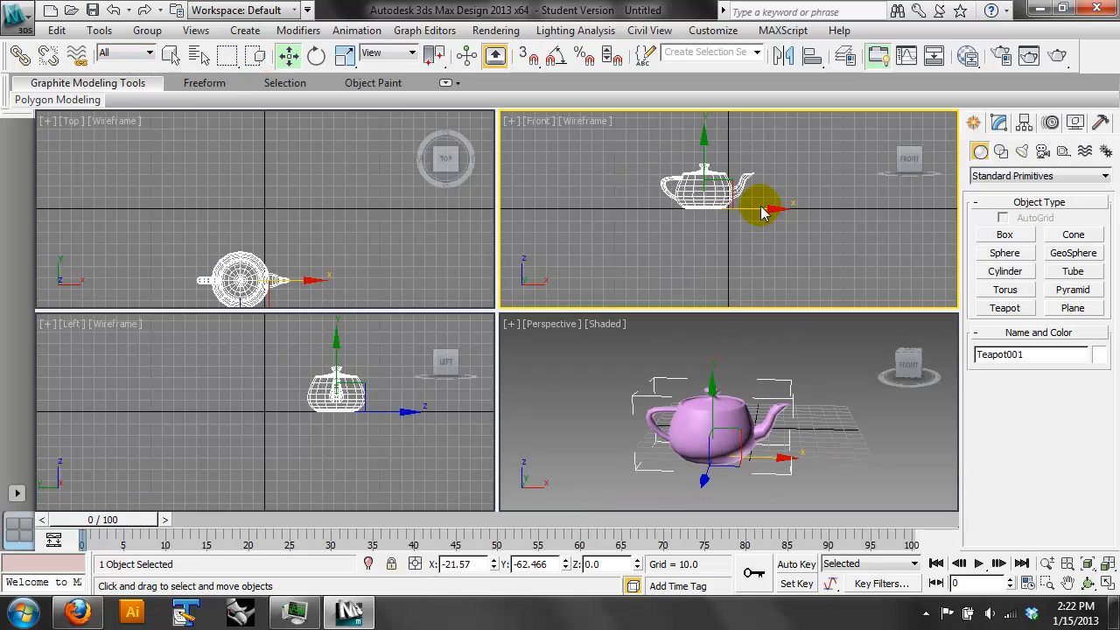
{"action": "mouse_move", "coordinate": [759, 214]}
{"action": "left_mouse_down"}
{"action": "mouse_move", "coordinate": [848, 194]}
{"action": "mouse_move", "coordinate": [762, 195]}
{"action": "left_mouse_up"}
{"action": "left_click", "coordinate": [599, 360]}
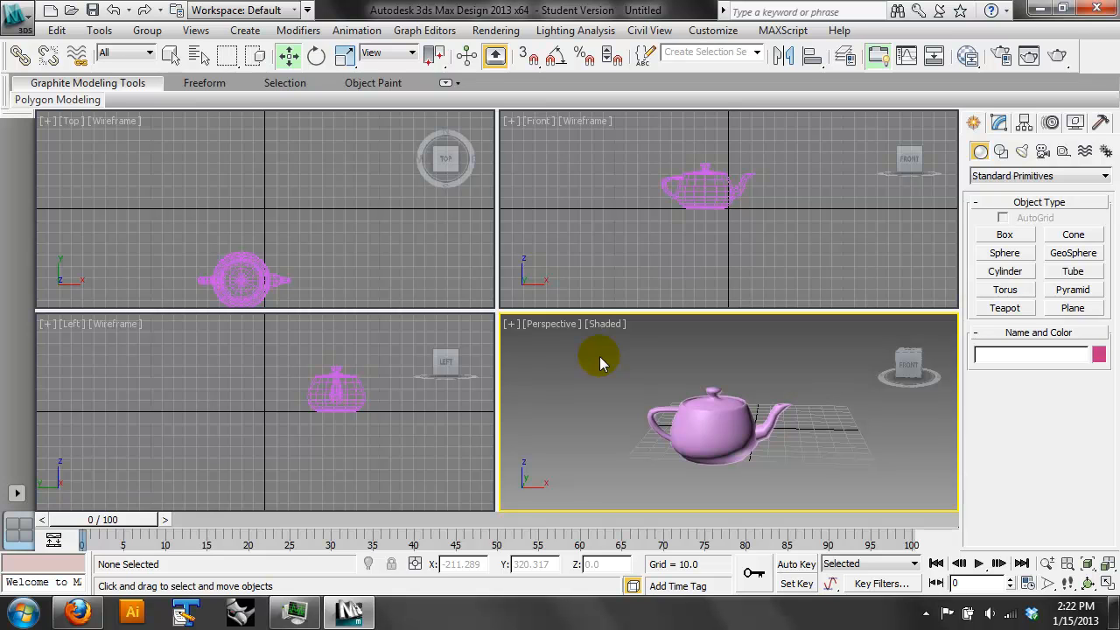
Maximize the Perspective viewport and turn on Edged Faces for the shaded teapot
{"action": "left_click", "coordinate": [1107, 595]}
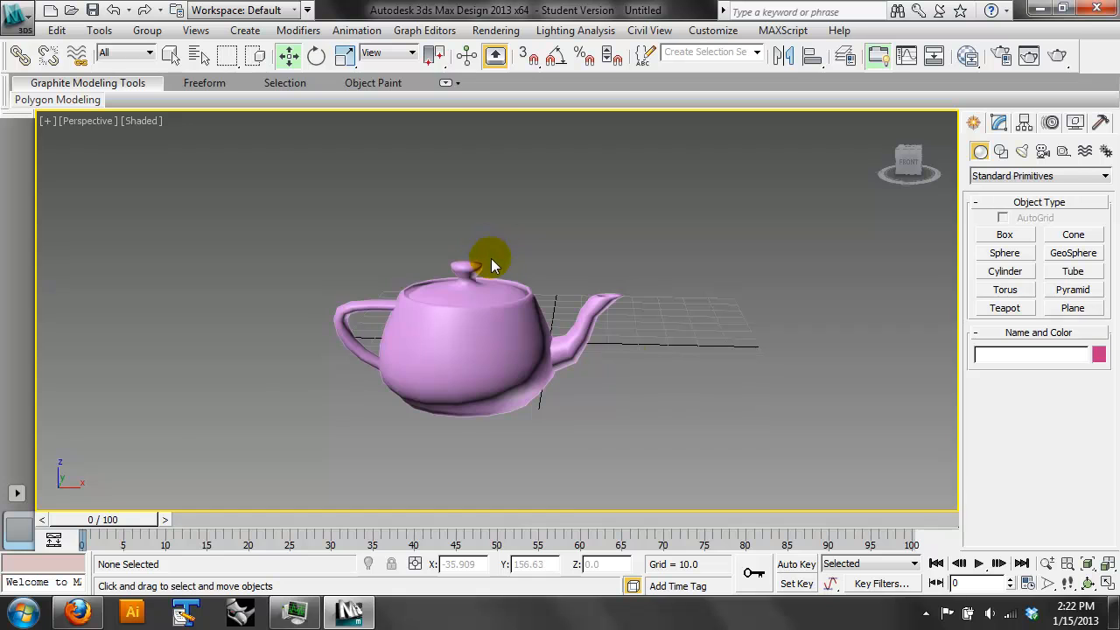
{"action": "scroll", "coordinate": [612, 425], "scroll_direction": "up", "scroll_amount": 2}
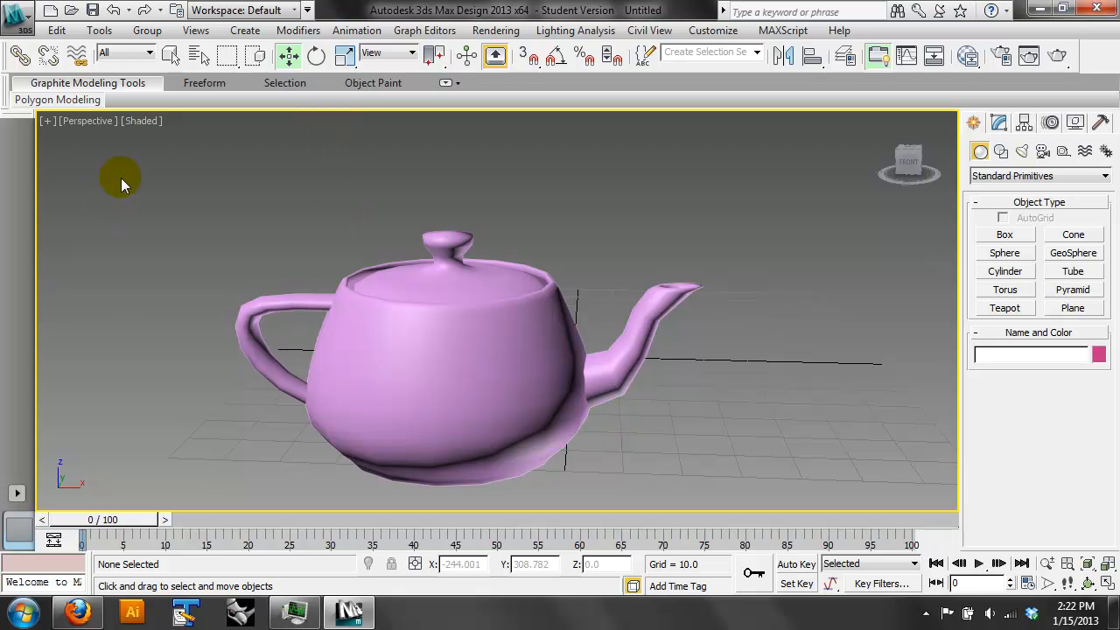
{"action": "left_click", "coordinate": [143, 121]}
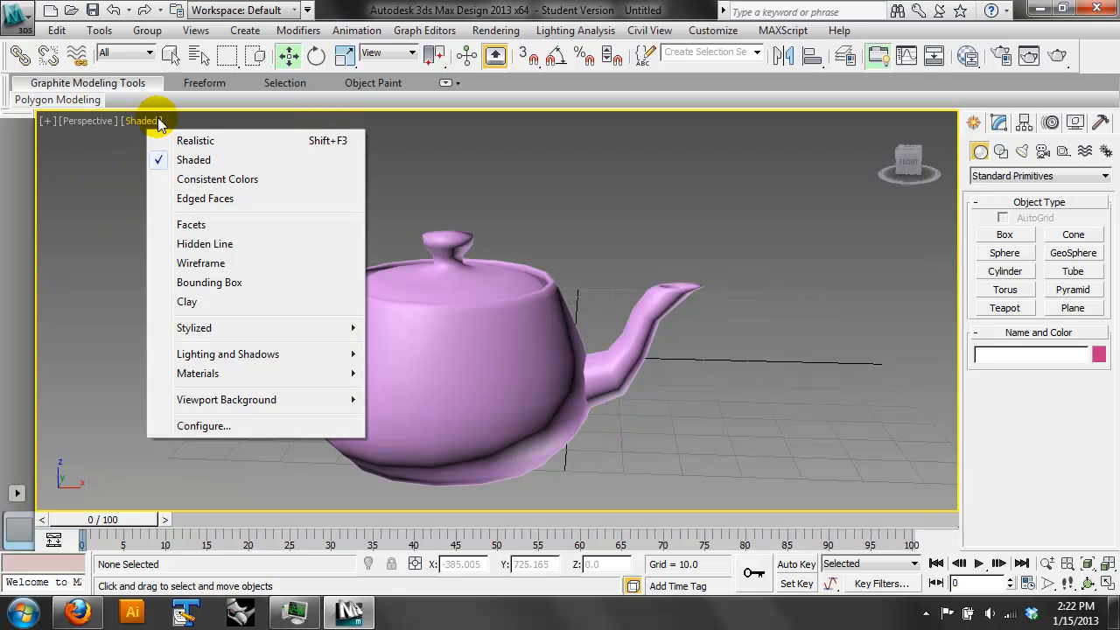
{"action": "left_click", "coordinate": [210, 199]}
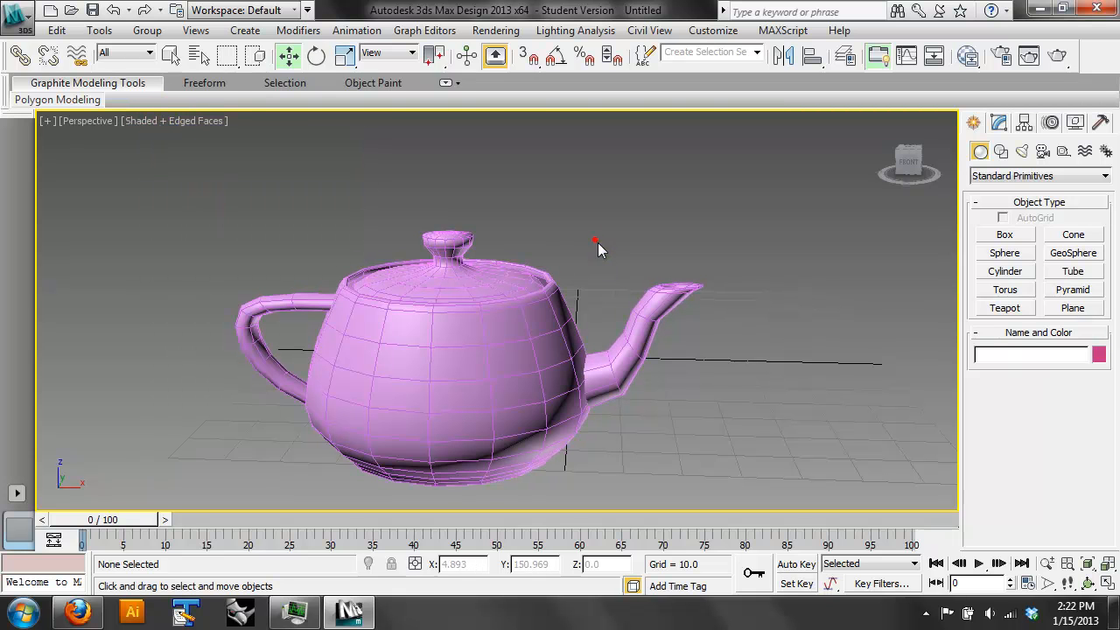
Examine the mesh edges on the teapot's lid and spout in Perspective and along its body outline in the Top view
{"action": "left_click", "coordinate": [1087, 583]}
{"action": "left_click_drag", "start_coordinate": [477, 370], "coordinate": [460, 218]}
{"action": "left_click_drag", "start_coordinate": [469, 291], "coordinate": [510, 350]}
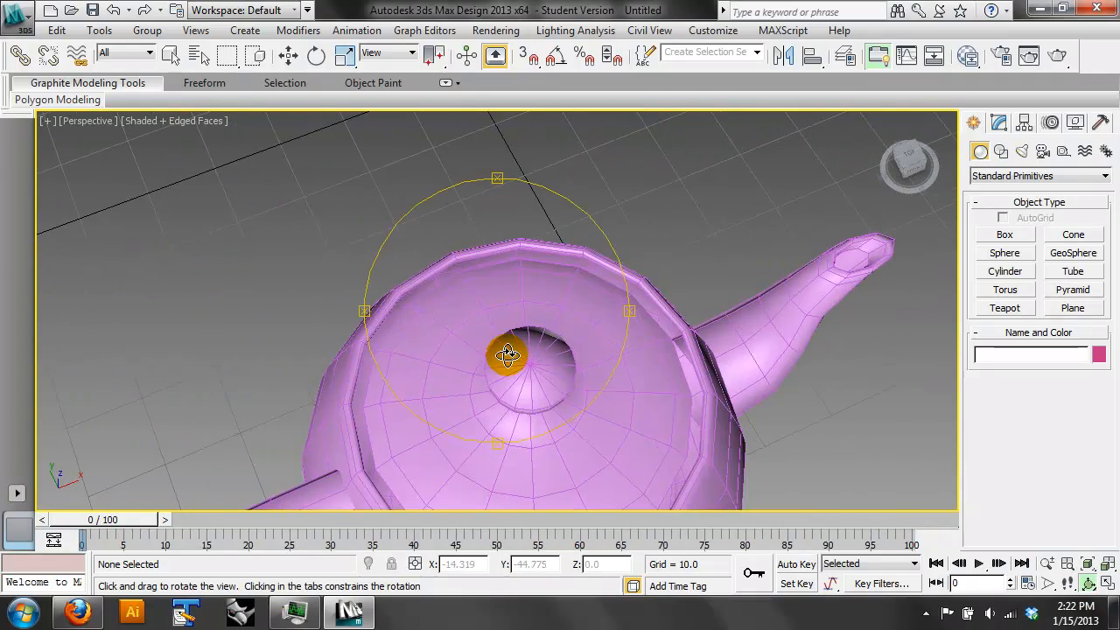
{"action": "left_click", "coordinate": [142, 121]}
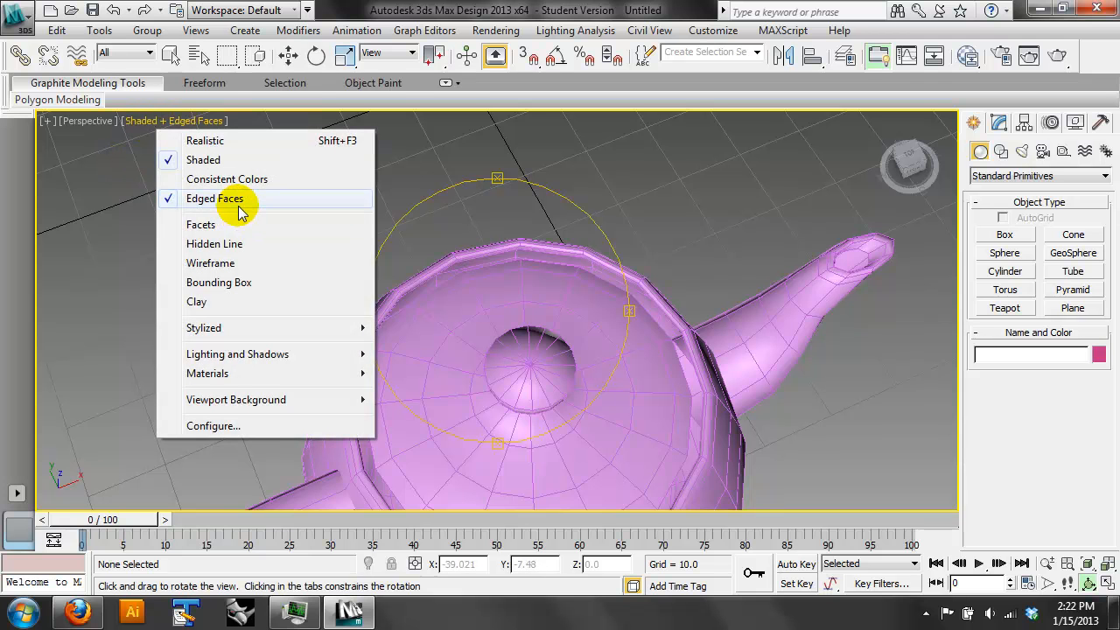
{"action": "left_click", "coordinate": [700, 200]}
{"action": "left_click_drag", "start_coordinate": [695, 195], "coordinate": [667, 213]}
{"action": "left_click_drag", "start_coordinate": [645, 275], "coordinate": [588, 320]}
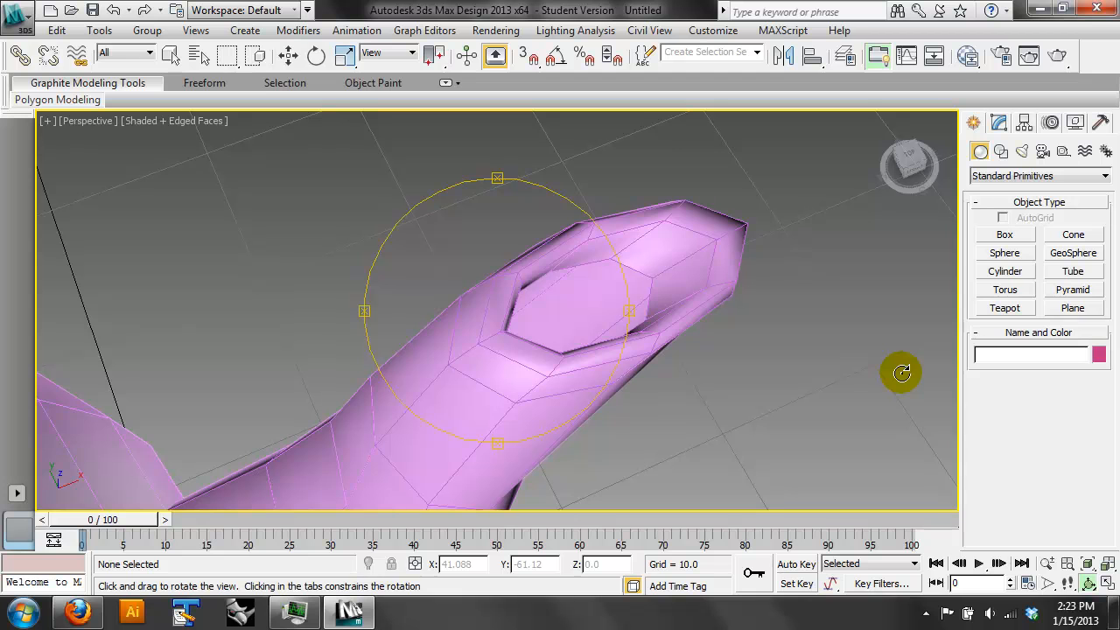
{"action": "key", "text": "t"}
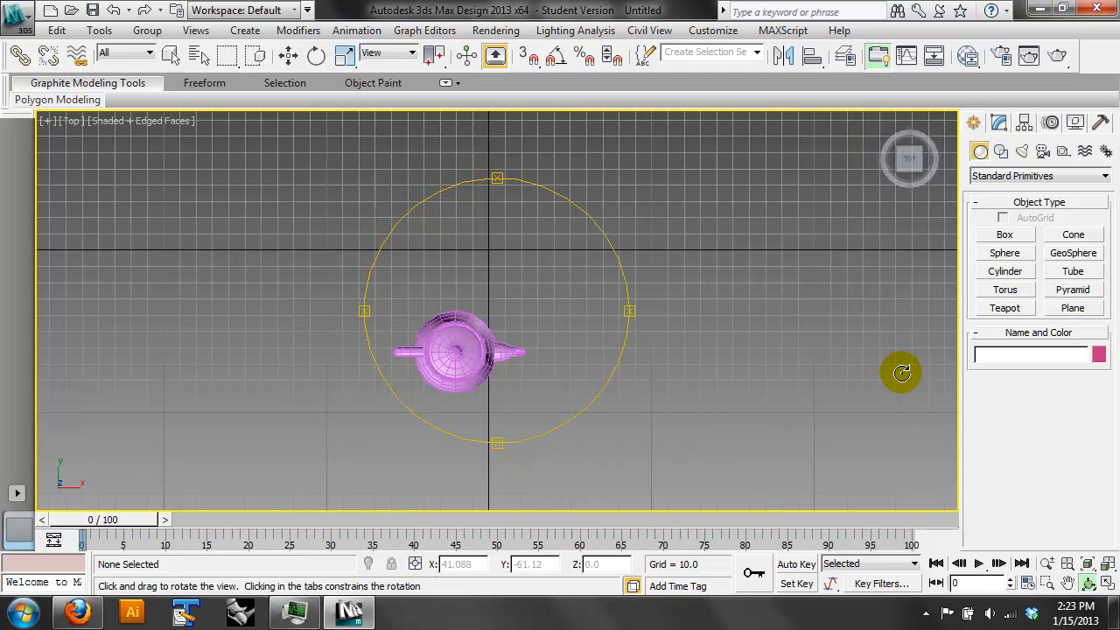
{"action": "scroll", "coordinate": [433, 311], "scroll_direction": "up", "scroll_amount": 8}
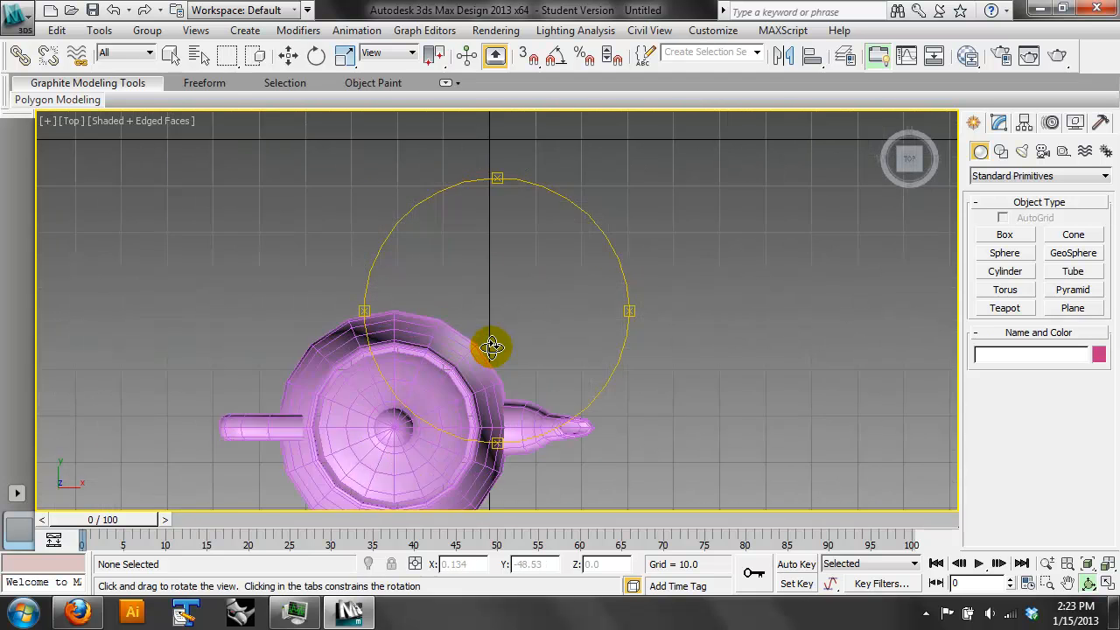
{"action": "scroll", "coordinate": [451, 300], "scroll_direction": "up", "scroll_amount": 4}
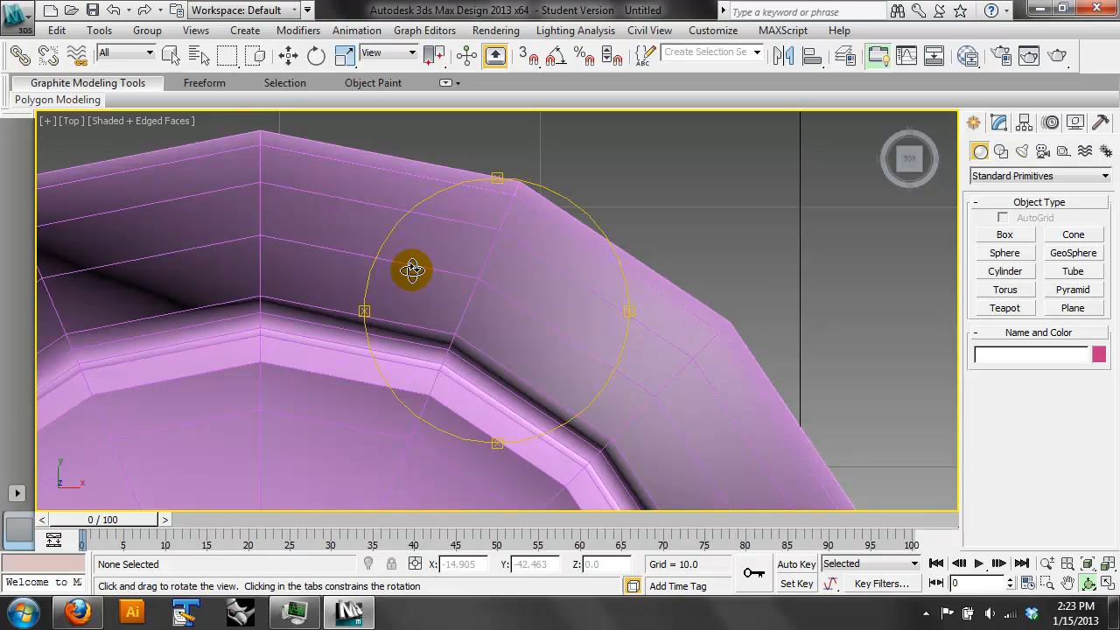
Select the teapot and raise its Segments parameter to 14
{"action": "left_click", "coordinate": [289, 55]}
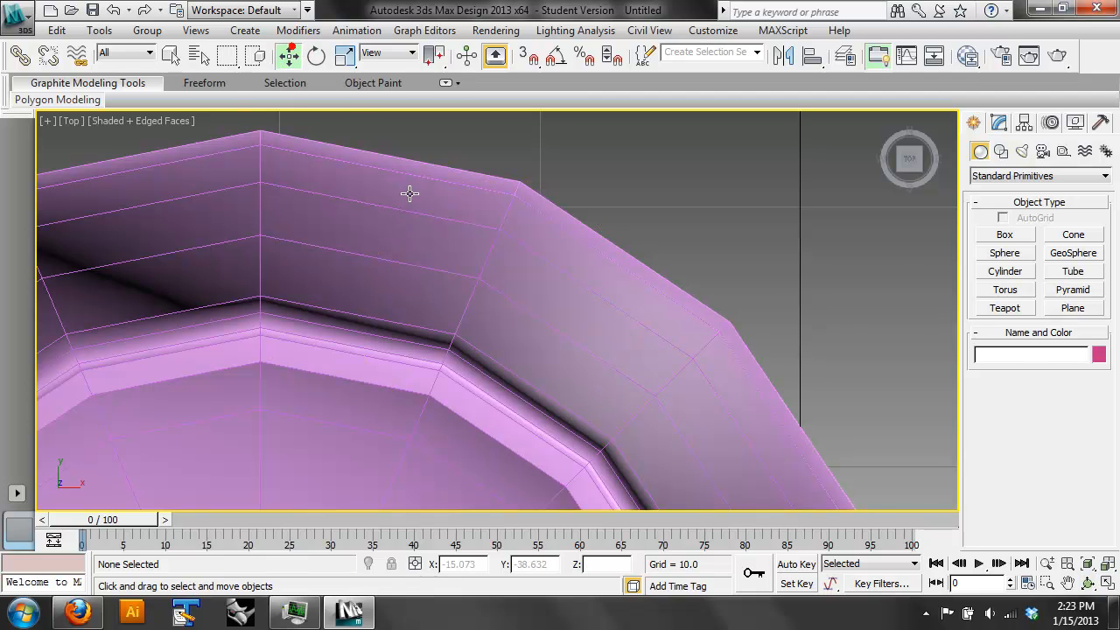
{"action": "left_click", "coordinate": [426, 258]}
{"action": "scroll", "coordinate": [569, 319], "scroll_direction": "down", "scroll_amount": 8}
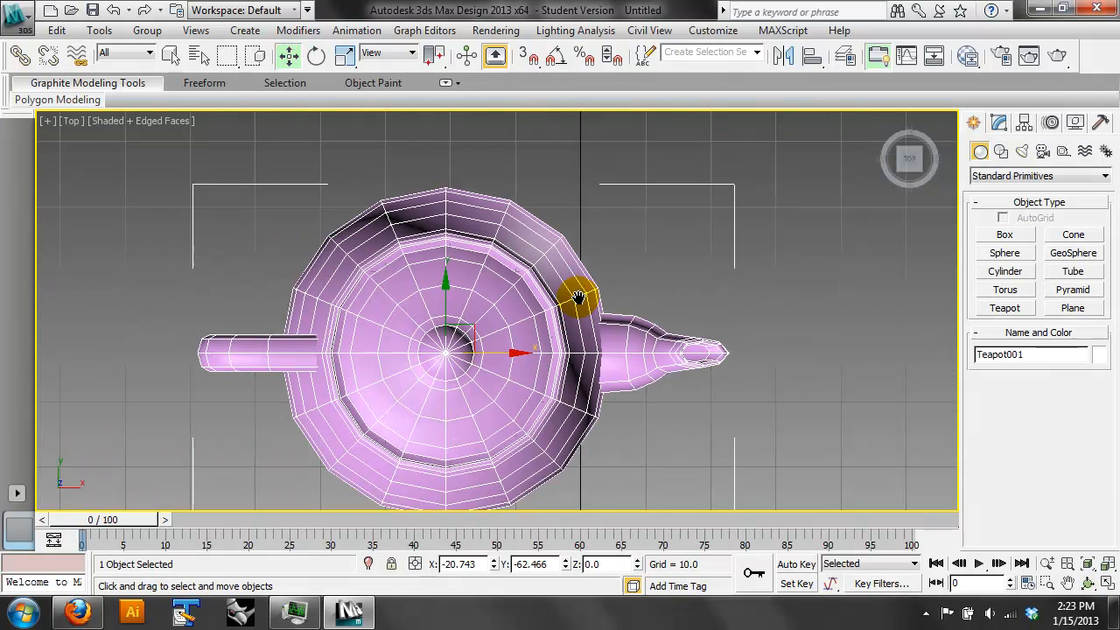
{"action": "middle_click_drag", "start_coordinate": [578, 297], "coordinate": [617, 243]}
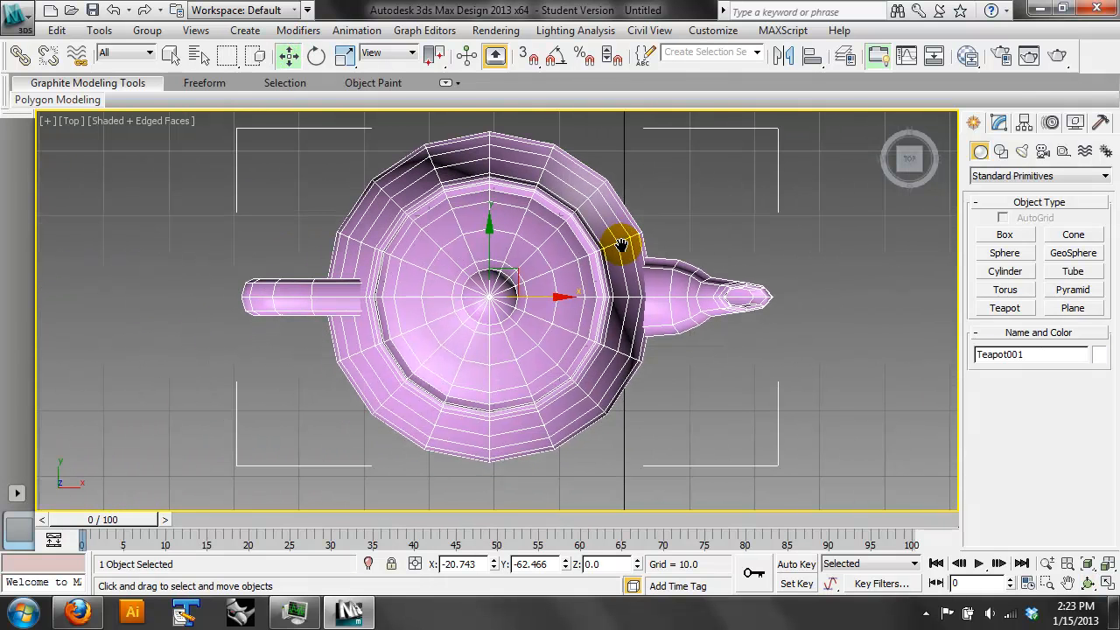
{"action": "left_click", "coordinate": [1000, 124]}
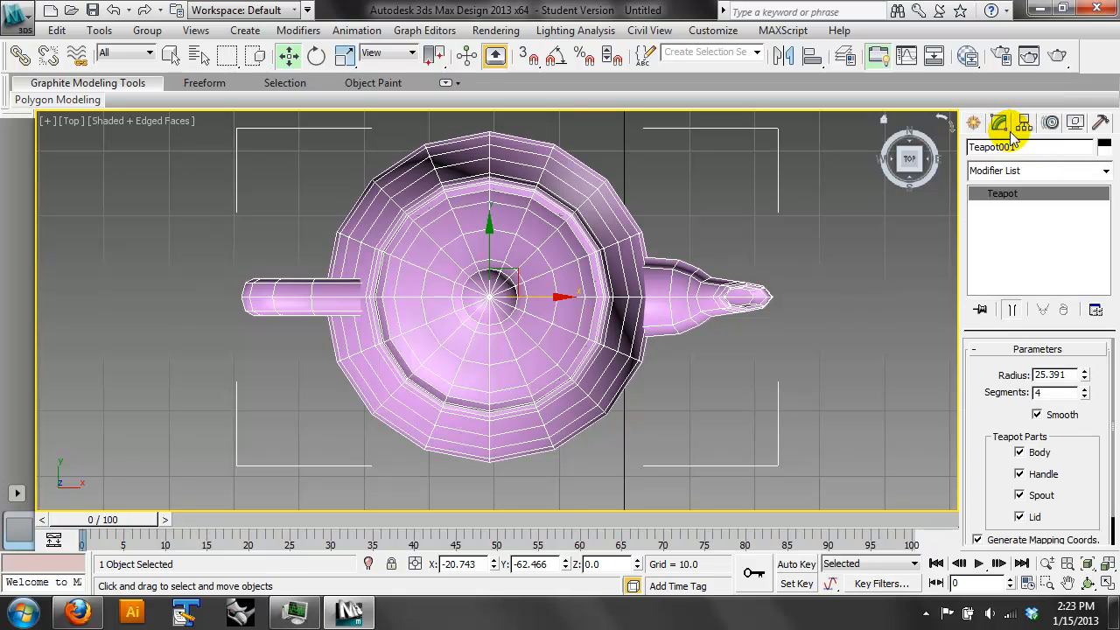
{"action": "left_click", "coordinate": [1048, 391]}
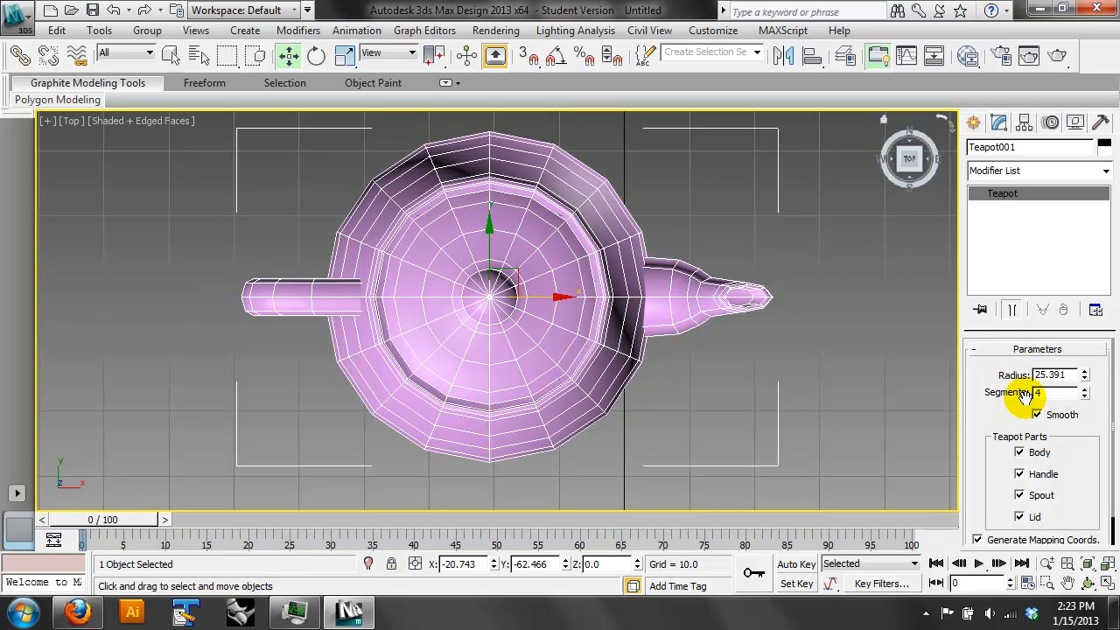
{"action": "scroll", "coordinate": [603, 350], "scroll_direction": "up", "scroll_amount": 5}
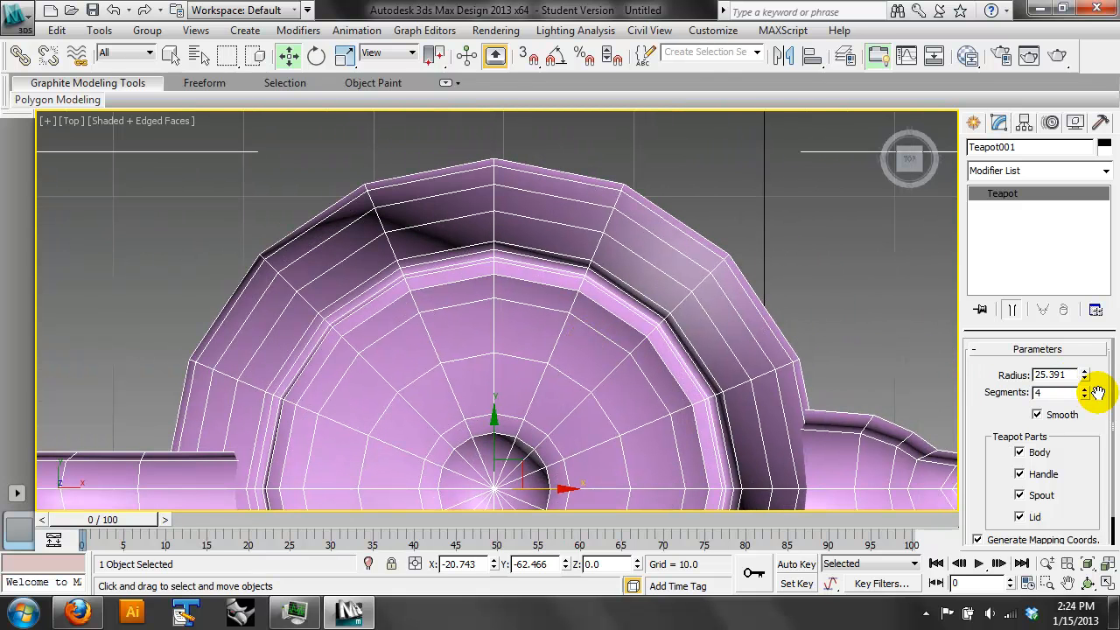
{"action": "left_click", "coordinate": [1085, 388]}
{"action": "left_click", "coordinate": [1086, 389]}
{"action": "left_click", "coordinate": [1086, 389]}
{"action": "left_click", "coordinate": [1085, 389]}
{"action": "left_click", "coordinate": [1086, 388]}
{"action": "left_click", "coordinate": [1085, 388]}
{"action": "left_click", "coordinate": [1086, 388]}
{"action": "left_click", "coordinate": [1085, 388]}
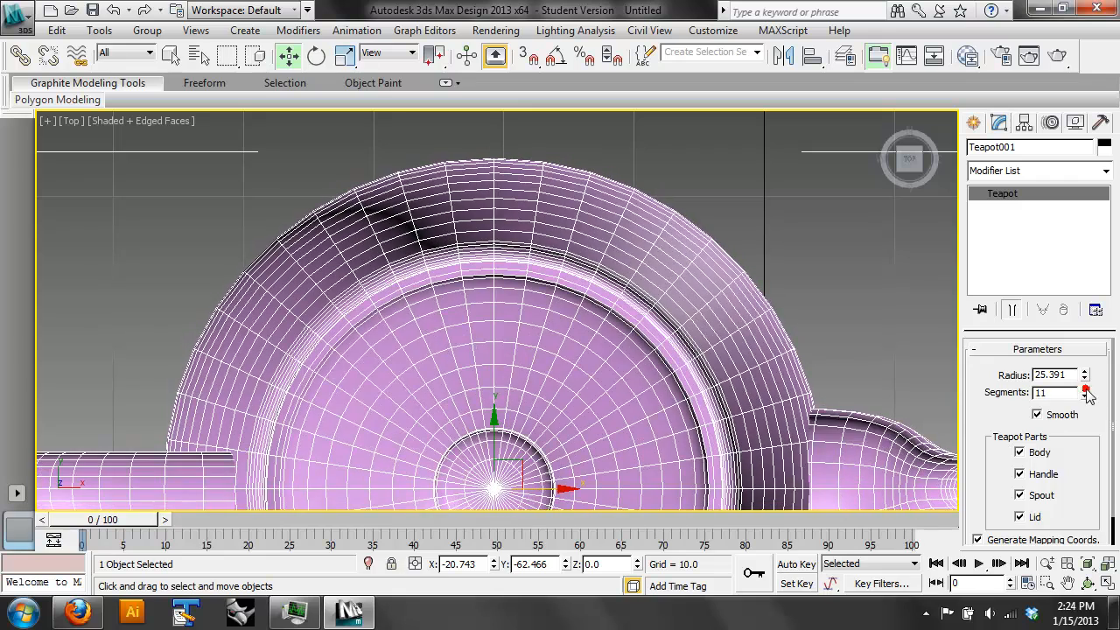
{"action": "left_click", "coordinate": [1086, 388]}
{"action": "left_click", "coordinate": [1086, 388]}
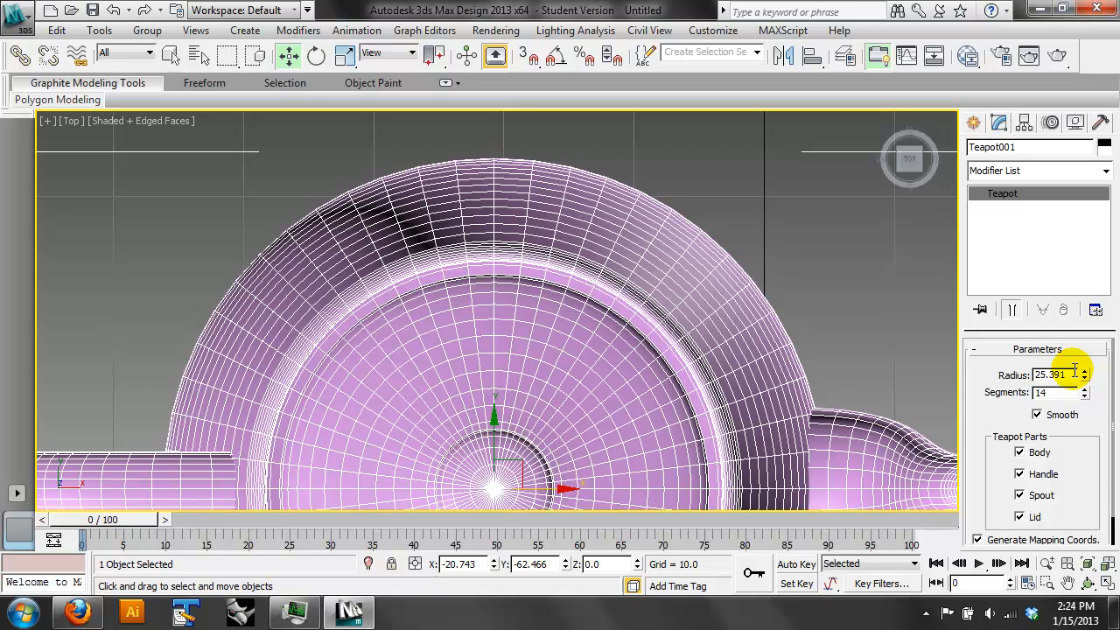
Inspect the smoothness of the teapot's outer edge up close and the whole teapot from above
{"action": "middle_click", "coordinate": [762, 210]}
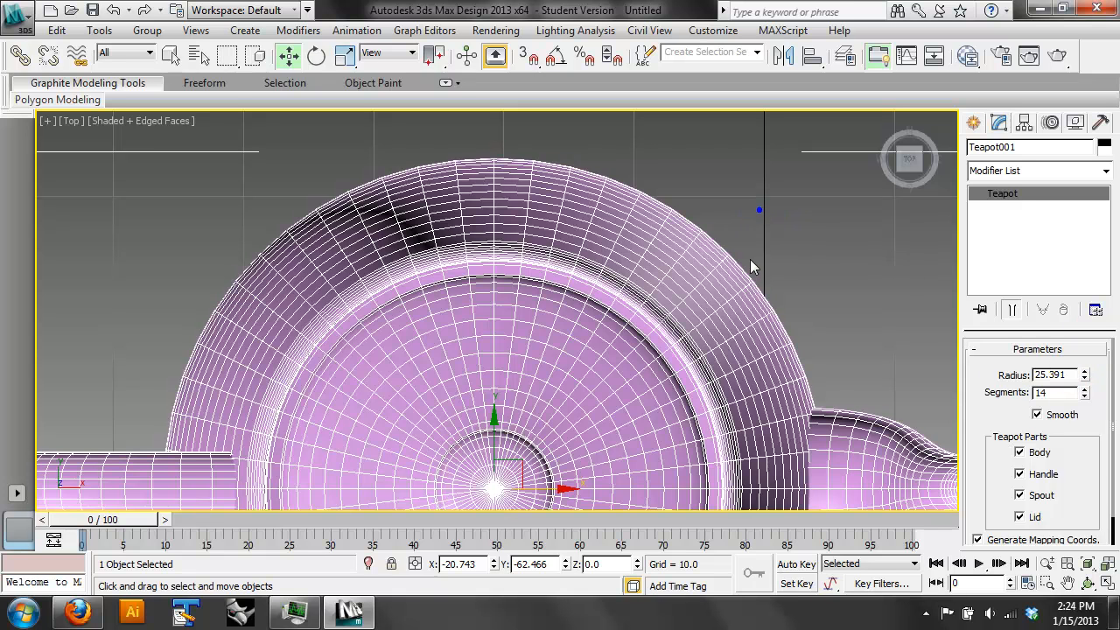
{"action": "scroll", "coordinate": [740, 267], "scroll_direction": "up", "scroll_amount": 8}
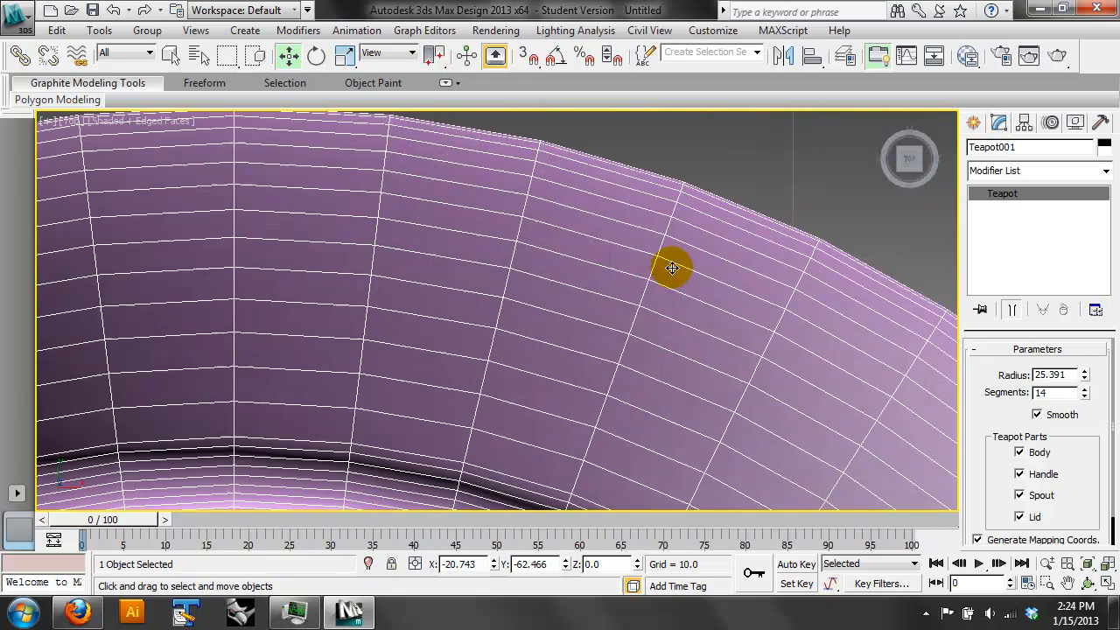
{"action": "middle_click_drag", "start_coordinate": [758, 201], "coordinate": [644, 365]}
{"action": "scroll", "coordinate": [639, 352], "scroll_direction": "up", "scroll_amount": 4}
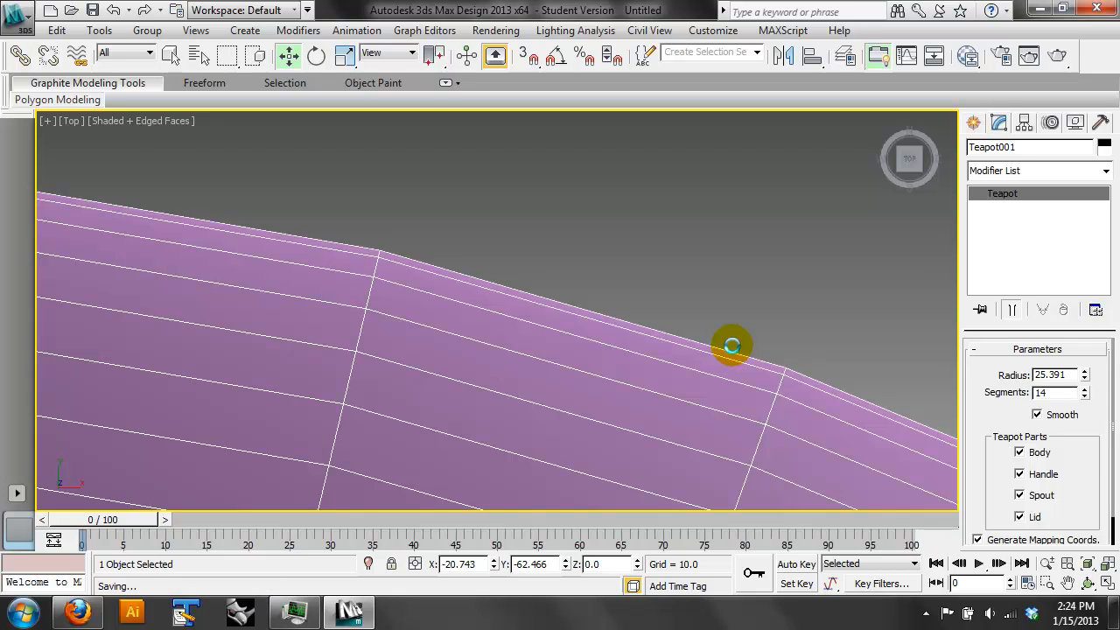
{"action": "middle_click_drag", "start_coordinate": [692, 324], "coordinate": [639, 189]}
{"action": "scroll", "coordinate": [639, 182], "scroll_direction": "down", "scroll_amount": 10}
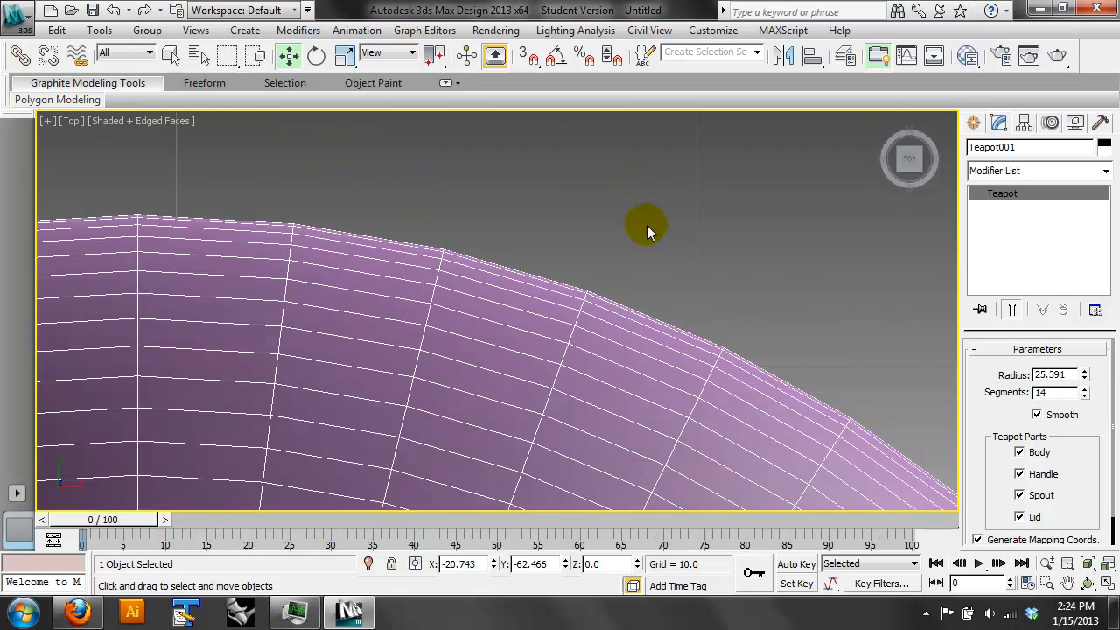
{"action": "scroll", "coordinate": [542, 202], "scroll_direction": "down", "scroll_amount": 5}
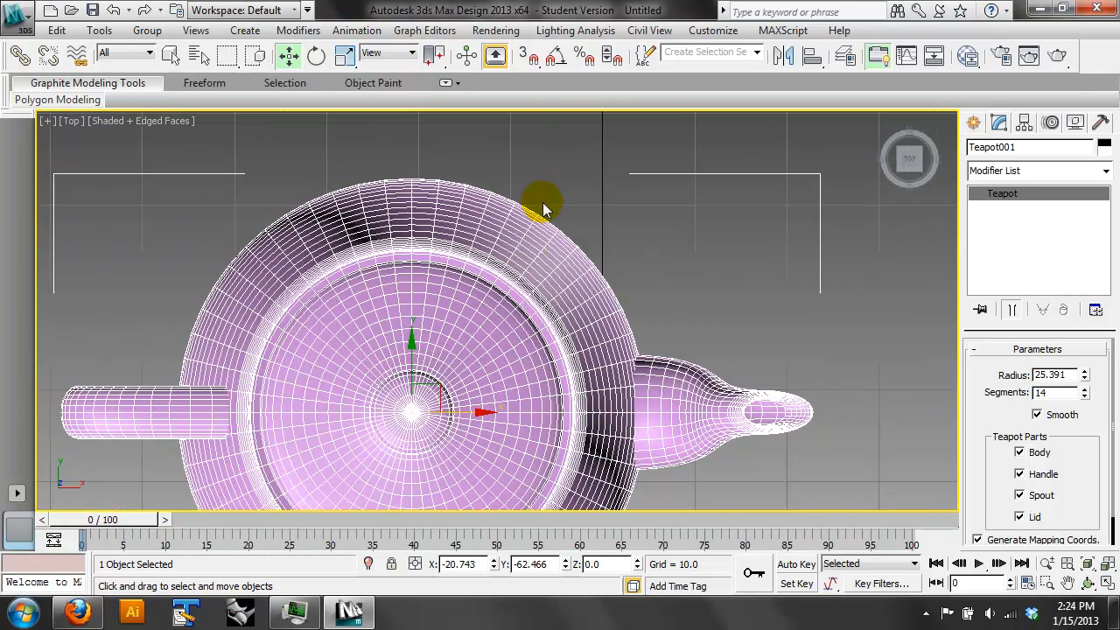
{"action": "middle_click_drag", "start_coordinate": [505, 378], "coordinate": [593, 242]}
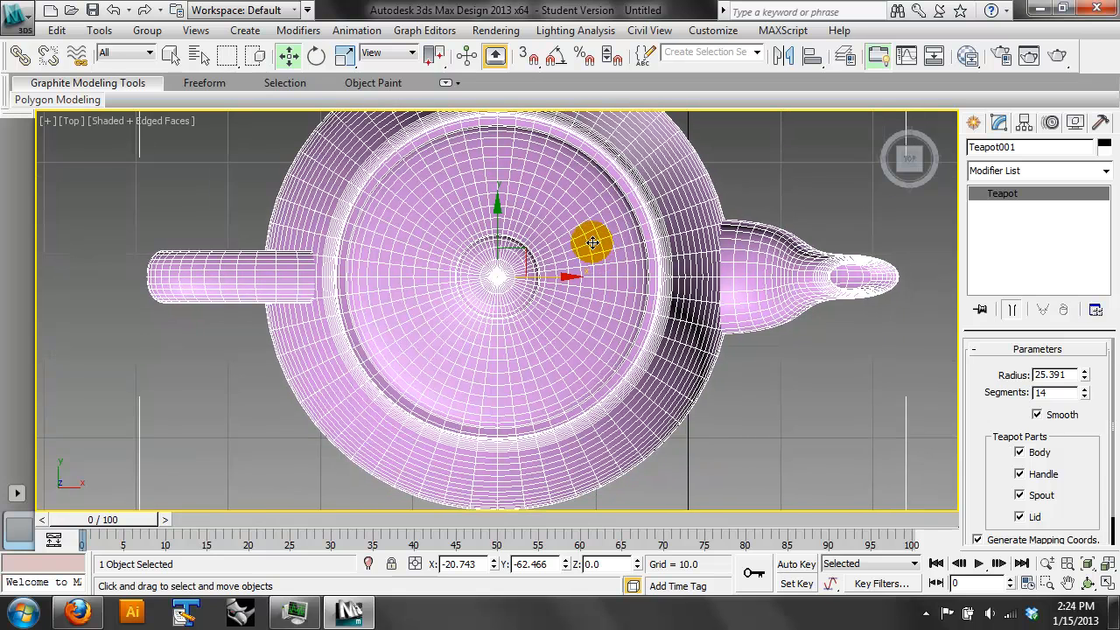
{"action": "middle_click_drag", "start_coordinate": [819, 262], "coordinate": [700, 272]}
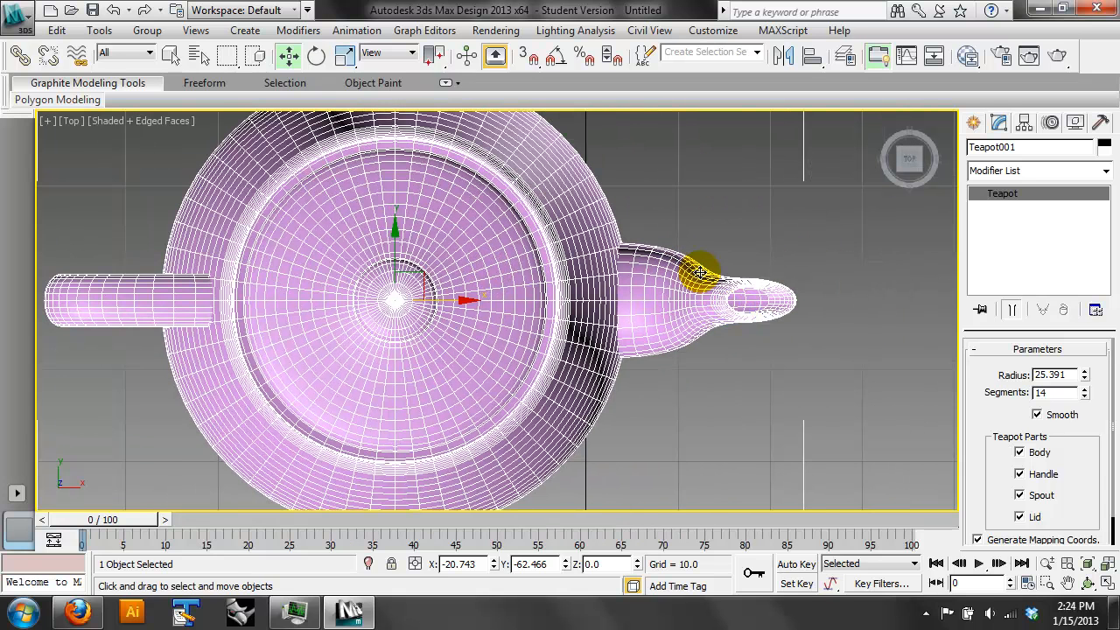
Delete the teapot and create a sphere with a radius of about 176 near the origin in the Top view
{"action": "key", "text": "Delete"}
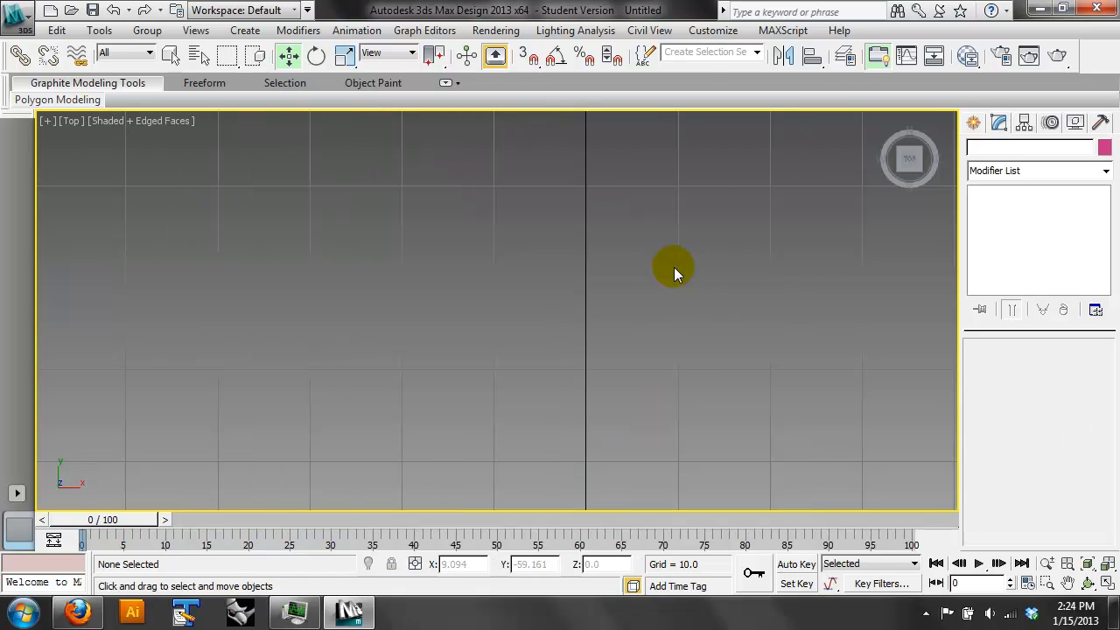
{"action": "left_click", "coordinate": [972, 122]}
{"action": "left_click", "coordinate": [1020, 255]}
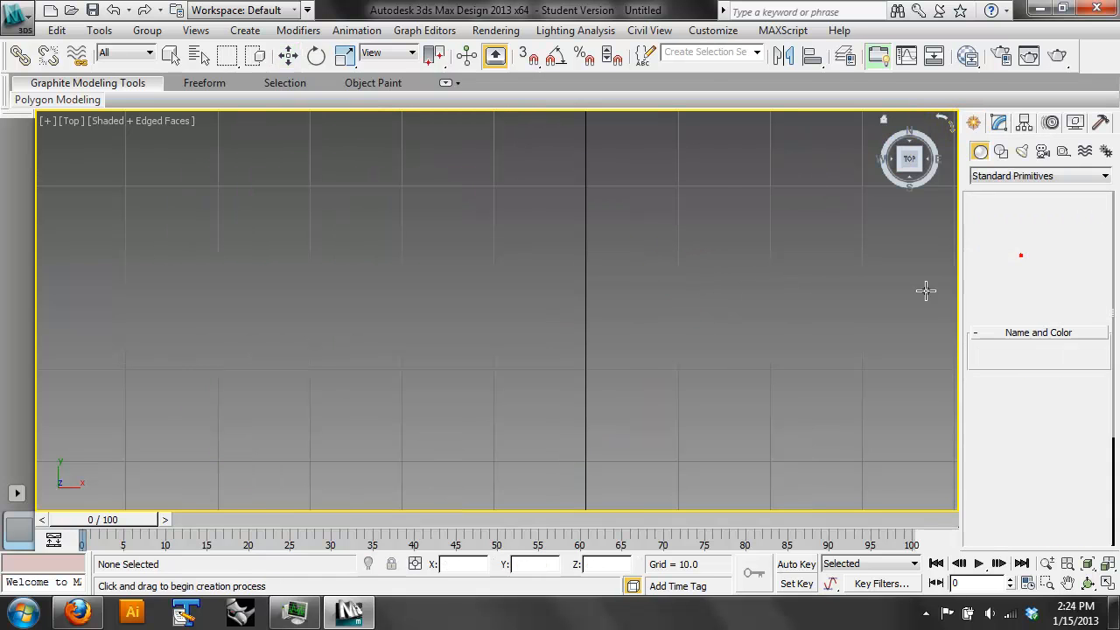
{"action": "scroll", "coordinate": [581, 380], "scroll_direction": "down", "scroll_amount": 3}
{"action": "scroll", "coordinate": [582, 380], "scroll_direction": "down", "scroll_amount": 5}
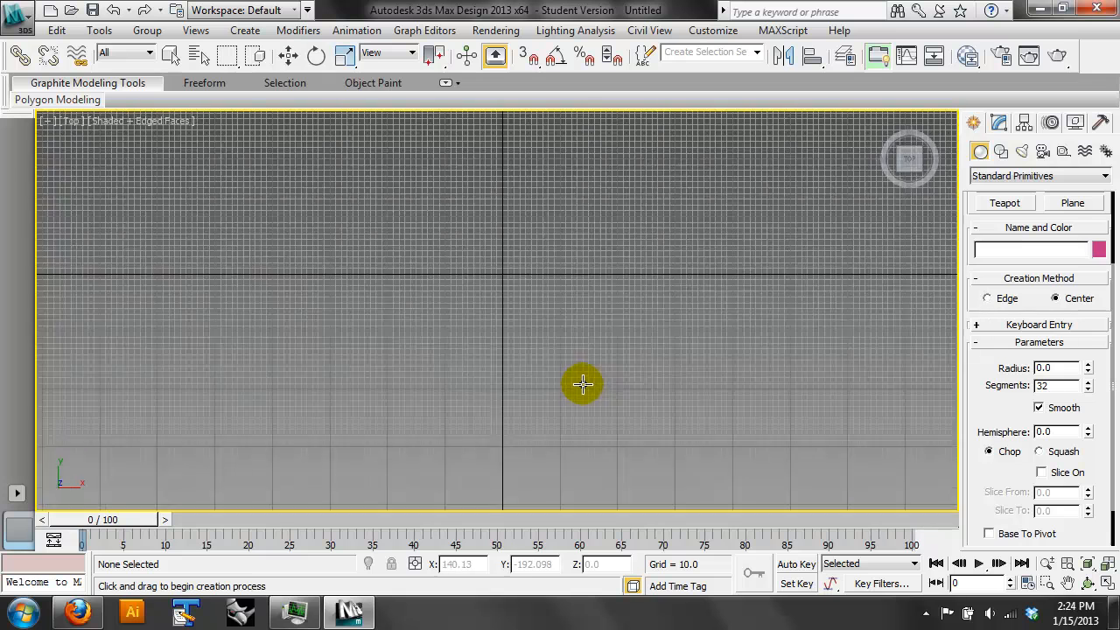
{"action": "left_click_drag", "start_coordinate": [506, 255], "coordinate": [641, 264]}
{"action": "left_click", "coordinate": [640, 265]}
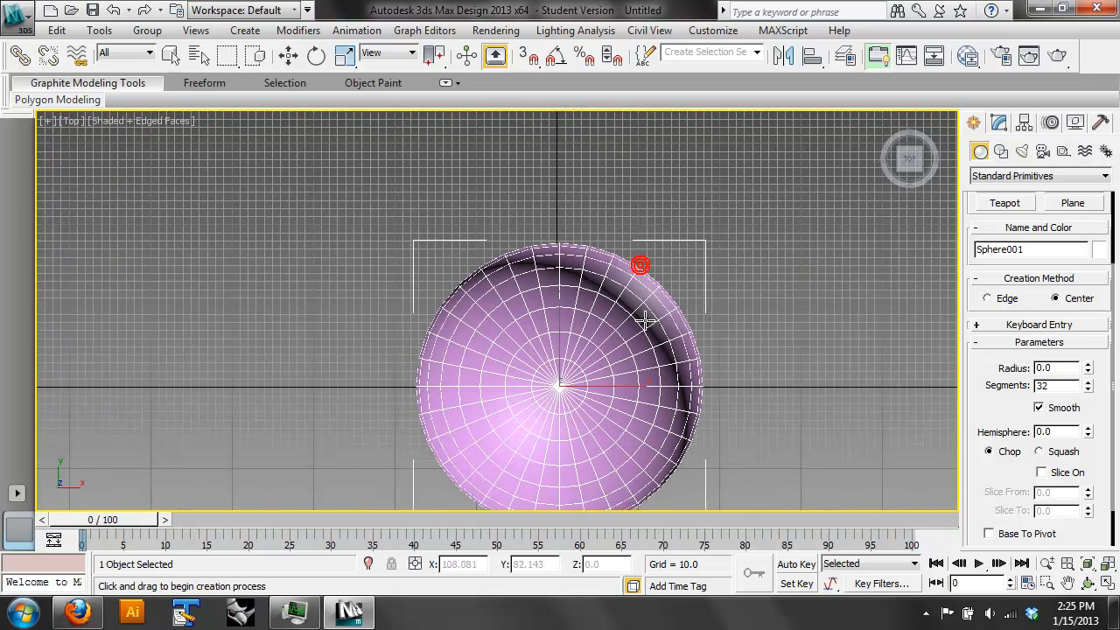
Try to lower the new sphere's segments to 15 through the creation parameters
{"action": "scroll", "coordinate": [642, 331], "scroll_direction": "up", "scroll_amount": 4}
{"action": "middle_click_drag", "start_coordinate": [612, 332], "coordinate": [472, 351]}
{"action": "scroll", "coordinate": [493, 271], "scroll_direction": "up", "scroll_amount": 2}
{"action": "middle_click_drag", "start_coordinate": [547, 256], "coordinate": [517, 357]}
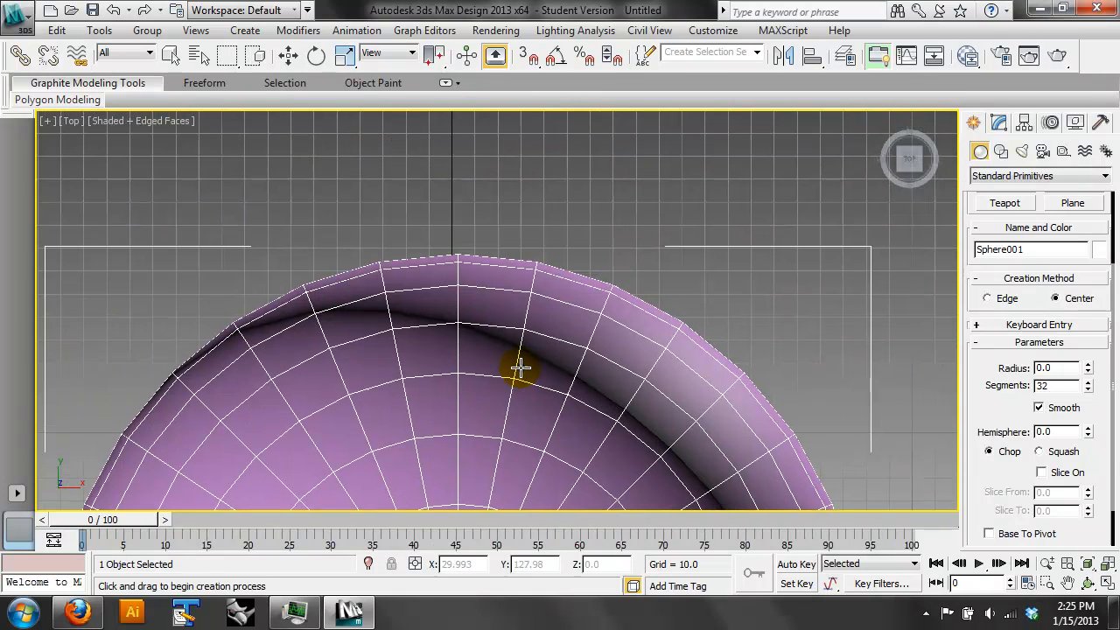
{"action": "left_click", "coordinate": [1087, 389]}
{"action": "left_click", "coordinate": [1087, 389]}
{"action": "left_click_drag", "start_coordinate": [1088, 390], "coordinate": [1092, 505]}
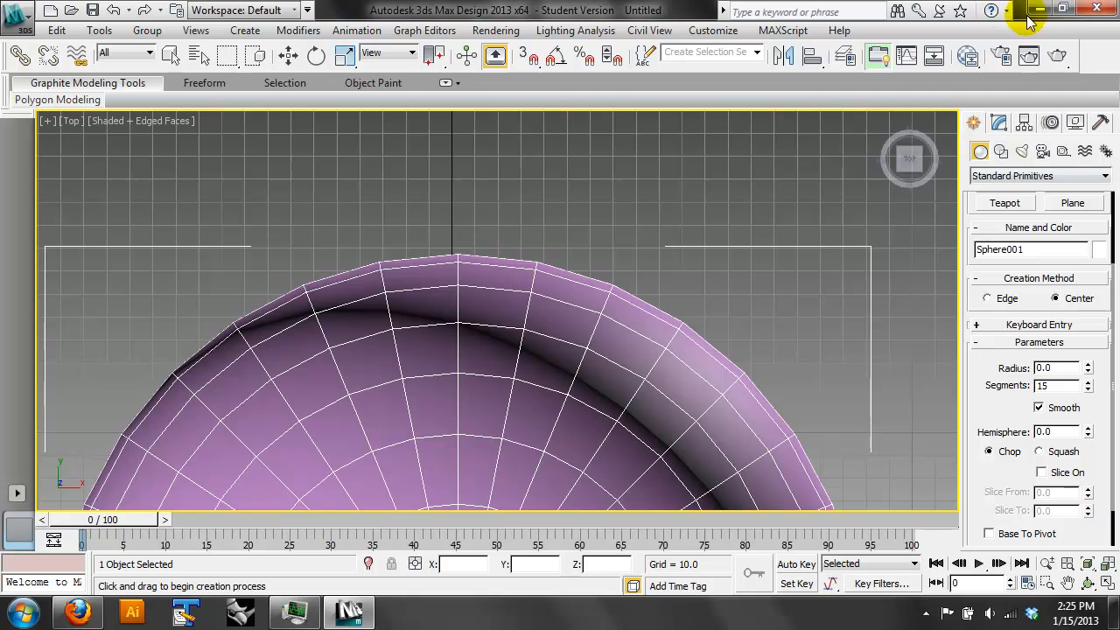
Lower the selected sphere's segments to 13 in its modify parameters
{"action": "left_click", "coordinate": [998, 122]}
{"action": "left_click", "coordinate": [1086, 396]}
{"action": "left_click", "coordinate": [1085, 396]}
{"action": "left_click", "coordinate": [1086, 396]}
{"action": "left_click", "coordinate": [1085, 396]}
{"action": "left_click", "coordinate": [1086, 396]}
{"action": "left_click", "coordinate": [1085, 396]}
{"action": "left_click", "coordinate": [1085, 397]}
{"action": "left_click", "coordinate": [1086, 396]}
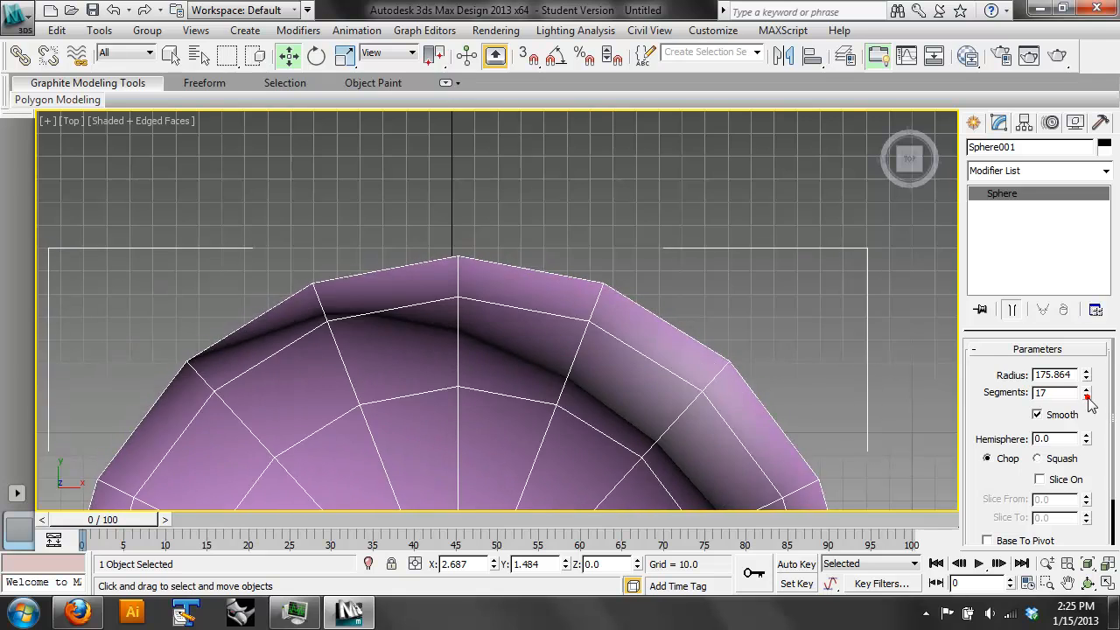
{"action": "left_click", "coordinate": [1085, 396]}
{"action": "left_click", "coordinate": [1085, 397]}
{"action": "left_click", "coordinate": [1085, 396]}
{"action": "left_click", "coordinate": [1085, 397]}
Orbit to an angled view of the sphere and reduce its segments to 9
{"action": "left_click", "coordinate": [1088, 582]}
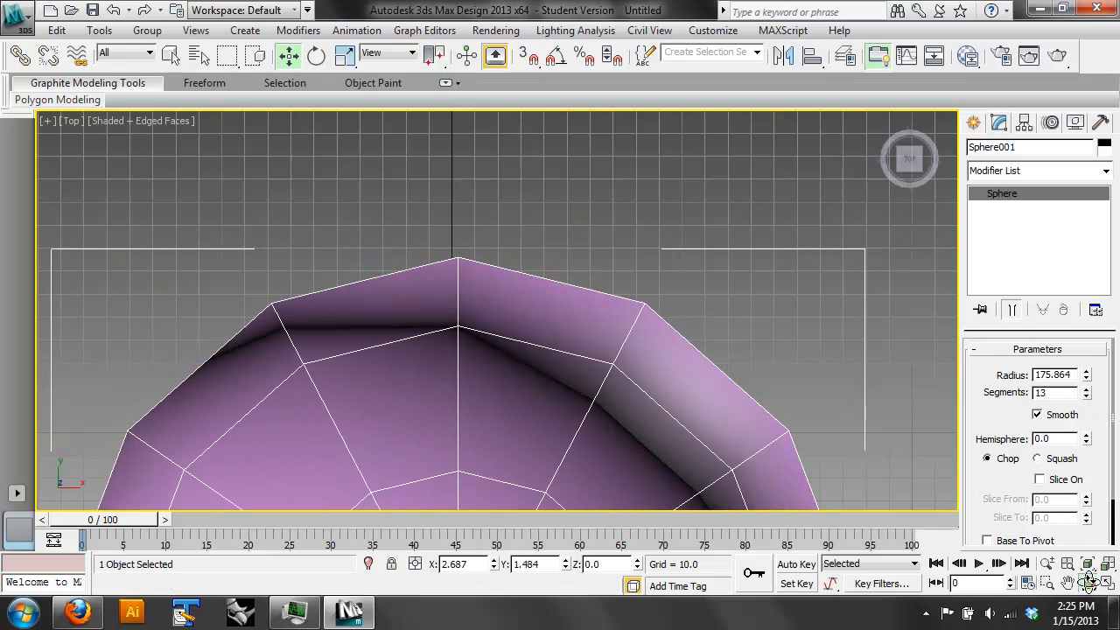
{"action": "left_click_drag", "start_coordinate": [475, 300], "coordinate": [517, 234]}
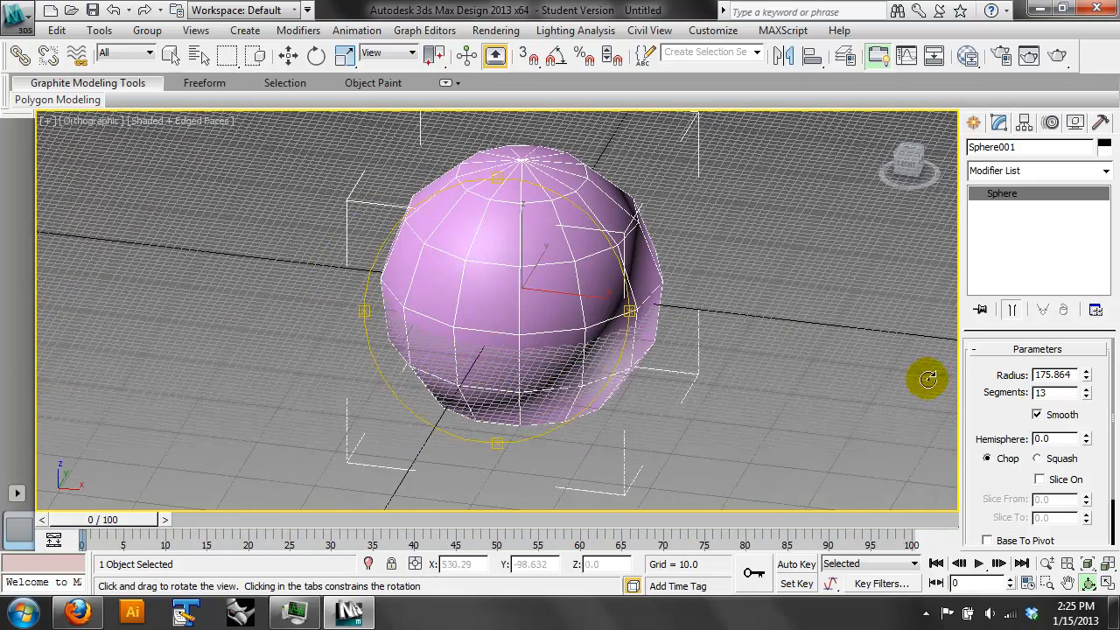
{"action": "left_click", "coordinate": [1087, 397]}
{"action": "left_click", "coordinate": [1088, 396]}
{"action": "left_click", "coordinate": [1087, 396]}
{"action": "left_click", "coordinate": [1088, 396]}
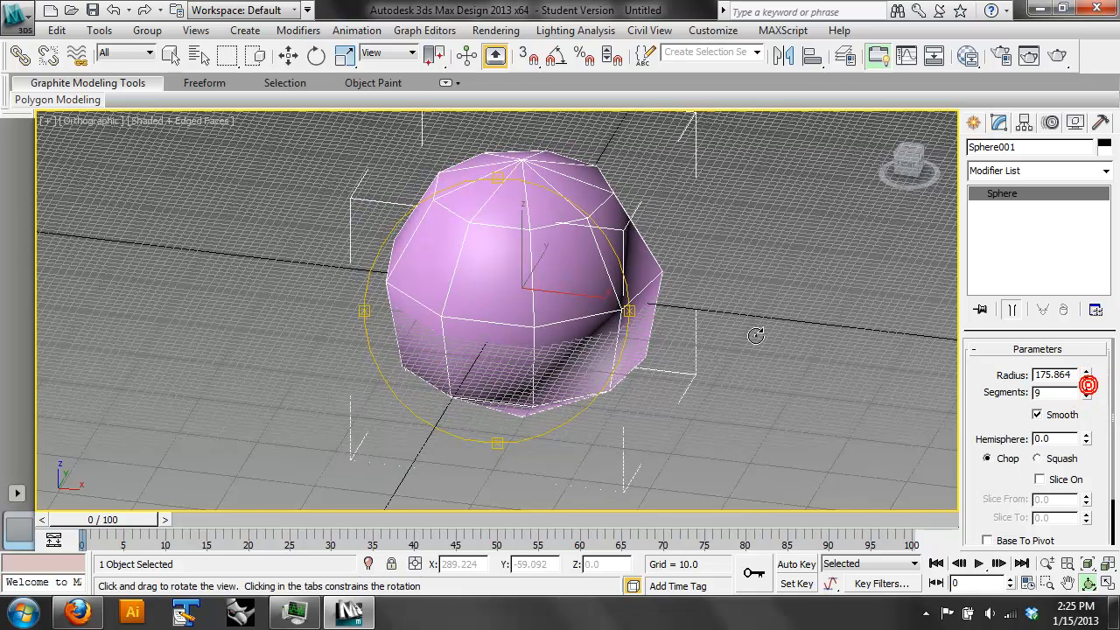
Raise the sphere's segments to 12 while viewing it from the front
{"action": "left_click", "coordinate": [1086, 388]}
{"action": "left_click_drag", "start_coordinate": [572, 320], "coordinate": [546, 265]}
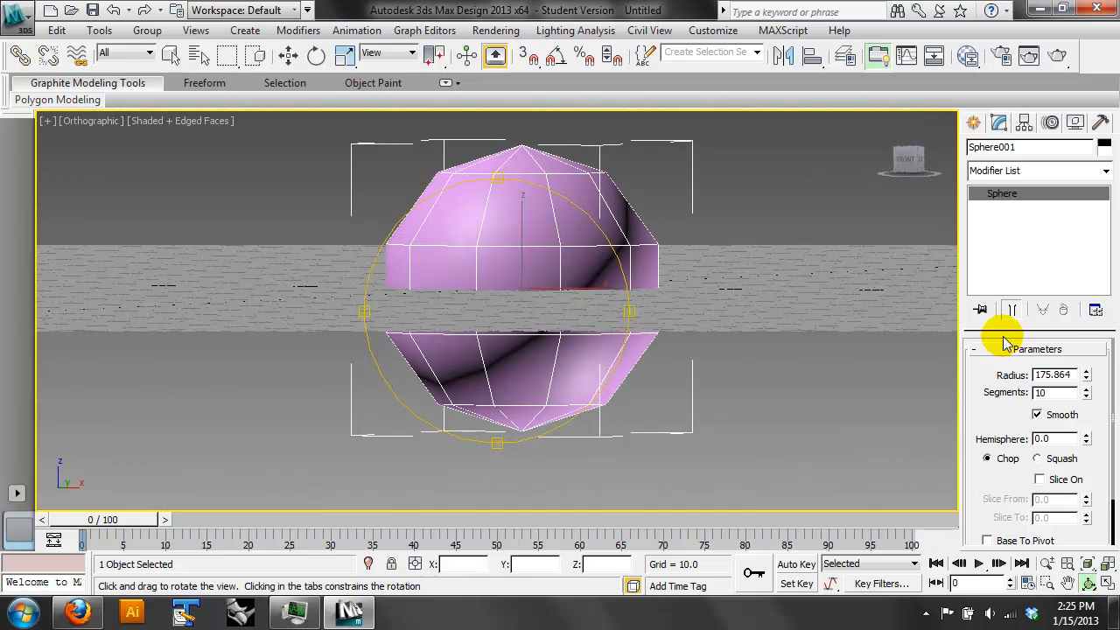
{"action": "left_click", "coordinate": [1087, 389]}
{"action": "left_click", "coordinate": [1086, 389]}
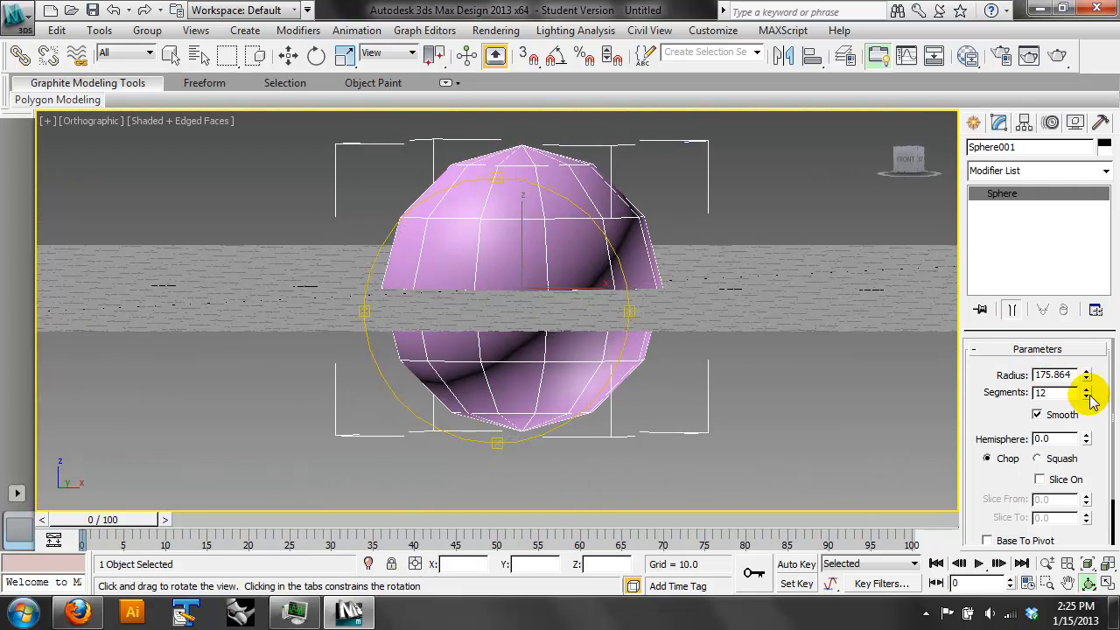
Reduce the sphere's segments to 8
{"action": "left_click", "coordinate": [1086, 396]}
{"action": "left_click", "coordinate": [1086, 397]}
{"action": "left_click", "coordinate": [1086, 396]}
{"action": "left_click", "coordinate": [1087, 396]}
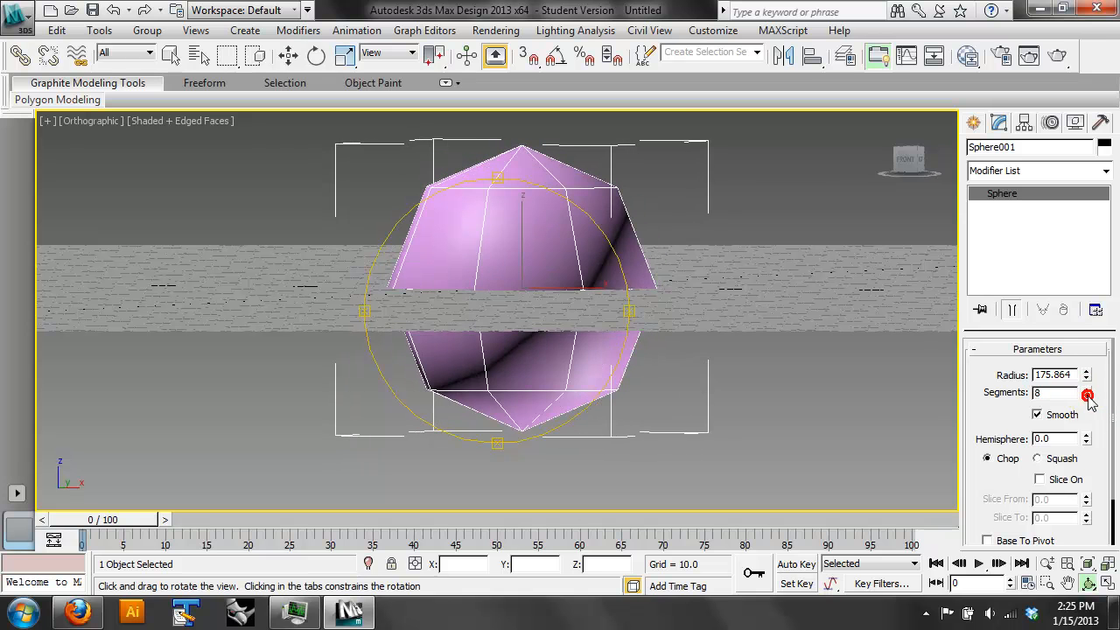
Lower the sphere's segments to 4 and inspect the coarse shape from several angles
{"action": "left_click_drag", "start_coordinate": [569, 244], "coordinate": [711, 281]}
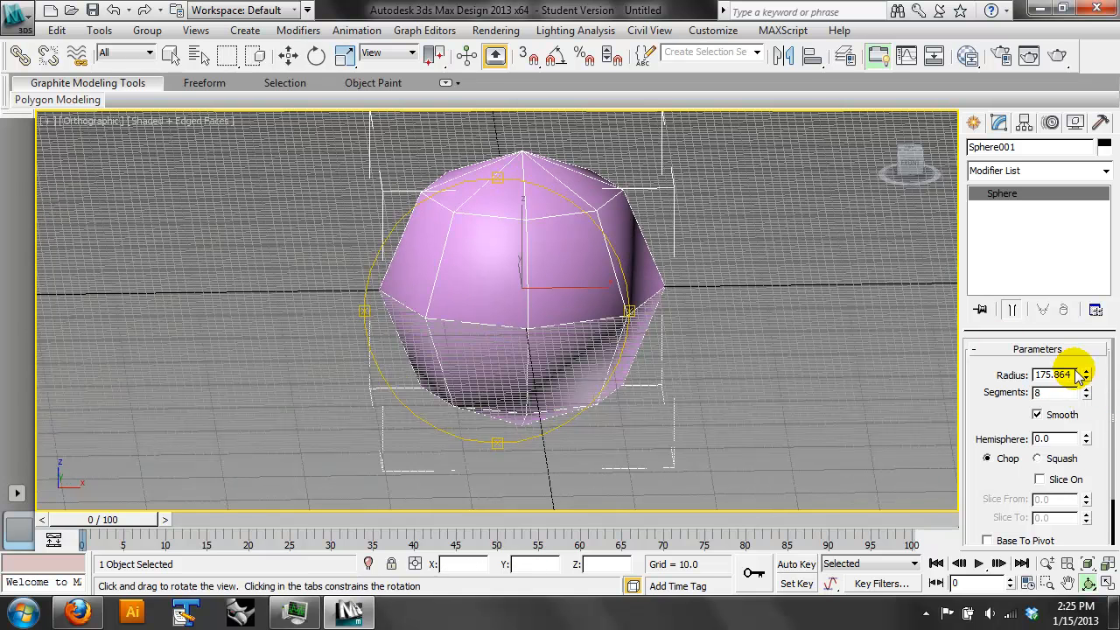
{"action": "left_click", "coordinate": [1087, 397]}
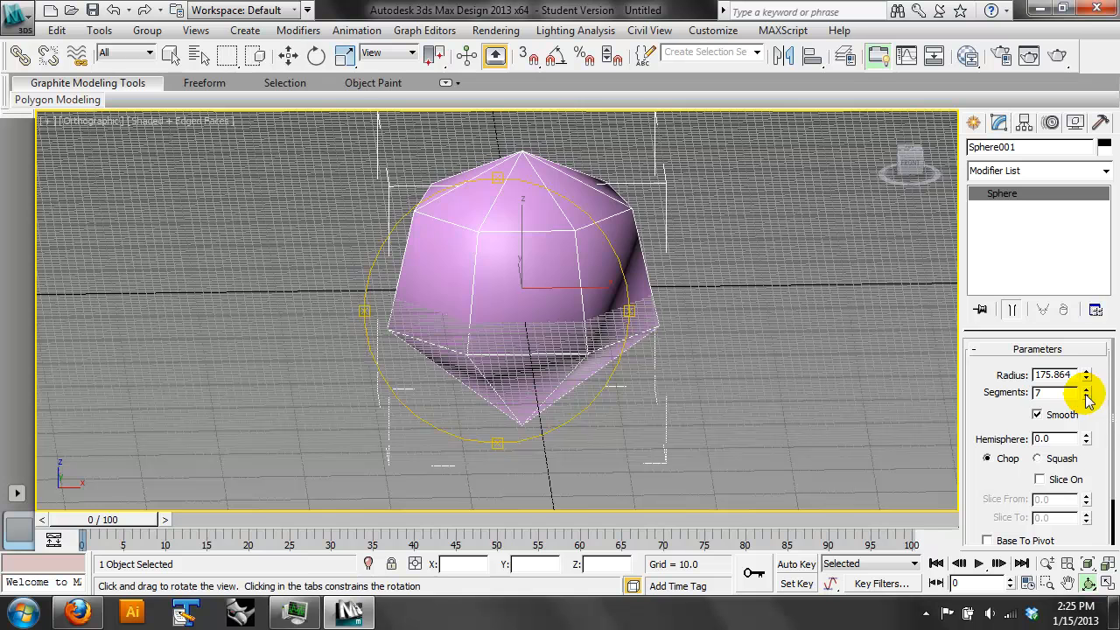
{"action": "left_click", "coordinate": [1087, 396]}
{"action": "left_click", "coordinate": [1087, 396]}
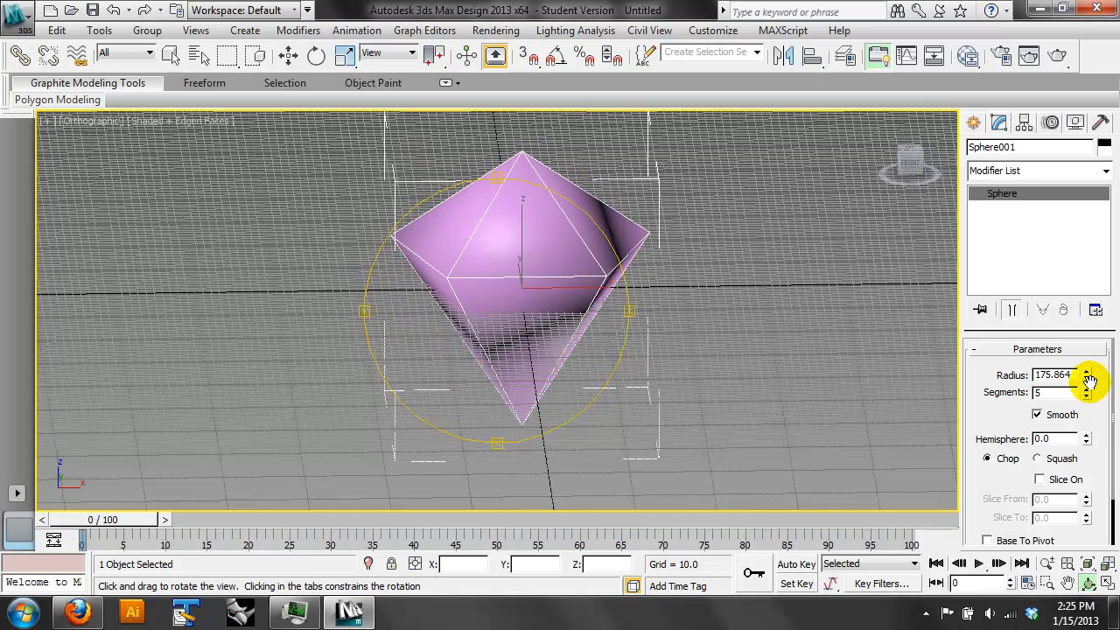
{"action": "left_click", "coordinate": [1086, 388]}
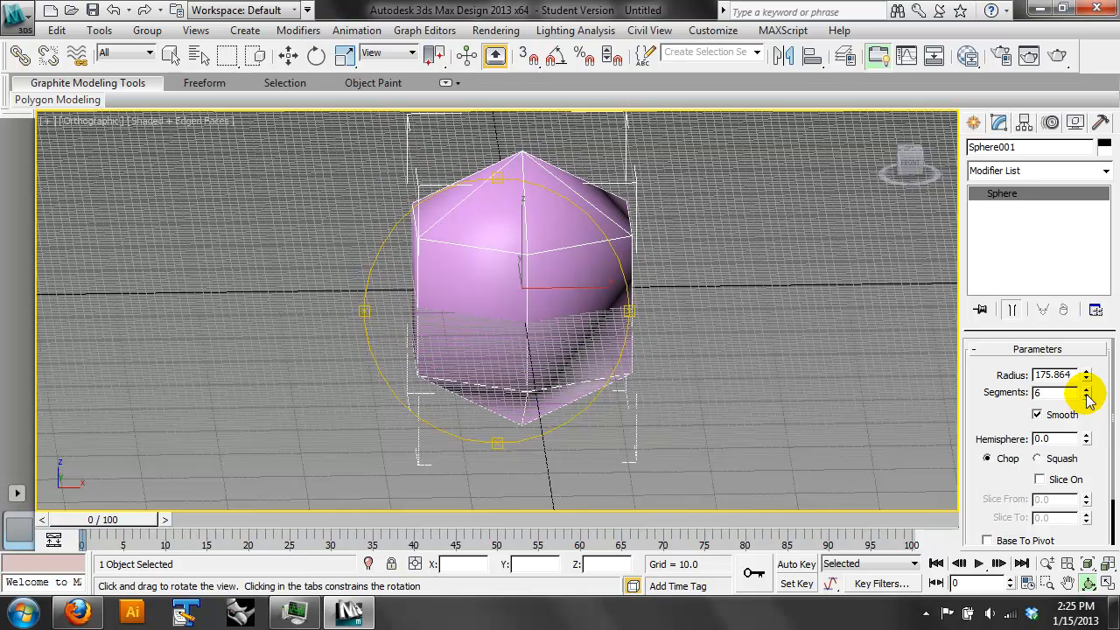
{"action": "left_click", "coordinate": [1086, 396]}
{"action": "left_click", "coordinate": [1086, 396]}
{"action": "left_click_drag", "start_coordinate": [540, 330], "coordinate": [582, 335]}
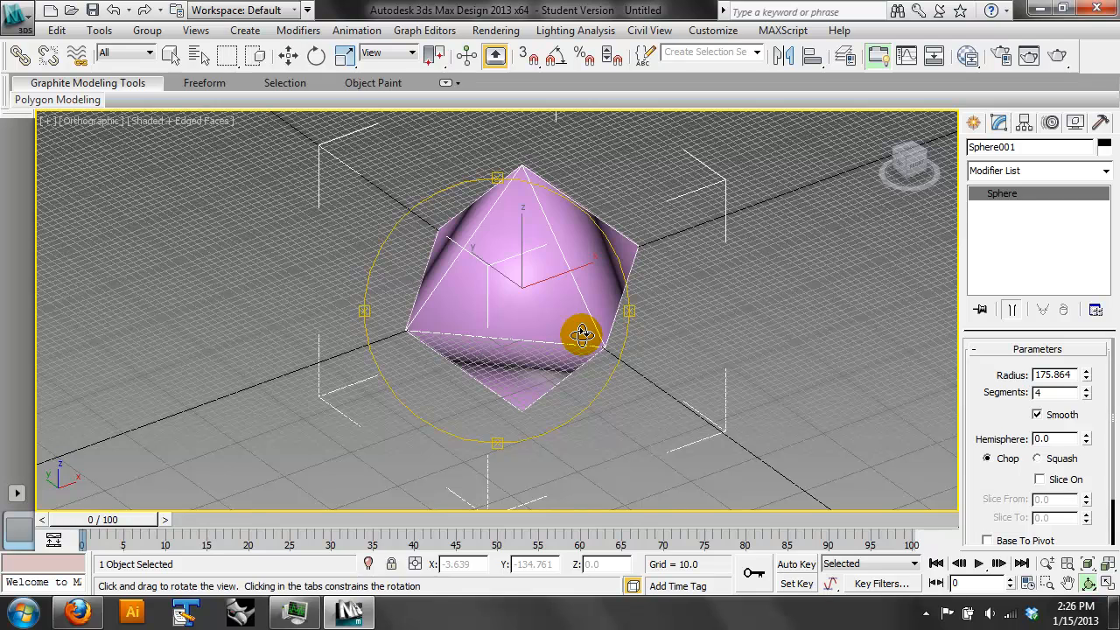
{"action": "left_click_drag", "start_coordinate": [490, 332], "coordinate": [572, 307]}
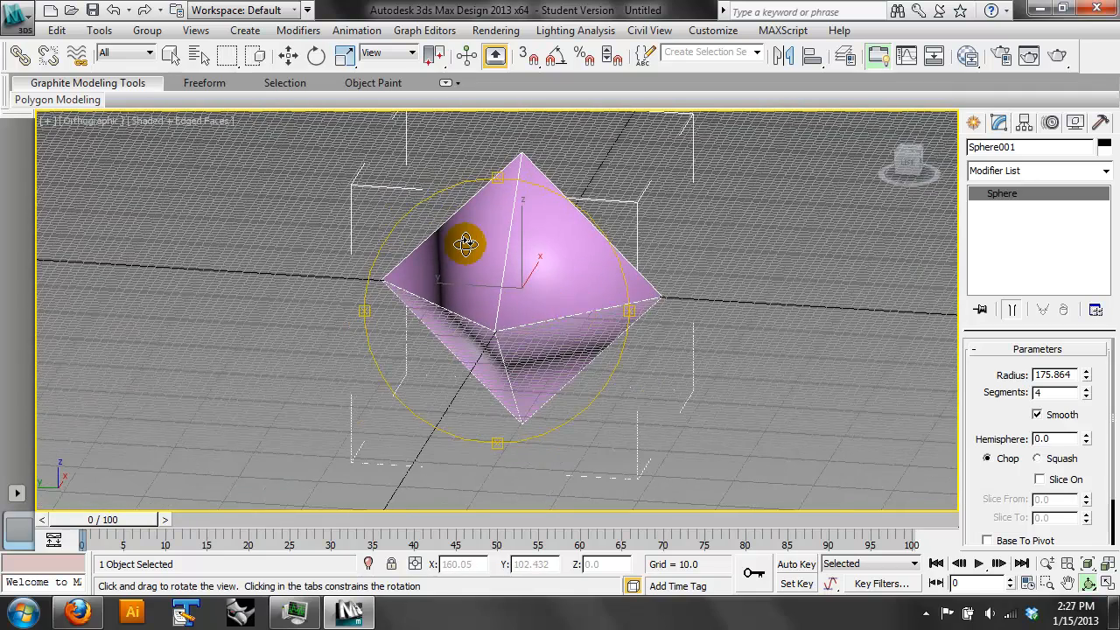
Hide the grid and increase the sphere's segments in the Top view to make it rounder
{"action": "key", "text": "g"}
{"action": "key", "text": "t"}
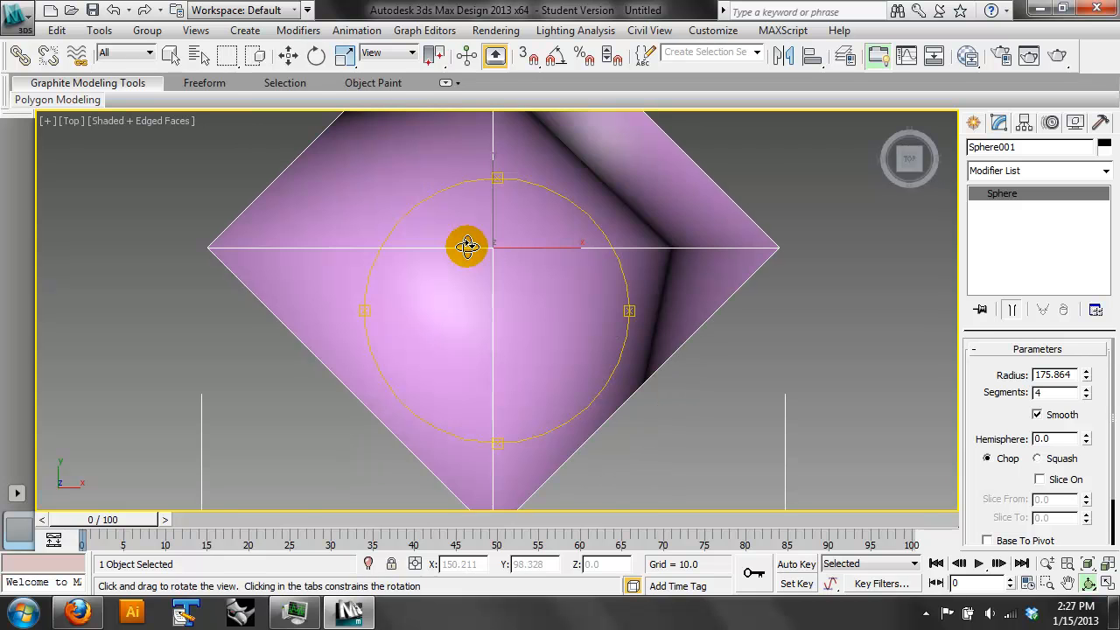
{"action": "left_click", "coordinate": [1088, 391]}
{"action": "left_click_drag", "start_coordinate": [1088, 394], "coordinate": [1088, 394]}
Create a plane about 757 long and 1241 wide around the sphere in the Top view
{"action": "left_click", "coordinate": [973, 122]}
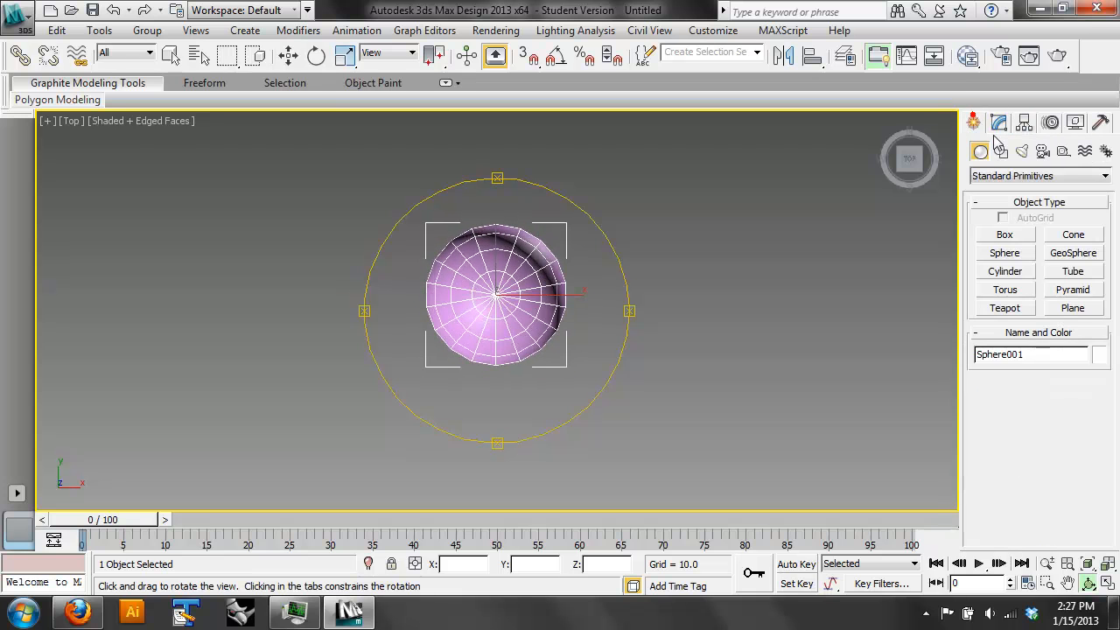
{"action": "left_click", "coordinate": [1074, 307]}
{"action": "left_click_drag", "start_coordinate": [258, 138], "coordinate": [763, 437]}
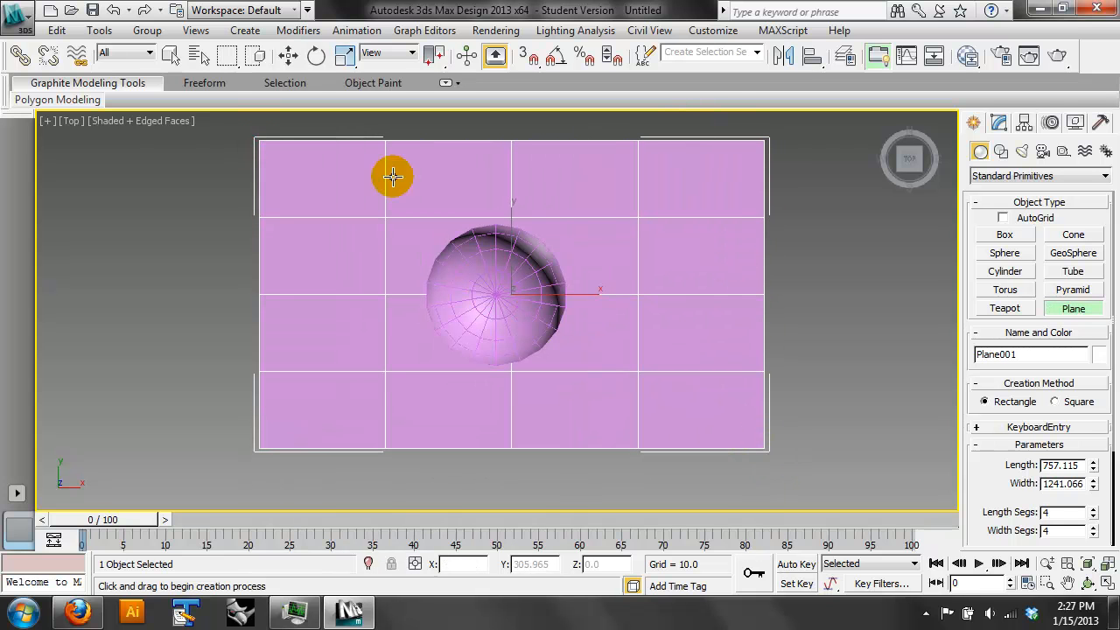
Move the sphere straight up in the Front view to a height of about 177 so it sits on the plane
{"action": "left_click", "coordinate": [1088, 583]}
{"action": "left_click_drag", "start_coordinate": [620, 300], "coordinate": [498, 175]}
{"action": "left_click", "coordinate": [289, 55]}
{"action": "left_click", "coordinate": [488, 284]}
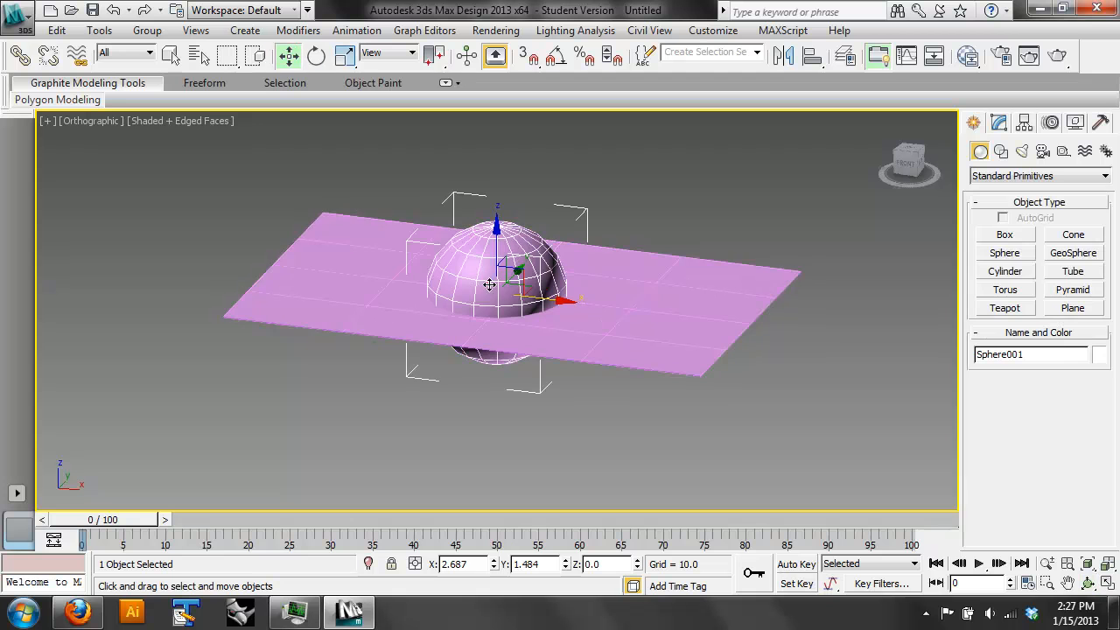
{"action": "key", "text": "f"}
{"action": "left_click_drag", "start_coordinate": [457, 337], "coordinate": [463, 182], "text": "shift"}
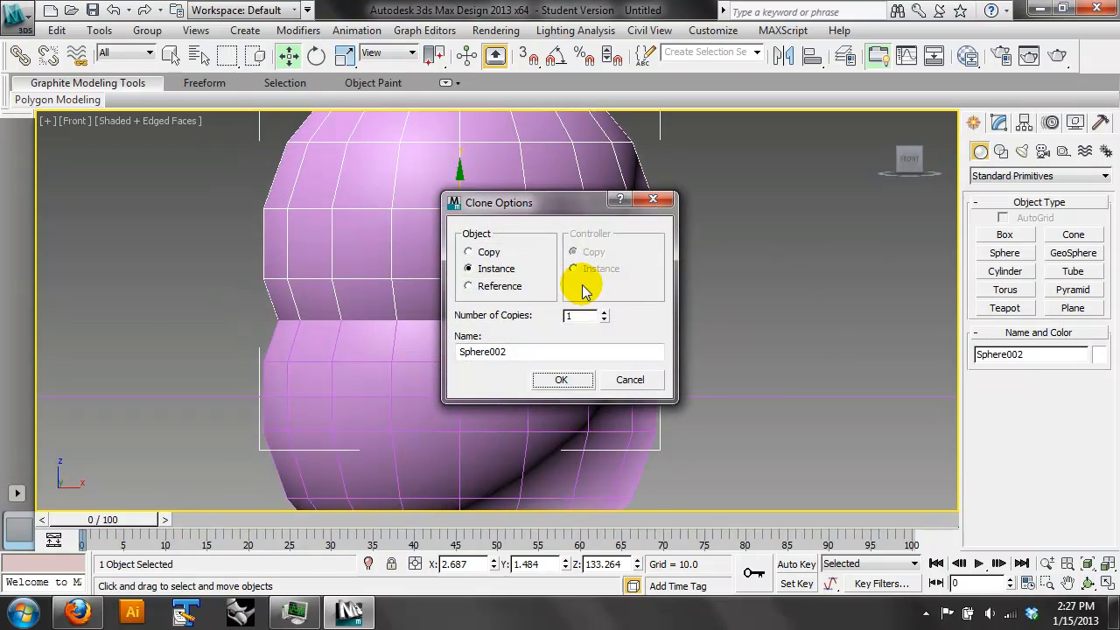
{"action": "left_click", "coordinate": [630, 379]}
{"action": "left_click_drag", "start_coordinate": [457, 342], "coordinate": [432, 130]}
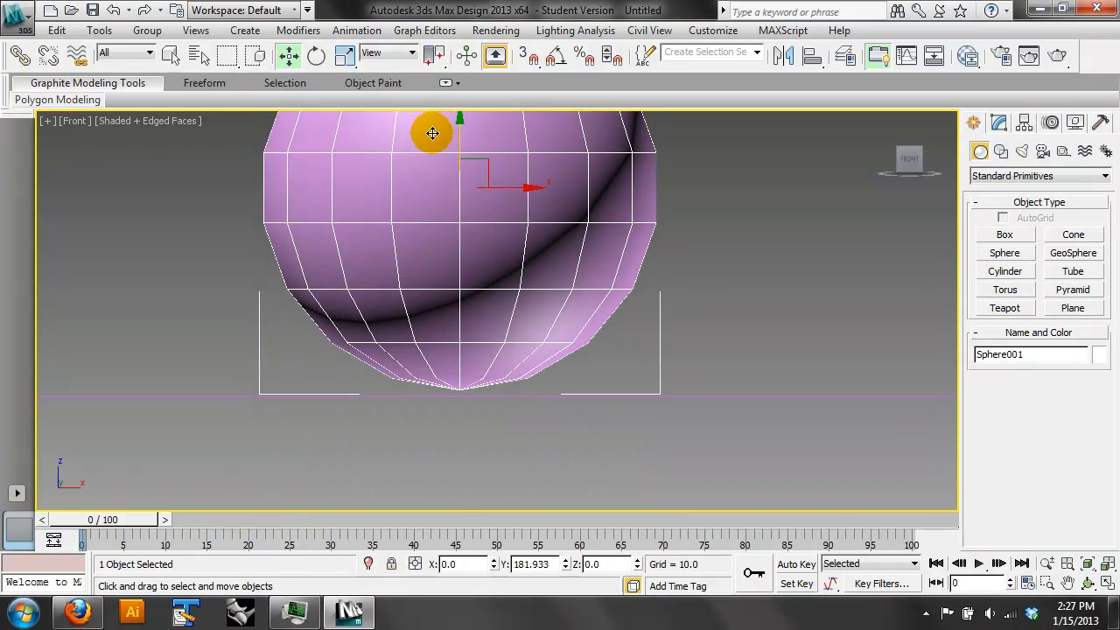
Switch the viewport to an angled Perspective view showing the sphere and the plane
{"action": "left_click", "coordinate": [1087, 564]}
{"action": "left_click", "coordinate": [1087, 582]}
{"action": "left_click_drag", "start_coordinate": [558, 303], "coordinate": [490, 306]}
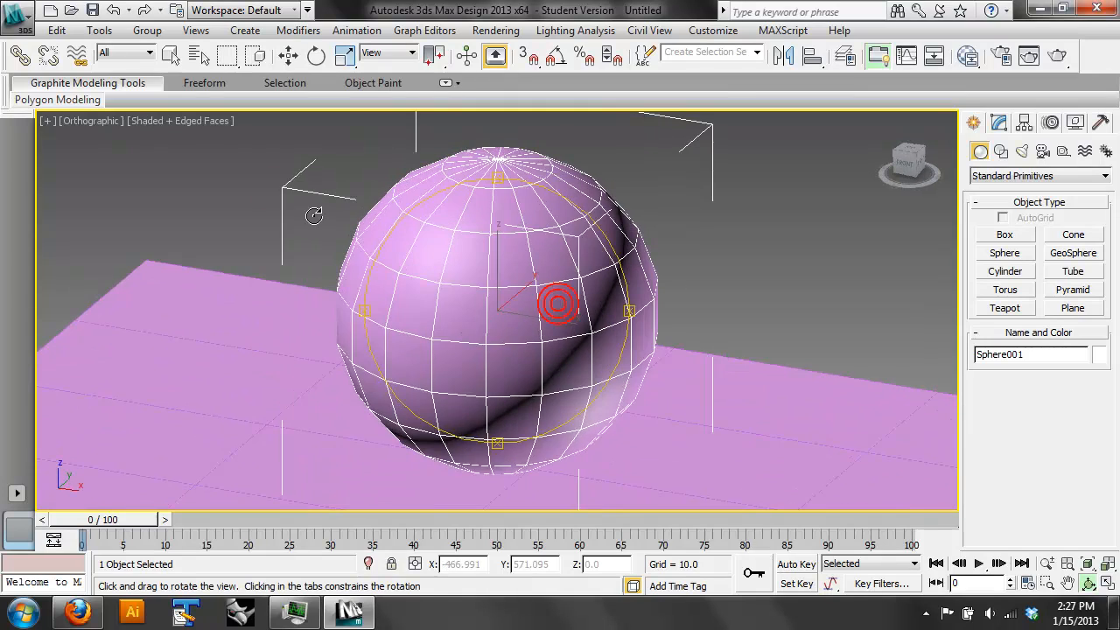
{"action": "key", "text": "p"}
{"action": "scroll", "coordinate": [537, 358], "scroll_direction": "down", "scroll_amount": 3}
{"action": "scroll", "coordinate": [536, 359], "scroll_direction": "up", "scroll_amount": 3}
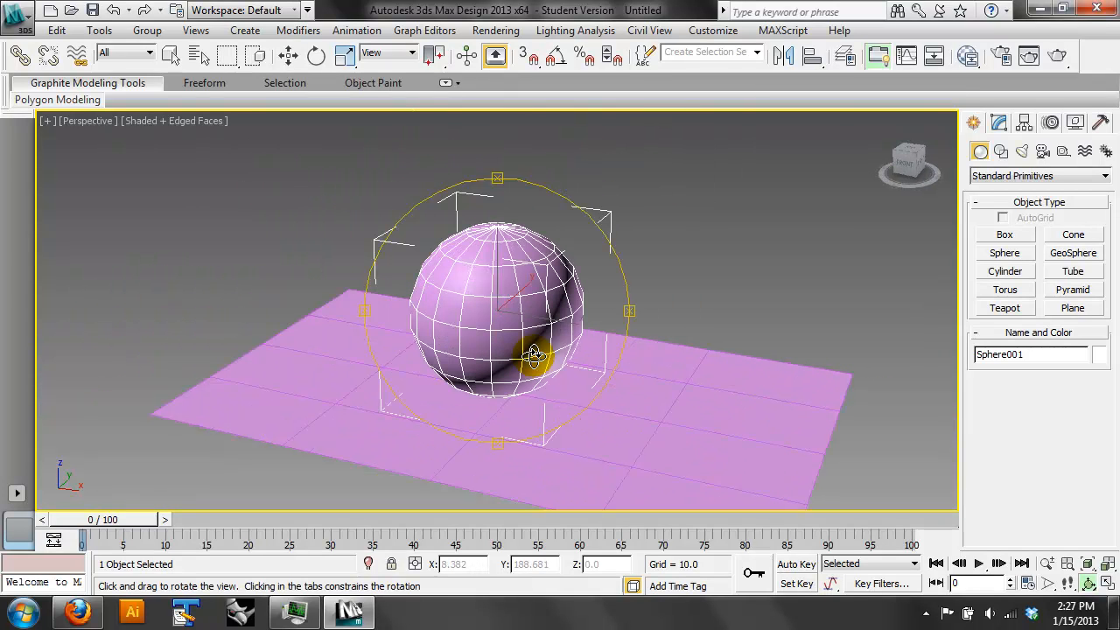
Set the viewport shading to Realistic and view the sphere from another side
{"action": "left_click", "coordinate": [172, 122]}
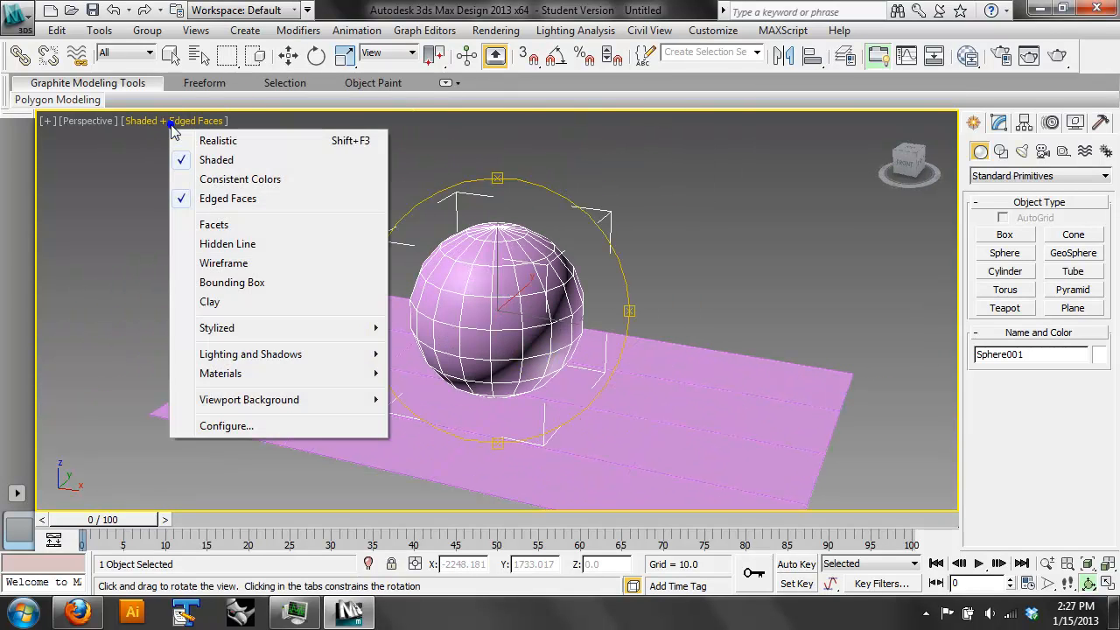
{"action": "left_click", "coordinate": [183, 137]}
{"action": "left_click_drag", "start_coordinate": [530, 315], "coordinate": [320, 359]}
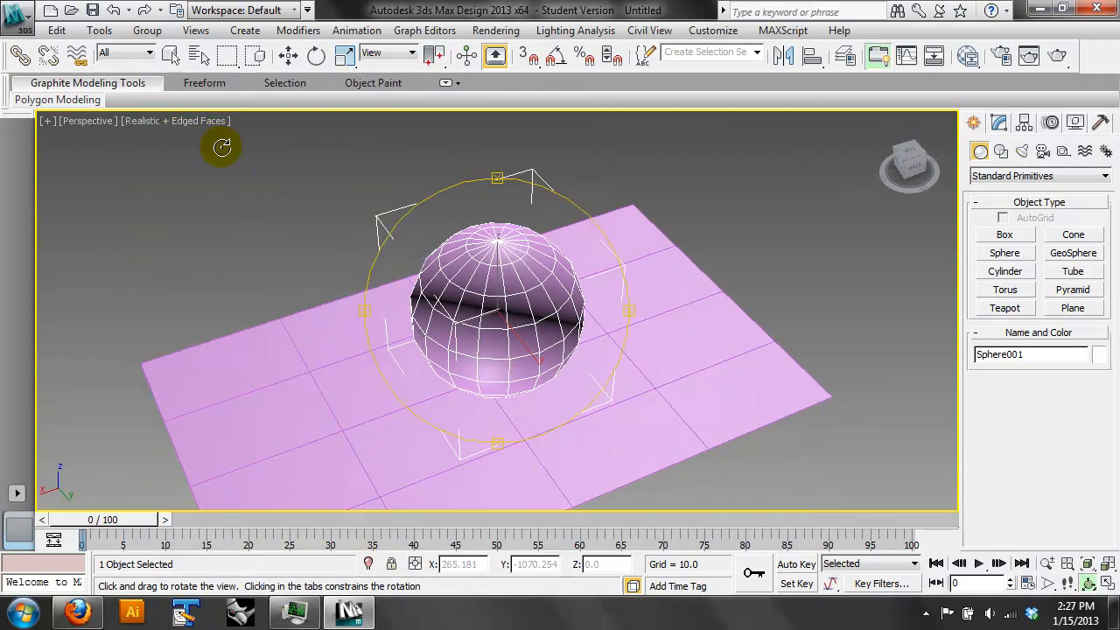
Change the viewport shading to Facets and examine the sphere's flat faces up close
{"action": "left_click", "coordinate": [205, 121]}
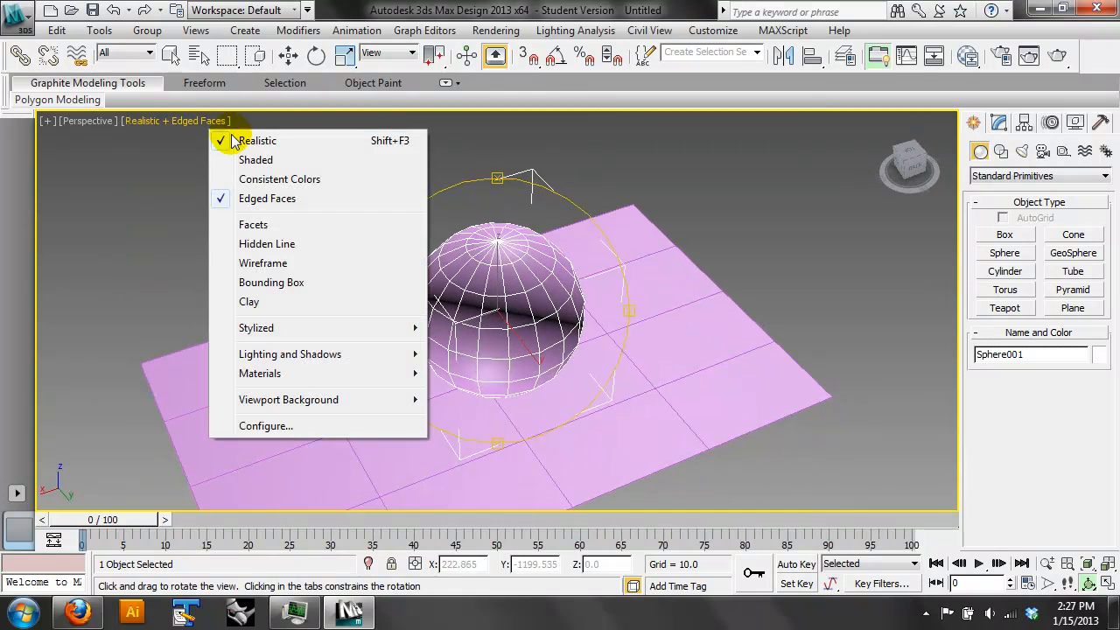
{"action": "left_click", "coordinate": [276, 224]}
{"action": "left_click_drag", "start_coordinate": [466, 312], "coordinate": [416, 231]}
{"action": "scroll", "coordinate": [478, 263], "scroll_direction": "up", "scroll_amount": 4}
{"action": "mouse_move", "coordinate": [481, 266]}
{"action": "left_mouse_down"}
{"action": "mouse_move", "coordinate": [507, 283]}
{"action": "mouse_move", "coordinate": [485, 317]}
{"action": "left_mouse_up"}
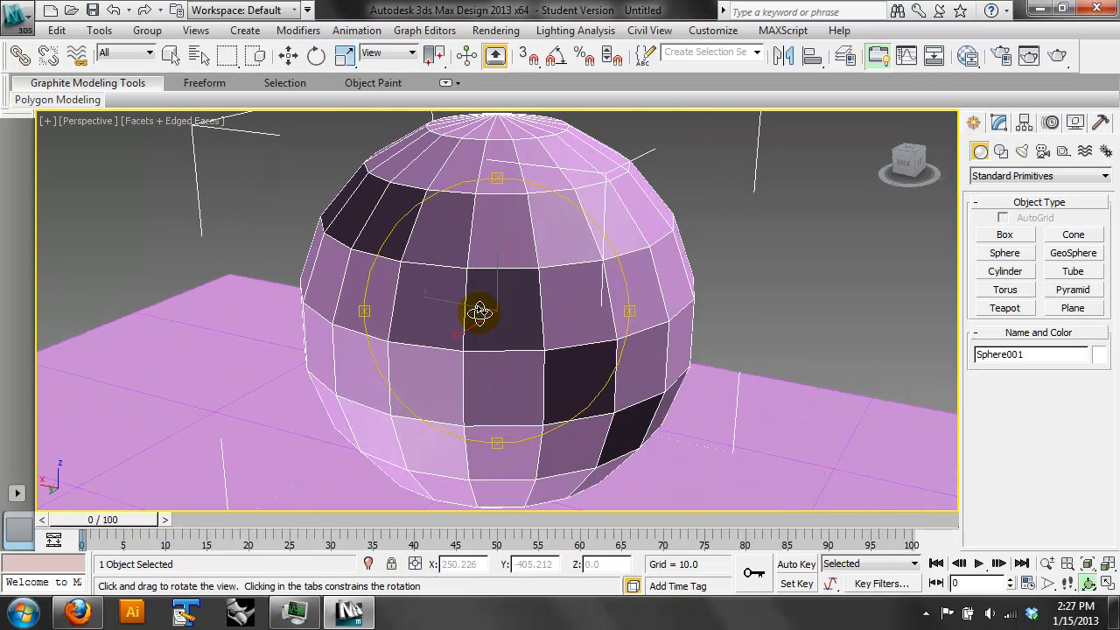
Change the viewport shading to Hidden Line and view the whole scene at an angle
{"action": "left_click", "coordinate": [137, 123]}
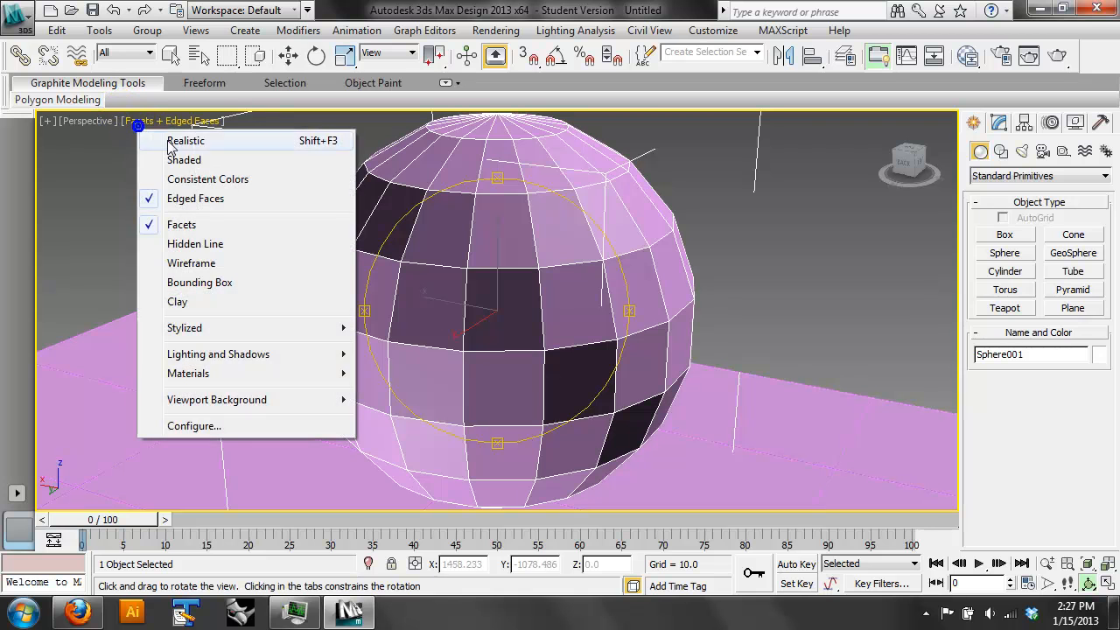
{"action": "left_click", "coordinate": [225, 245]}
{"action": "scroll", "coordinate": [525, 288], "scroll_direction": "down", "scroll_amount": 10}
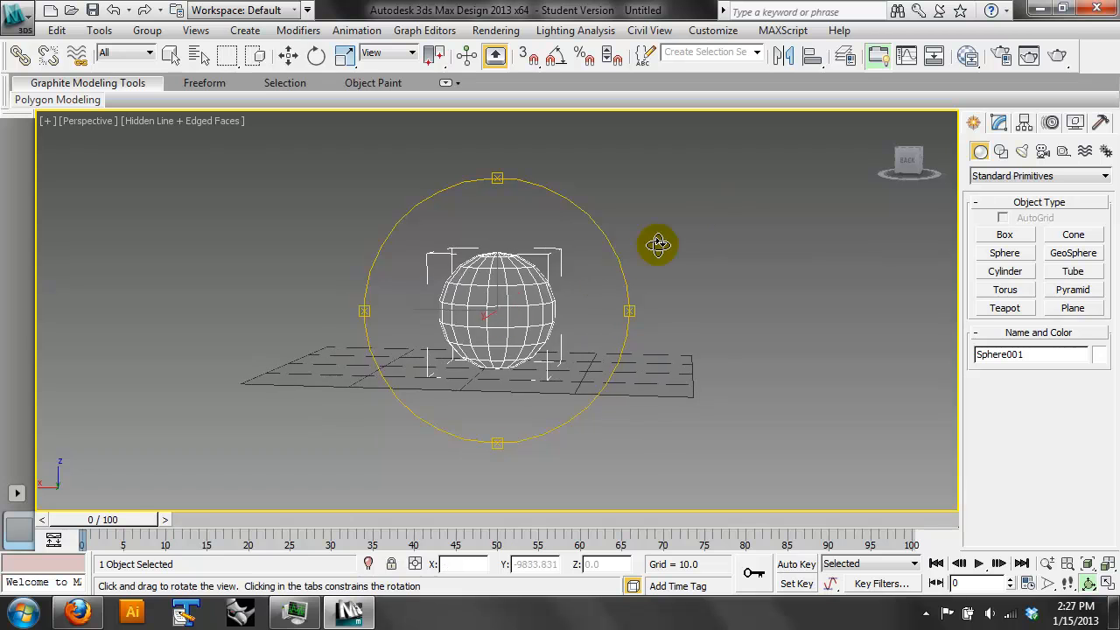
{"action": "left_click_drag", "start_coordinate": [658, 242], "coordinate": [519, 278]}
Display the objects as Bounding Box, followed by Clay shading
{"action": "left_click", "coordinate": [175, 120]}
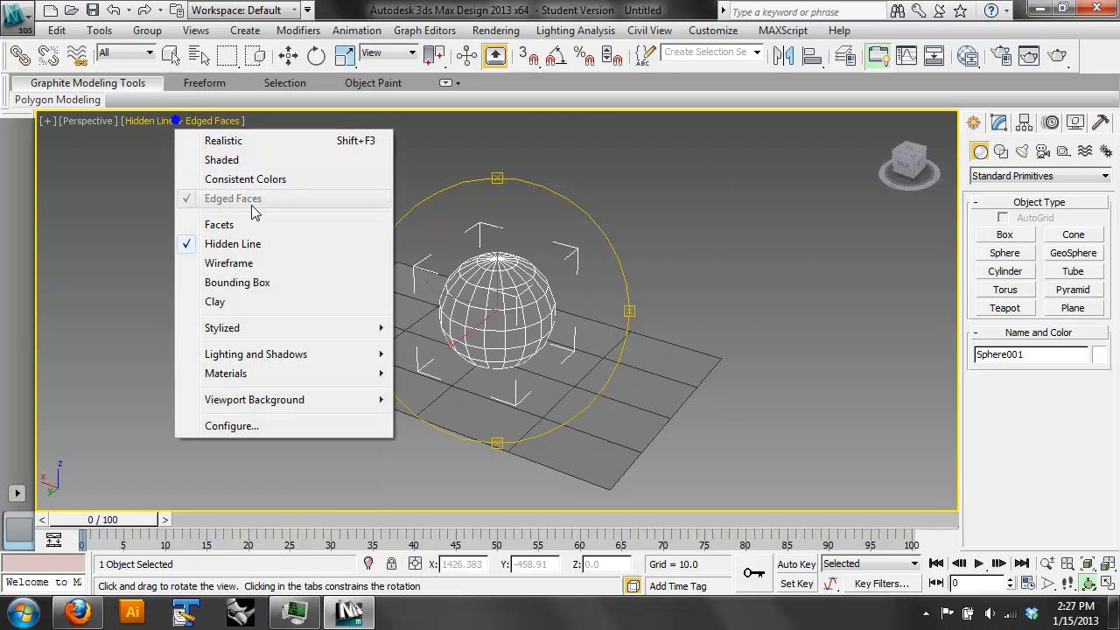
{"action": "left_click", "coordinate": [263, 282]}
{"action": "right_click", "coordinate": [205, 146]}
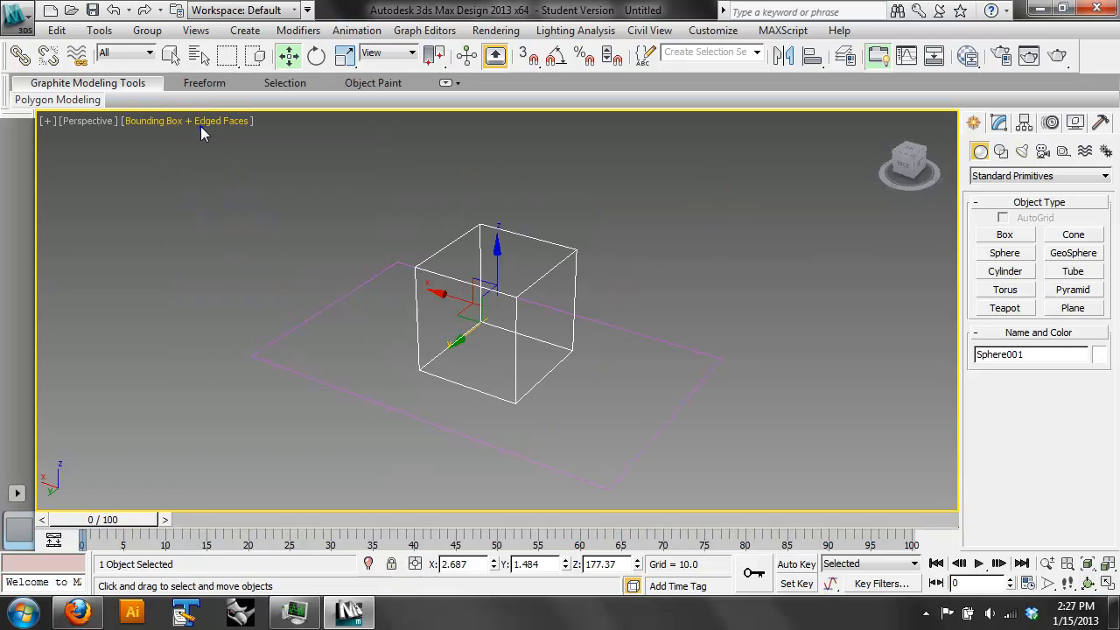
{"action": "left_click", "coordinate": [188, 120]}
{"action": "left_click", "coordinate": [298, 304]}
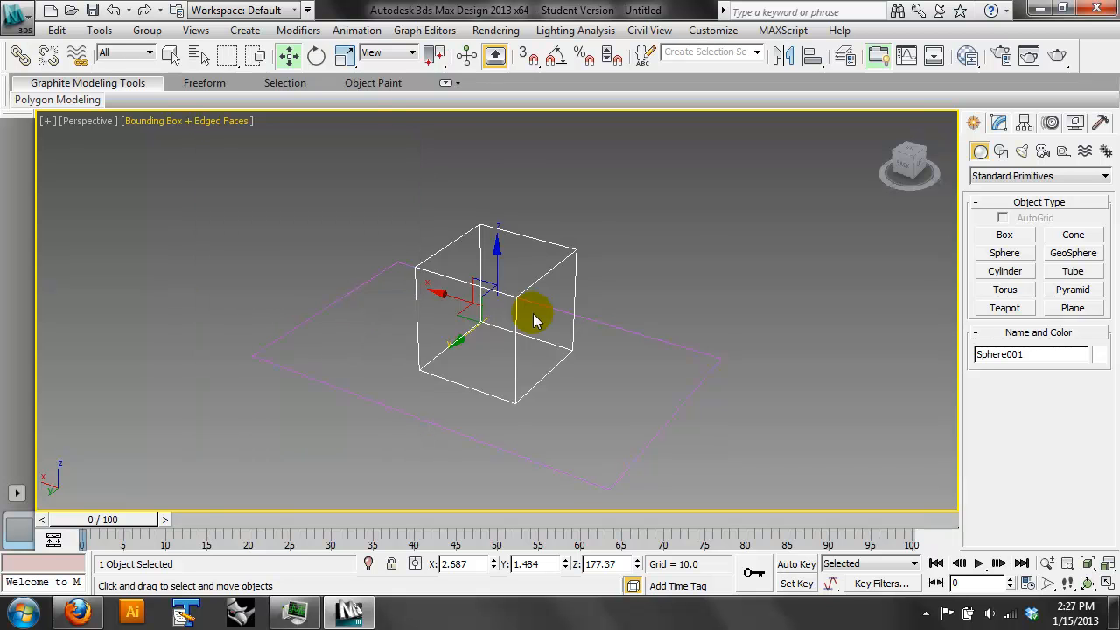
Return the viewport to Shaded display and deselect the sphere
{"action": "left_click", "coordinate": [188, 120]}
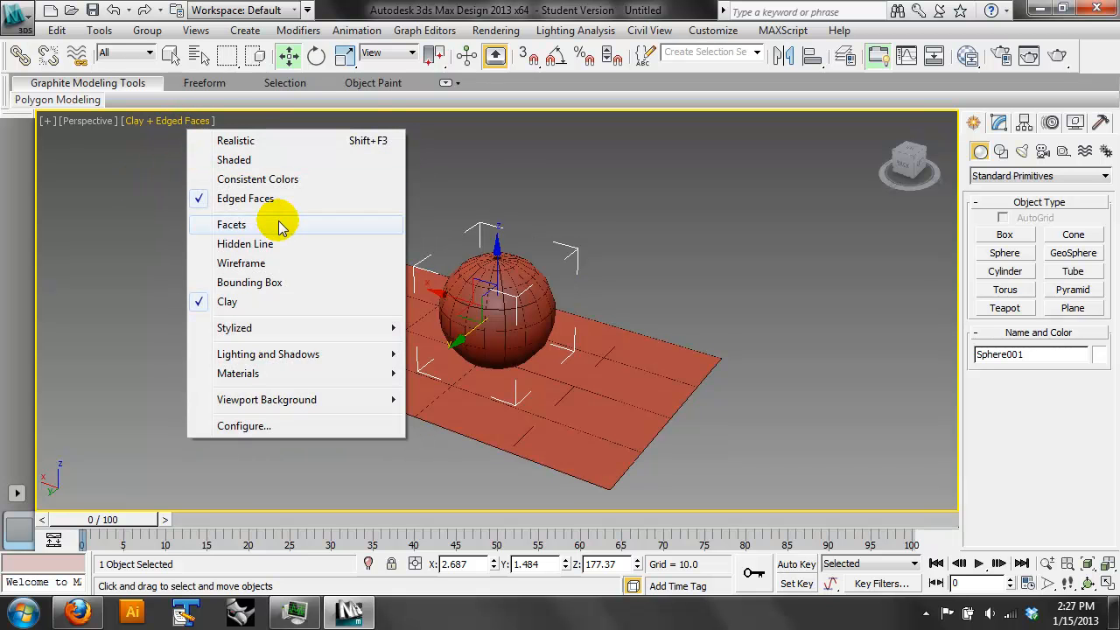
{"action": "left_click", "coordinate": [258, 159]}
{"action": "right_click", "coordinate": [203, 112]}
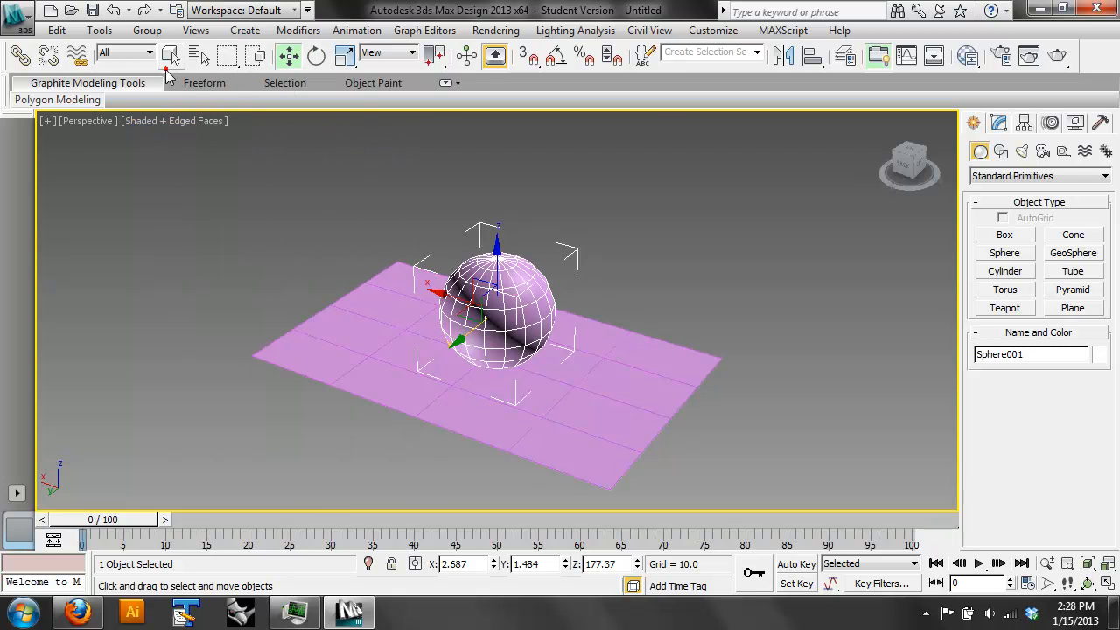
{"action": "left_click", "coordinate": [233, 181]}
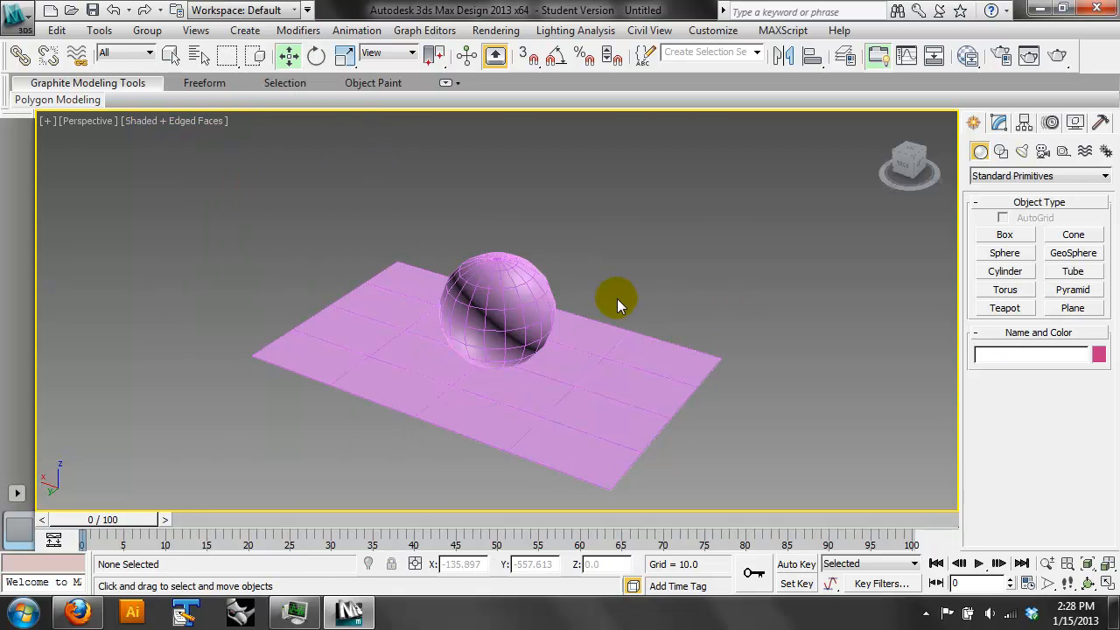
{"action": "left_click", "coordinate": [546, 306]}
{"action": "left_click", "coordinate": [577, 278]}
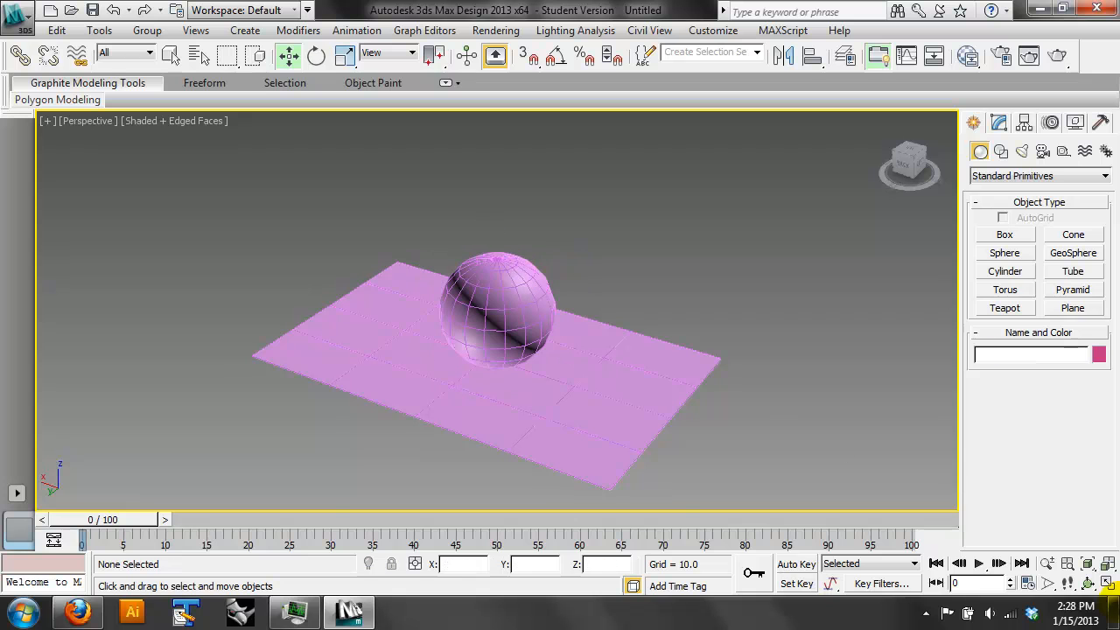
Select the sphere above the plane and delete it
{"action": "left_click", "coordinate": [1088, 583]}
{"action": "left_click_drag", "start_coordinate": [655, 375], "coordinate": [583, 274]}
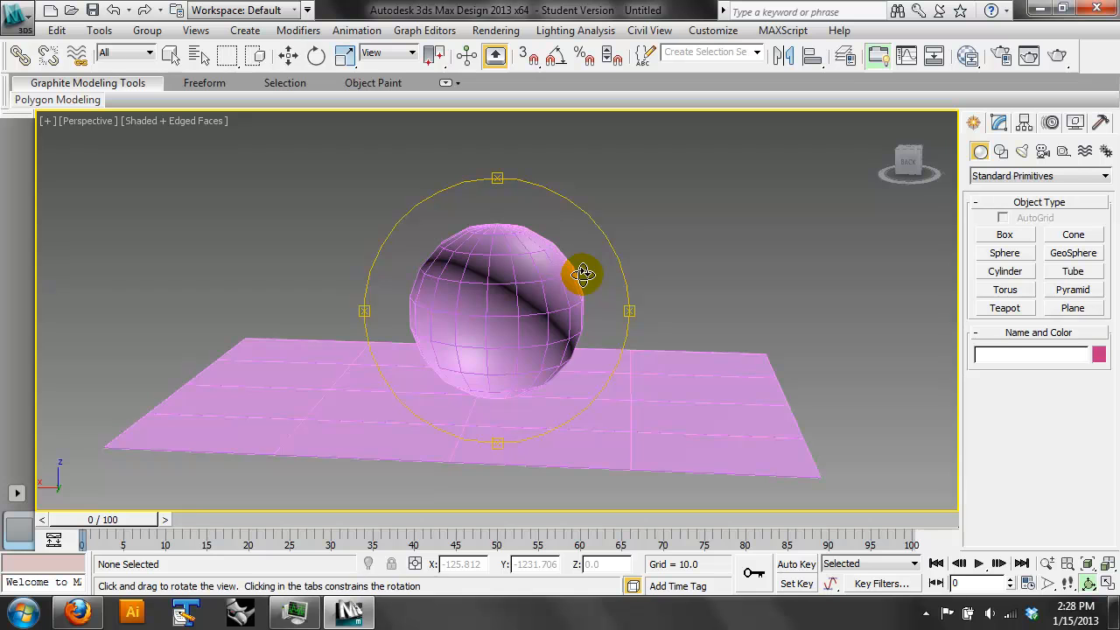
{"action": "left_click", "coordinate": [289, 55]}
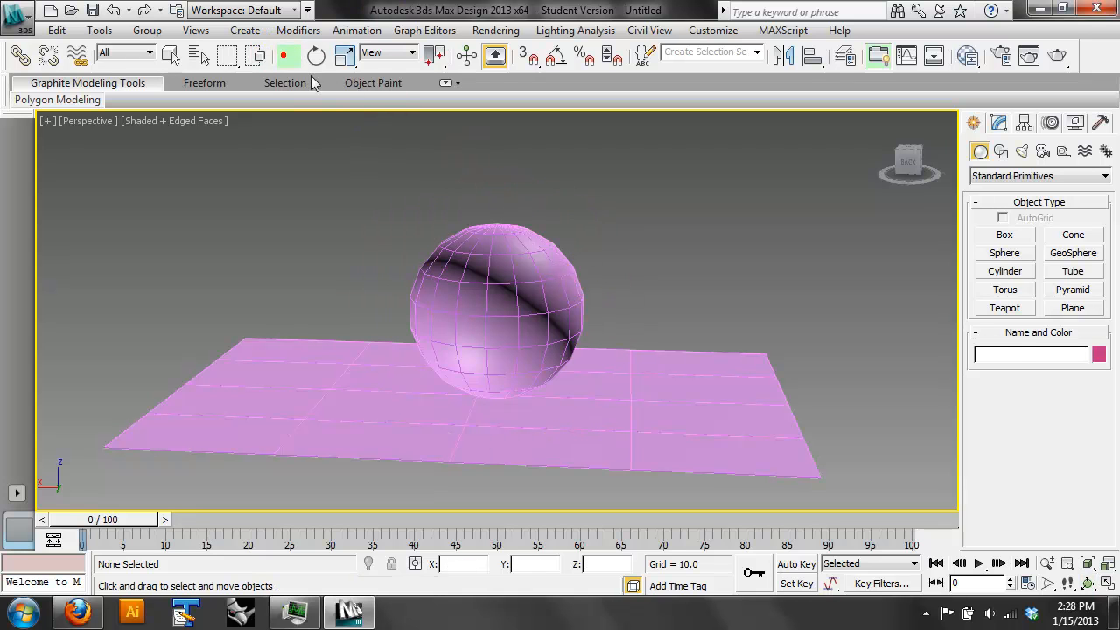
{"action": "left_click", "coordinate": [533, 303]}
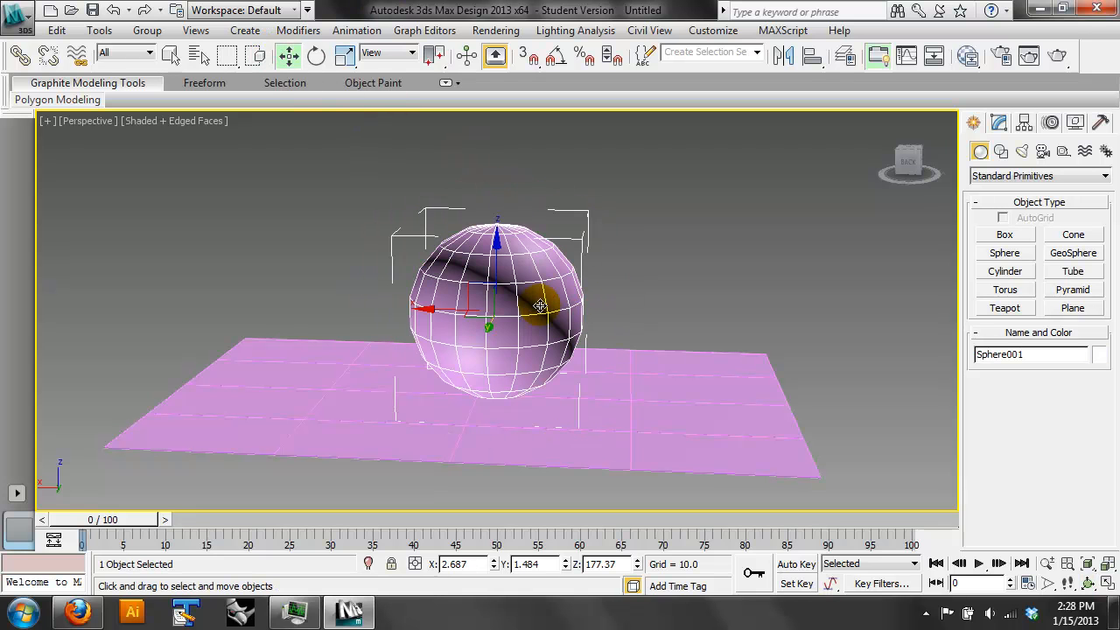
{"action": "key", "text": "Delete"}
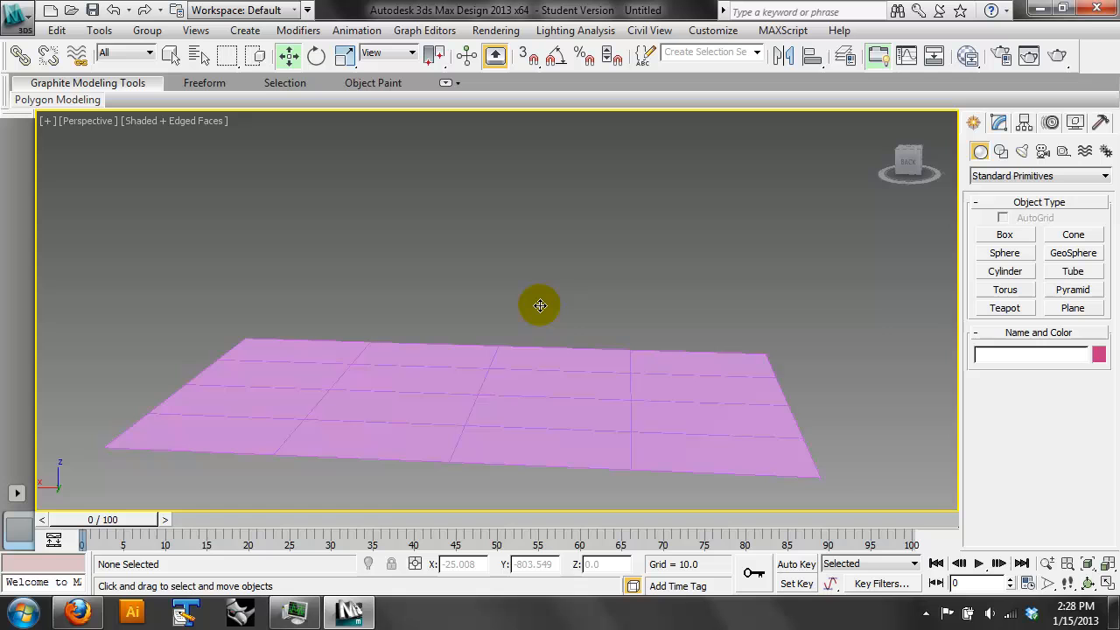
Create a box about 382 long, 403 wide and 147 high on the plane
{"action": "left_click", "coordinate": [1005, 235]}
{"action": "left_click_drag", "start_coordinate": [415, 368], "coordinate": [592, 403]}
{"action": "left_click", "coordinate": [600, 357]}
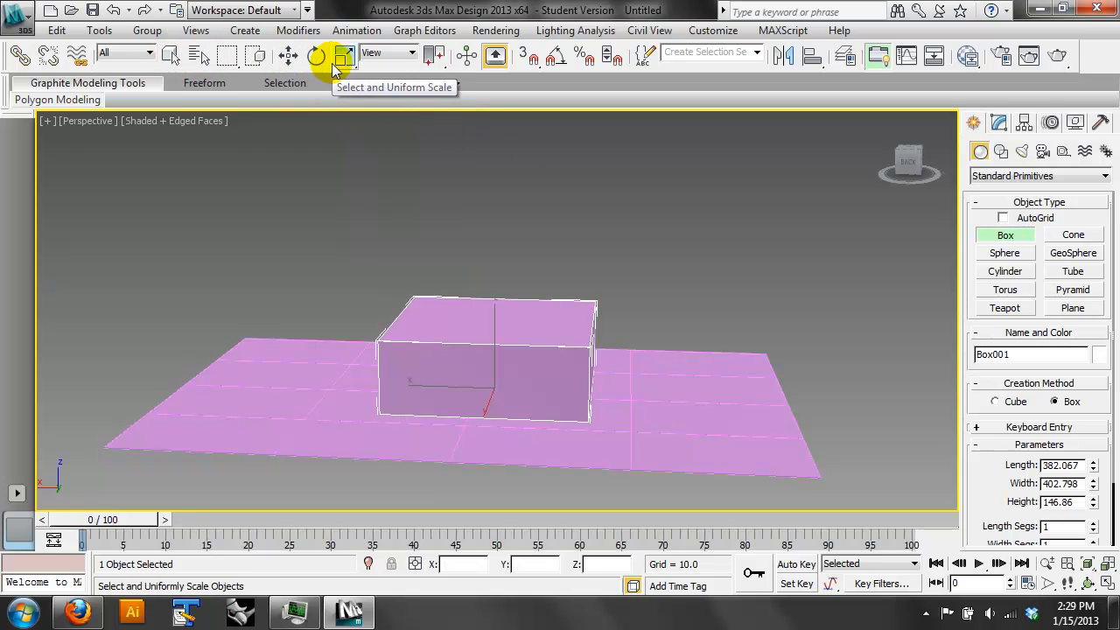
Move the box with the Move gizmo to about X 173, Y -140, Z 80, lifting it above the plane
{"action": "left_click", "coordinate": [288, 58]}
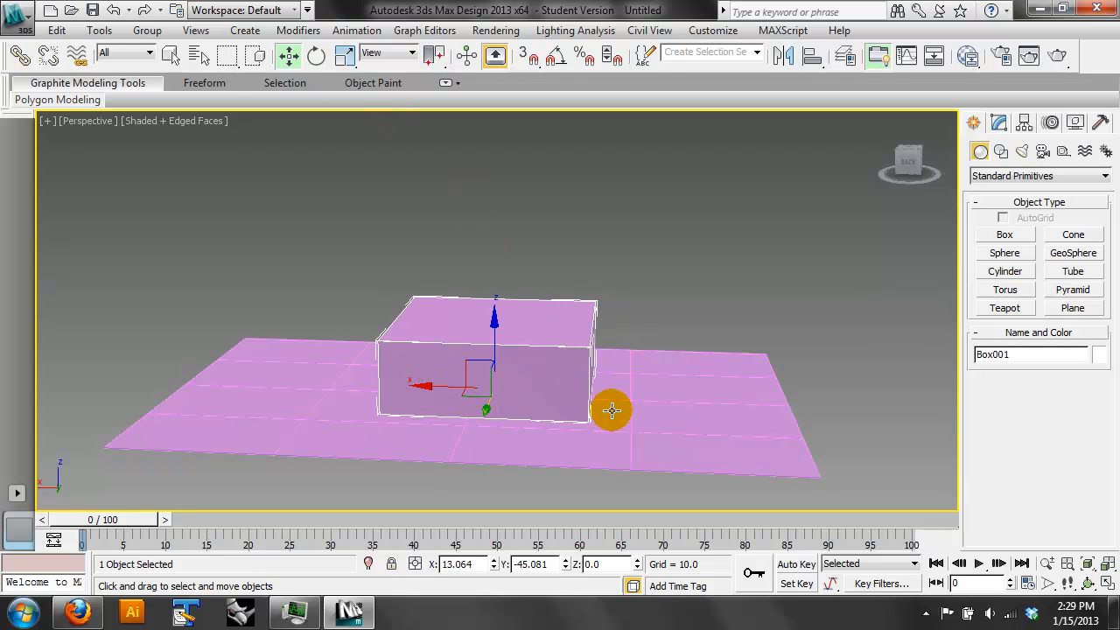
{"action": "left_click_drag", "start_coordinate": [523, 380], "coordinate": [453, 376]}
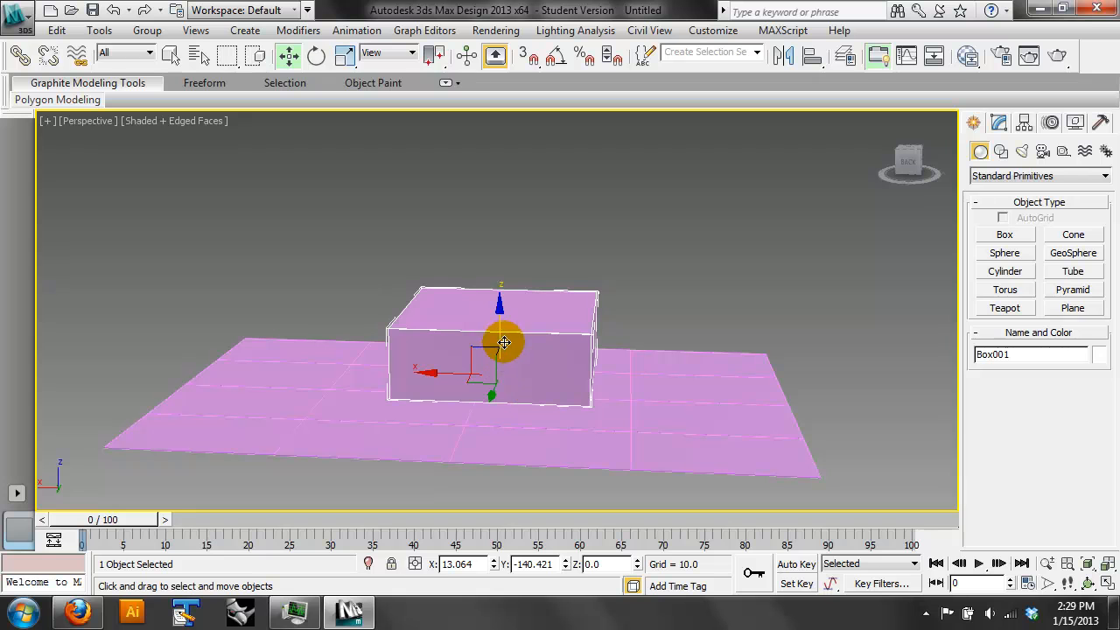
{"action": "left_click_drag", "start_coordinate": [501, 343], "coordinate": [634, 306]}
{"action": "left_click_drag", "start_coordinate": [462, 343], "coordinate": [387, 425]}
{"action": "scroll", "coordinate": [380, 351], "scroll_direction": "up", "scroll_amount": 4}
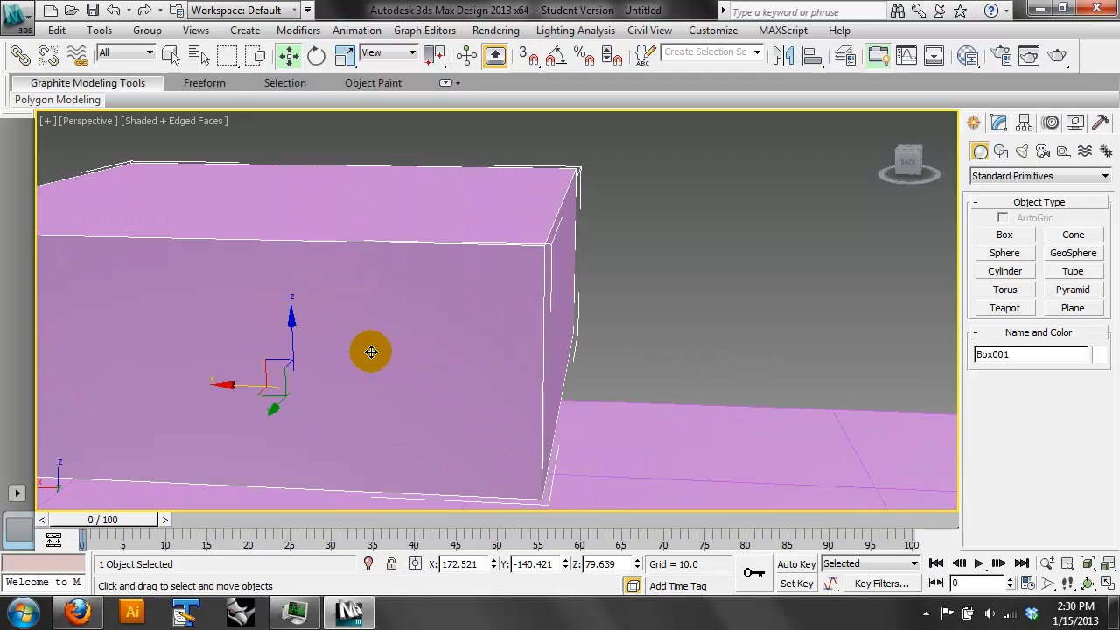
Orbit to a higher angle and move the box to about X 69, Y -148, Z 58
{"action": "left_click", "coordinate": [1087, 582]}
{"action": "left_click_drag", "start_coordinate": [425, 355], "coordinate": [427, 290]}
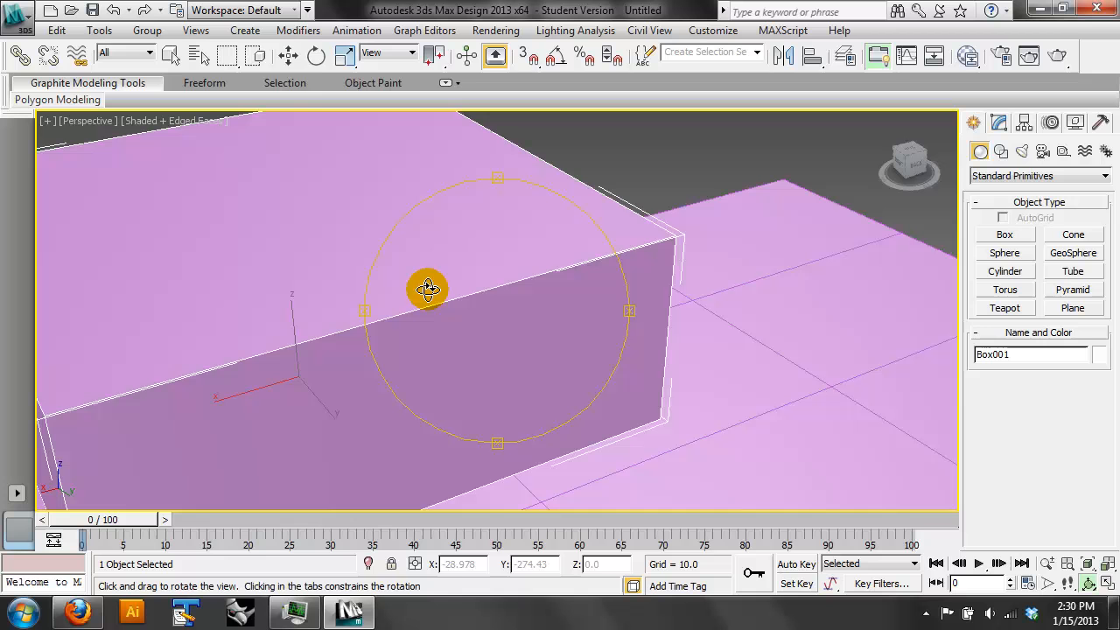
{"action": "left_click", "coordinate": [287, 56]}
{"action": "left_click_drag", "start_coordinate": [286, 395], "coordinate": [429, 345]}
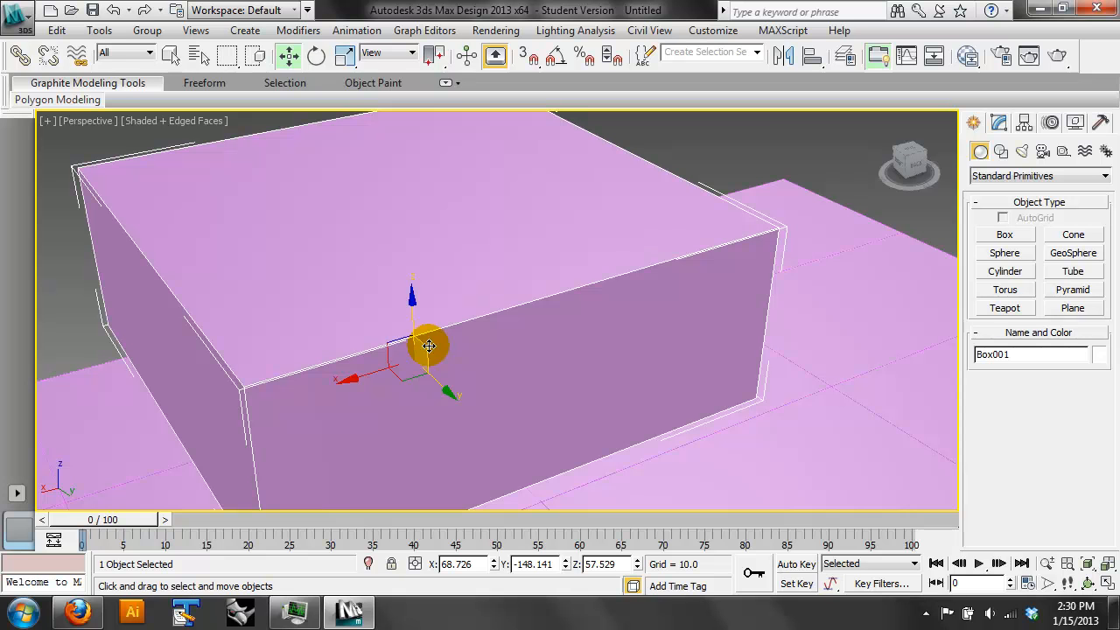
Switch to the four-viewport layout, then lower the box to about Z 21 and shift it sideways in the Front view
{"action": "left_click", "coordinate": [1104, 582]}
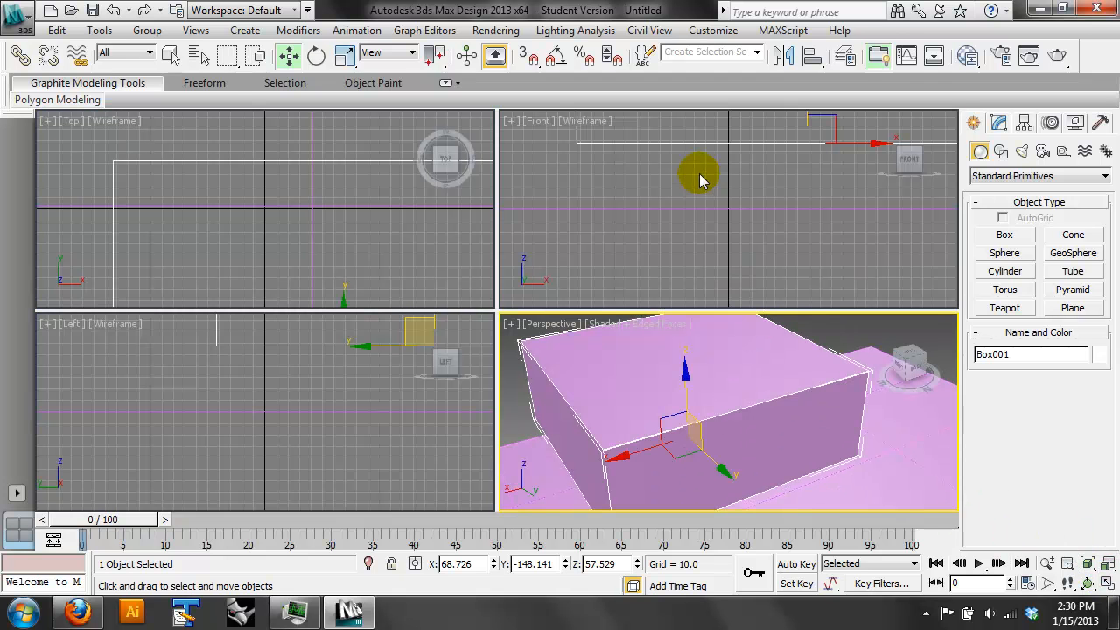
{"action": "scroll", "coordinate": [673, 193], "scroll_direction": "down", "scroll_amount": 3}
{"action": "middle_click_drag", "start_coordinate": [682, 183], "coordinate": [656, 157]}
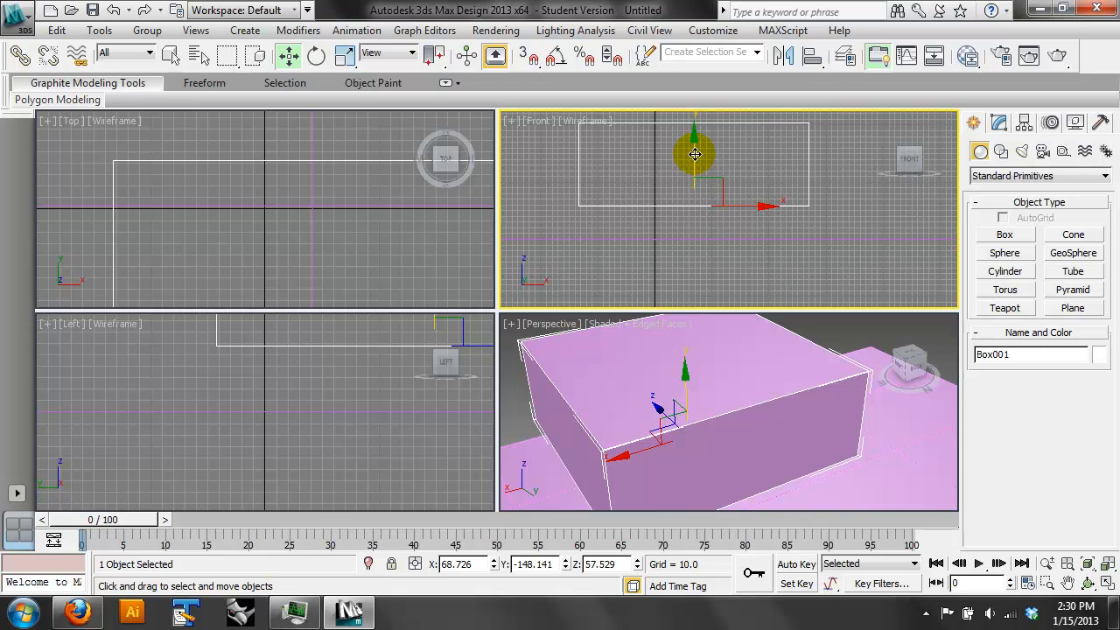
{"action": "left_click_drag", "start_coordinate": [695, 154], "coordinate": [707, 175]}
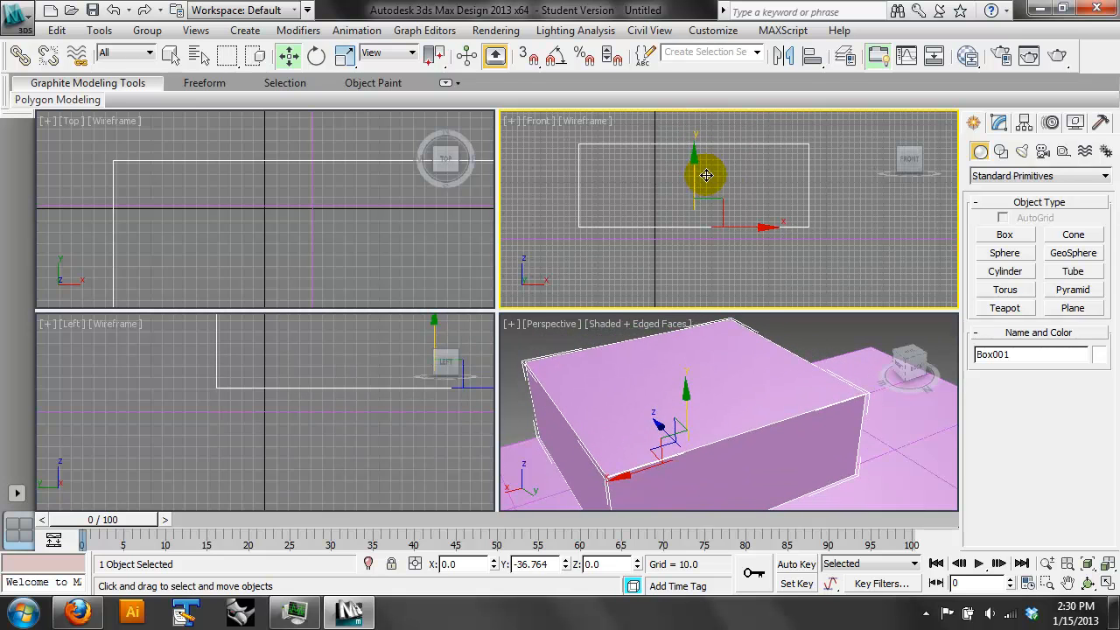
{"action": "mouse_move", "coordinate": [778, 234]}
{"action": "left_mouse_down"}
{"action": "mouse_move", "coordinate": [749, 220]}
{"action": "mouse_move", "coordinate": [796, 231]}
{"action": "left_mouse_up"}
Select the box in the Top view, move it to about X 53, Y 87, and frame it in the Left view
{"action": "left_click", "coordinate": [181, 200]}
{"action": "scroll", "coordinate": [217, 228], "scroll_direction": "down", "scroll_amount": 10}
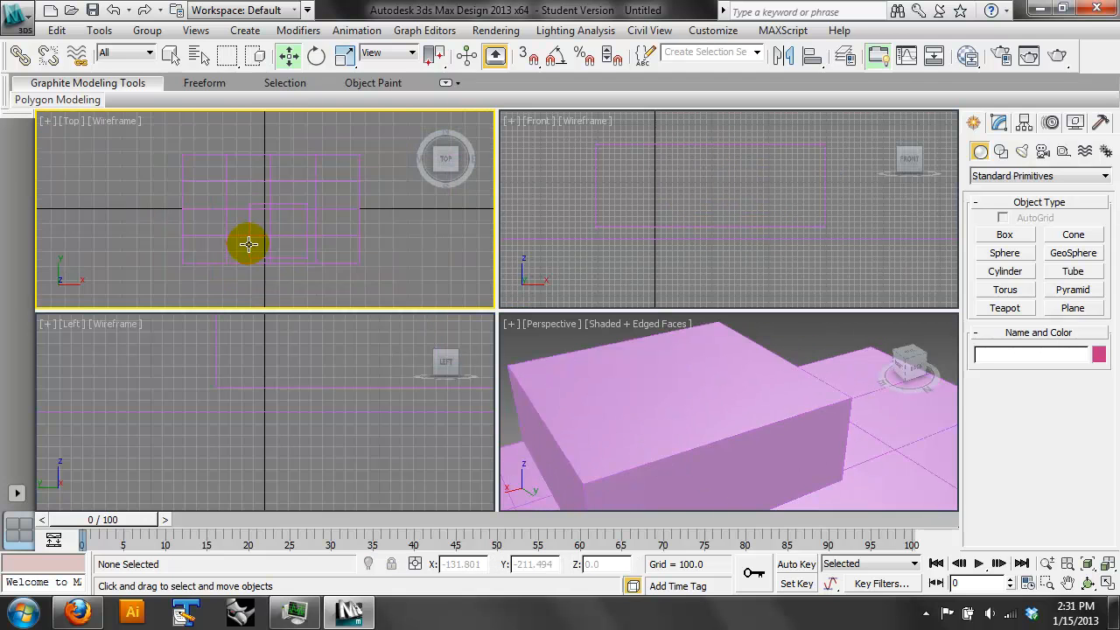
{"action": "left_click", "coordinate": [262, 228]}
{"action": "left_click", "coordinate": [250, 213]}
{"action": "scroll", "coordinate": [271, 197], "scroll_direction": "up", "scroll_amount": 3}
{"action": "left_click_drag", "start_coordinate": [283, 180], "coordinate": [309, 144]}
{"action": "mouse_move", "coordinate": [350, 190]}
{"action": "left_mouse_down"}
{"action": "mouse_move", "coordinate": [388, 192]}
{"action": "mouse_move", "coordinate": [341, 191]}
{"action": "left_mouse_up"}
{"action": "middle_click_drag", "start_coordinate": [297, 386], "coordinate": [315, 433]}
{"action": "scroll", "coordinate": [306, 418], "scroll_direction": "down", "scroll_amount": 2}
{"action": "scroll", "coordinate": [377, 398], "scroll_direction": "down", "scroll_amount": 2}
{"action": "middle_click_drag", "start_coordinate": [370, 405], "coordinate": [366, 429]}
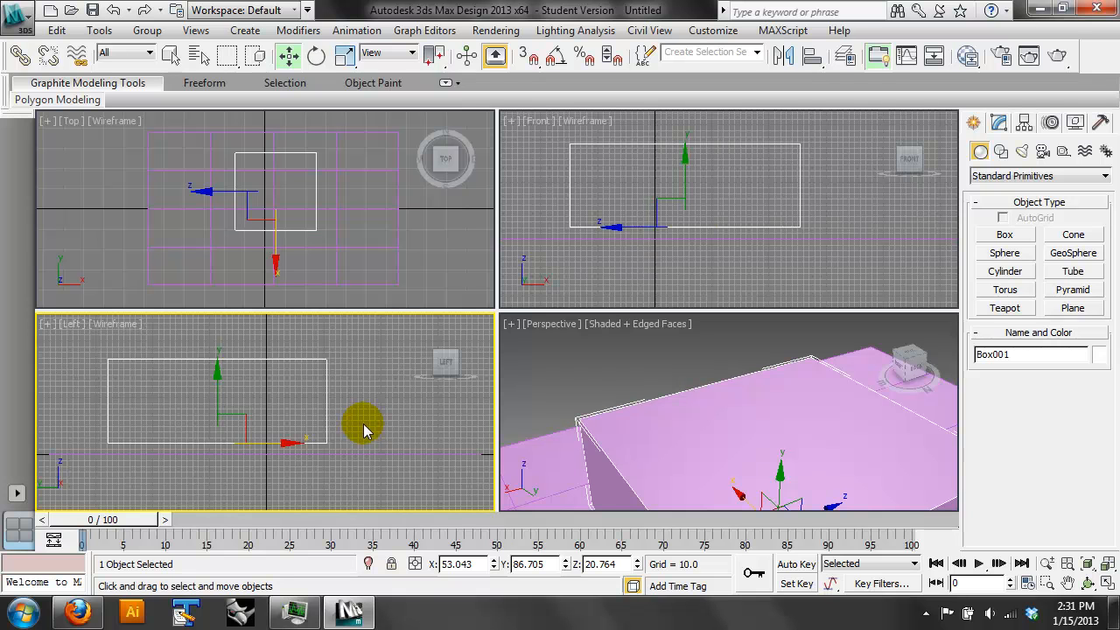
Create a sphere with a radius of about 99 over the box in the Front view
{"action": "left_click", "coordinate": [1023, 251]}
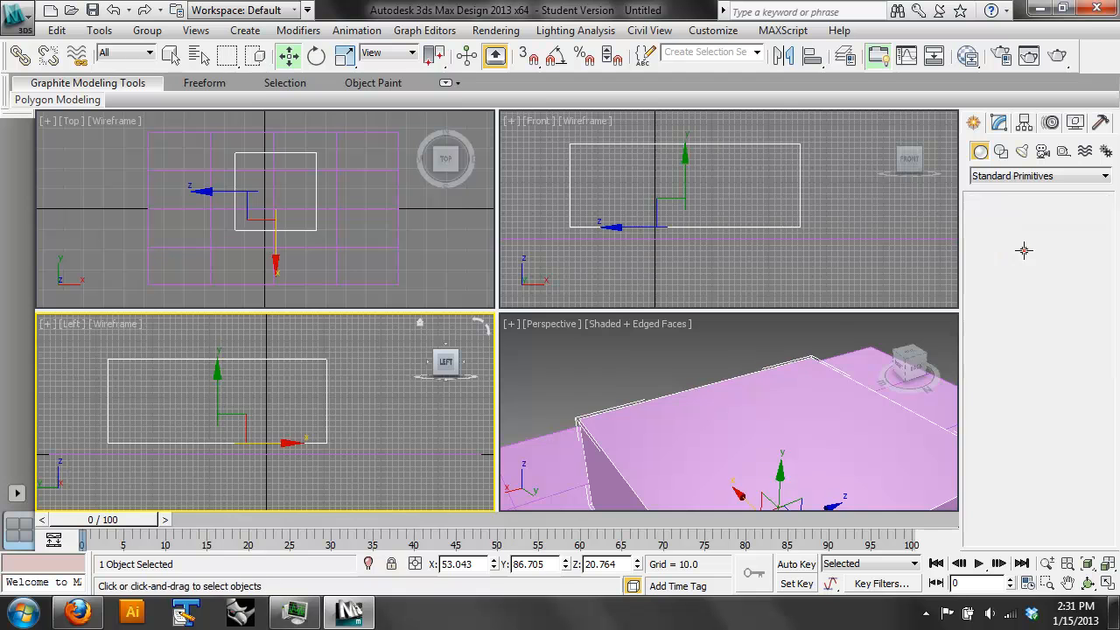
{"action": "left_click_drag", "start_coordinate": [705, 182], "coordinate": [715, 239]}
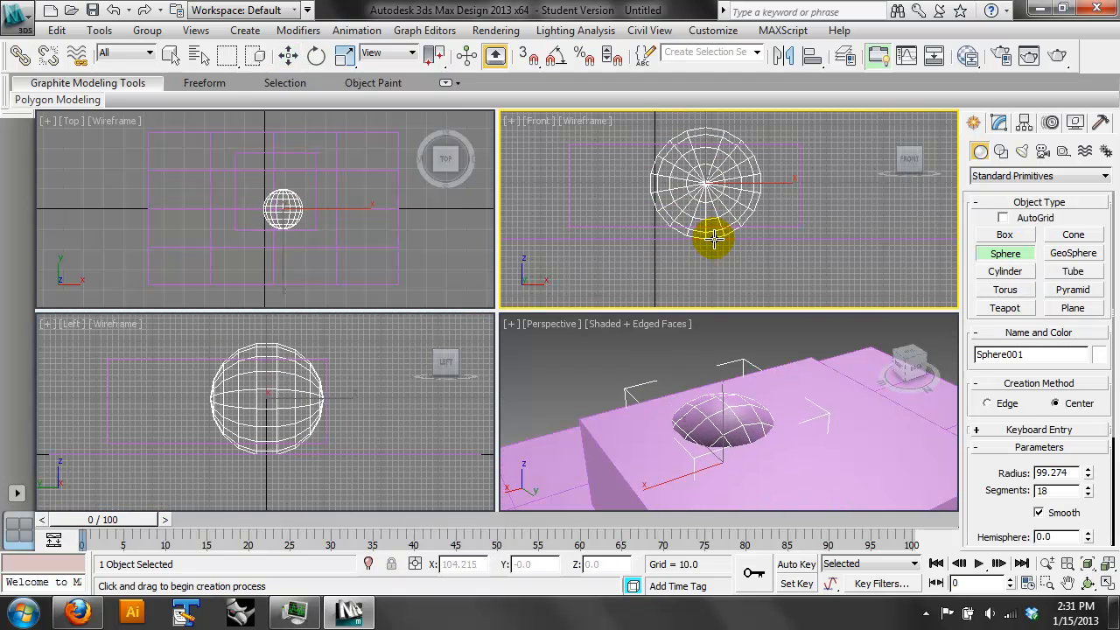
{"action": "left_click", "coordinate": [288, 55]}
Set the Front viewport to Shaded display and lower the box onto the plane
{"action": "left_click", "coordinate": [571, 195]}
{"action": "right_click", "coordinate": [544, 158]}
{"action": "left_click", "coordinate": [530, 97]}
{"action": "left_click", "coordinate": [578, 119]}
{"action": "left_click", "coordinate": [595, 153]}
{"action": "left_click_drag", "start_coordinate": [685, 172], "coordinate": [683, 185]}
Select the sphere and raise it in the Front view to about Z 244, resting on top of the box
{"action": "left_click", "coordinate": [728, 146]}
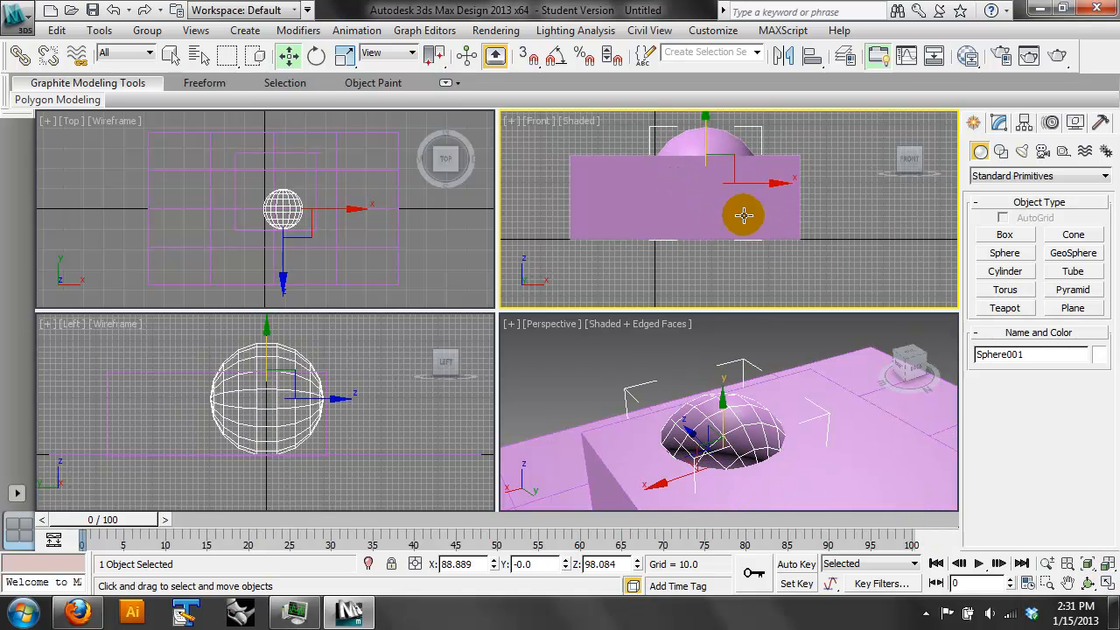
{"action": "middle_click_drag", "start_coordinate": [709, 154], "coordinate": [736, 231]}
{"action": "mouse_move", "coordinate": [727, 211]}
{"action": "left_mouse_down", "text": "shift"}
{"action": "mouse_move", "coordinate": [720, 113]}
{"action": "mouse_move", "coordinate": [722, 125]}
{"action": "left_mouse_up", "text": "shift"}
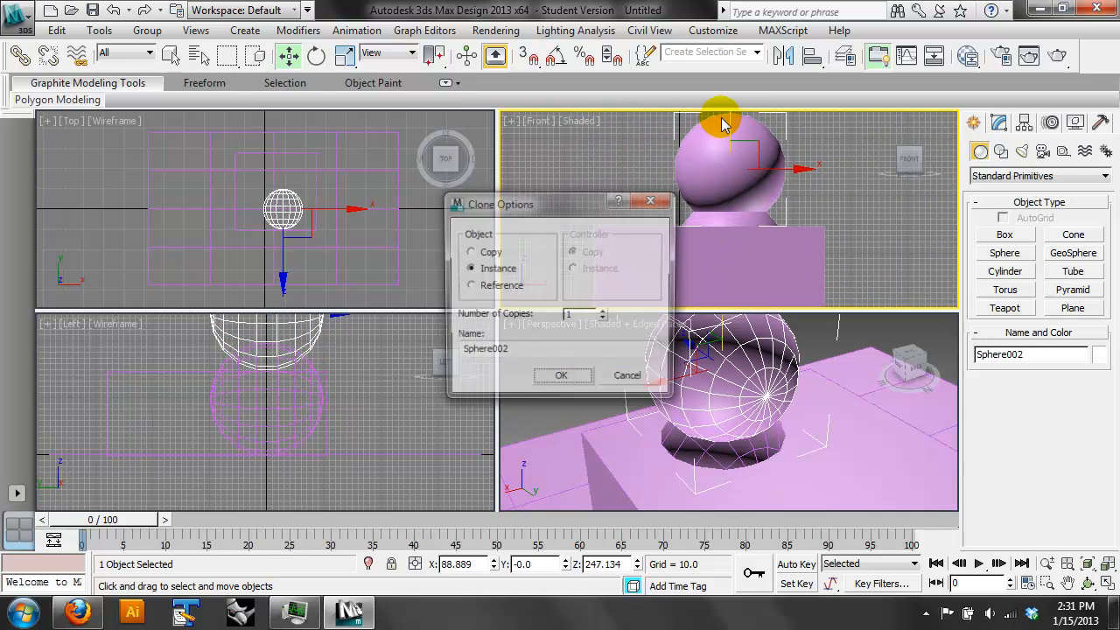
{"action": "left_click", "coordinate": [639, 381]}
{"action": "left_click_drag", "start_coordinate": [727, 215], "coordinate": [743, 130]}
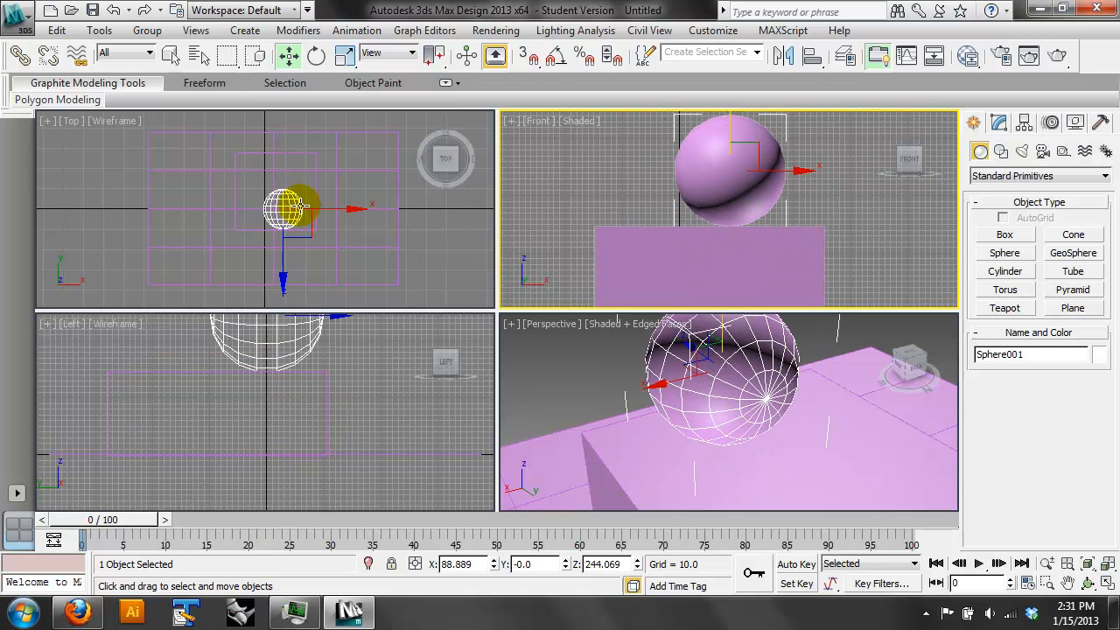
Centre the box under the sphere in the Top view and check the stack from a low angle in Perspective
{"action": "left_click", "coordinate": [302, 228]}
{"action": "mouse_move", "coordinate": [300, 172]}
{"action": "left_mouse_down"}
{"action": "mouse_move", "coordinate": [295, 155]}
{"action": "mouse_move", "coordinate": [305, 189]}
{"action": "left_mouse_up"}
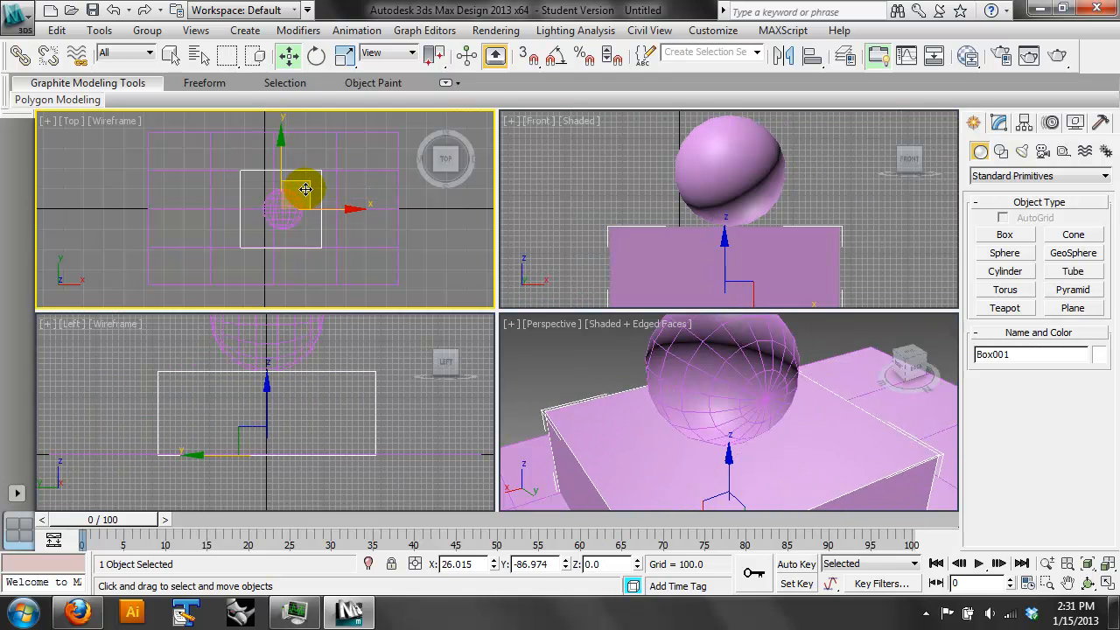
{"action": "left_click", "coordinate": [374, 367]}
{"action": "left_click", "coordinate": [586, 326]}
{"action": "scroll", "coordinate": [591, 371], "scroll_direction": "down", "scroll_amount": 5}
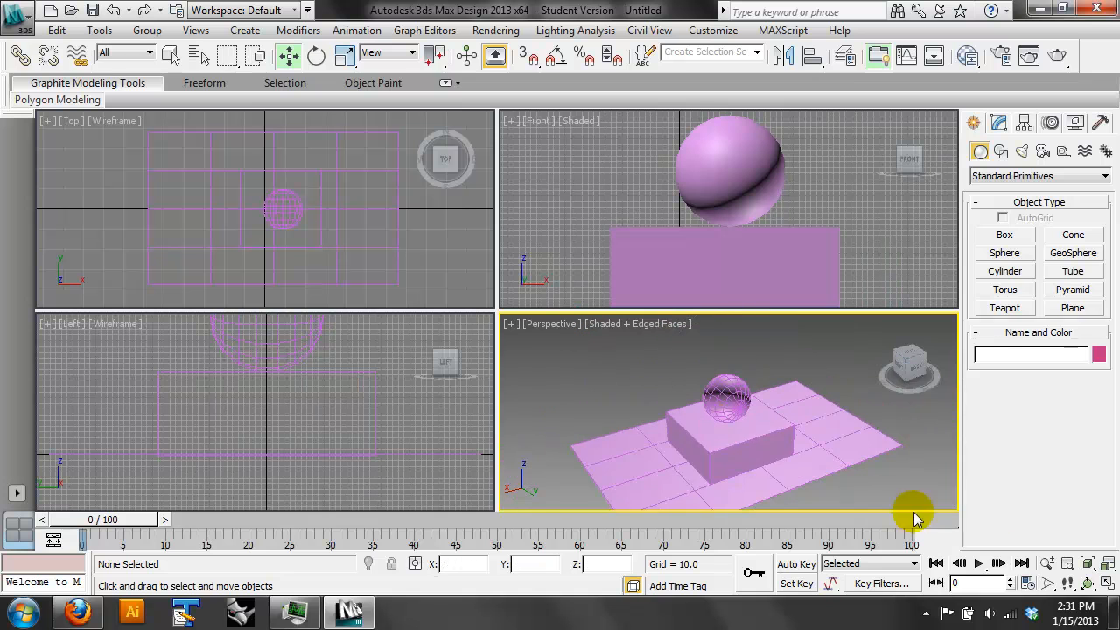
{"action": "left_click", "coordinate": [1088, 582]}
{"action": "left_click_drag", "start_coordinate": [761, 411], "coordinate": [762, 338]}
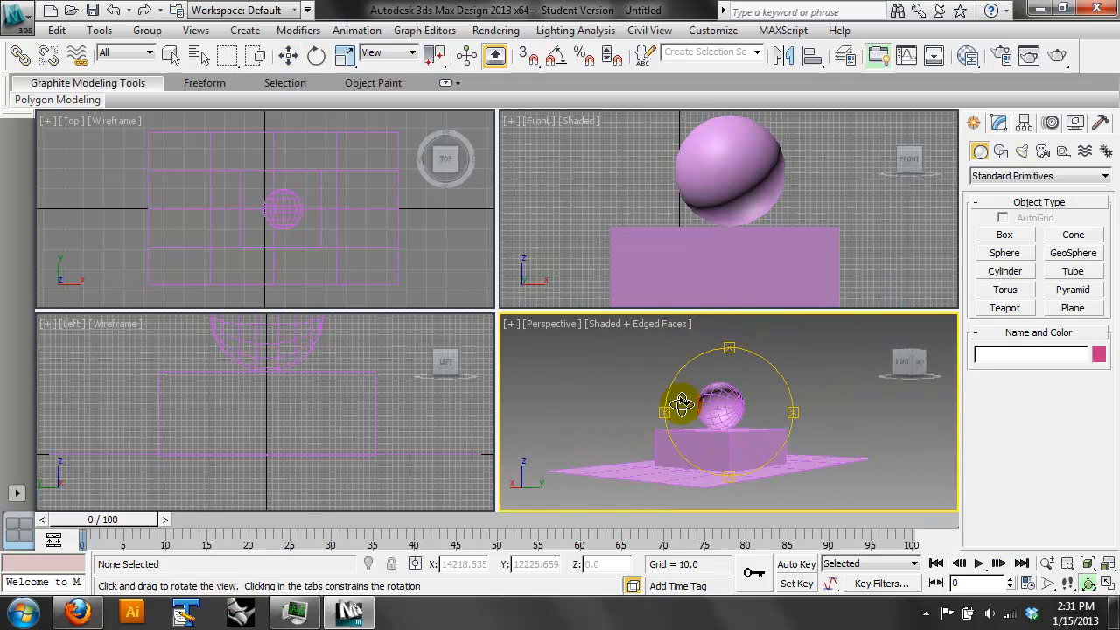
{"action": "mouse_move", "coordinate": [729, 402]}
{"action": "left_mouse_down"}
{"action": "mouse_move", "coordinate": [732, 377]}
{"action": "mouse_move", "coordinate": [724, 400]}
{"action": "left_mouse_up"}
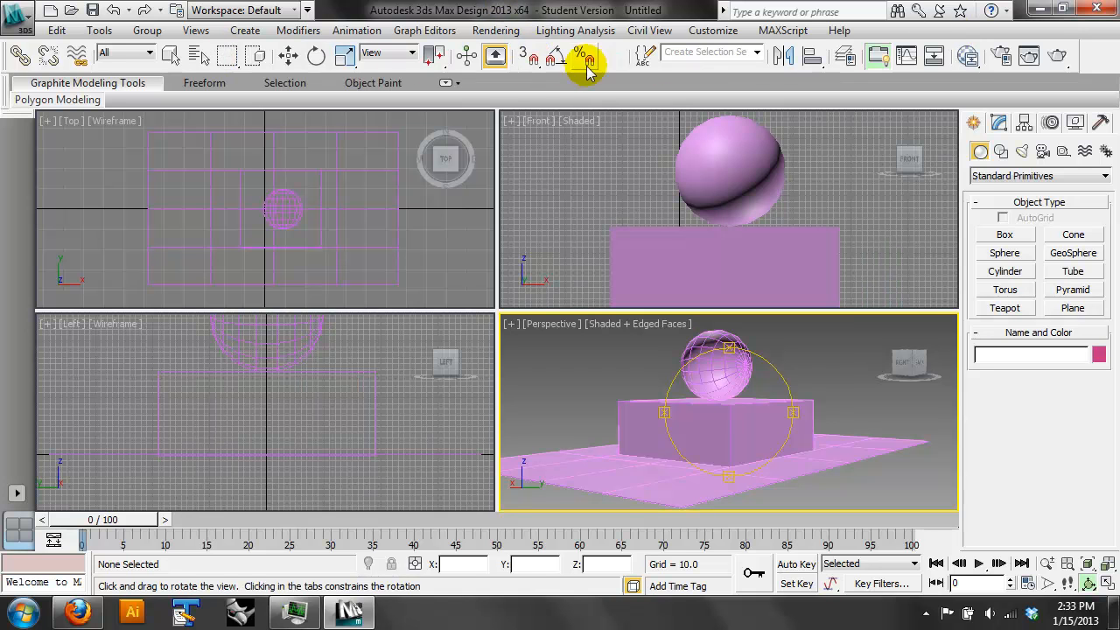
Turn on 3D snapping and enable Vertex as the snap type in the grid and snap settings
{"action": "left_click", "coordinate": [533, 61]}
{"action": "right_click", "coordinate": [533, 61]}
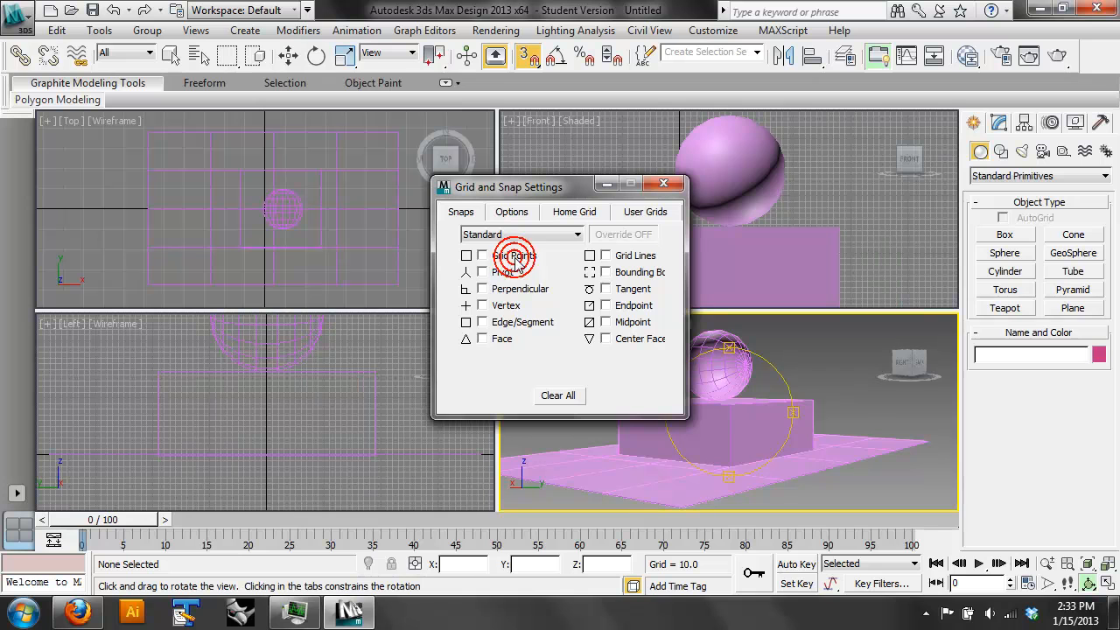
{"action": "left_click", "coordinate": [507, 306]}
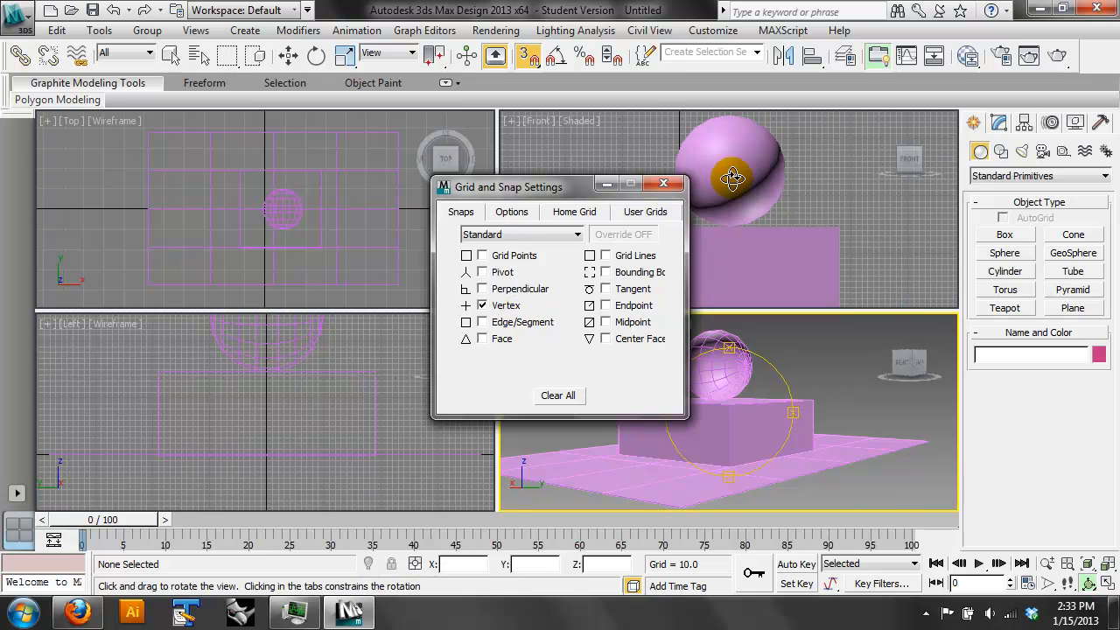
{"action": "left_click", "coordinate": [665, 183]}
{"action": "right_click", "coordinate": [525, 57]}
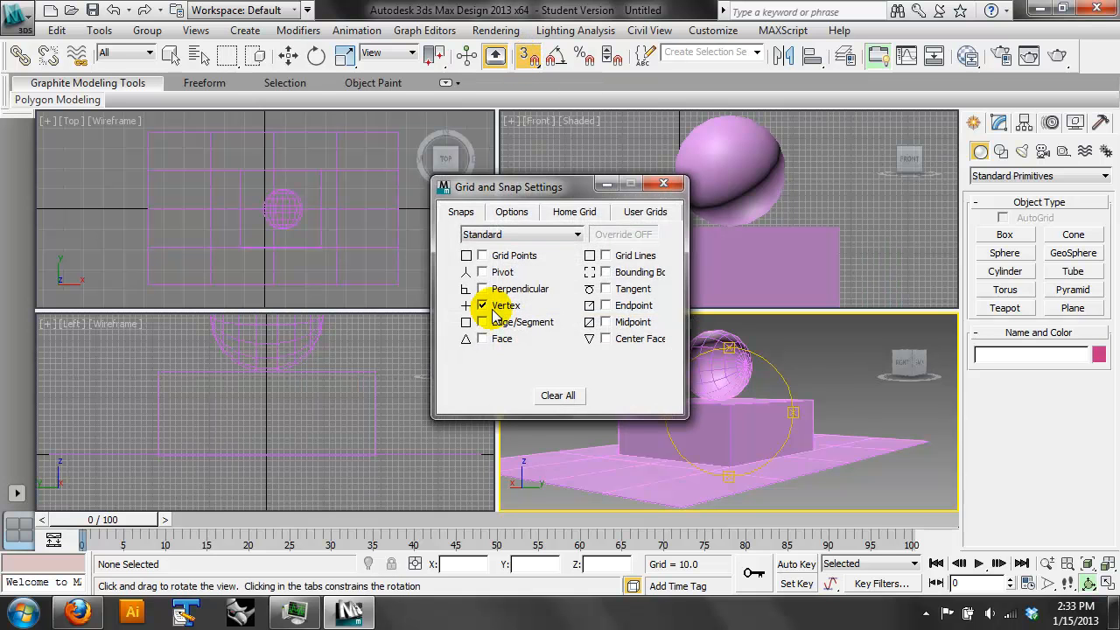
{"action": "left_click", "coordinate": [663, 183]}
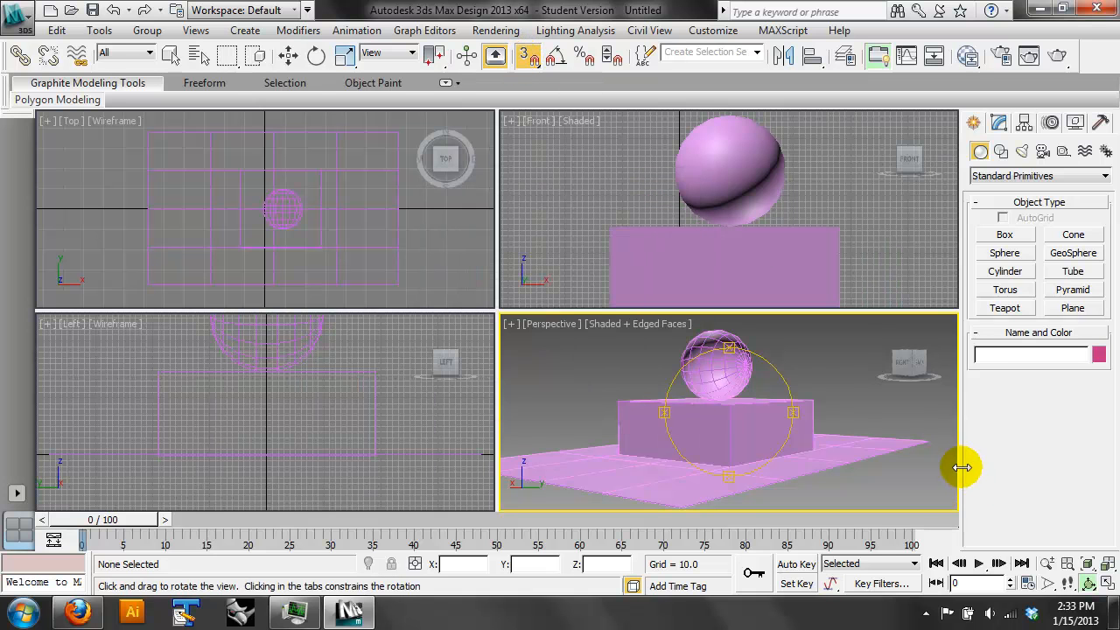
Maximize the Perspective viewport and select the sphere on the box for moving
{"action": "left_click", "coordinate": [1105, 582]}
{"action": "left_click_drag", "start_coordinate": [432, 230], "coordinate": [472, 265]}
{"action": "left_click", "coordinate": [288, 55]}
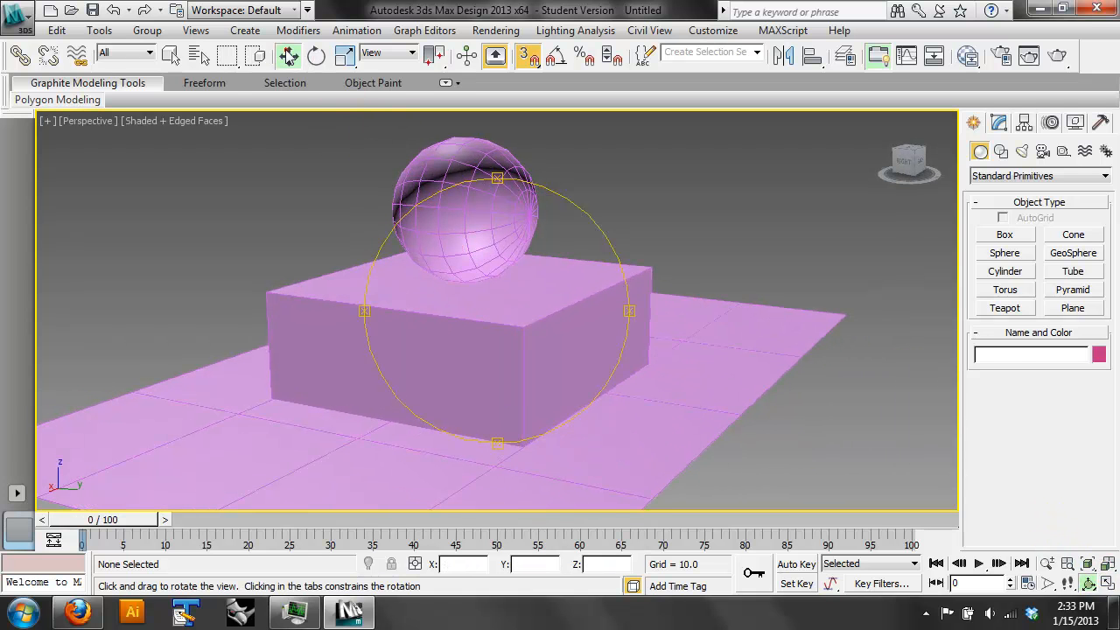
{"action": "left_click", "coordinate": [443, 193]}
Try moving the sphere vertically with vertex snapping, undo the first move, and snap it down to the box's top height
{"action": "left_click_drag", "start_coordinate": [464, 196], "coordinate": [484, 166]}
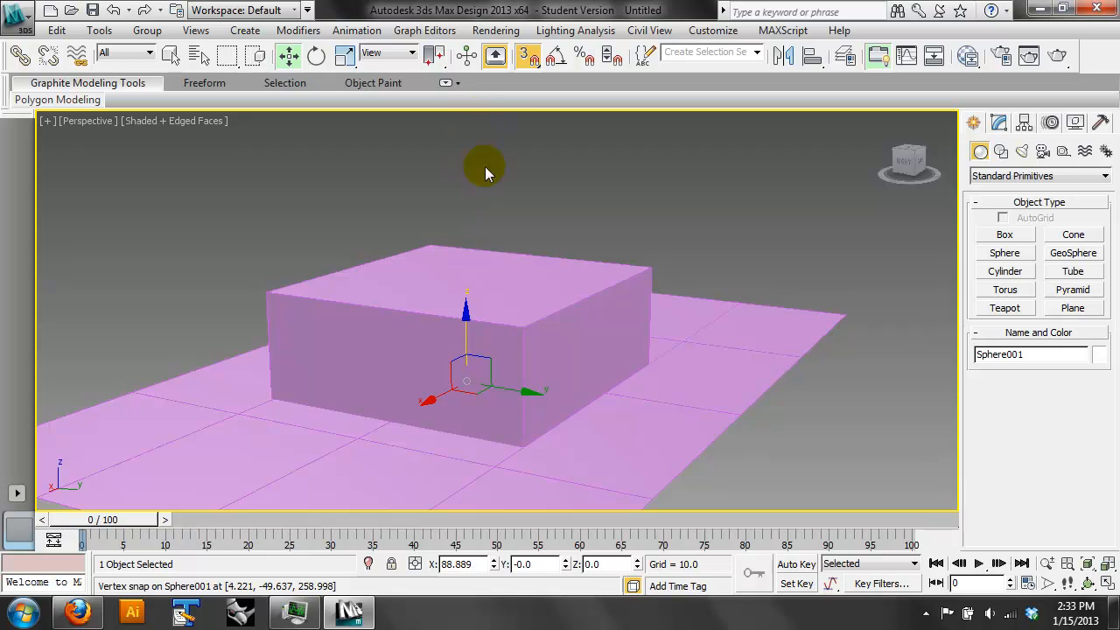
{"action": "key", "text": "ctrl+z"}
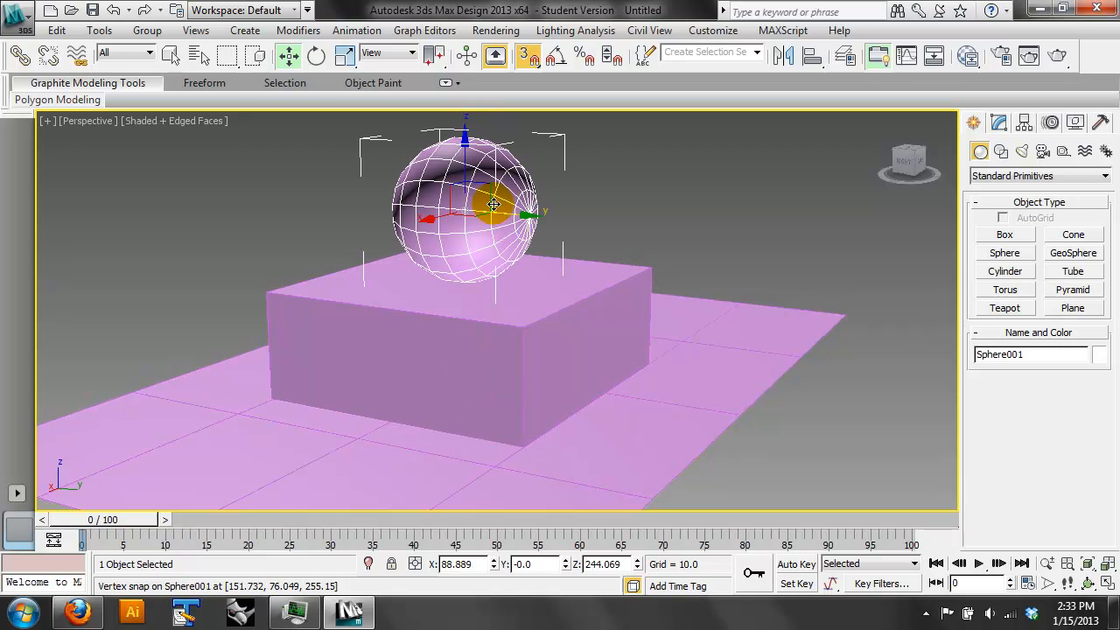
{"action": "middle_click_drag", "start_coordinate": [589, 266], "coordinate": [684, 382]}
{"action": "left_click_drag", "start_coordinate": [559, 261], "coordinate": [744, 376]}
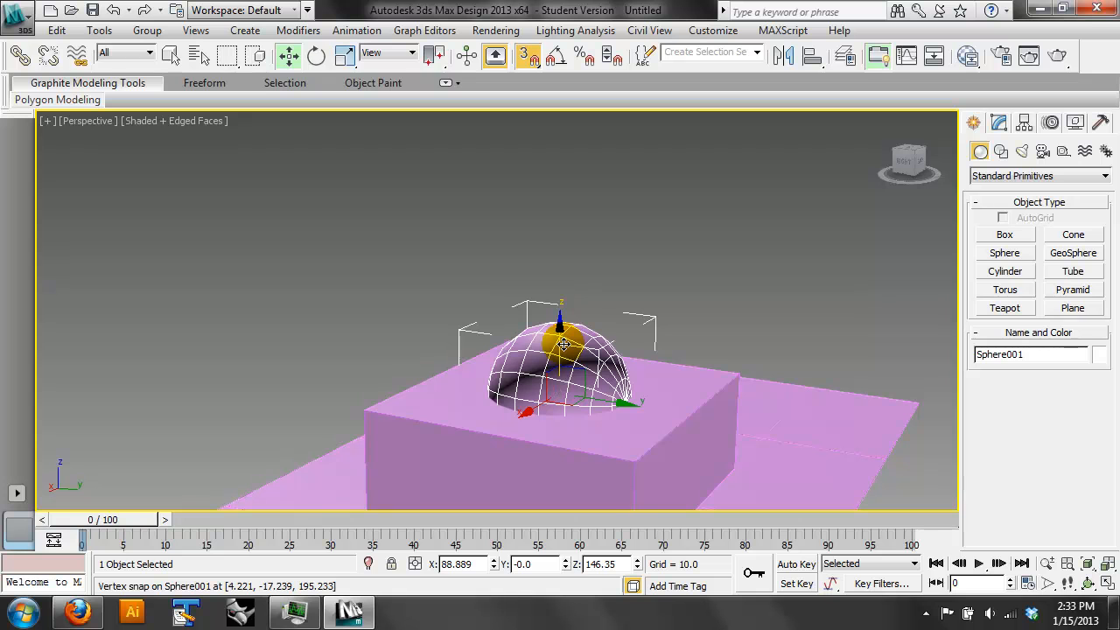
Turn off snapping and raise the sphere above the box to about Z 390
{"action": "key", "text": "s"}
{"action": "left_click_drag", "start_coordinate": [564, 345], "coordinate": [572, 179]}
{"action": "middle_click_drag", "start_coordinate": [670, 313], "coordinate": [644, 257]}
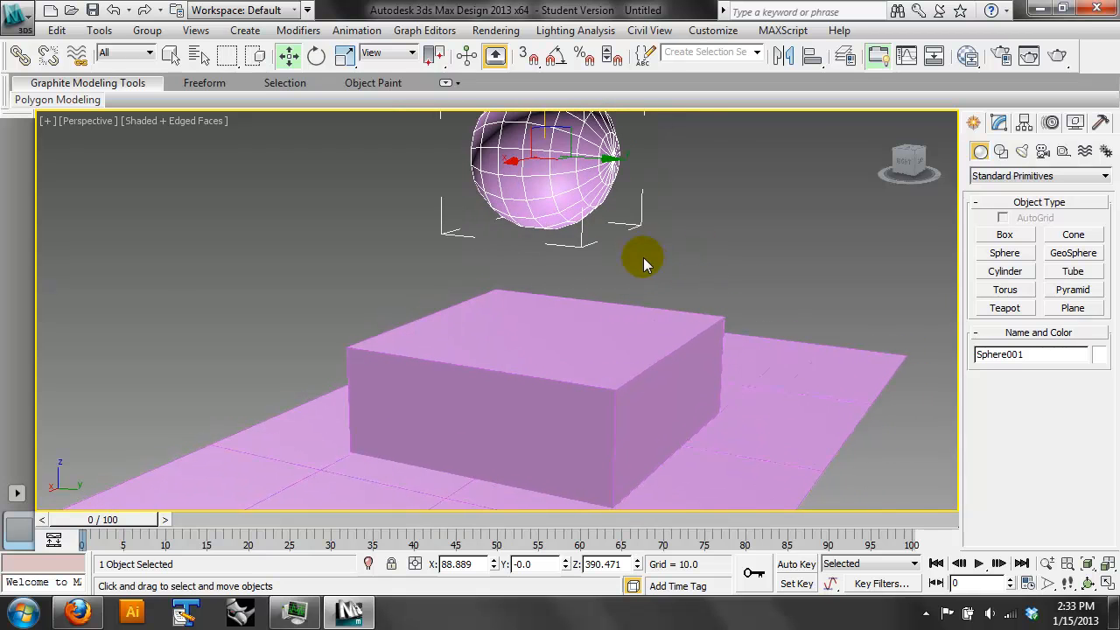
Try snapping the sphere's bottom vertex onto the box's near top corner with 3D vertex snapping, and undo the move
{"action": "left_click", "coordinate": [528, 55]}
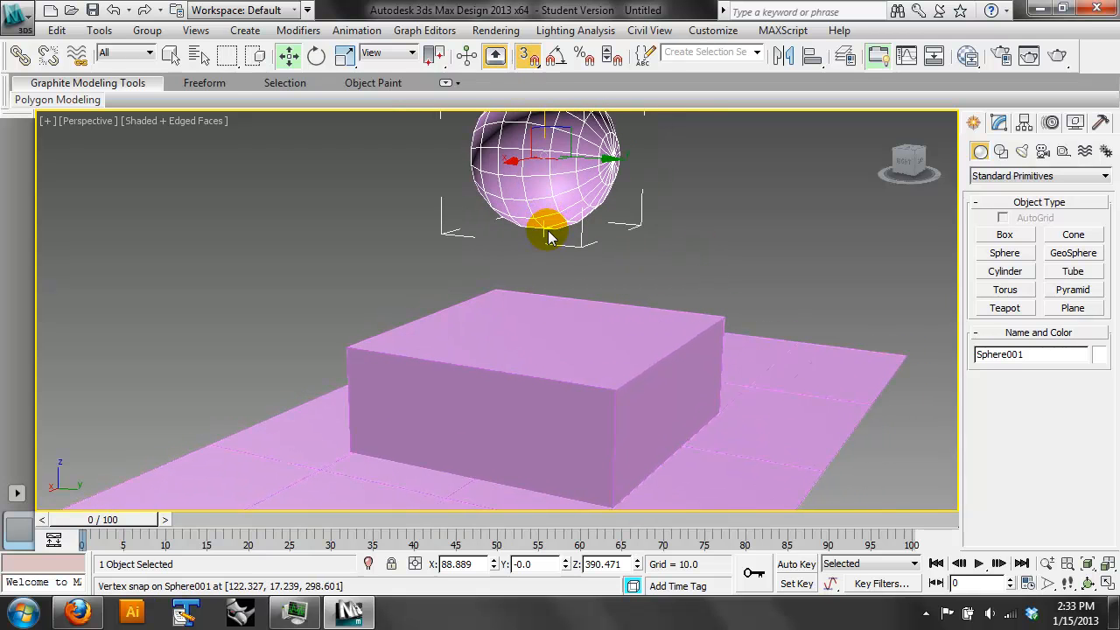
{"action": "left_click", "coordinate": [1087, 583]}
{"action": "left_click_drag", "start_coordinate": [586, 329], "coordinate": [574, 259]}
{"action": "left_click", "coordinate": [289, 55]}
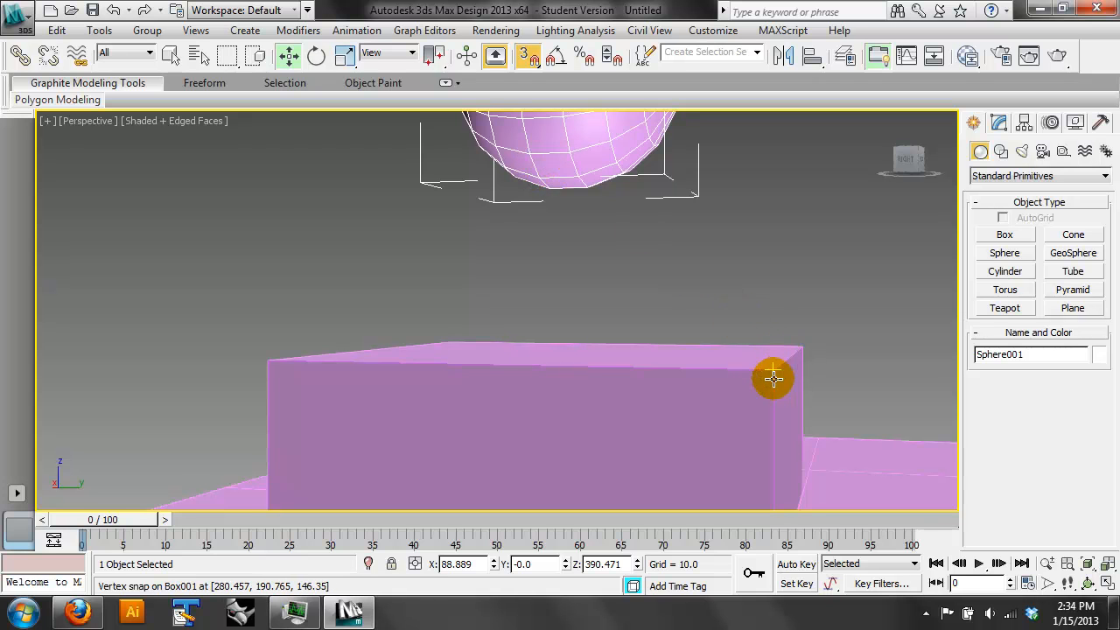
{"action": "scroll", "coordinate": [652, 359], "scroll_direction": "down", "scroll_amount": 3}
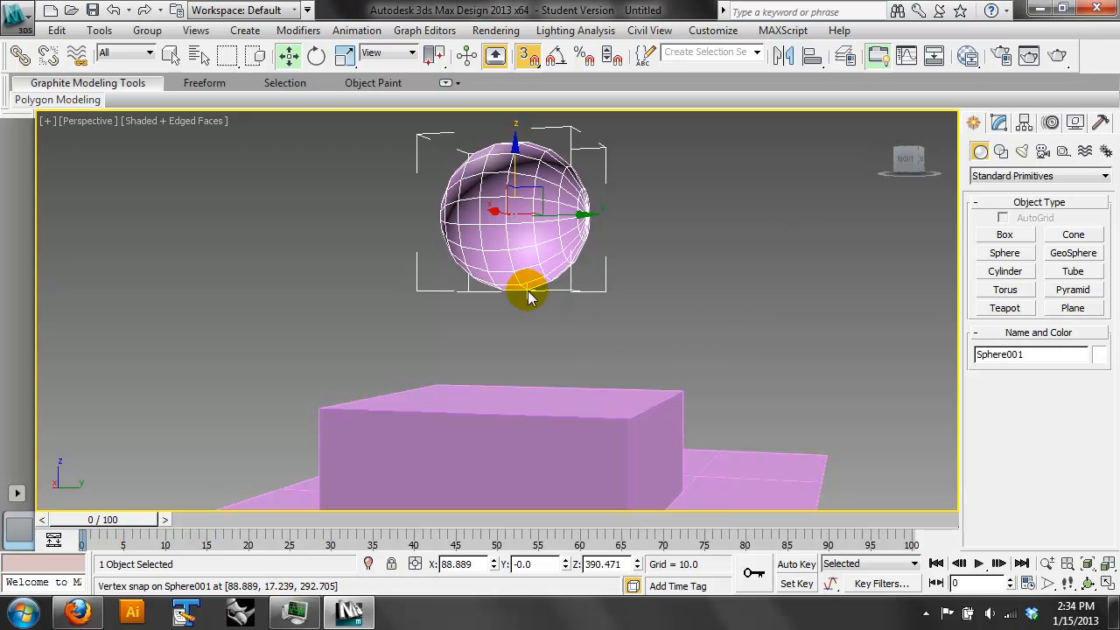
{"action": "left_click_drag", "start_coordinate": [527, 291], "coordinate": [634, 413]}
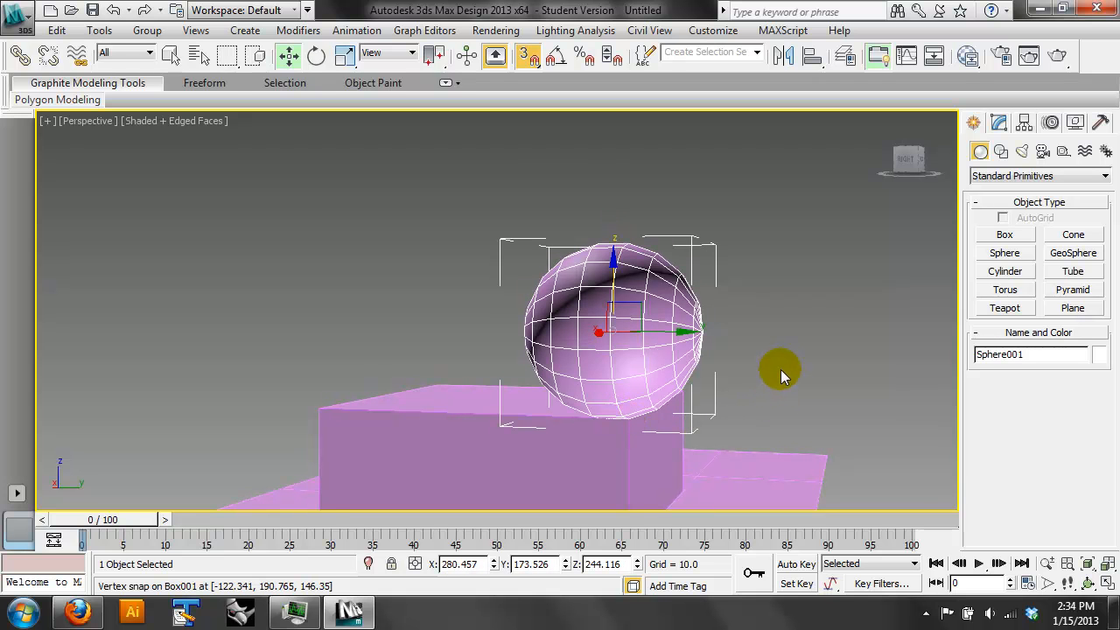
{"action": "key", "text": "ctrl+z"}
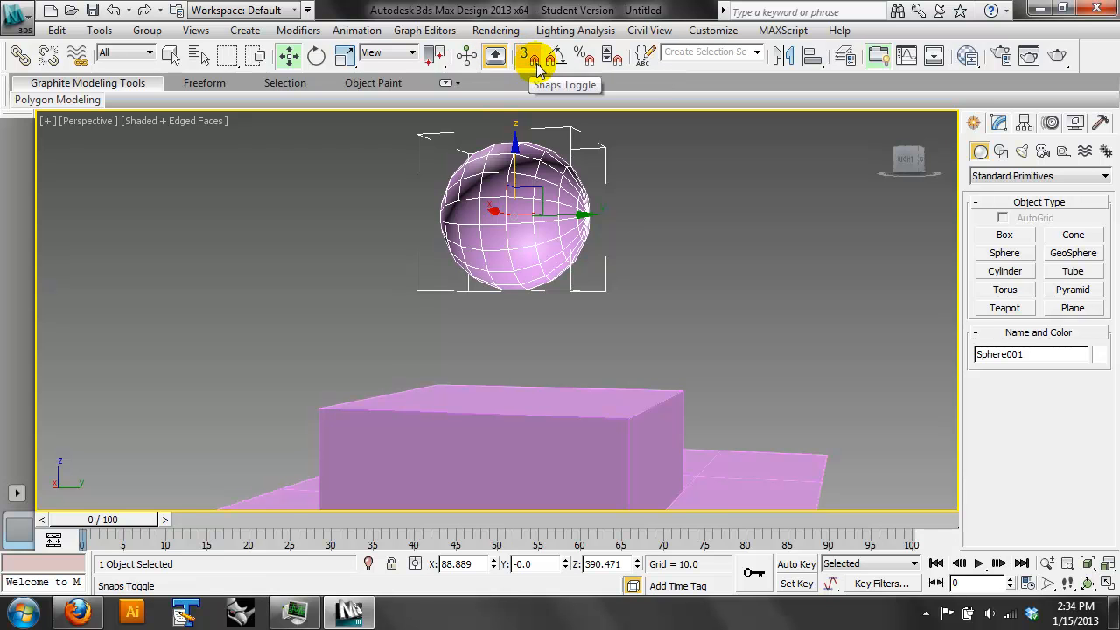
Display the floating Axis Constraints toolbar
{"action": "left_click_drag", "start_coordinate": [529, 54], "coordinate": [536, 64]}
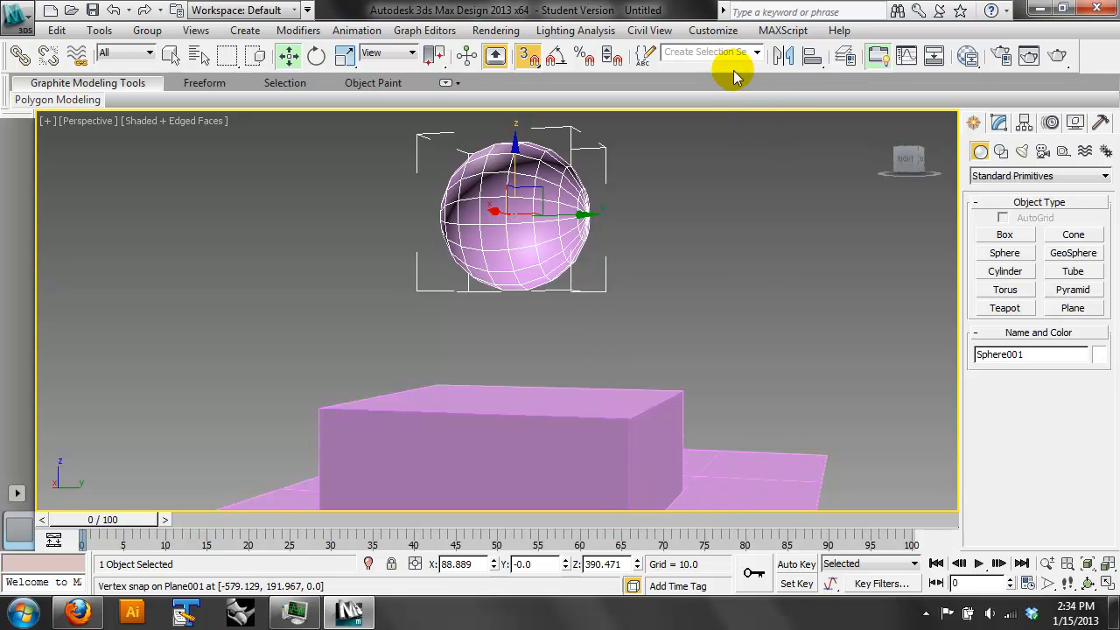
{"action": "right_click", "coordinate": [1095, 69]}
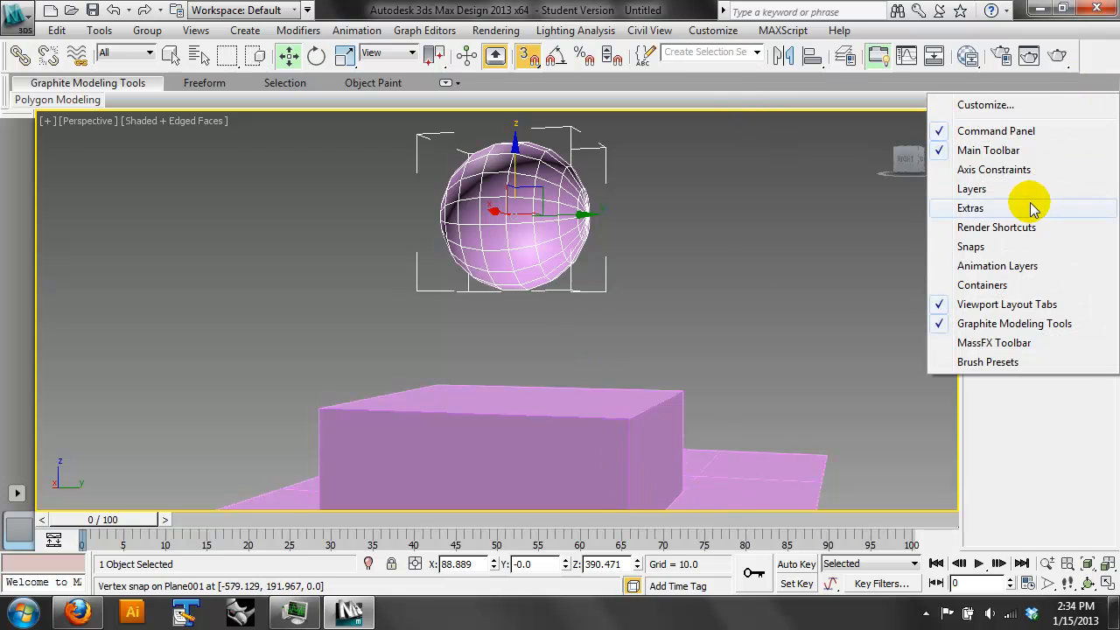
{"action": "left_click", "coordinate": [1021, 168]}
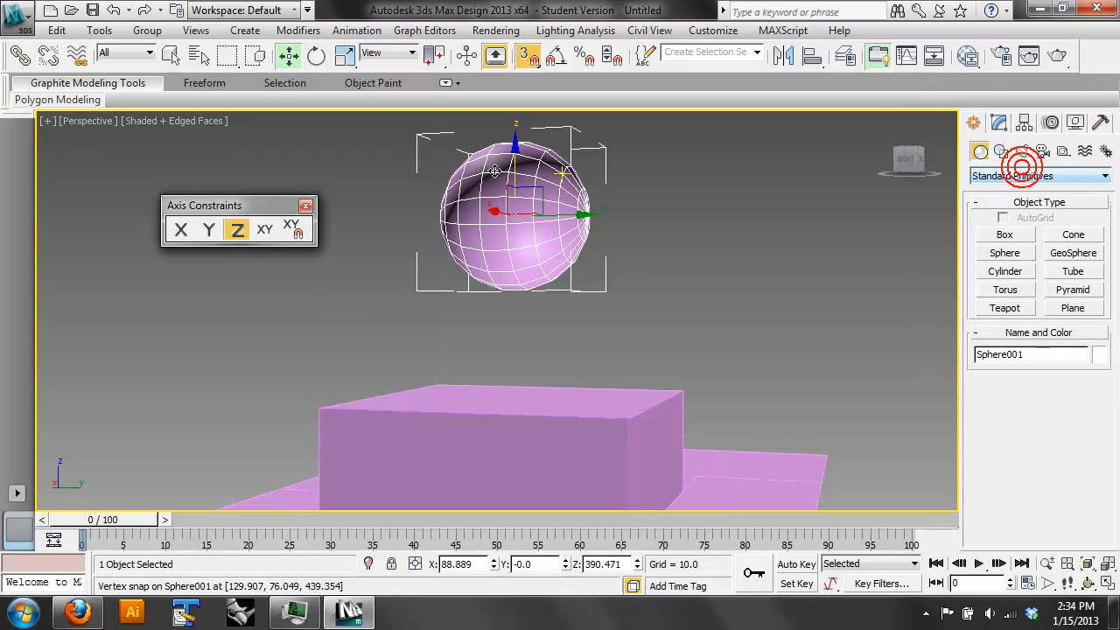
{"action": "left_click", "coordinate": [305, 207]}
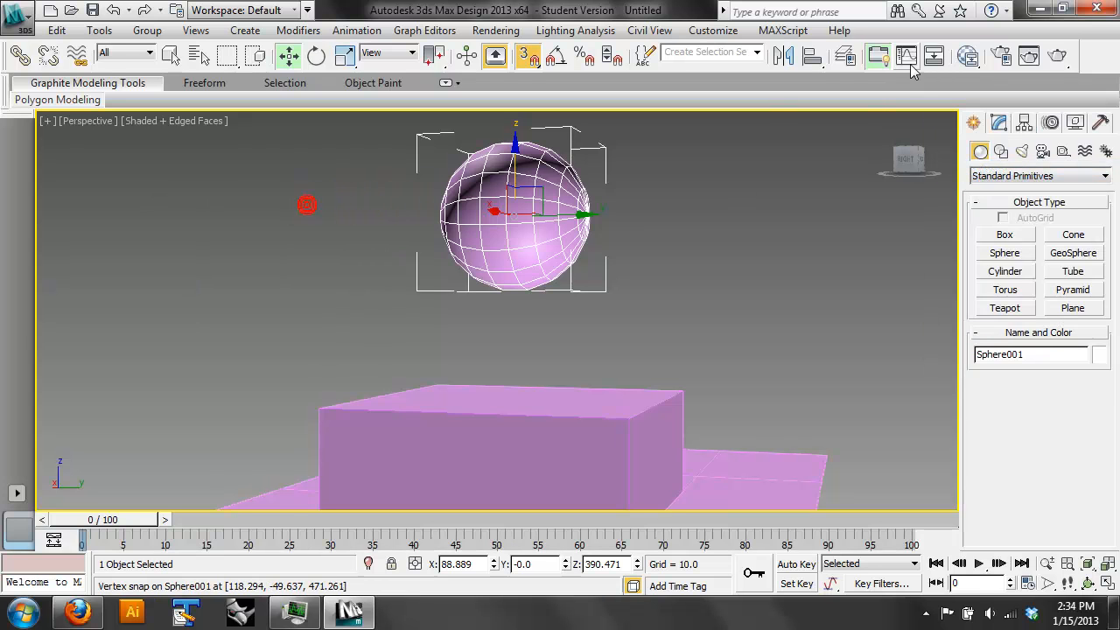
{"action": "right_click", "coordinate": [1089, 63]}
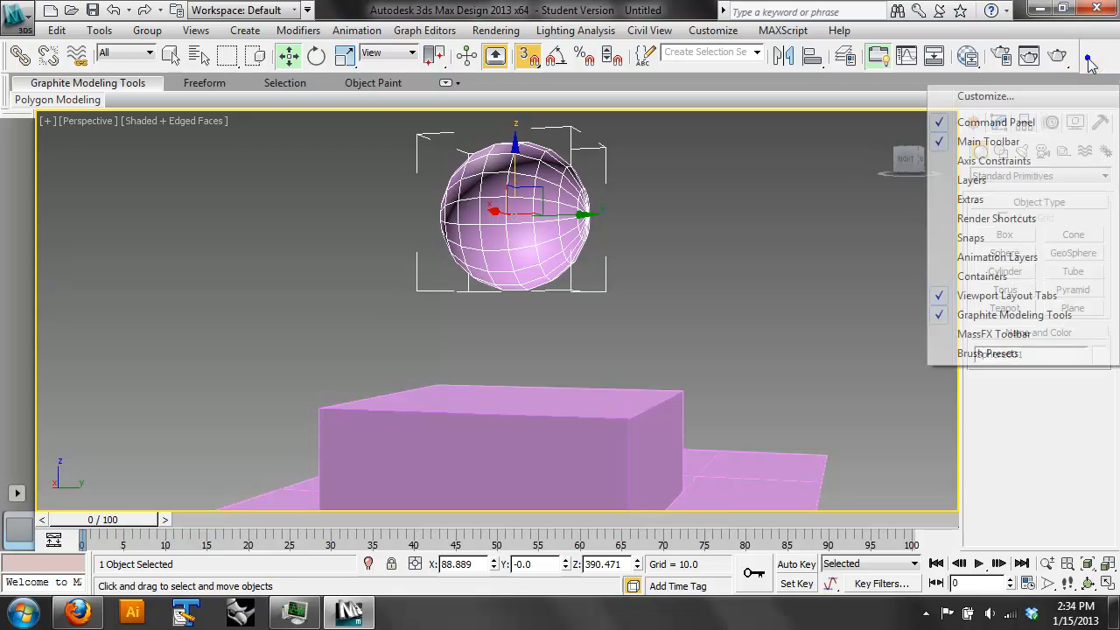
{"action": "left_click", "coordinate": [1003, 163]}
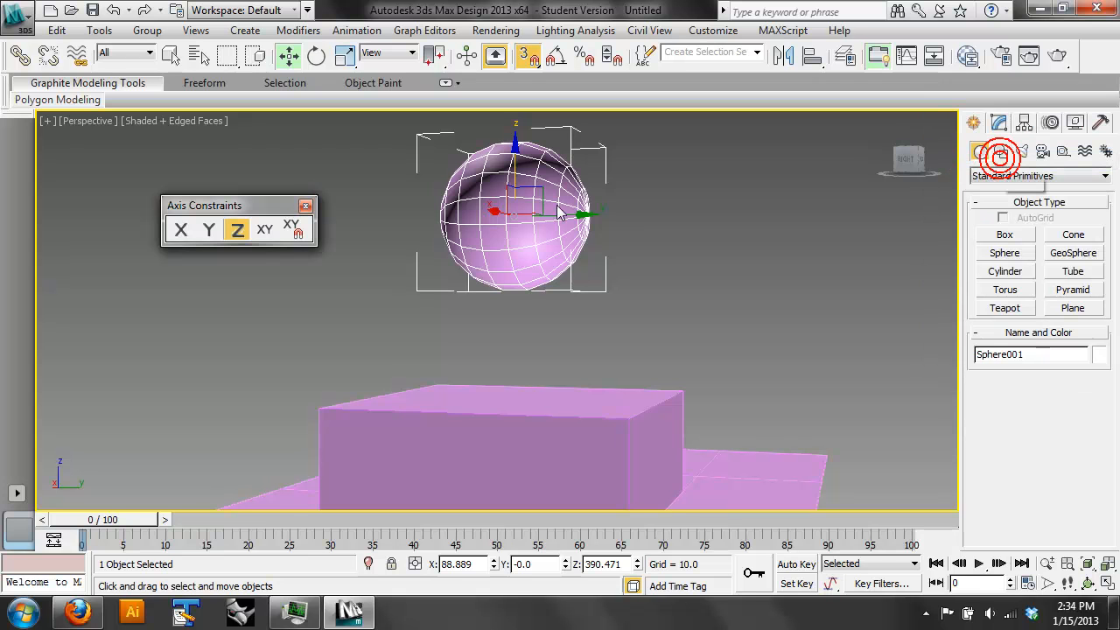
Constrain movement to Z, try snapping the sphere's bottom vertex onto the box's near top corner, and undo the move
{"action": "left_click", "coordinate": [242, 233]}
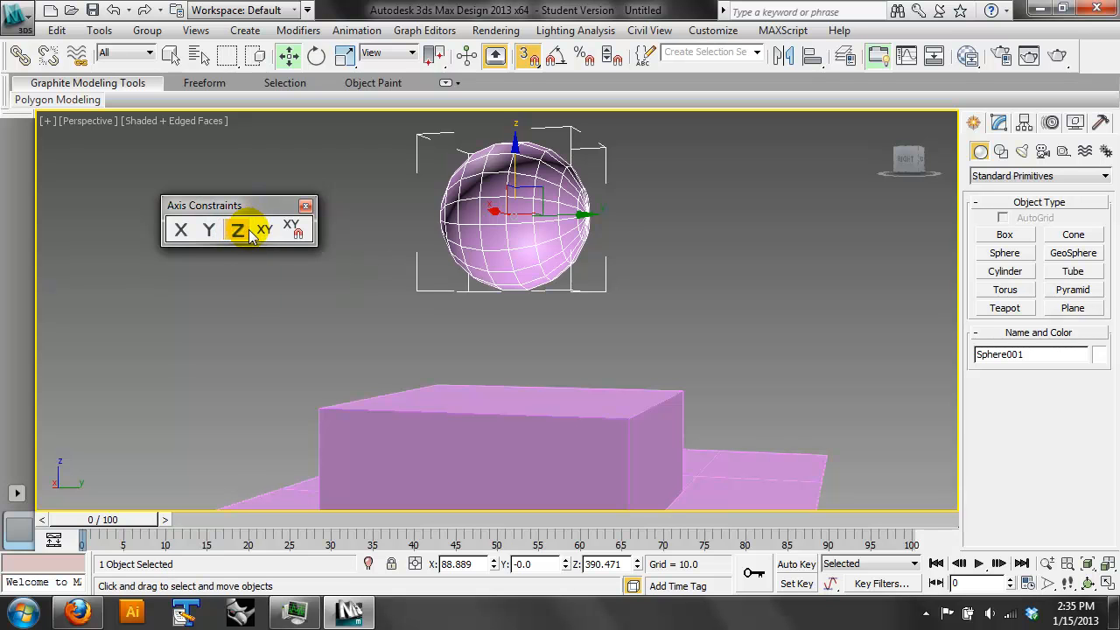
{"action": "left_click", "coordinate": [181, 230]}
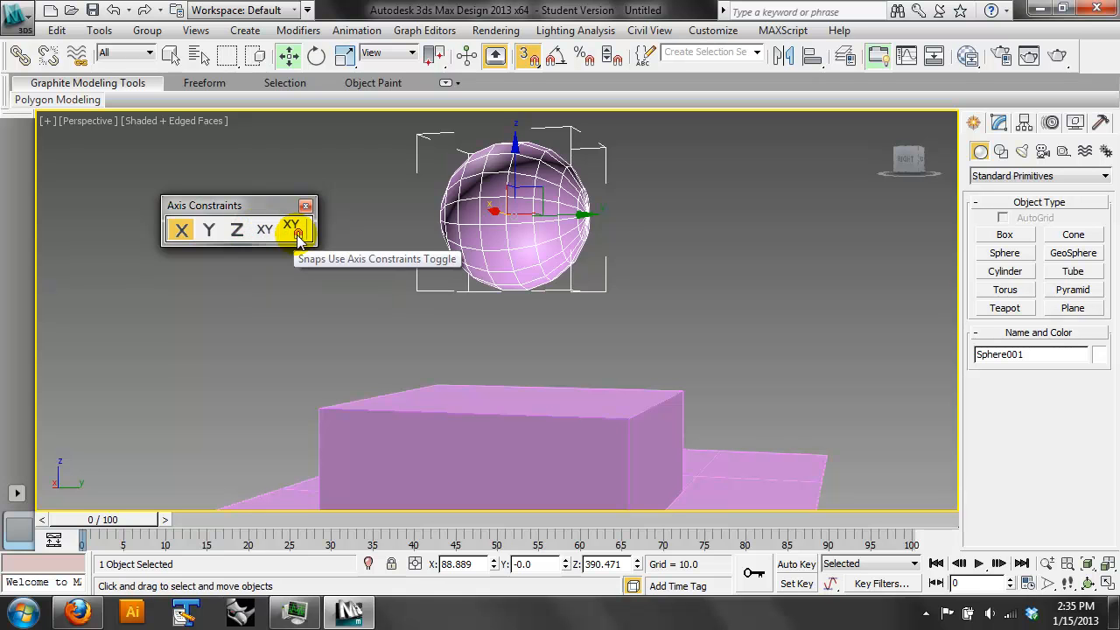
{"action": "left_click", "coordinate": [237, 230]}
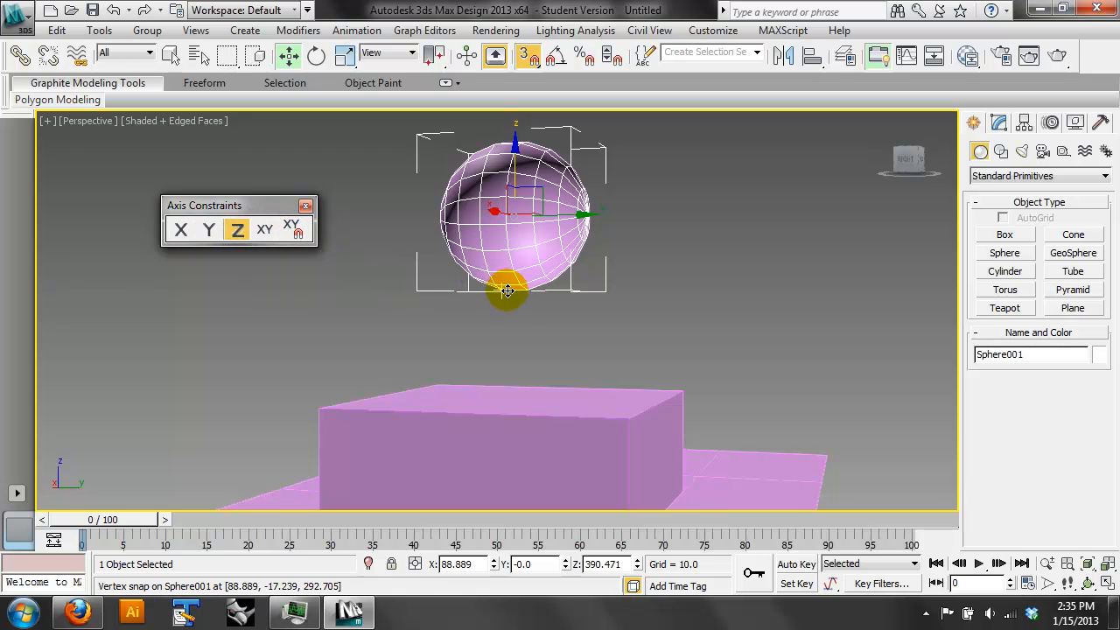
{"action": "left_click_drag", "start_coordinate": [522, 280], "coordinate": [630, 412]}
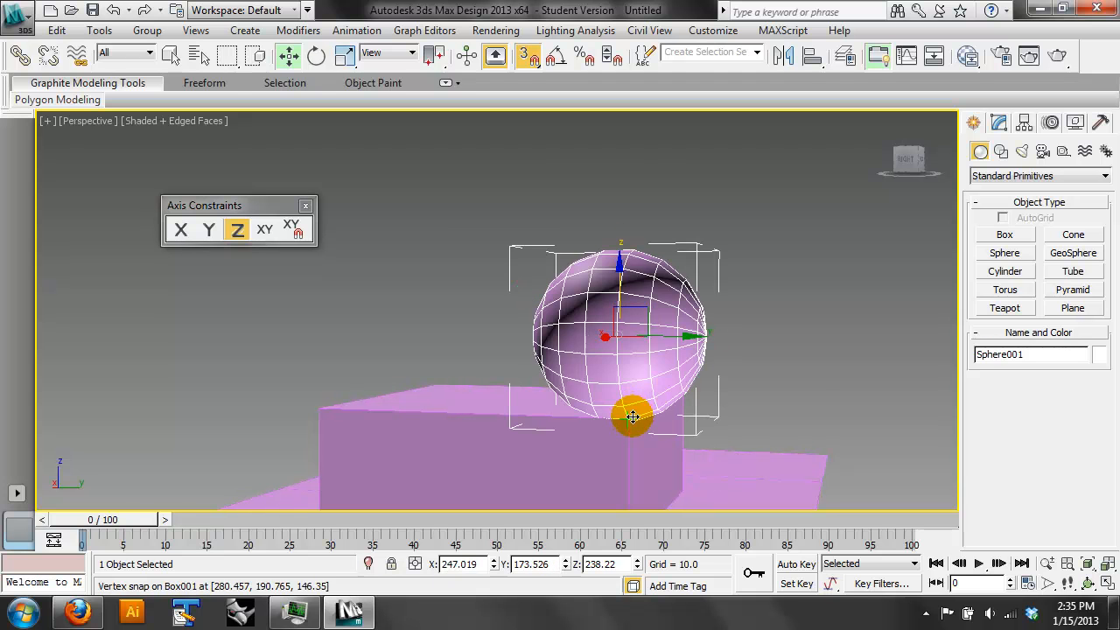
{"action": "key", "text": "ctrl+z"}
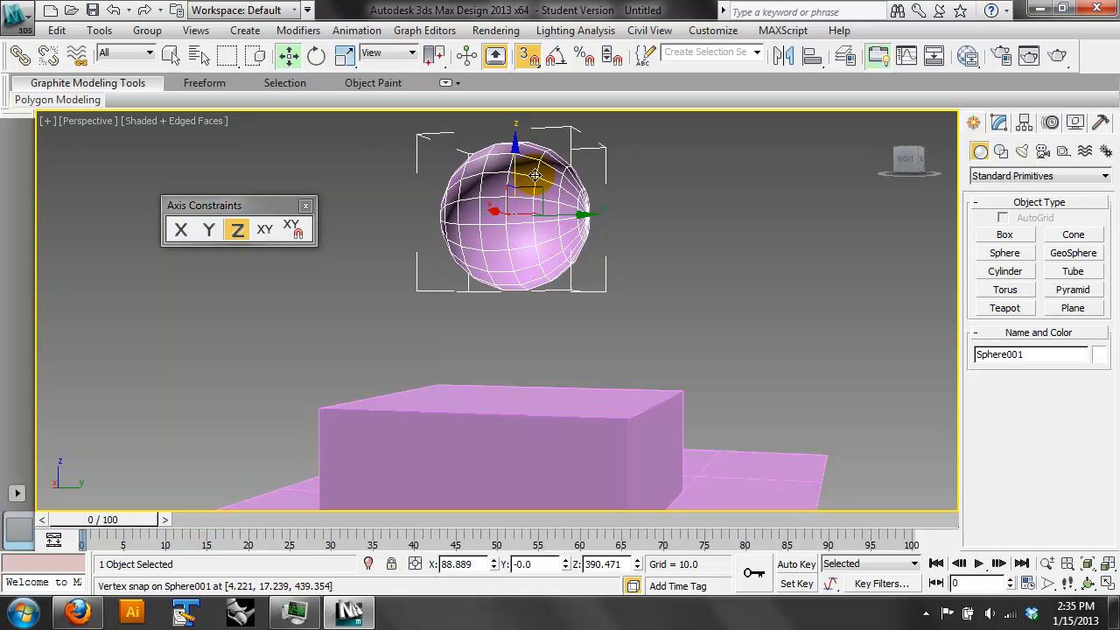
Try moving the sphere down along its Z gizmo axis with vertex snapping to the box's near top corner, to Z 146.35
{"action": "left_click_drag", "start_coordinate": [516, 164], "coordinate": [624, 420]}
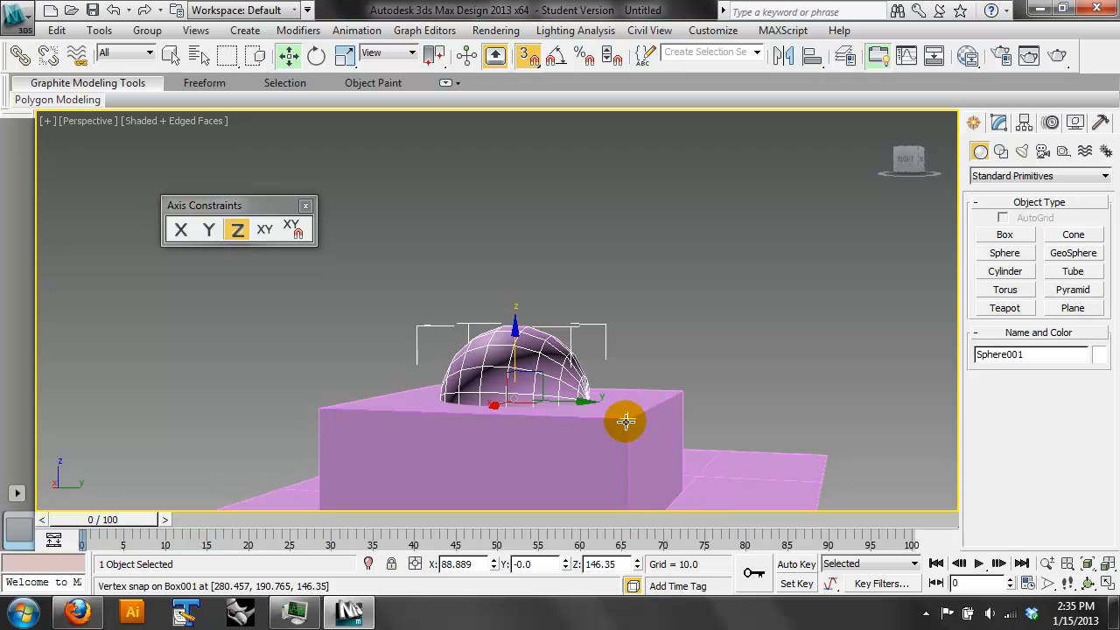
{"action": "scroll", "coordinate": [624, 424], "scroll_direction": "up", "scroll_amount": 5}
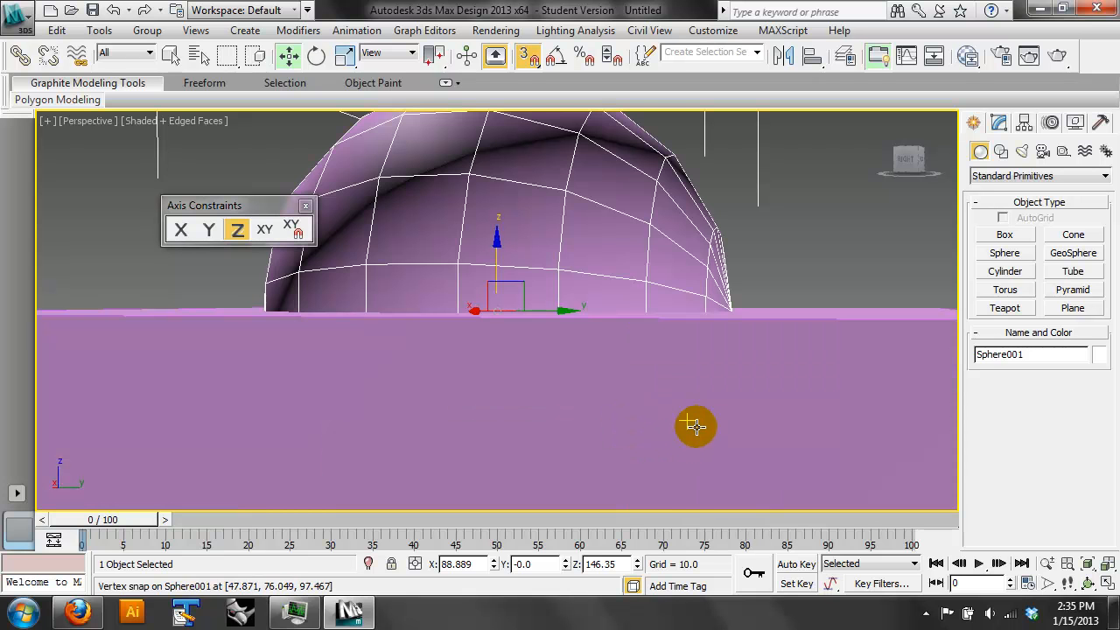
{"action": "left_click", "coordinate": [1088, 582]}
{"action": "left_click_drag", "start_coordinate": [464, 253], "coordinate": [477, 305]}
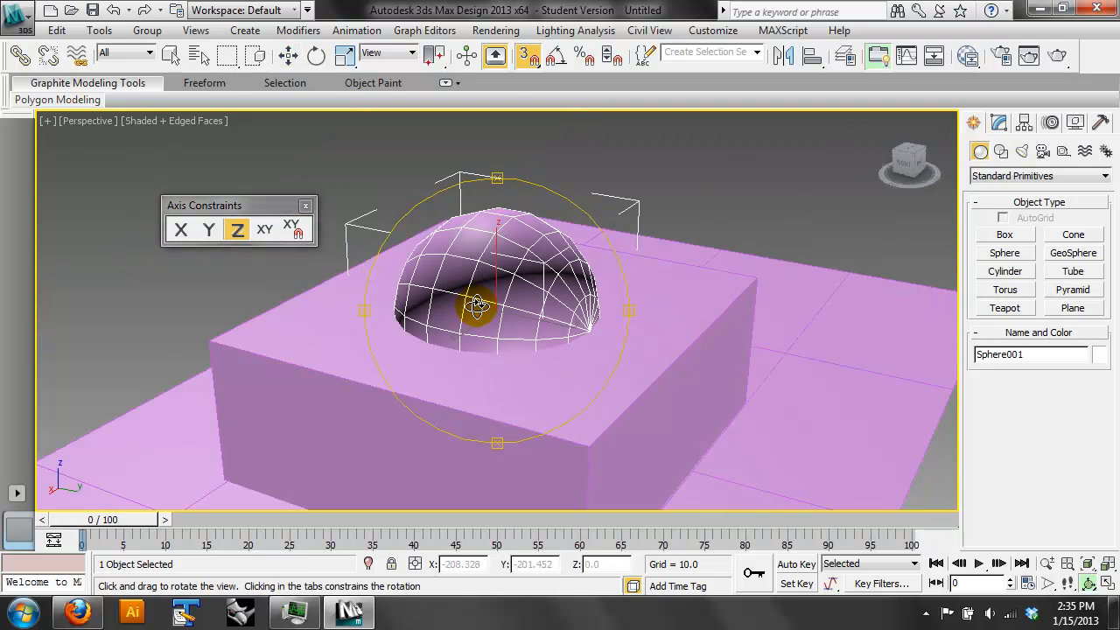
Enable Snaps Use Axis Constraints and snap the sphere's bottom vertex along Z to the box's top height, at Z 244.116
{"action": "left_click", "coordinate": [295, 230]}
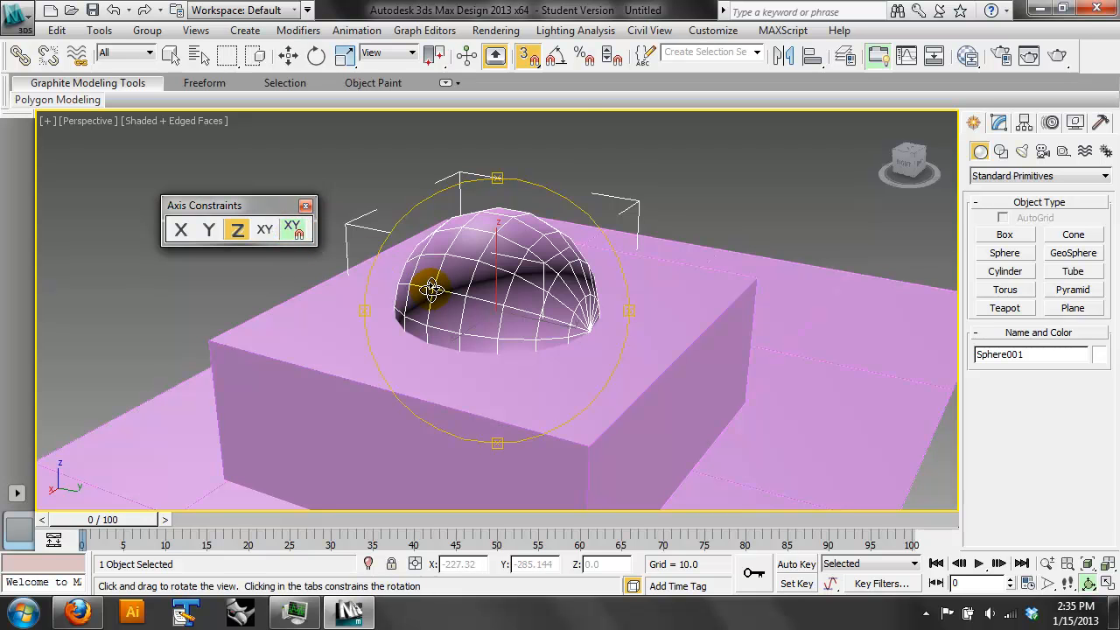
{"action": "left_click_drag", "start_coordinate": [432, 292], "coordinate": [540, 274]}
{"action": "left_click", "coordinate": [289, 55]}
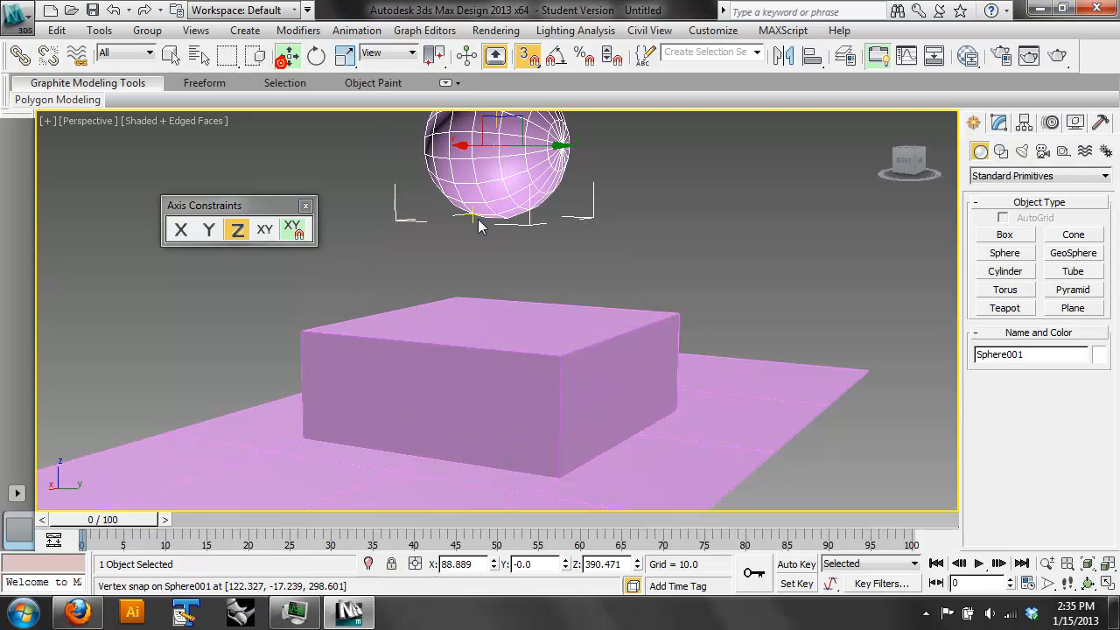
{"action": "left_click_drag", "start_coordinate": [509, 218], "coordinate": [670, 317]}
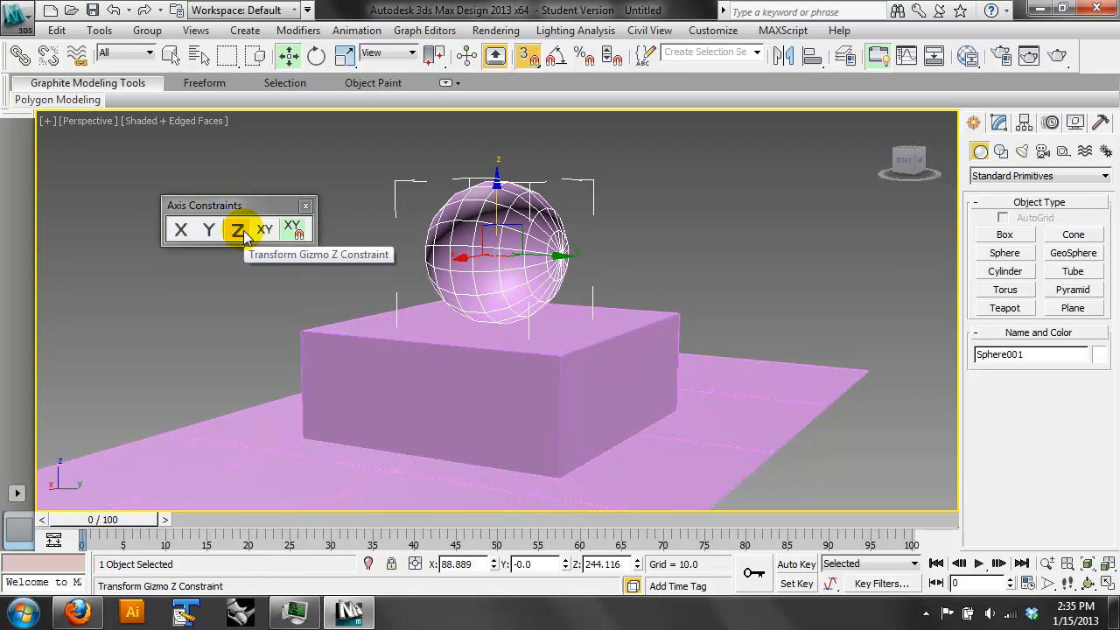
{"action": "left_click", "coordinate": [296, 229]}
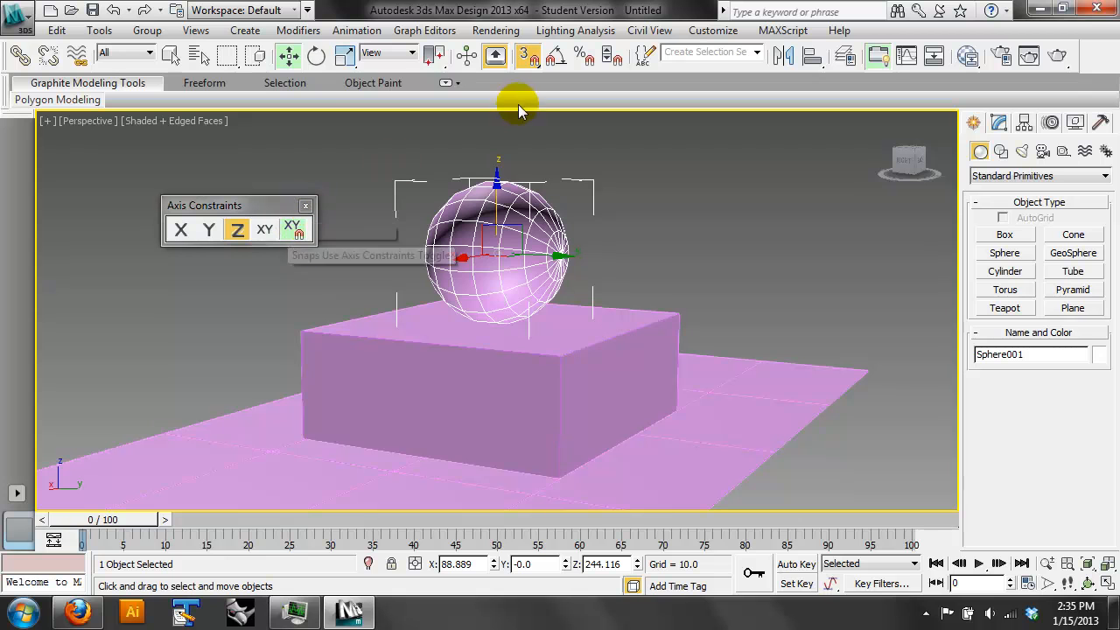
Constrain movement to Y and try snapping the sphere's side pole vertex in line with the box's top corner, to Y 290.04
{"action": "left_click", "coordinate": [1085, 583]}
{"action": "mouse_move", "coordinate": [573, 302]}
{"action": "left_mouse_down"}
{"action": "mouse_move", "coordinate": [574, 292]}
{"action": "mouse_move", "coordinate": [707, 292]}
{"action": "mouse_move", "coordinate": [636, 332]}
{"action": "mouse_move", "coordinate": [580, 312]}
{"action": "mouse_move", "coordinate": [594, 309]}
{"action": "left_mouse_up"}
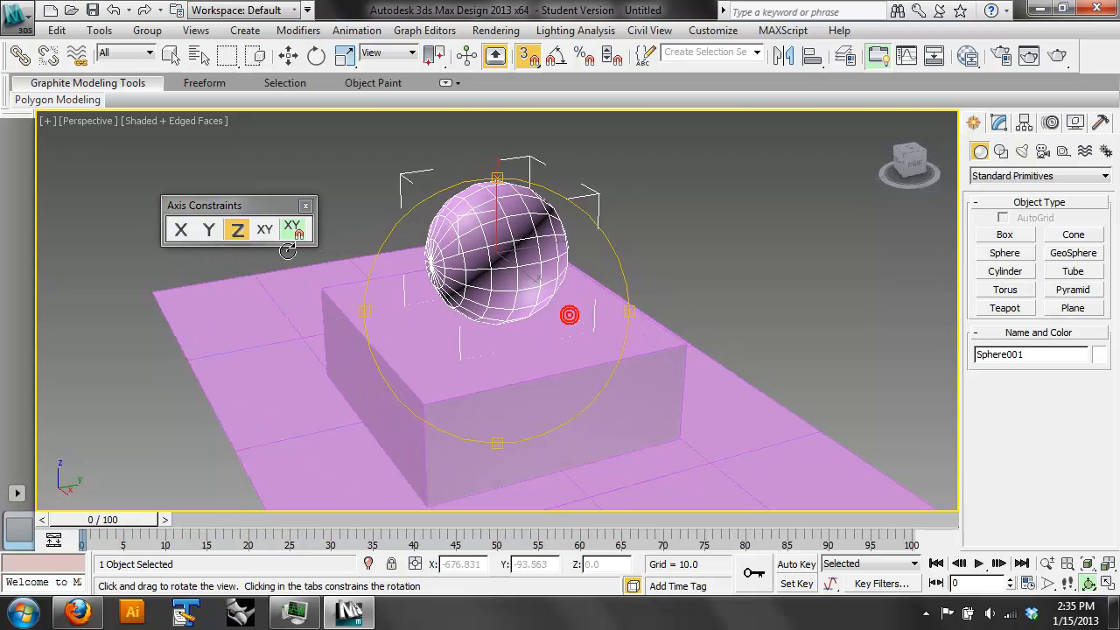
{"action": "left_click", "coordinate": [208, 229]}
{"action": "left_click", "coordinate": [289, 56]}
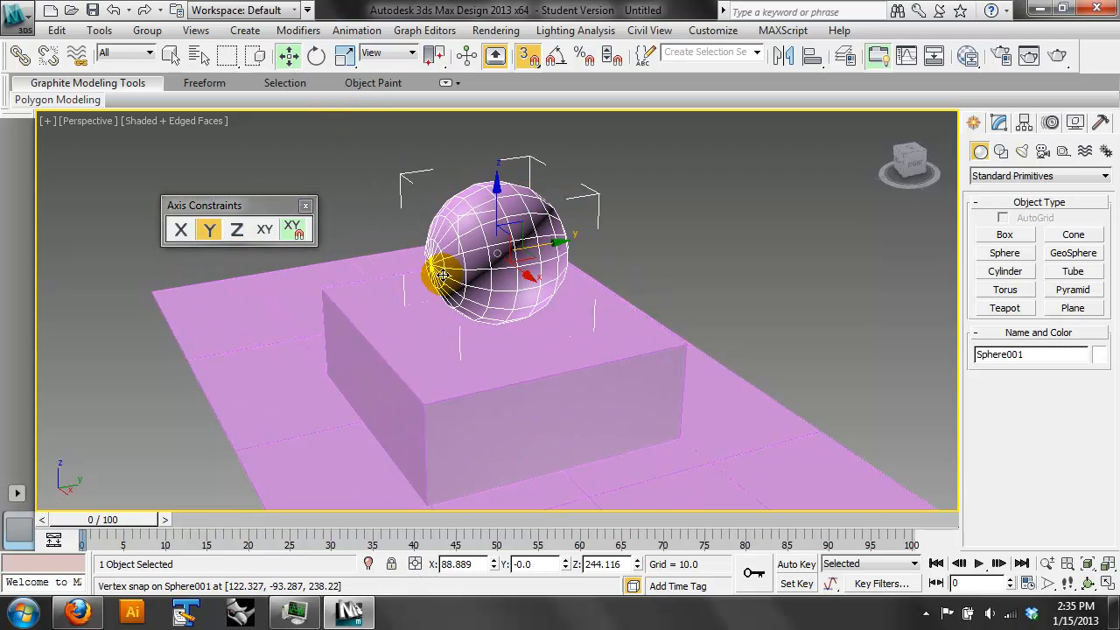
{"action": "left_click_drag", "start_coordinate": [431, 266], "coordinate": [678, 339]}
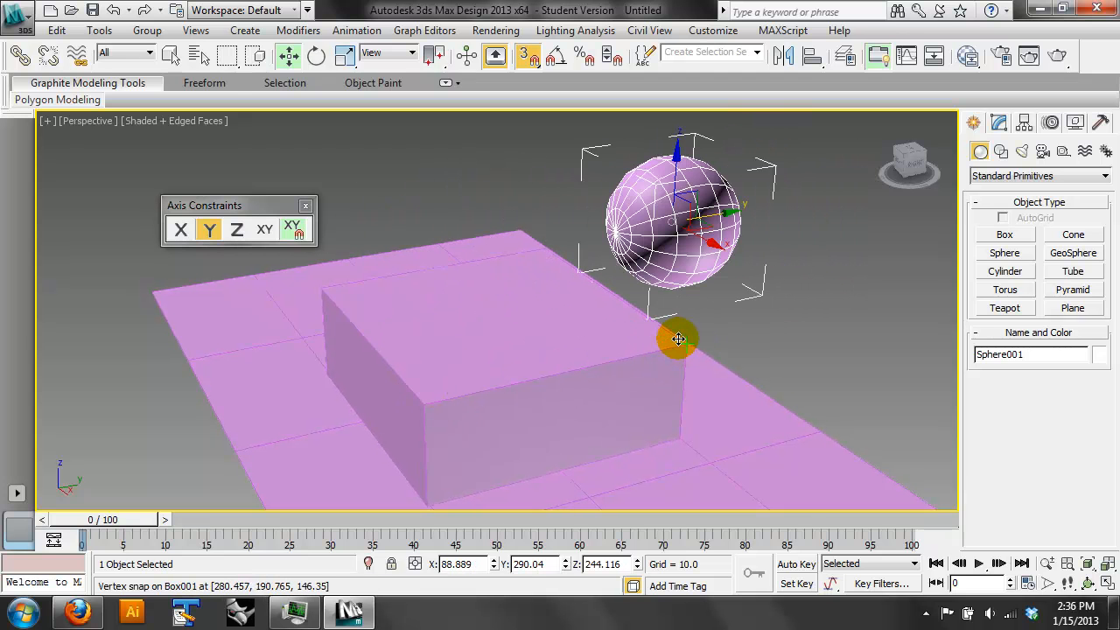
{"action": "left_click", "coordinate": [1087, 582]}
{"action": "left_click_drag", "start_coordinate": [618, 269], "coordinate": [520, 248]}
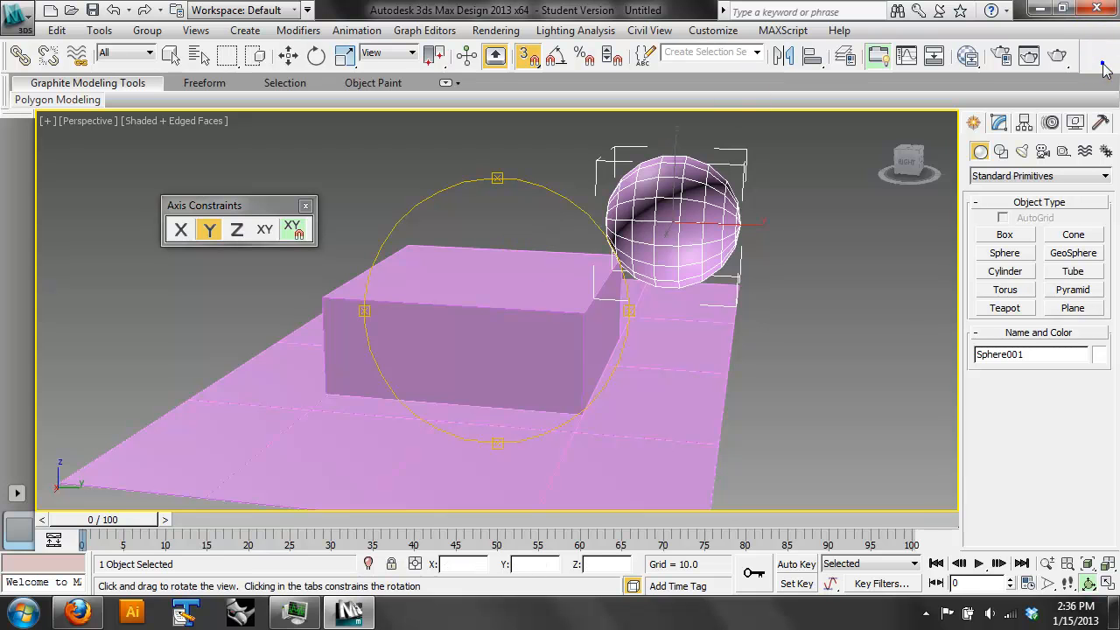
Review the list of available toolbars and close the floating Axis Constraints toolbar
{"action": "right_click", "coordinate": [1085, 87]}
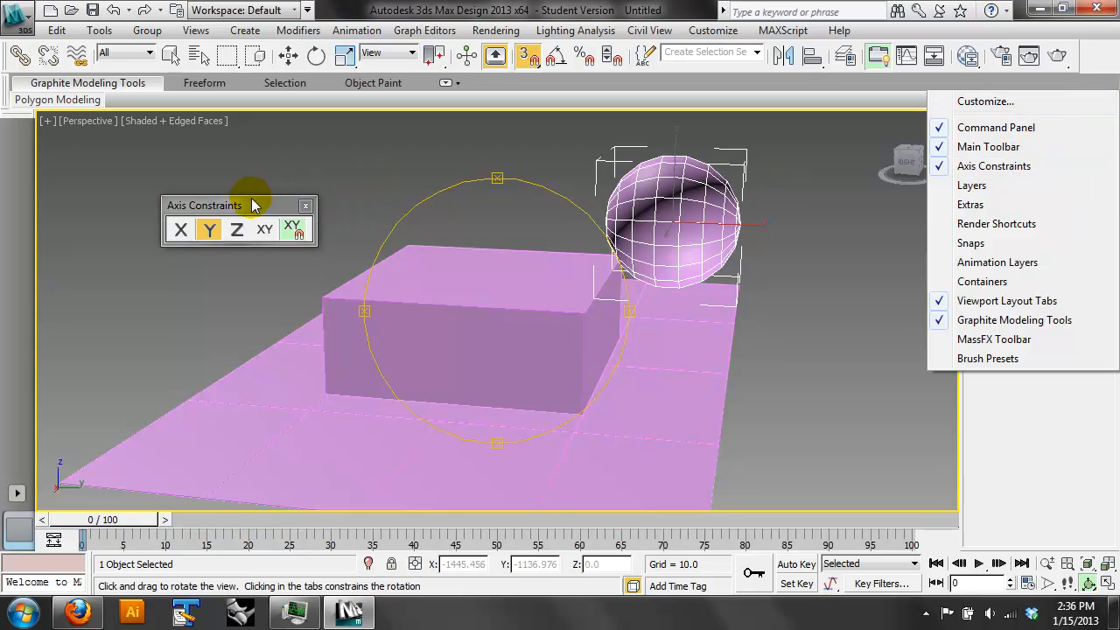
{"action": "left_click_drag", "start_coordinate": [246, 197], "coordinate": [250, 199]}
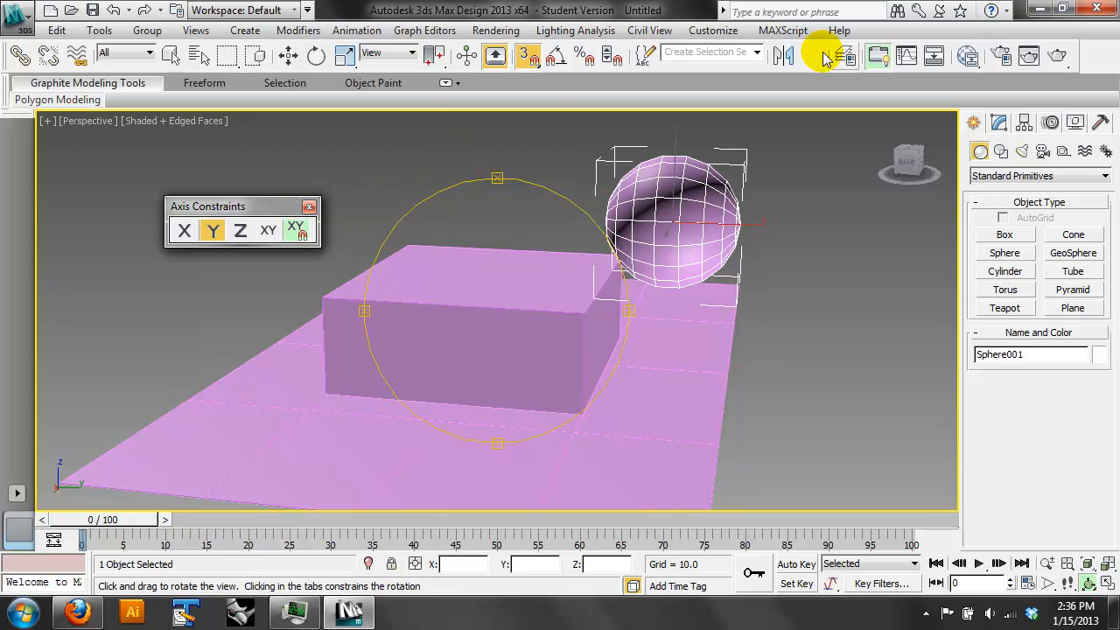
{"action": "right_click", "coordinate": [1093, 53]}
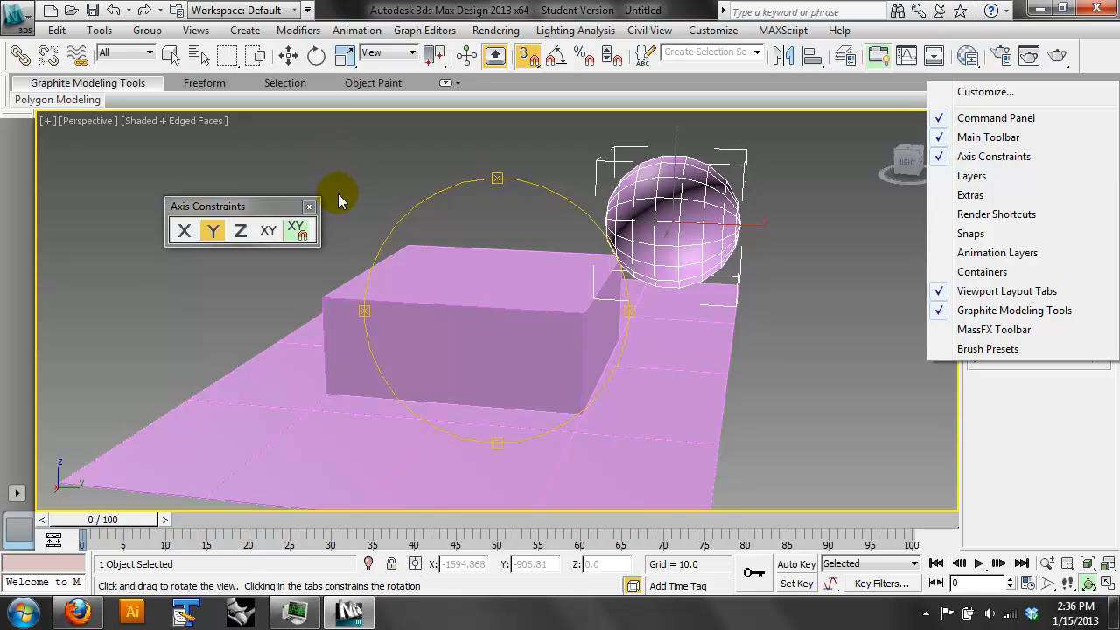
{"action": "left_click", "coordinate": [296, 226]}
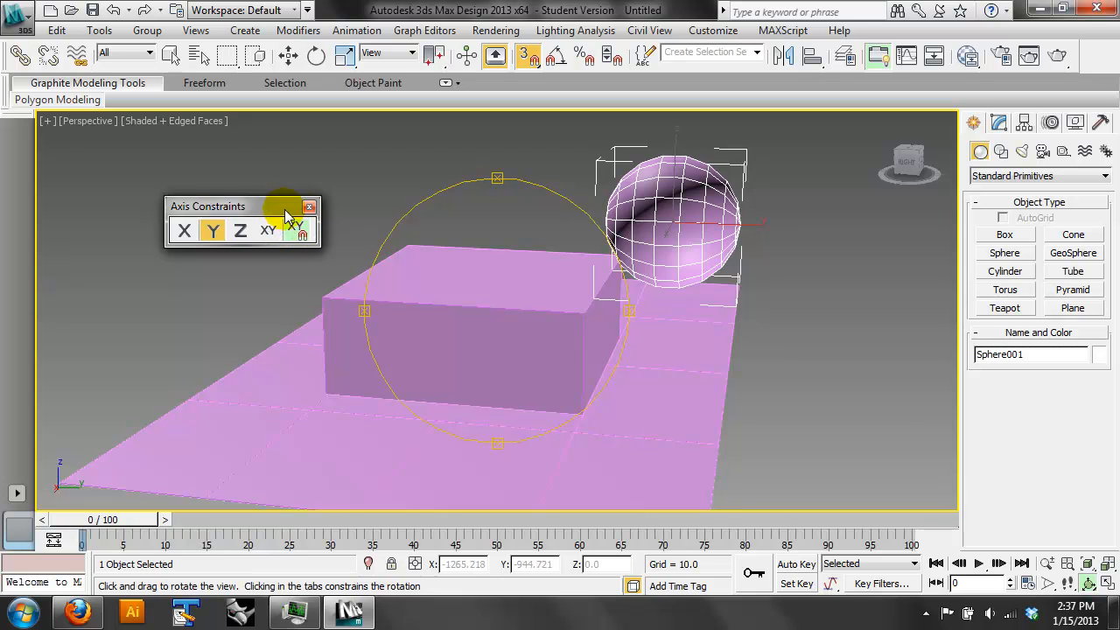
{"action": "left_click", "coordinate": [309, 207]}
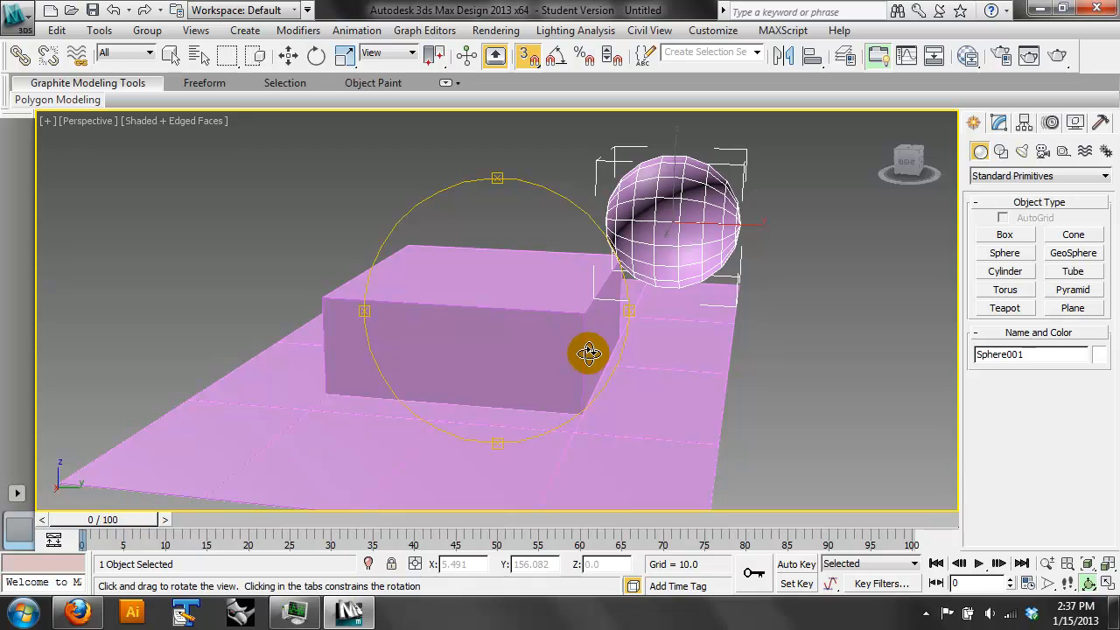
Switch the viewport to the Front view and check the active snap types in Grid and Snap Settings
{"action": "left_click_drag", "start_coordinate": [615, 285], "coordinate": [471, 234]}
{"action": "key", "text": "f"}
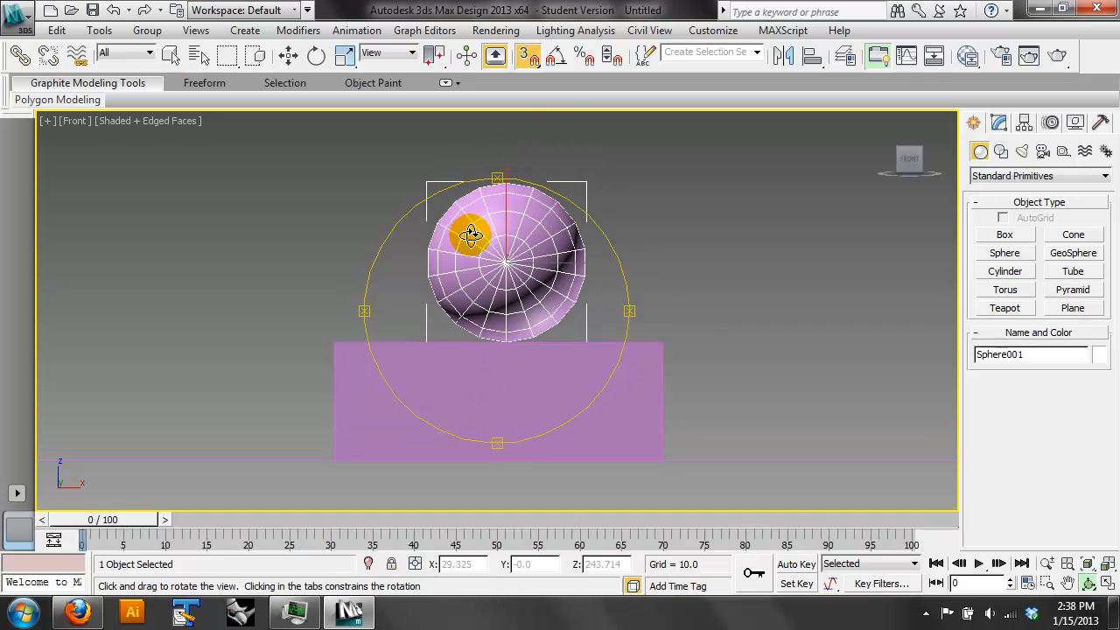
{"action": "right_click", "coordinate": [526, 54]}
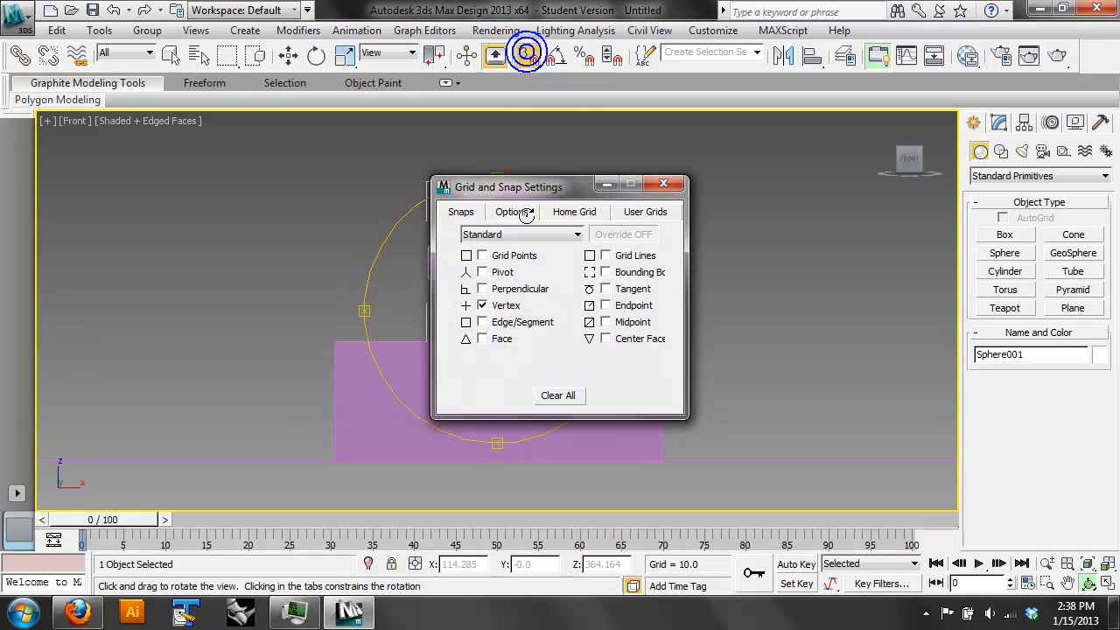
{"action": "left_click", "coordinate": [663, 183]}
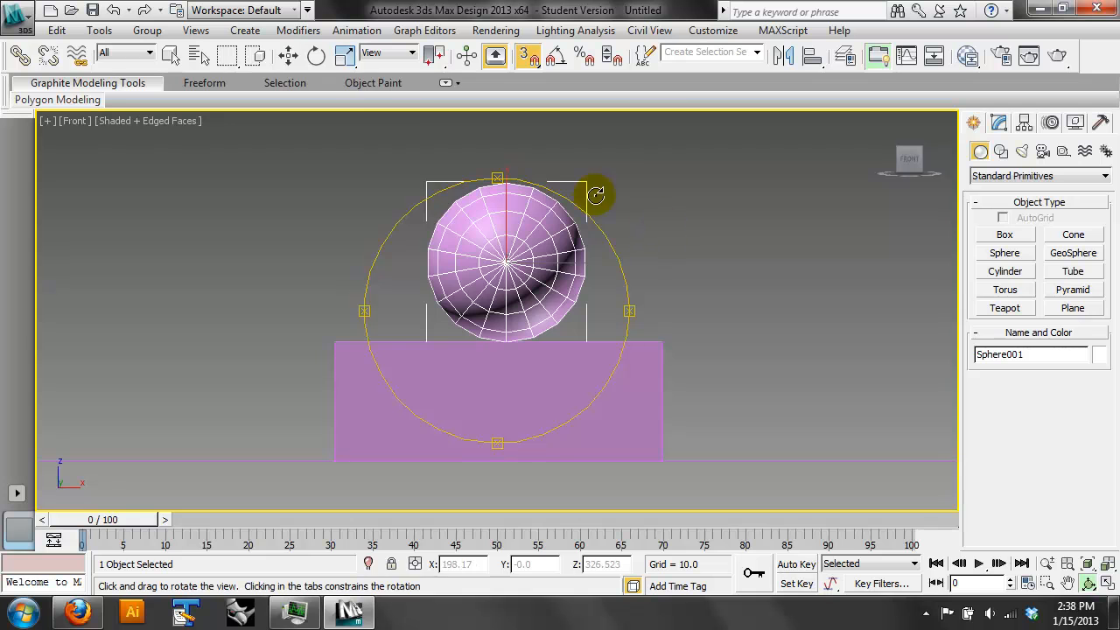
Activate the Move tool and look at the sphere's Move Transform Type-In values
{"action": "left_click", "coordinate": [296, 58]}
{"action": "right_click", "coordinate": [300, 59]}
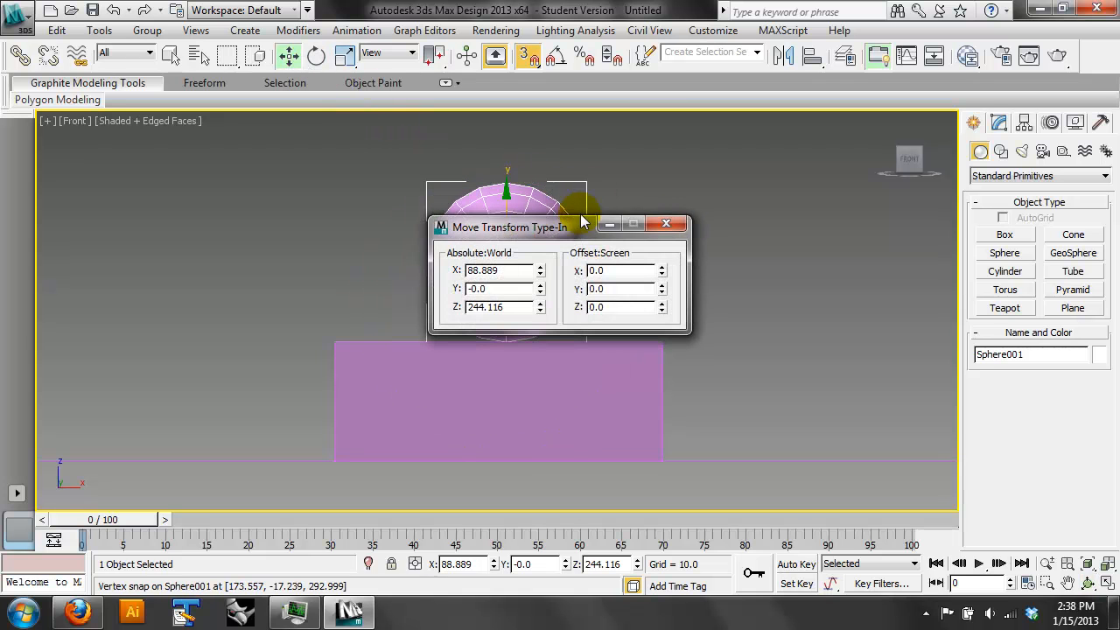
{"action": "left_click", "coordinate": [666, 227]}
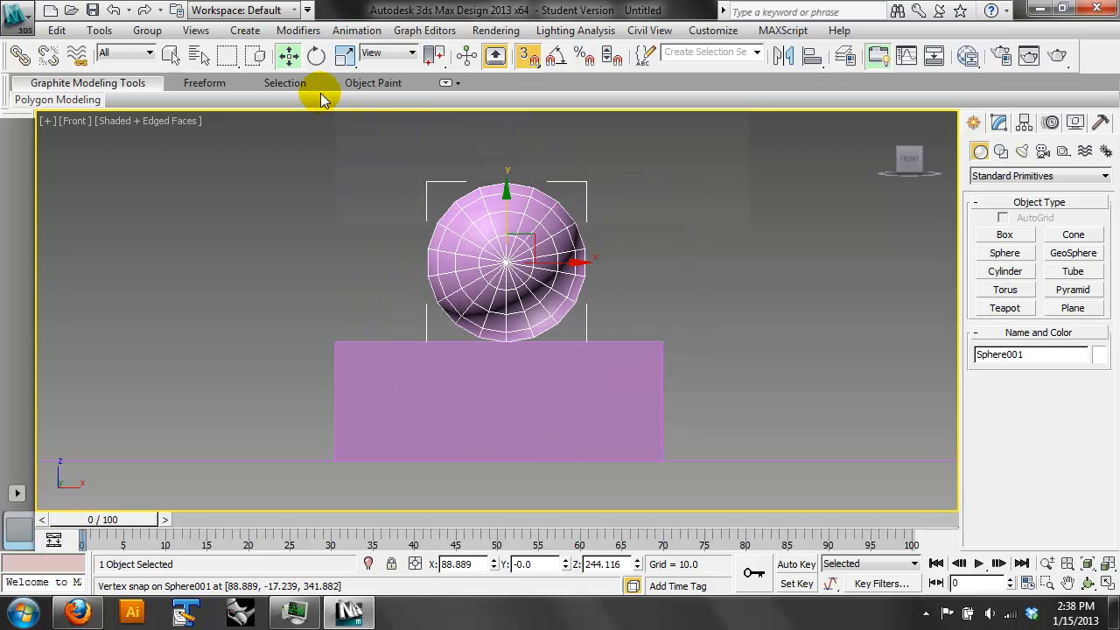
Reselect the sphere and move it along X past the box's side to about X 419
{"action": "left_click", "coordinate": [298, 235]}
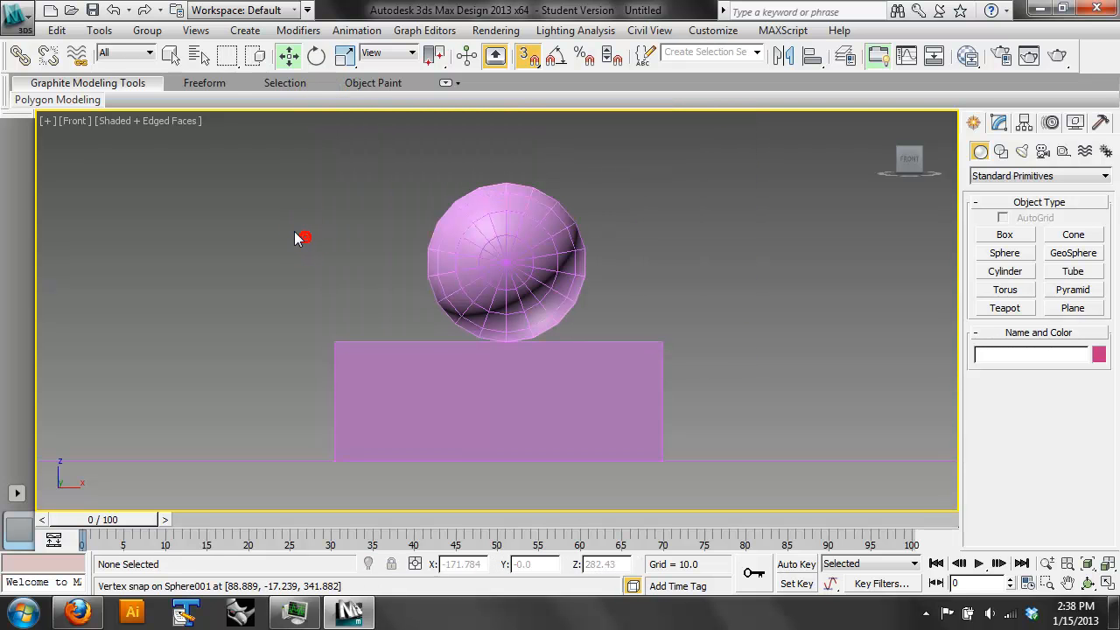
{"action": "left_click", "coordinate": [530, 254]}
{"action": "left_click_drag", "start_coordinate": [552, 262], "coordinate": [842, 289]}
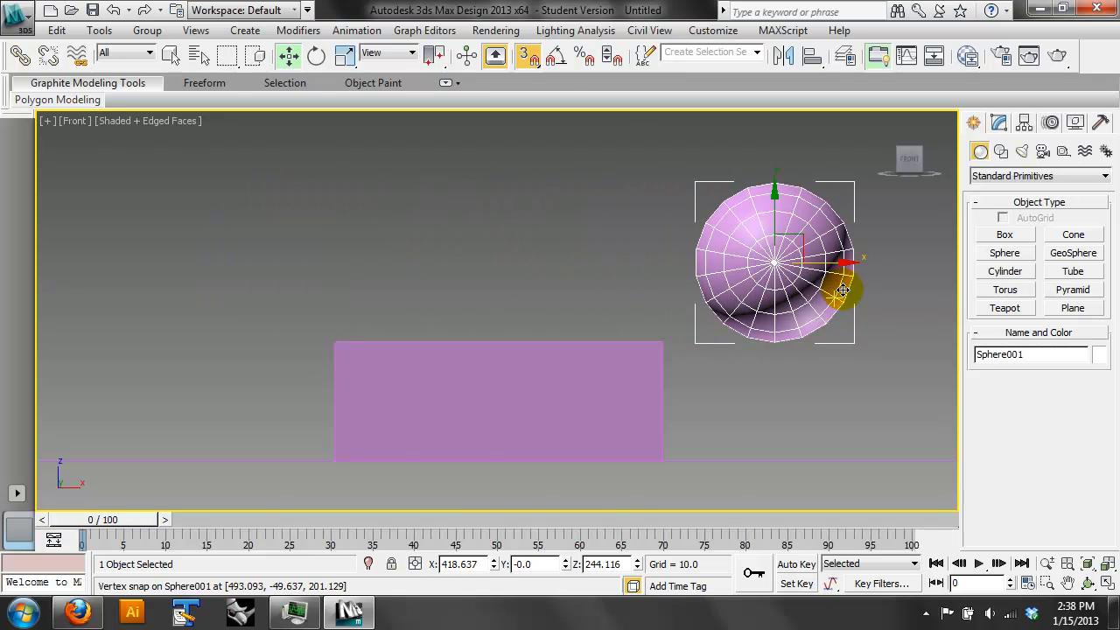
{"action": "key", "text": "z"}
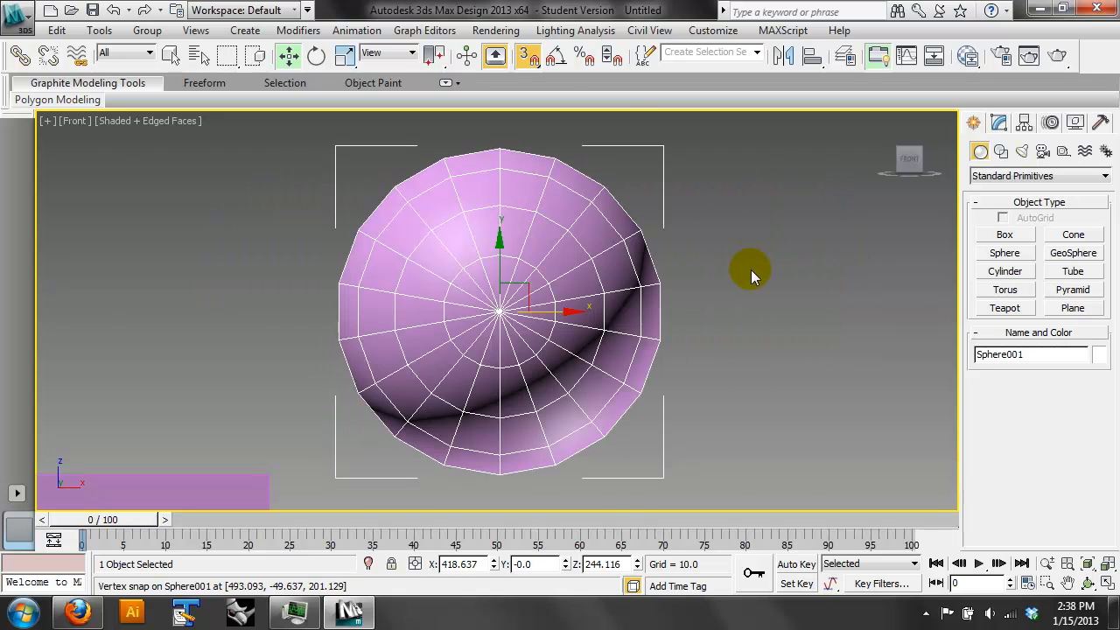
Undo the sphere's last move along X and clear the selection
{"action": "key", "text": "ctrl+z"}
{"action": "middle_click_drag", "start_coordinate": [539, 298], "coordinate": [772, 274]}
{"action": "scroll", "coordinate": [771, 275], "scroll_direction": "down", "scroll_amount": 3}
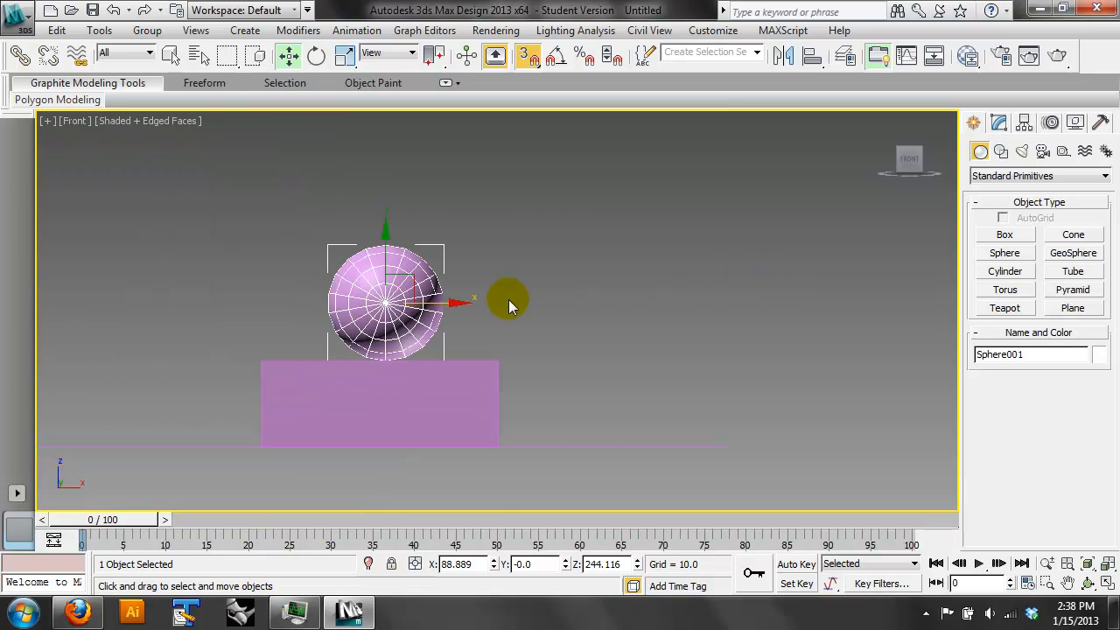
{"action": "left_click", "coordinate": [509, 301]}
{"action": "middle_click_drag", "start_coordinate": [687, 280], "coordinate": [730, 310]}
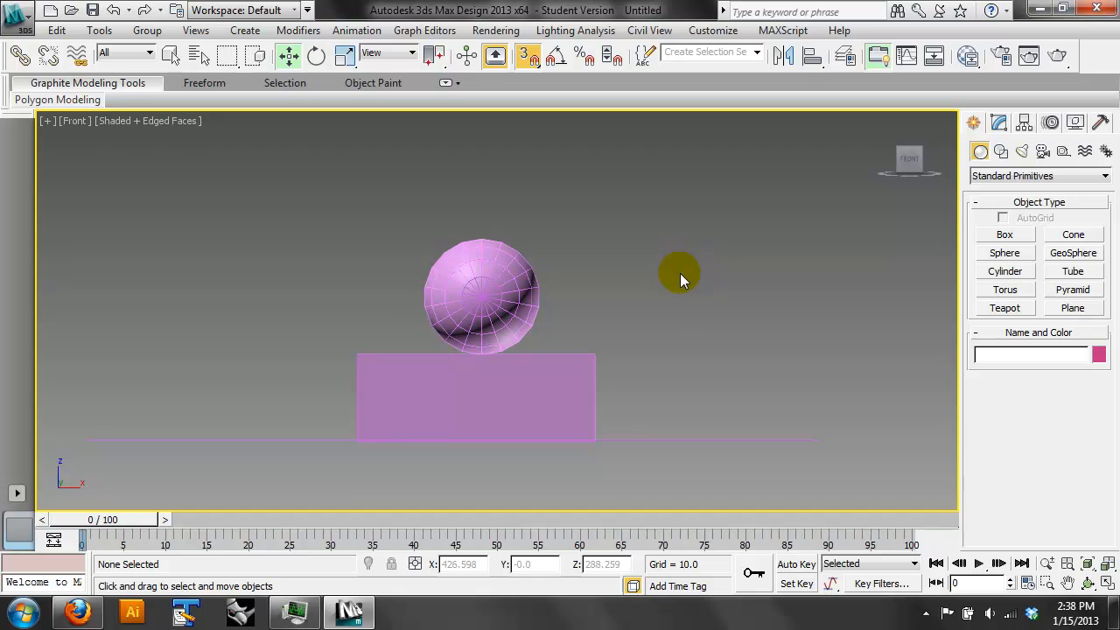
Set the sphere's absolute world position to X 90 and Z 245 with the Move Transform Type-In
{"action": "right_click", "coordinate": [291, 61]}
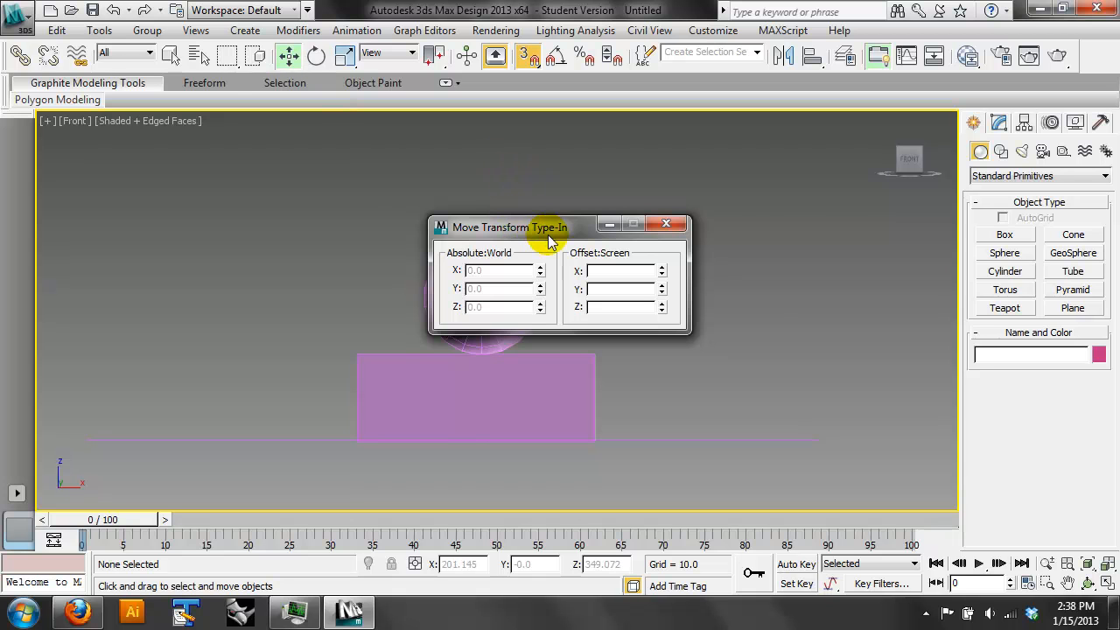
{"action": "left_click_drag", "start_coordinate": [549, 235], "coordinate": [725, 200]}
{"action": "left_click", "coordinate": [519, 277]}
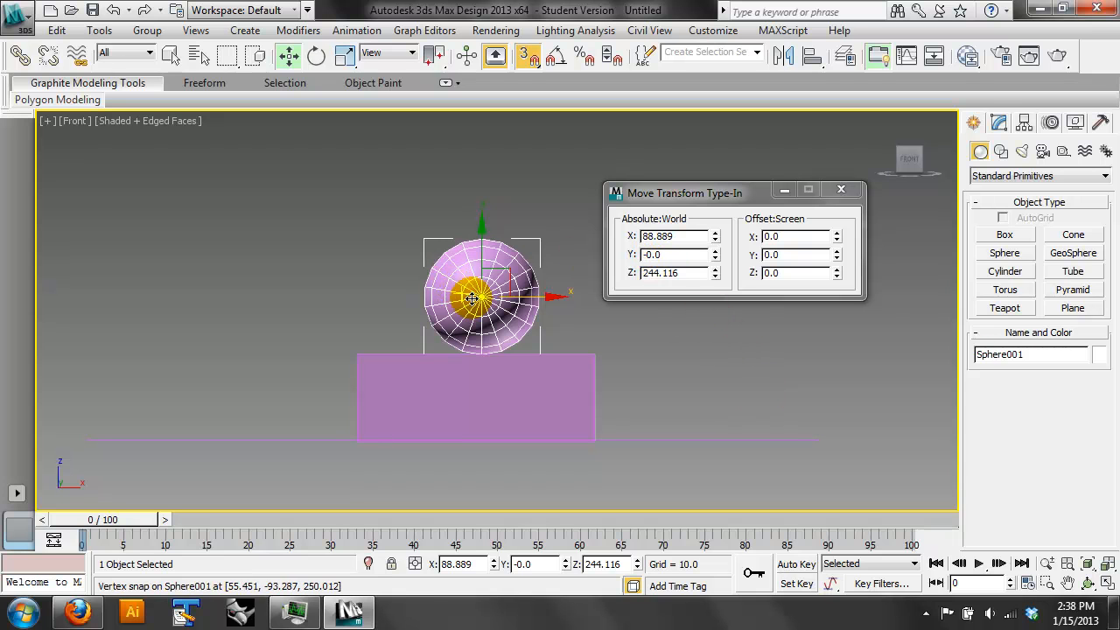
{"action": "double_click", "coordinate": [676, 236]}
{"action": "type", "text": "90"}
{"action": "key", "text": "Return"}
{"action": "double_click", "coordinate": [674, 272]}
{"action": "type", "text": "245"}
{"action": "key", "text": "Return"}
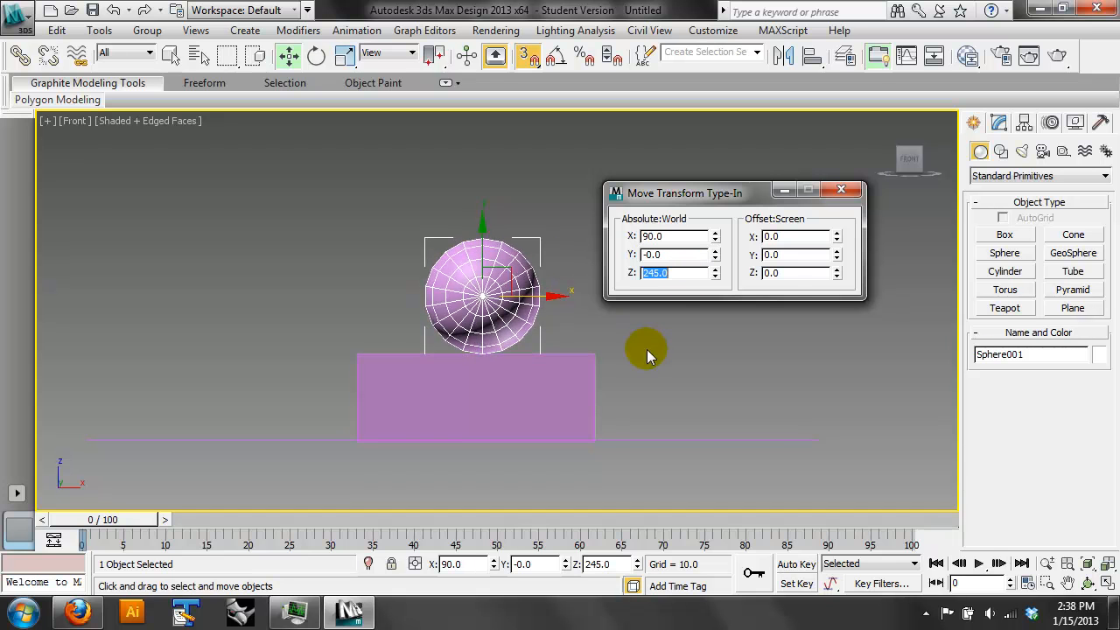
Offset the sphere by 100 along the screen X axis
{"action": "double_click", "coordinate": [788, 236]}
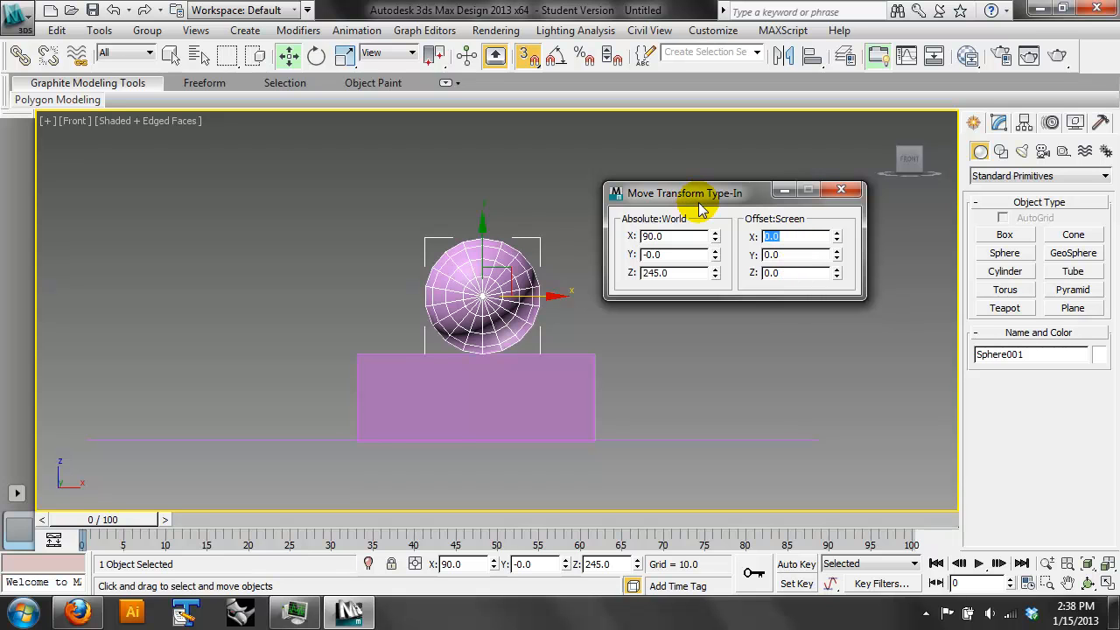
{"action": "type", "text": "100"}
{"action": "key", "text": "Return"}
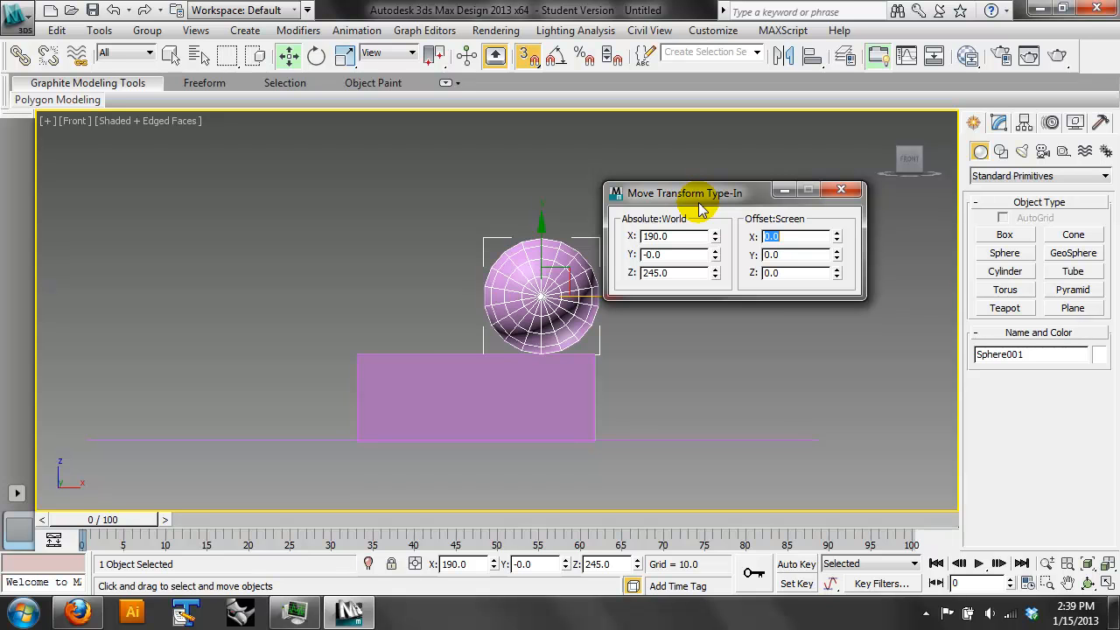
Check the display unit scale options in Units Setup and cancel without changing them
{"action": "left_click", "coordinate": [728, 30]}
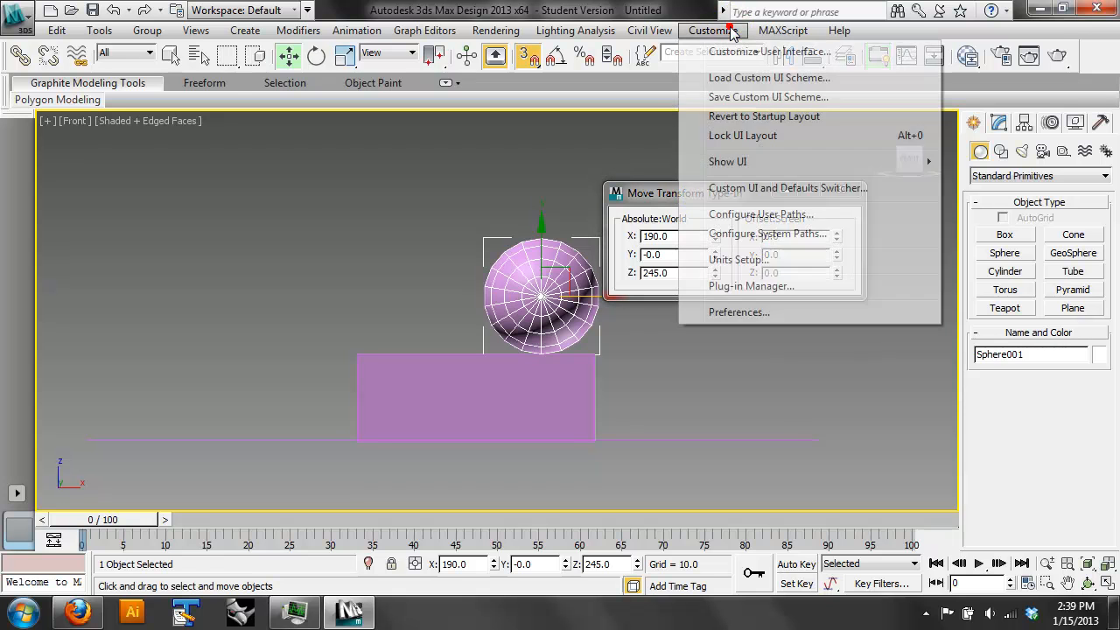
{"action": "left_click", "coordinate": [726, 261]}
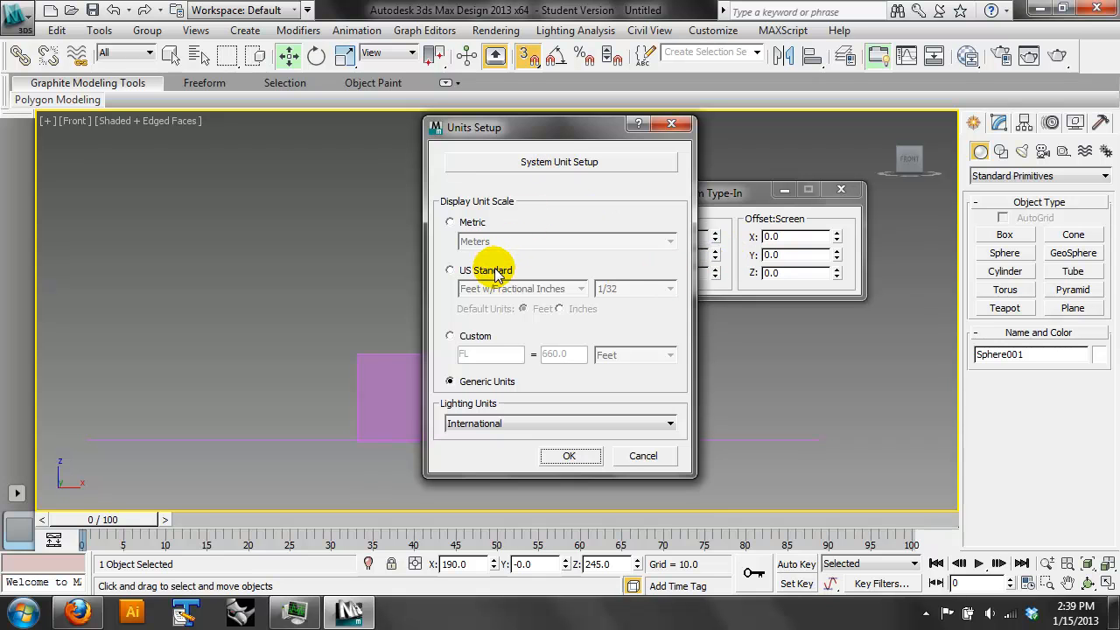
{"action": "left_click", "coordinate": [665, 456]}
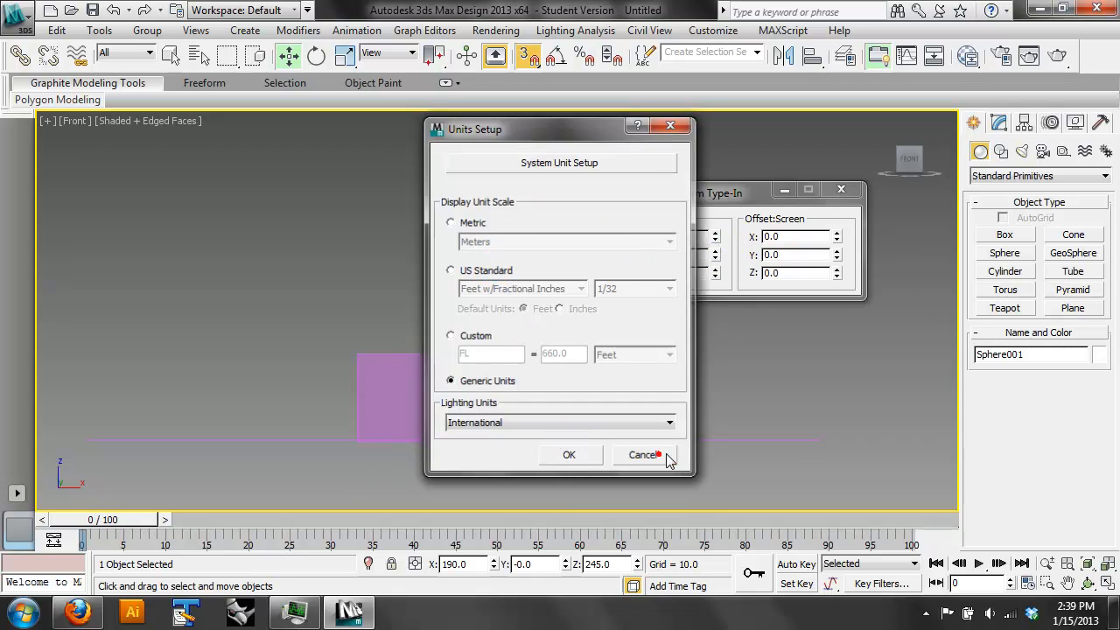
{"action": "left_click_drag", "start_coordinate": [710, 188], "coordinate": [748, 178]}
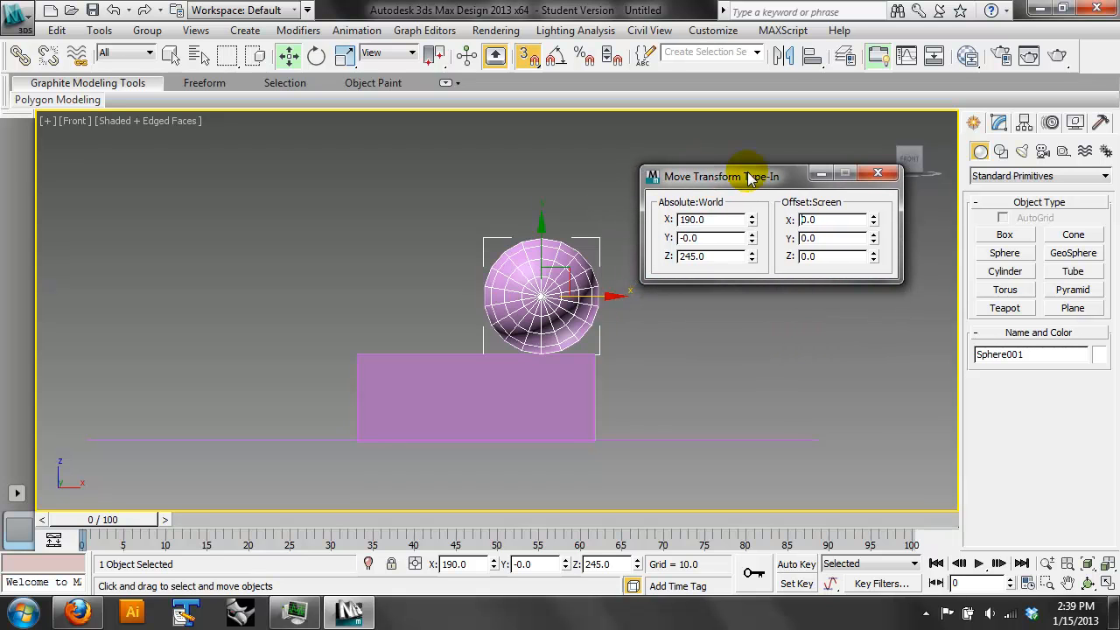
{"action": "left_click", "coordinate": [719, 30]}
{"action": "left_click", "coordinate": [737, 259]}
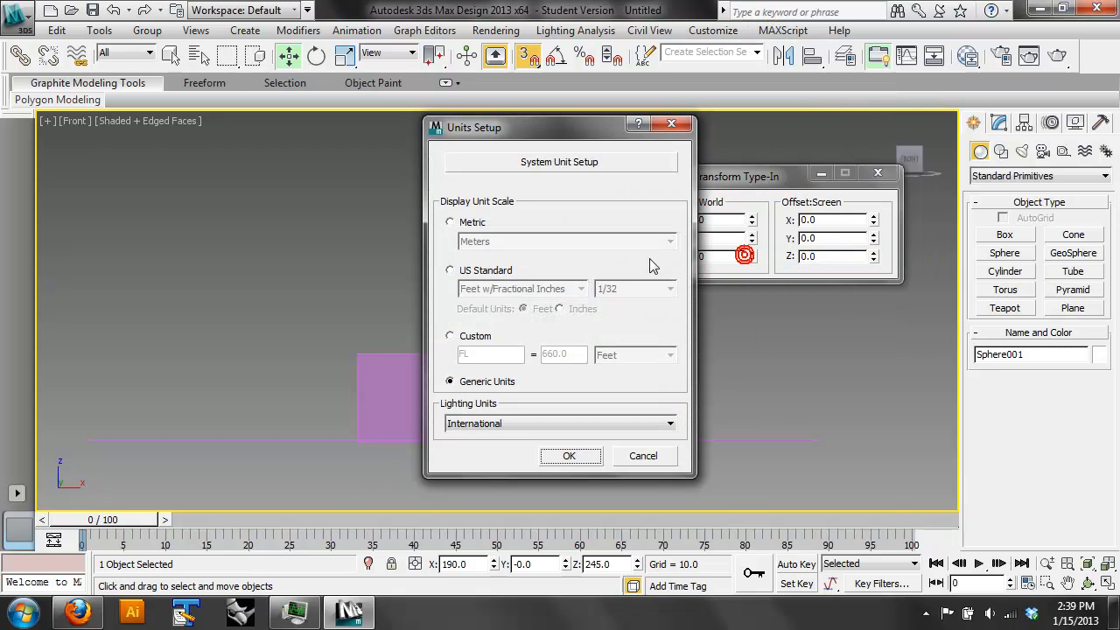
{"action": "left_click", "coordinate": [498, 271]}
{"action": "left_click", "coordinate": [644, 456]}
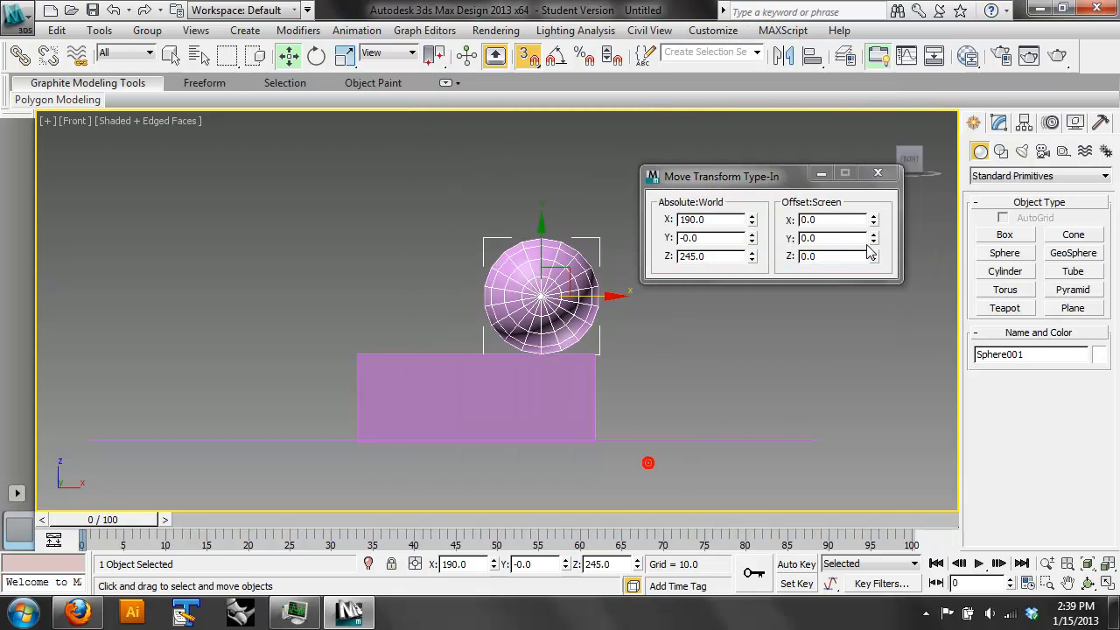
Close the Move Transform Type-In window and deselect the sphere
{"action": "left_click", "coordinate": [877, 173]}
{"action": "right_click", "coordinate": [289, 55]}
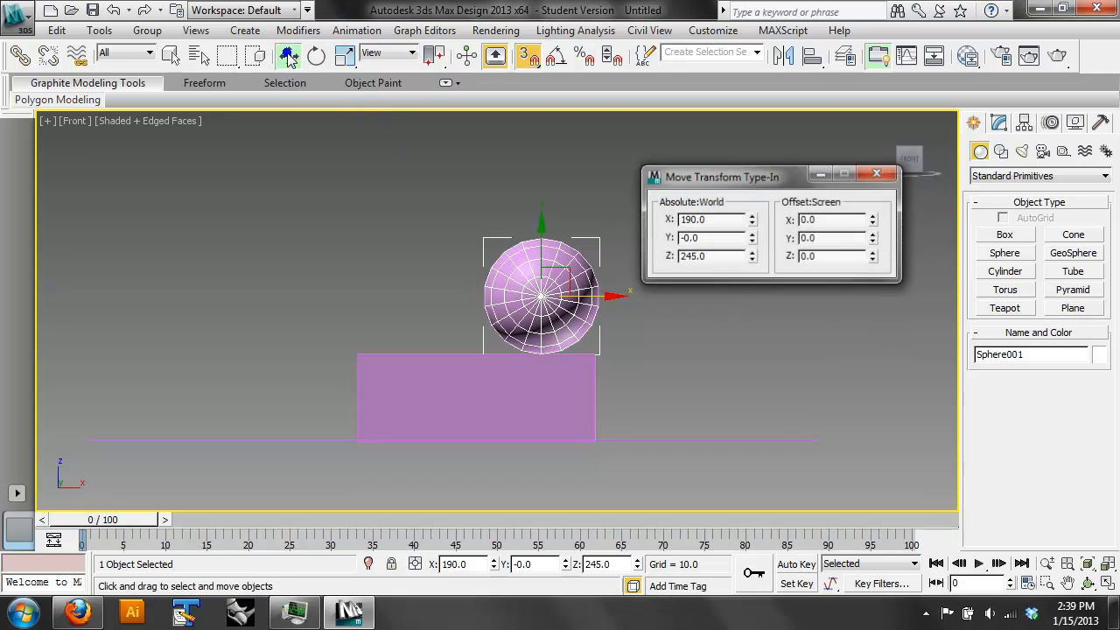
{"action": "left_click", "coordinate": [882, 174]}
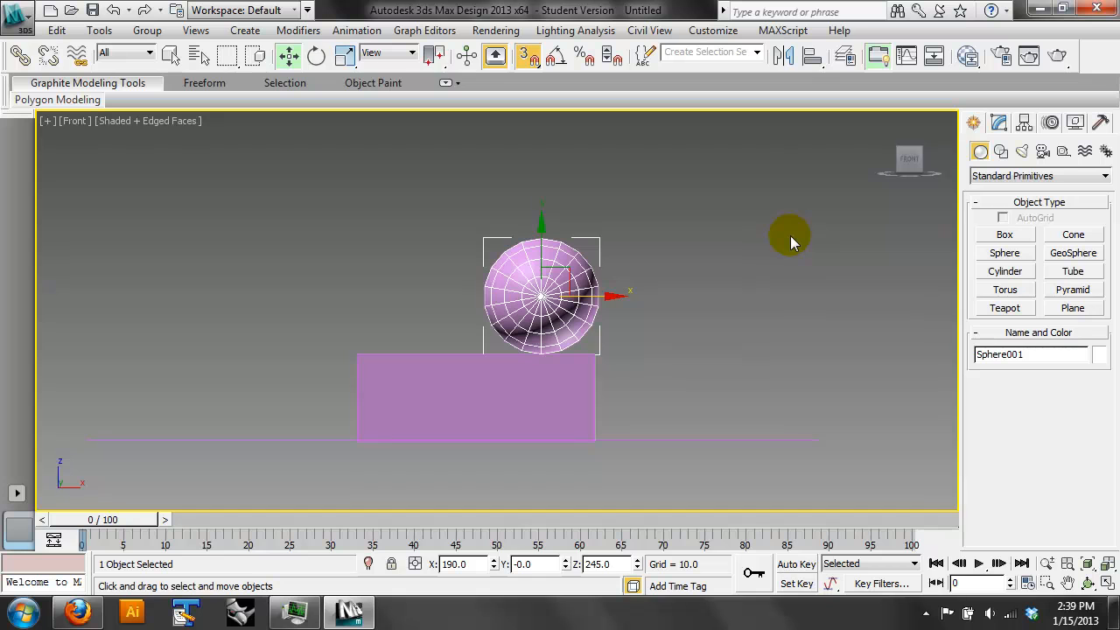
{"action": "left_click", "coordinate": [776, 207]}
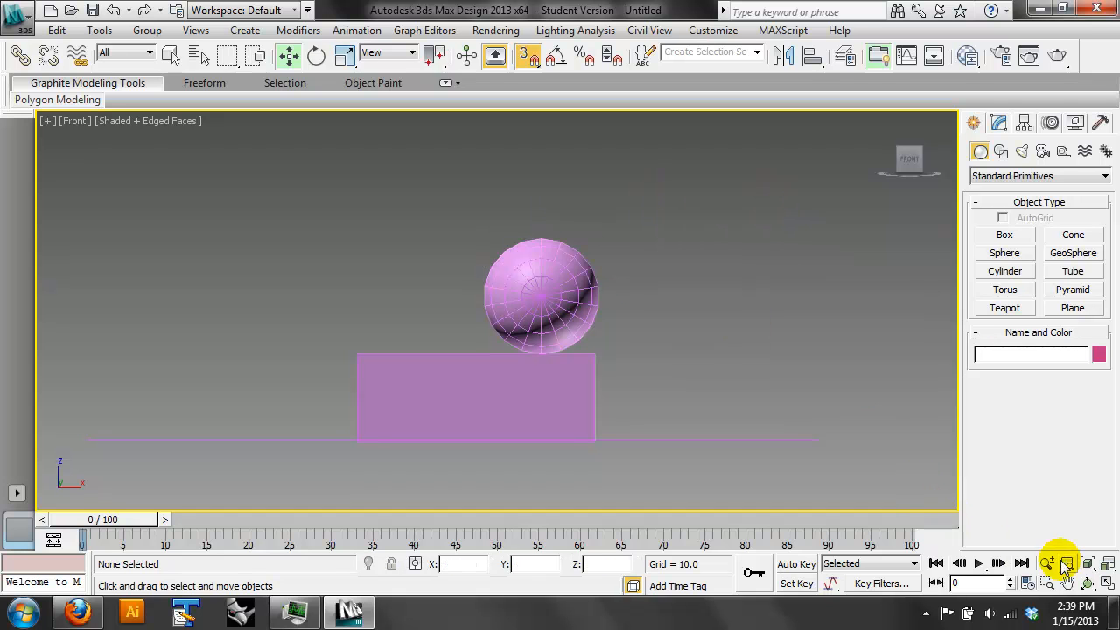
Switch the viewport to Perspective and orbit to an angled view of the box and sphere
{"action": "left_click", "coordinate": [166, 120]}
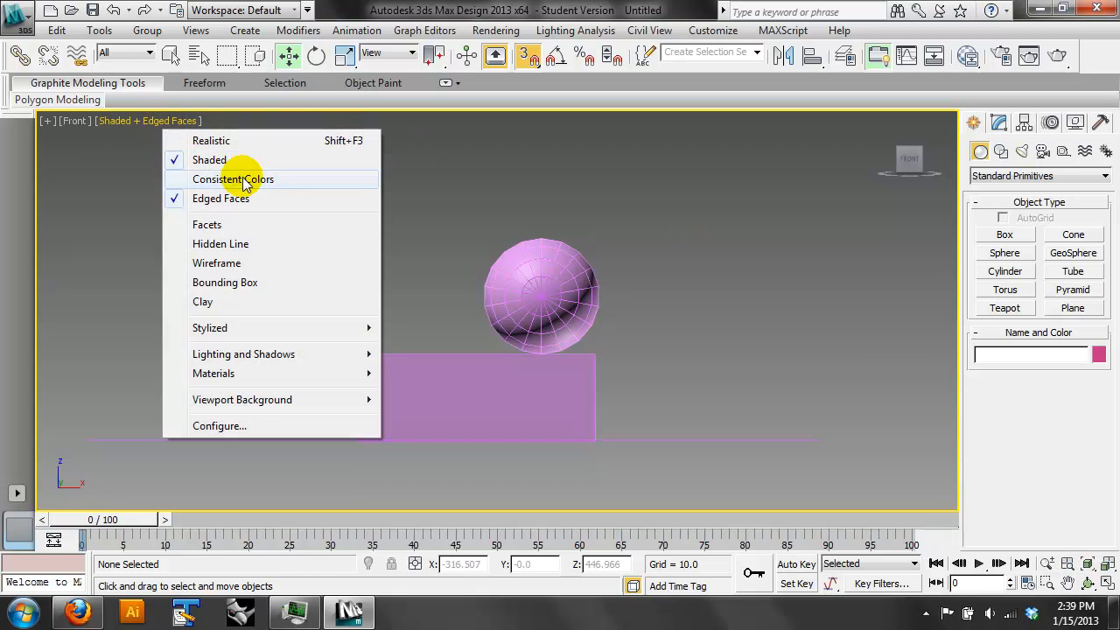
{"action": "left_click", "coordinate": [63, 122]}
{"action": "left_click", "coordinate": [105, 184]}
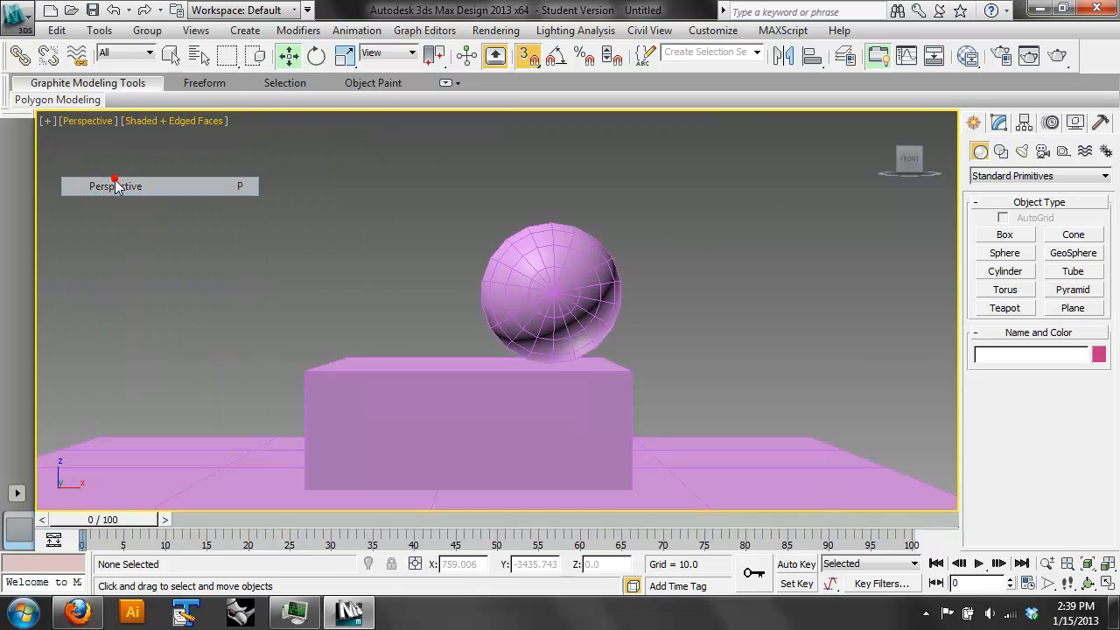
{"action": "left_click", "coordinate": [1087, 583]}
{"action": "left_click_drag", "start_coordinate": [490, 324], "coordinate": [481, 354]}
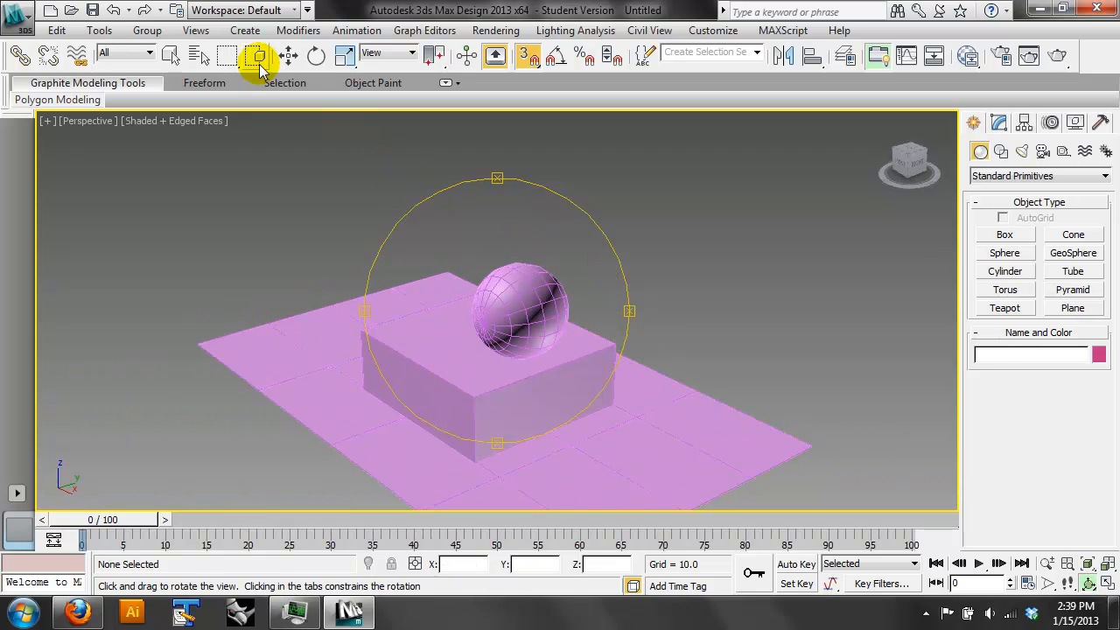
Delete the box and the sphere, leaving only the ground plane
{"action": "left_click", "coordinate": [288, 56]}
{"action": "left_click", "coordinate": [425, 392]}
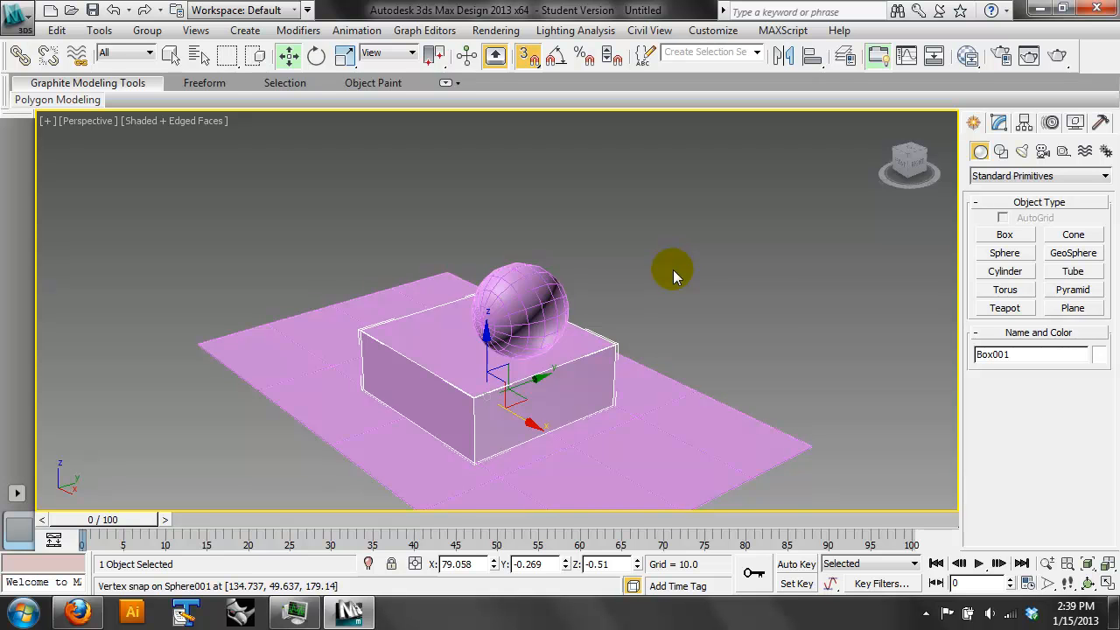
{"action": "key", "text": "Delete"}
{"action": "left_click", "coordinate": [528, 287]}
{"action": "key", "text": "Delete"}
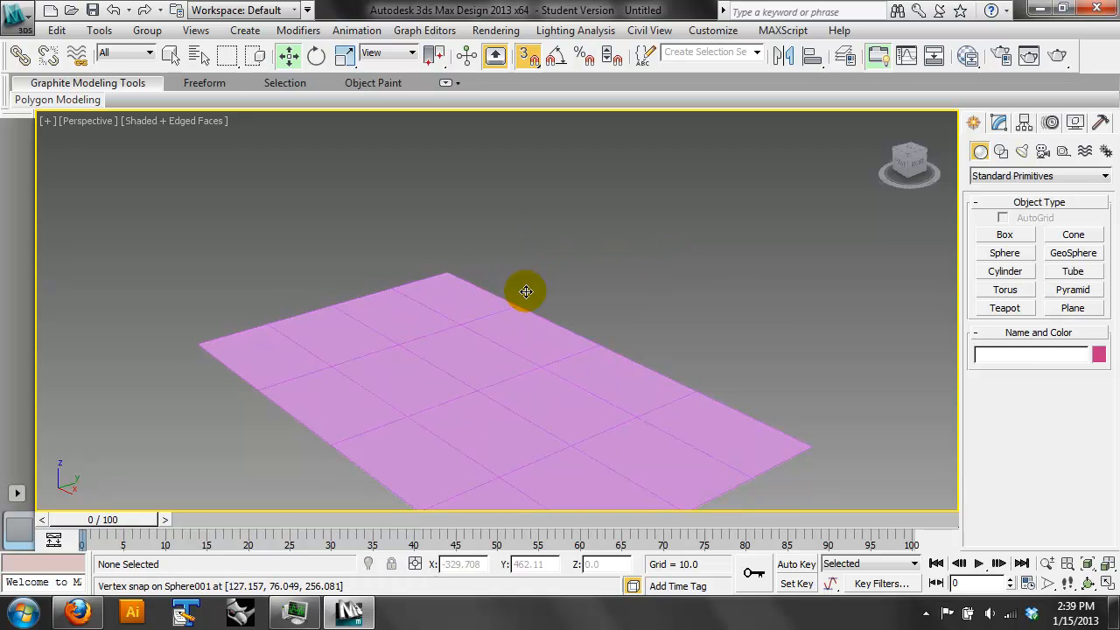
Draw a box about 286 long, 894 wide and 169 high on the plane, and delete the plane
{"action": "left_click_drag", "start_coordinate": [422, 303], "coordinate": [565, 475]}
{"action": "left_click", "coordinate": [565, 418]}
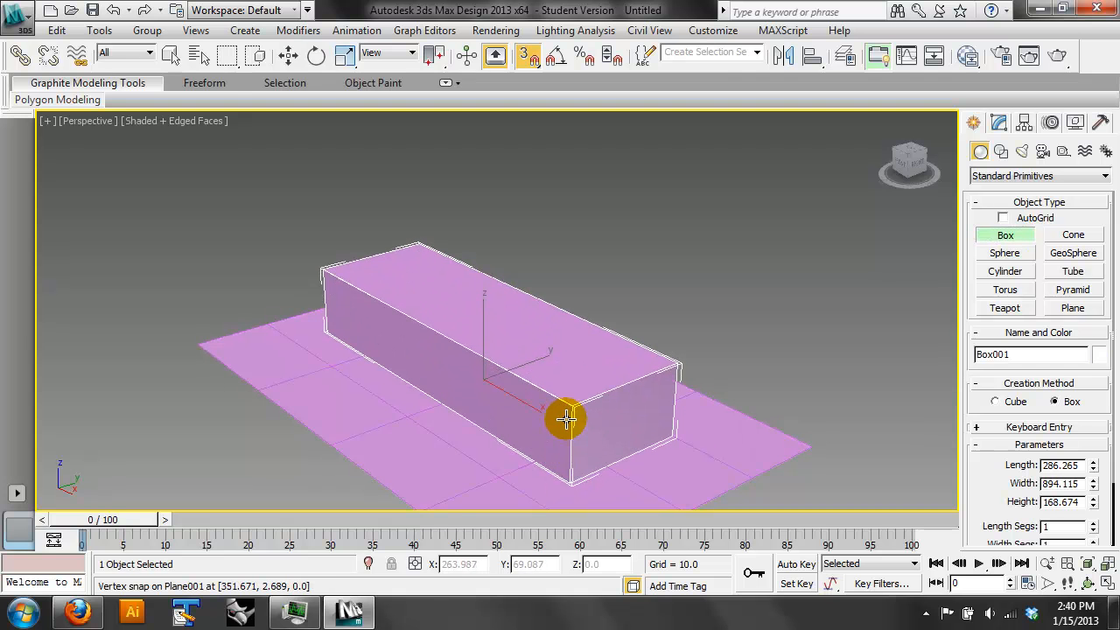
{"action": "left_click", "coordinate": [289, 56]}
{"action": "left_click", "coordinate": [732, 416]}
{"action": "key", "text": "Delete"}
Try rotating the new box freely about its Z and X axes with the Rotate tool, and undo the rotations
{"action": "left_click", "coordinate": [617, 425]}
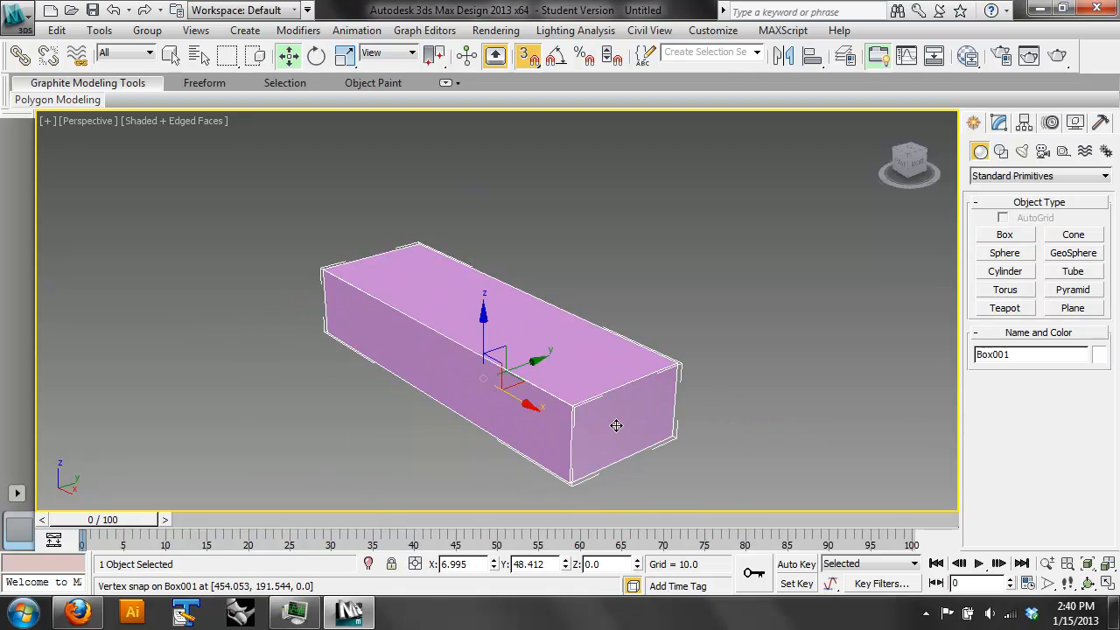
{"action": "left_click", "coordinate": [315, 55]}
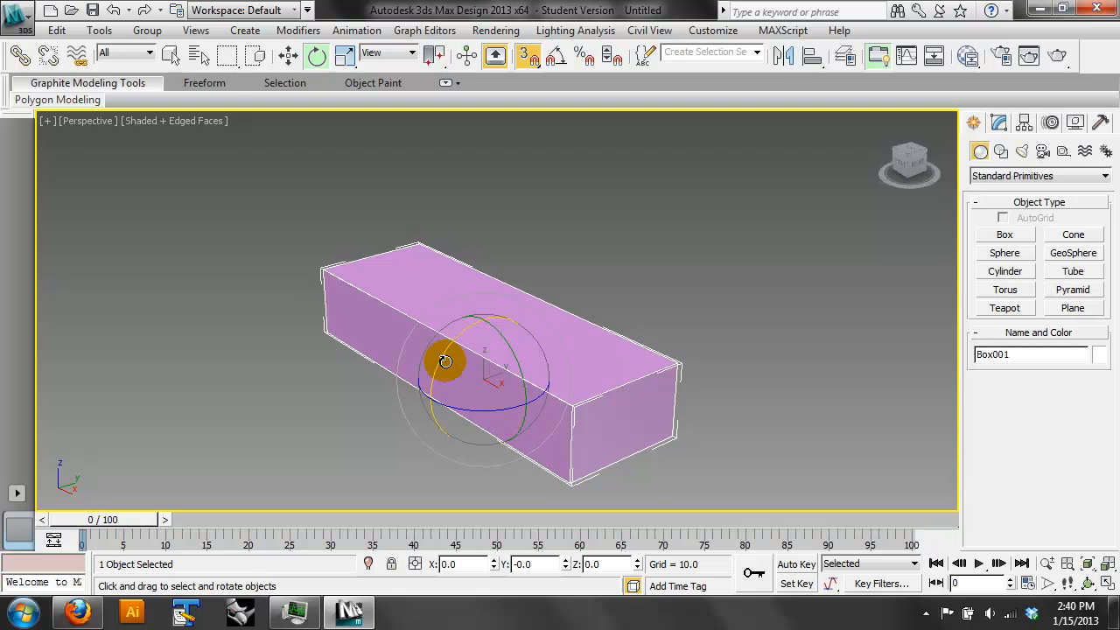
{"action": "left_click_drag", "start_coordinate": [467, 402], "coordinate": [503, 423]}
{"action": "left_click_drag", "start_coordinate": [514, 361], "coordinate": [526, 288]}
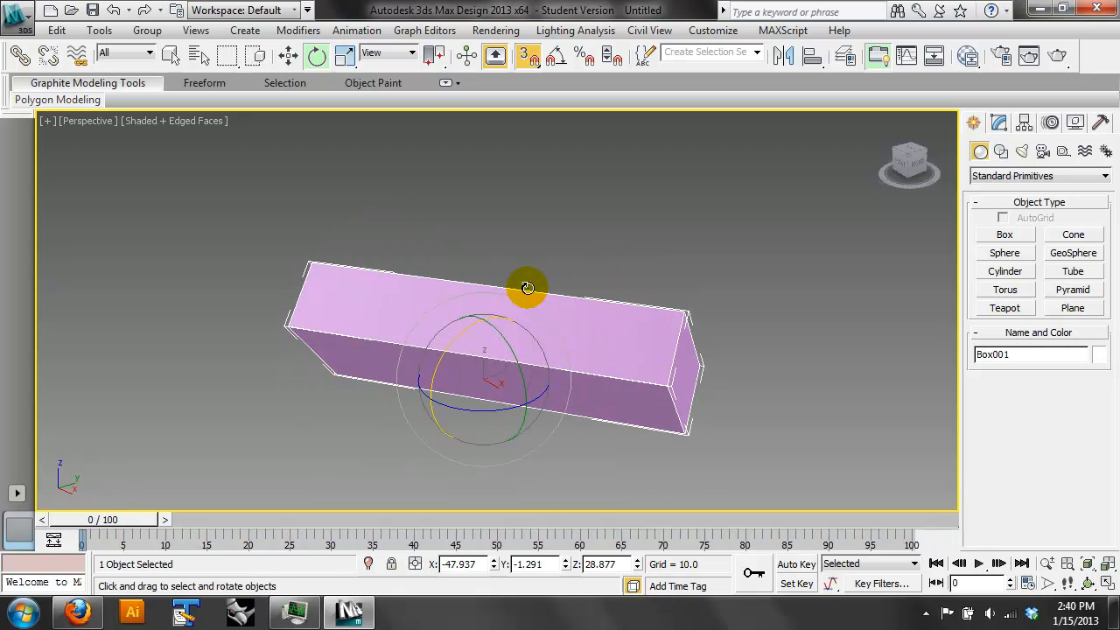
{"action": "key", "text": "ctrl+z"}
{"action": "key", "text": "ctrl+z"}
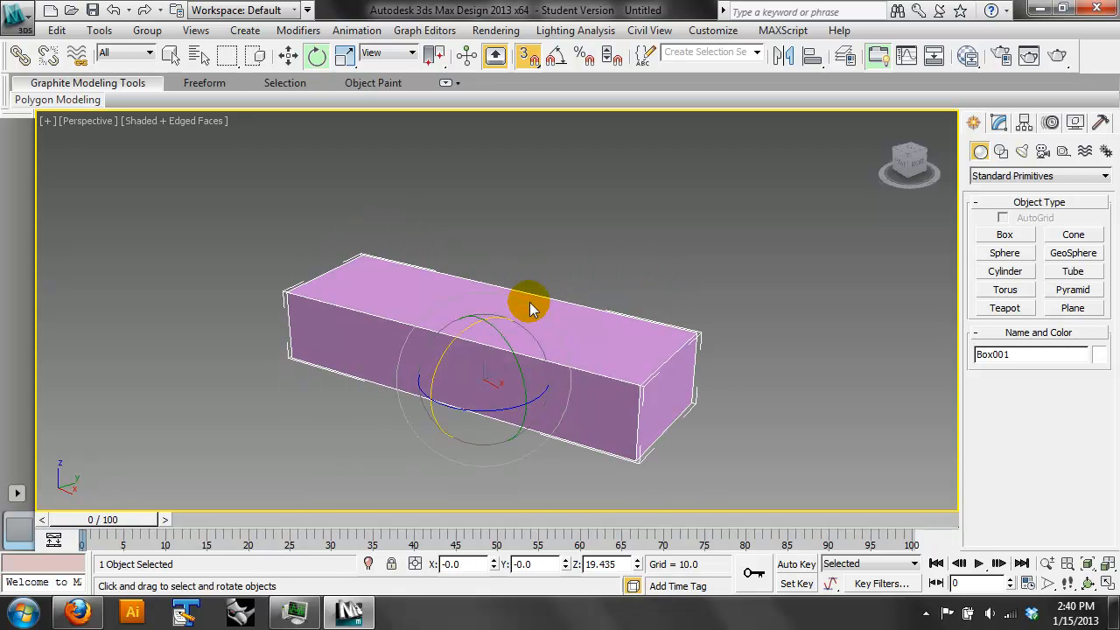
{"action": "key", "text": "ctrl+z"}
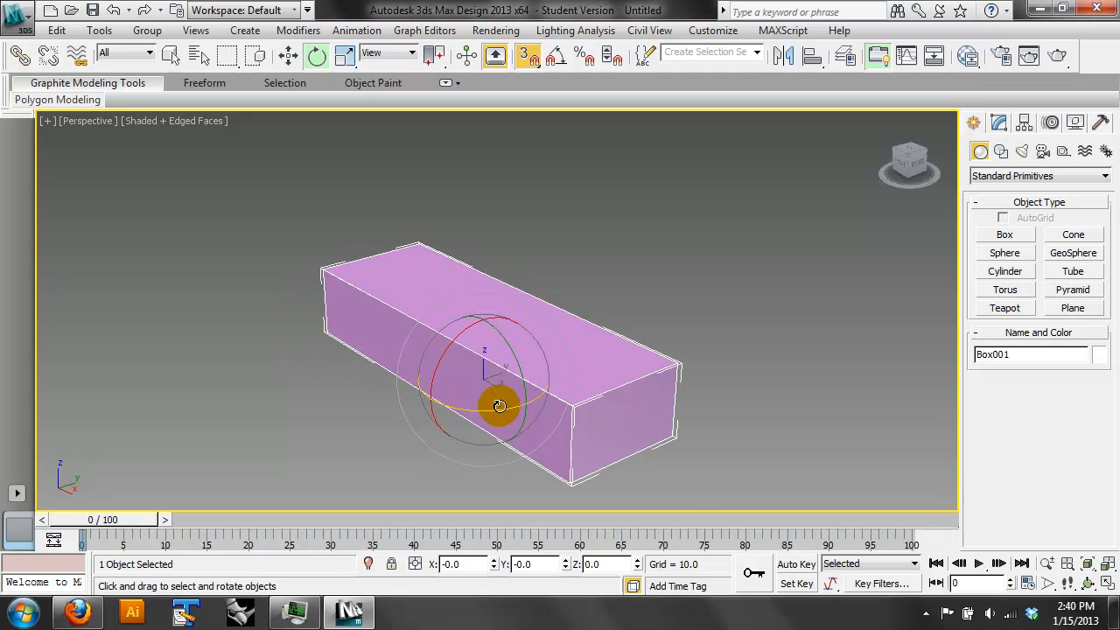
{"action": "left_click_drag", "start_coordinate": [486, 408], "coordinate": [516, 432]}
{"action": "key", "text": "ctrl+z"}
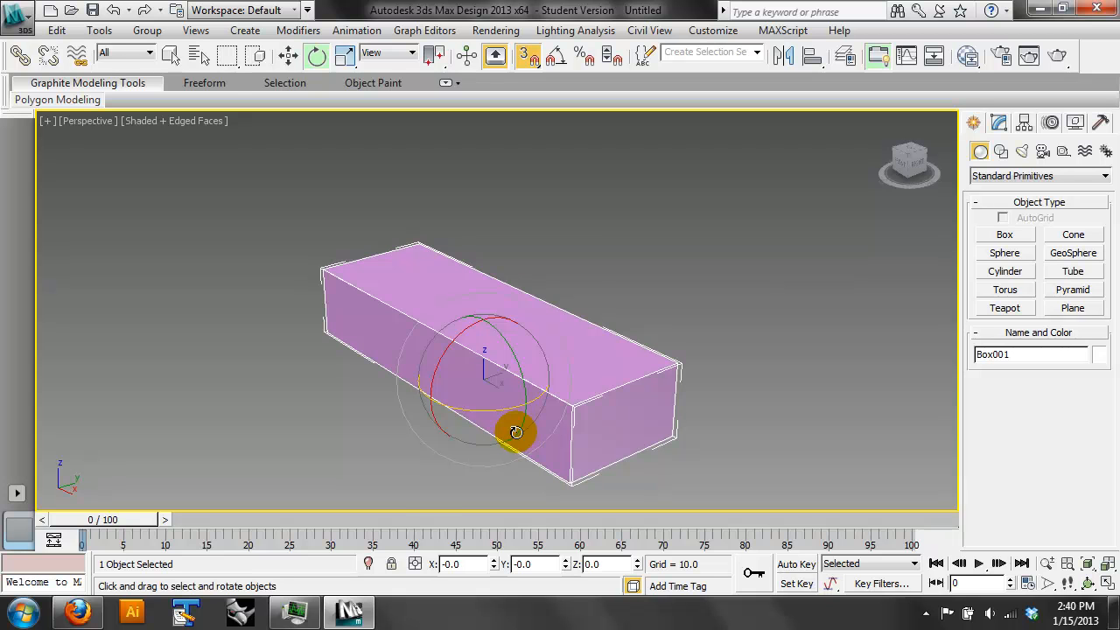
Try rotating the box by about 37 degrees in the Front view and undo the rotation
{"action": "key", "text": "f"}
{"action": "left_click_drag", "start_coordinate": [485, 397], "coordinate": [524, 450]}
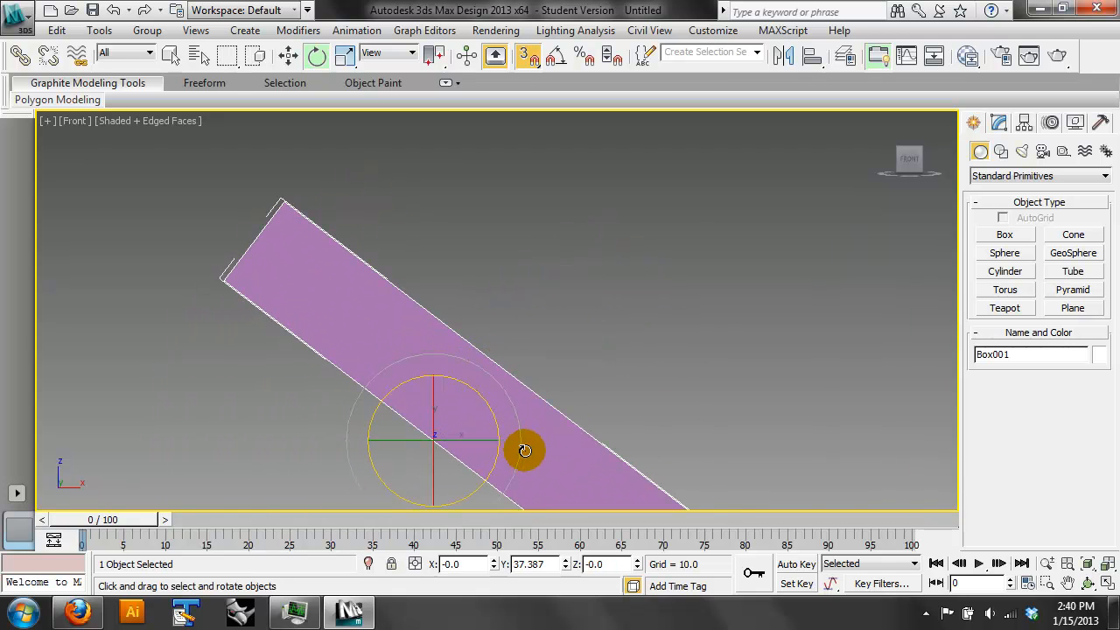
{"action": "key", "text": "ctrl+z"}
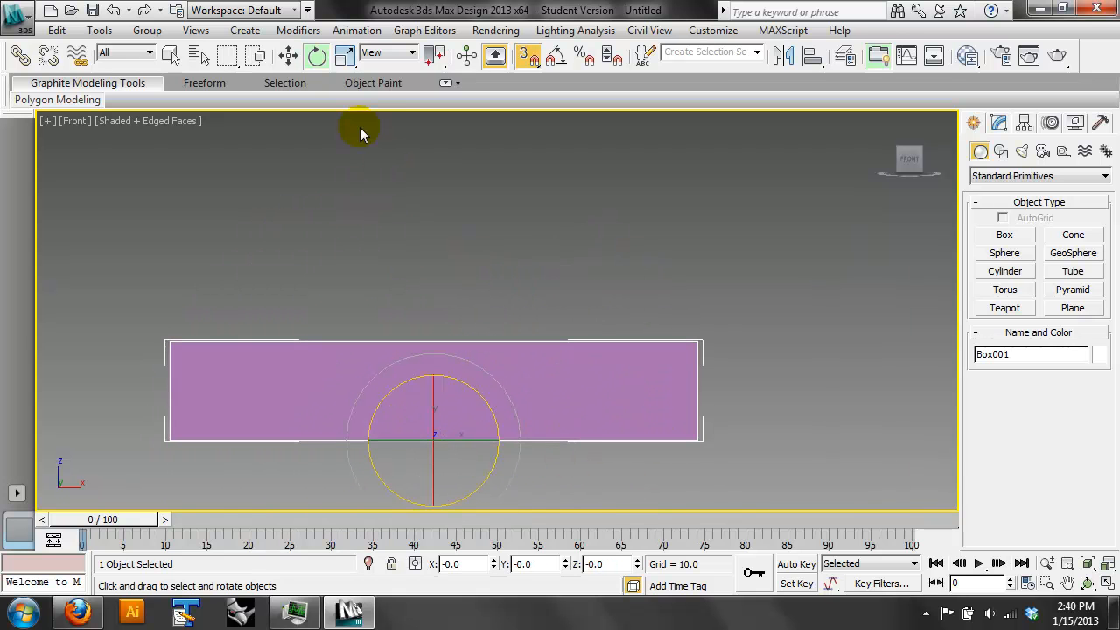
Set the box's absolute world rotation to Z 90 and Y 45 degrees with the Rotate Transform Type-In, and inspect it at an angle
{"action": "right_click", "coordinate": [318, 60]}
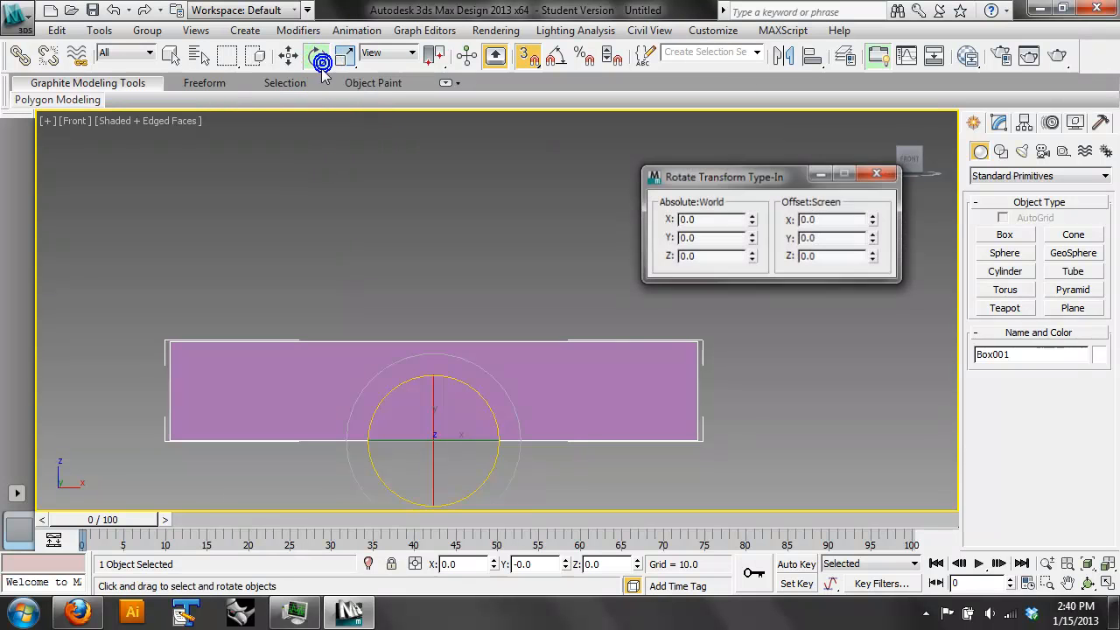
{"action": "left_click", "coordinate": [707, 223]}
{"action": "double_click", "coordinate": [691, 257]}
{"action": "type", "text": "90"}
{"action": "key", "text": "Return"}
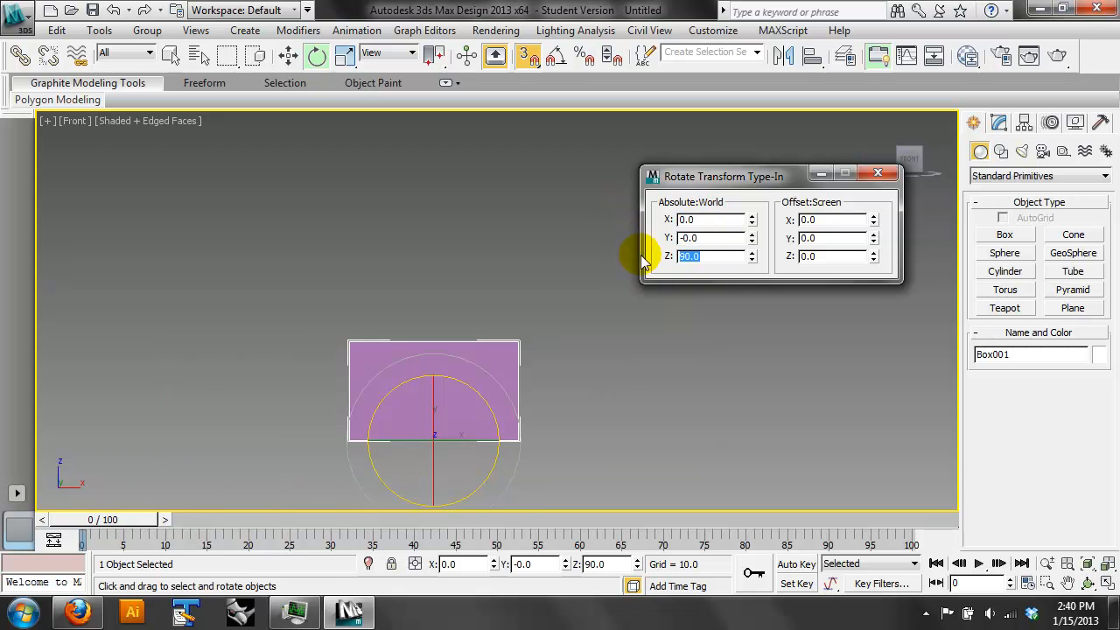
{"action": "left_click", "coordinate": [696, 231]}
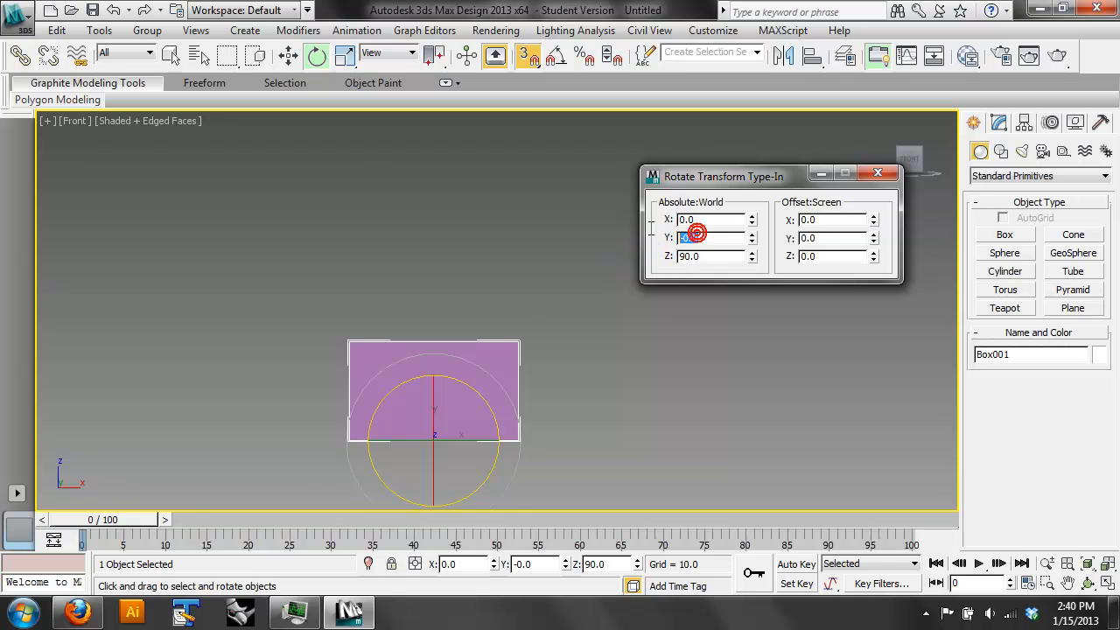
{"action": "type", "text": "45"}
{"action": "key", "text": "Return"}
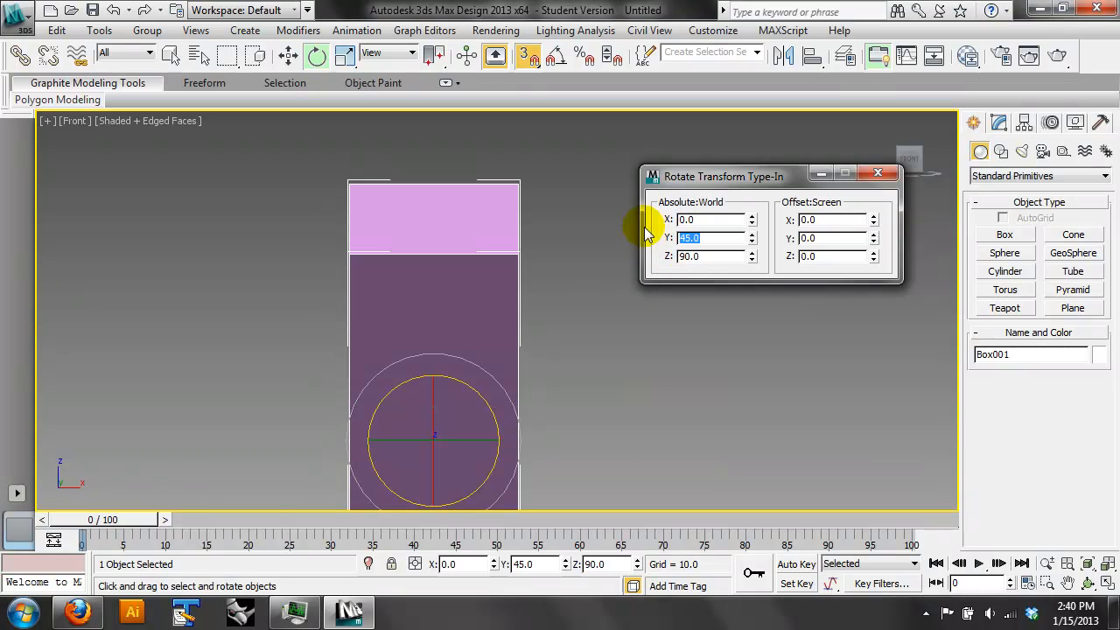
{"action": "left_click", "coordinate": [1087, 581]}
{"action": "left_click_drag", "start_coordinate": [537, 265], "coordinate": [467, 317]}
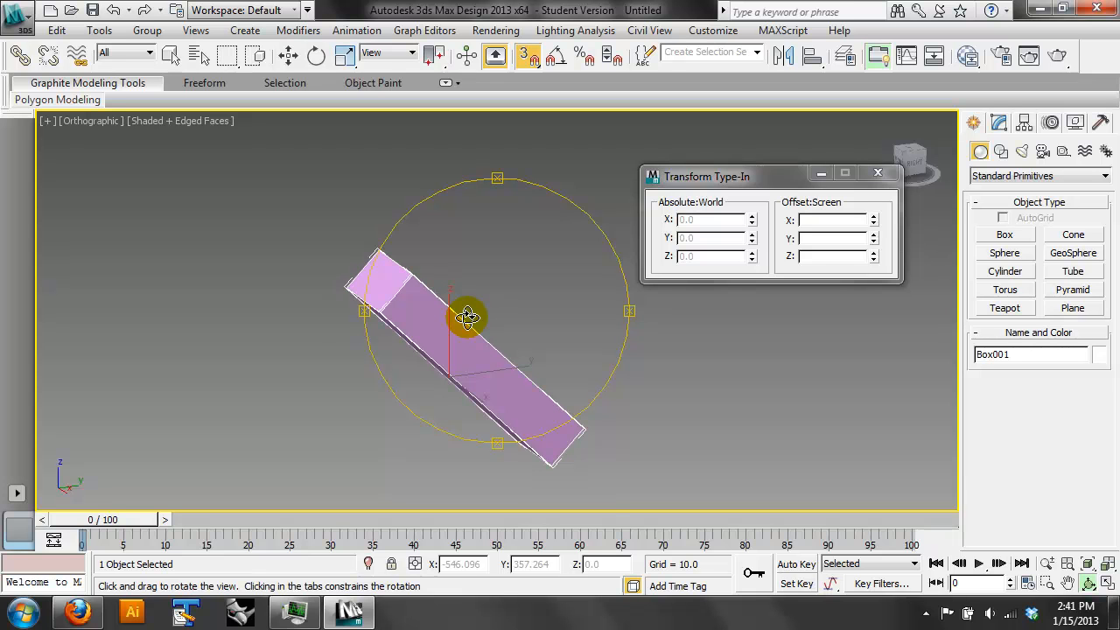
Try moving the box about 11 units in the negative X direction in the Top view
{"action": "key", "text": "t"}
{"action": "left_click", "coordinate": [291, 62]}
{"action": "left_click_drag", "start_coordinate": [578, 342], "coordinate": [559, 342]}
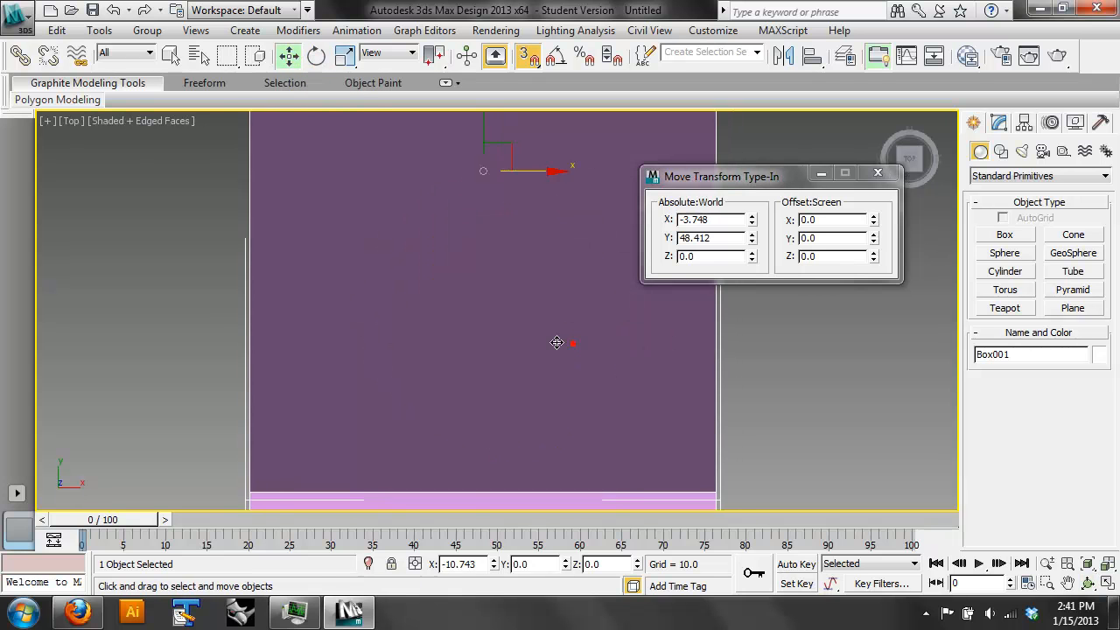
{"action": "scroll", "coordinate": [575, 337], "scroll_direction": "down", "scroll_amount": 3}
{"action": "scroll", "coordinate": [650, 341], "scroll_direction": "down", "scroll_amount": 2}
{"action": "scroll", "coordinate": [650, 340], "scroll_direction": "up", "scroll_amount": 2}
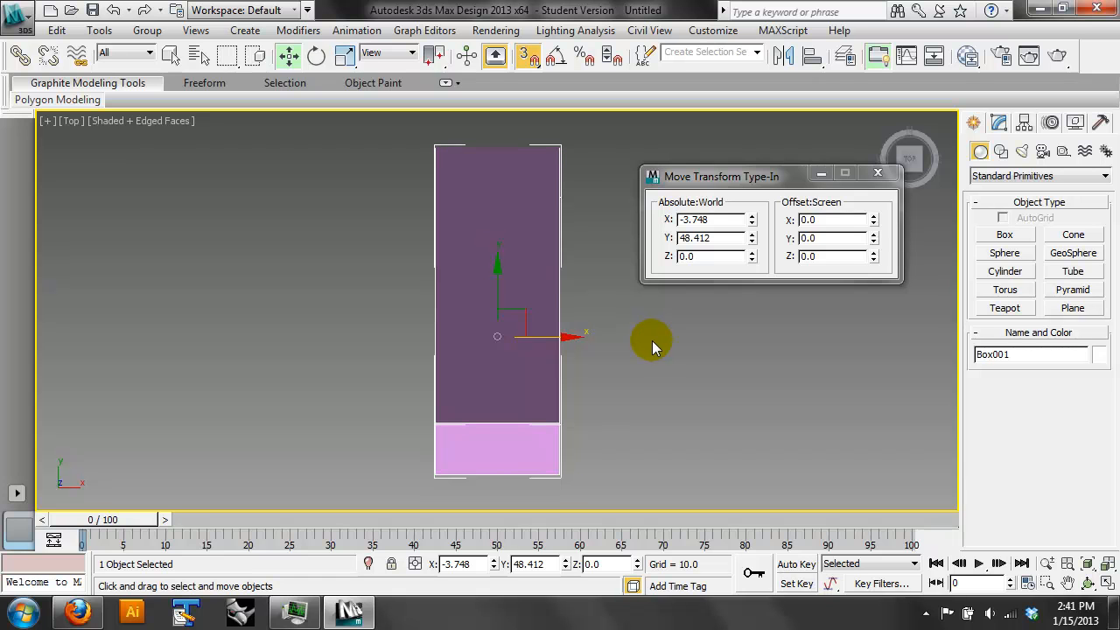
Undo the box's last move and typed rotations, and close the Transform Type-In window
{"action": "key", "text": "ctrl+z"}
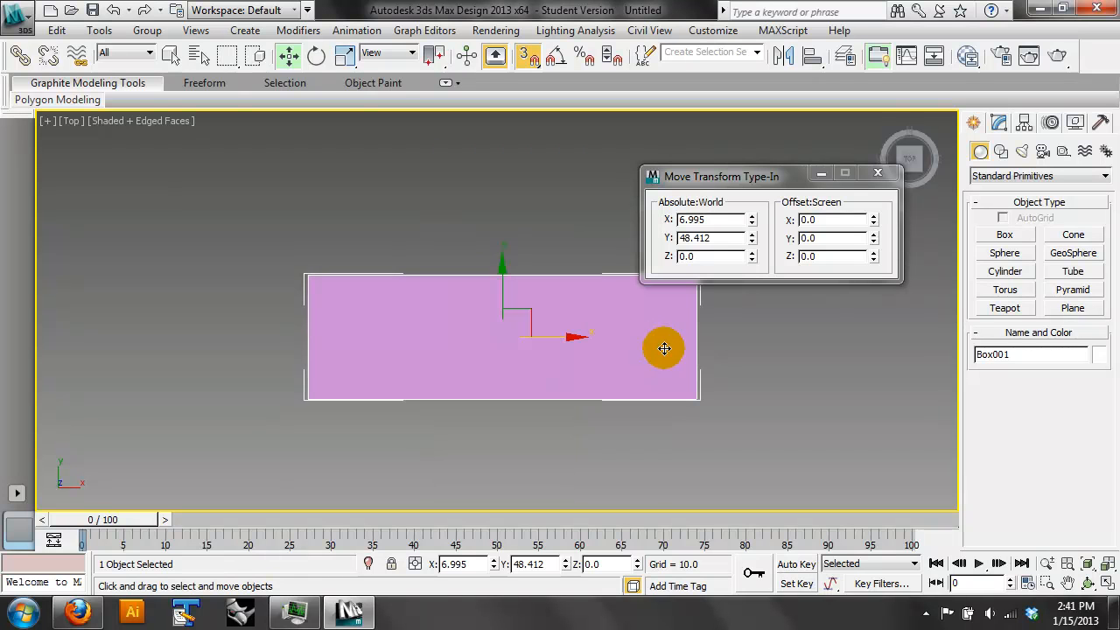
{"action": "left_click", "coordinate": [317, 57]}
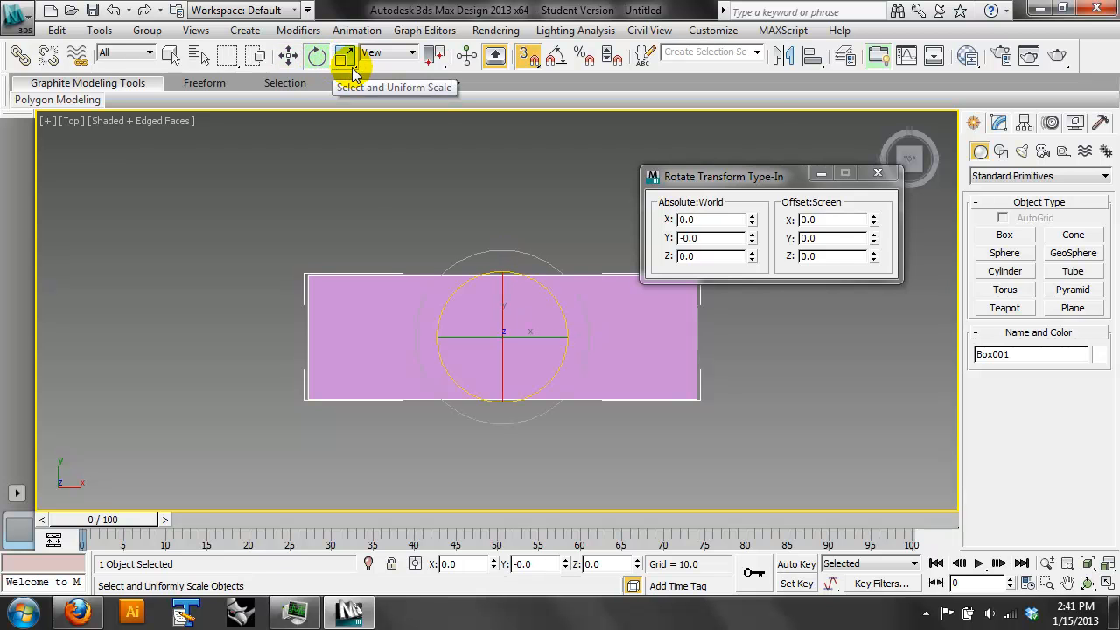
{"action": "left_click", "coordinate": [873, 176]}
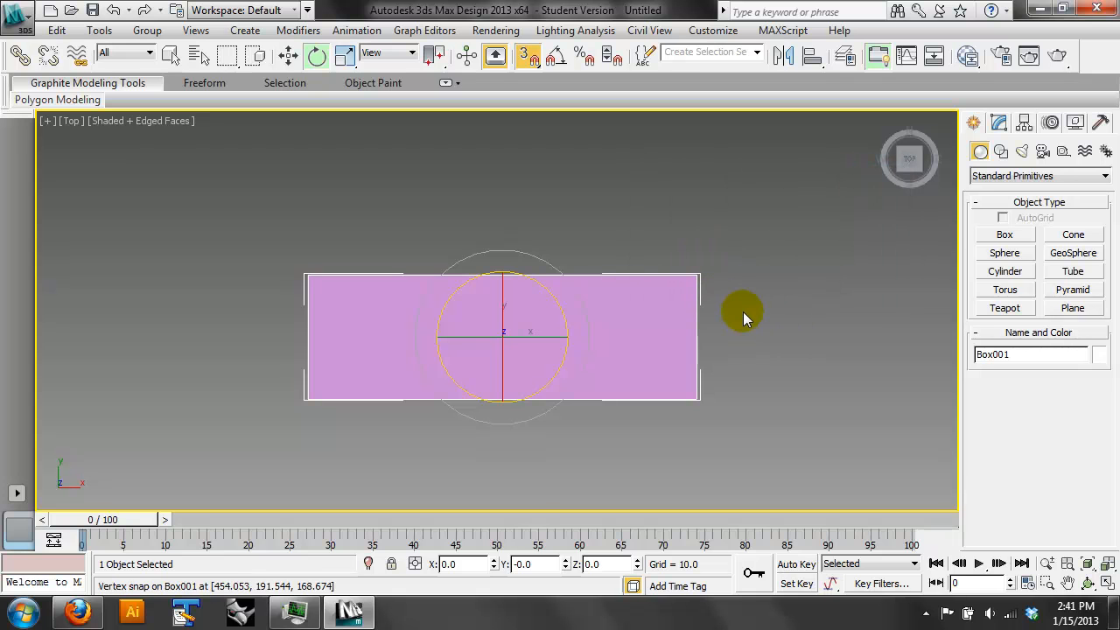
Move only the box's pivot along the X axis to about X 586, outside the box's right end
{"action": "left_click", "coordinate": [289, 53]}
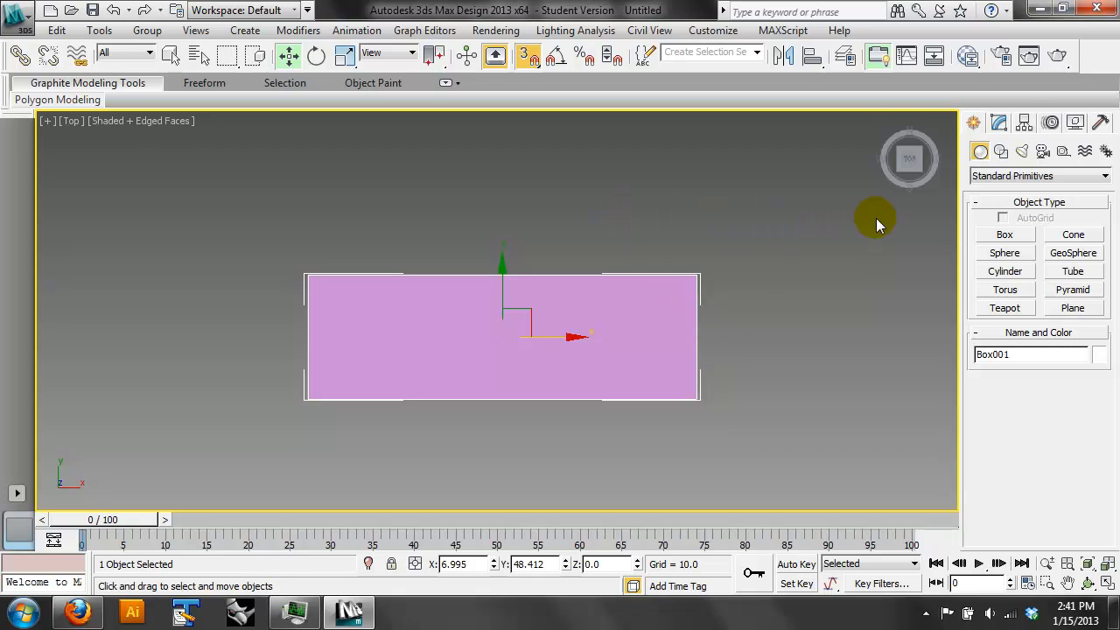
{"action": "left_click", "coordinate": [1025, 125]}
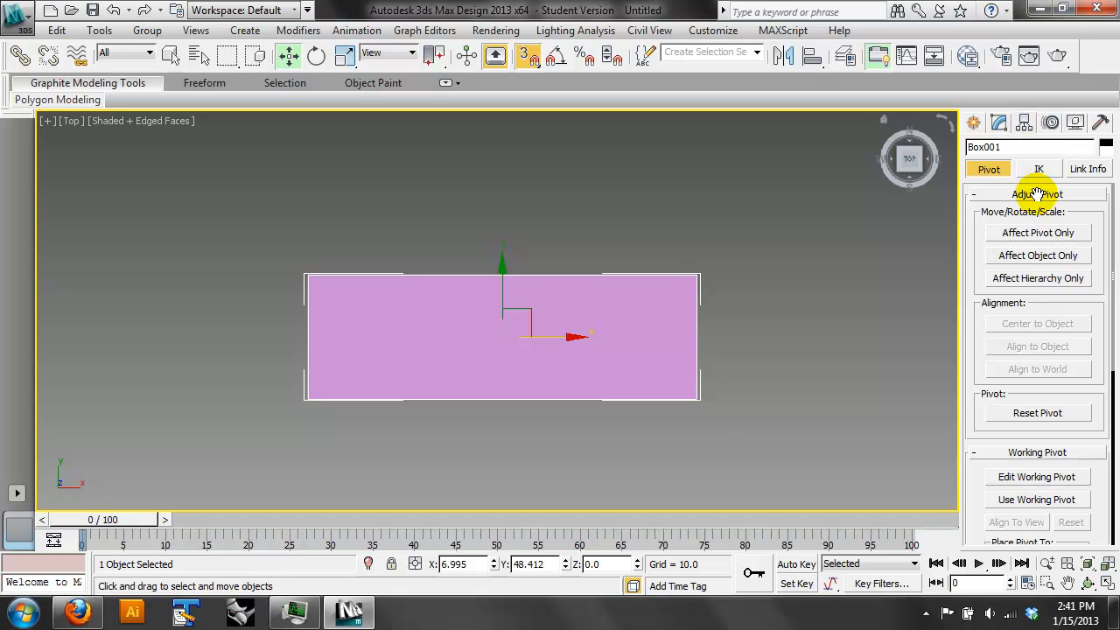
{"action": "left_click", "coordinate": [1035, 235]}
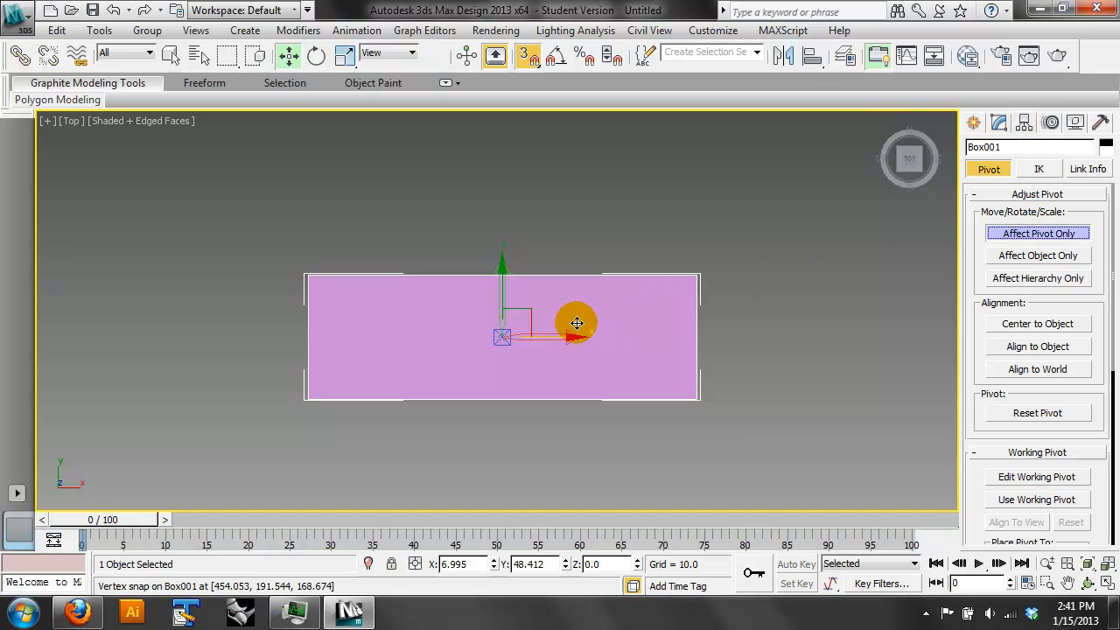
{"action": "left_click_drag", "start_coordinate": [555, 338], "coordinate": [753, 337]}
Enable Pivot and Midpoint as snap types in the Grid and Snap Settings
{"action": "right_click", "coordinate": [527, 55]}
{"action": "left_click", "coordinate": [513, 272]}
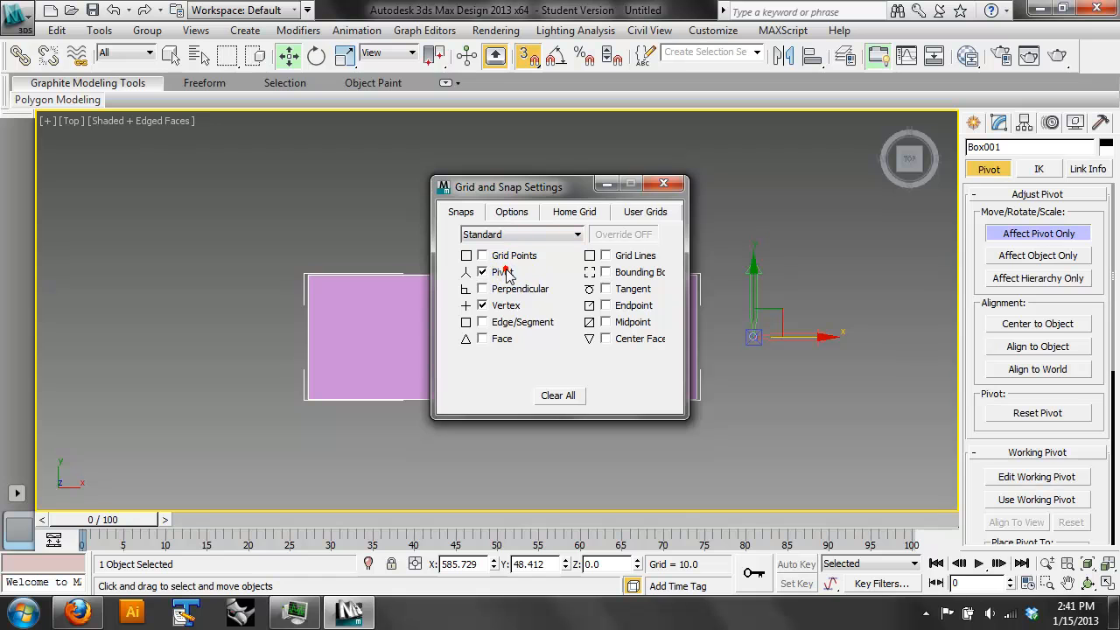
{"action": "left_click", "coordinate": [621, 322]}
{"action": "left_click", "coordinate": [663, 184]}
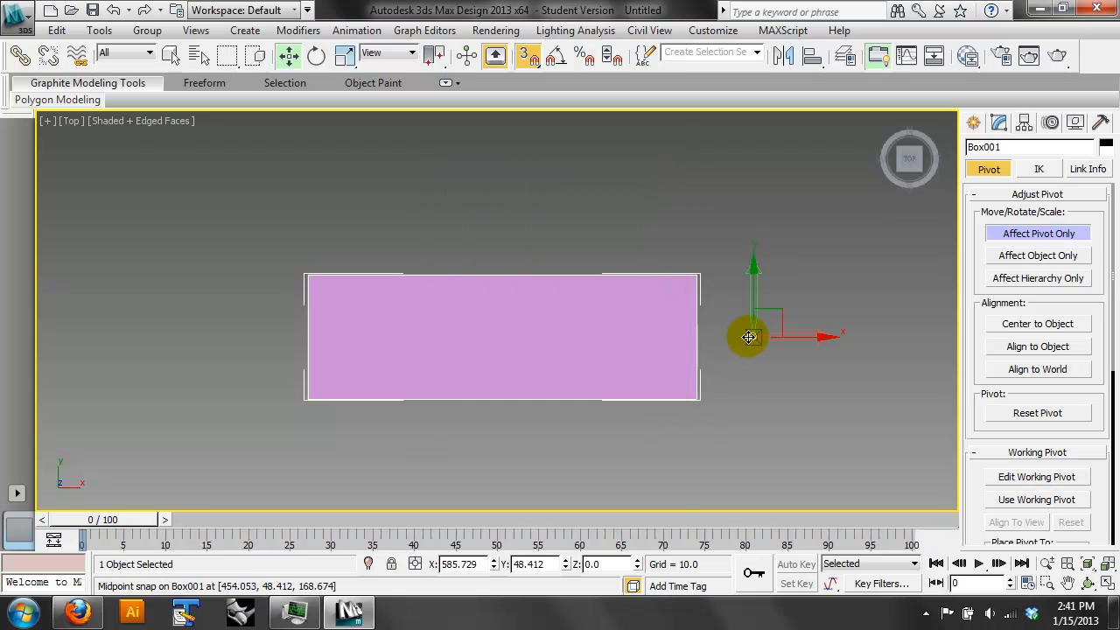
Snap the pivot to the midpoint of the box's right end and rotate the box about 67 degrees around it
{"action": "left_click_drag", "start_coordinate": [753, 337], "coordinate": [695, 339]}
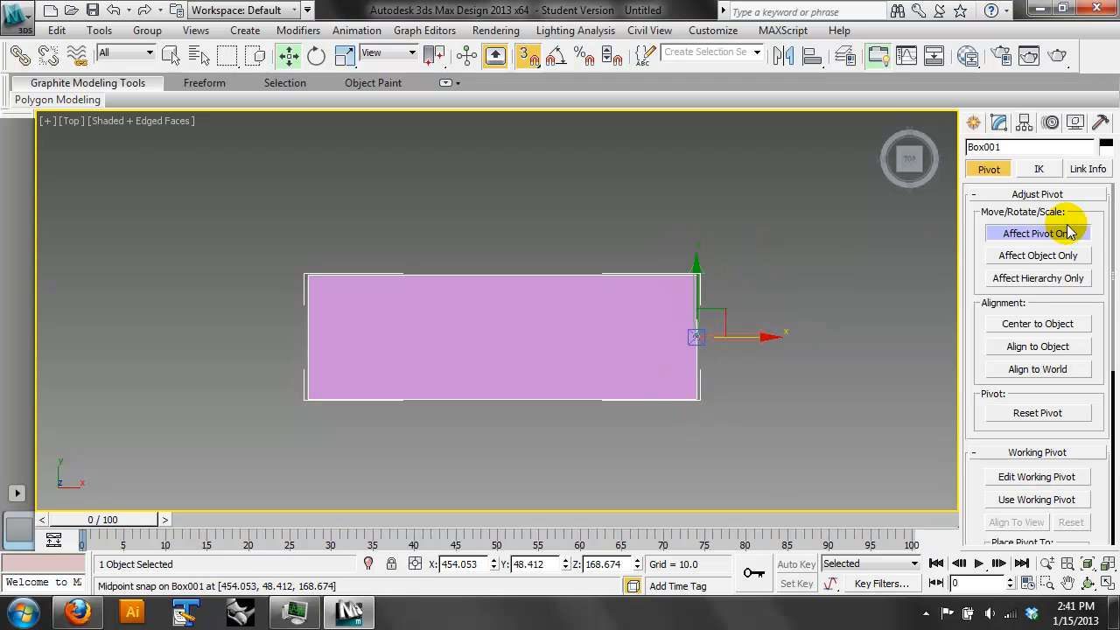
{"action": "left_click", "coordinate": [1039, 234]}
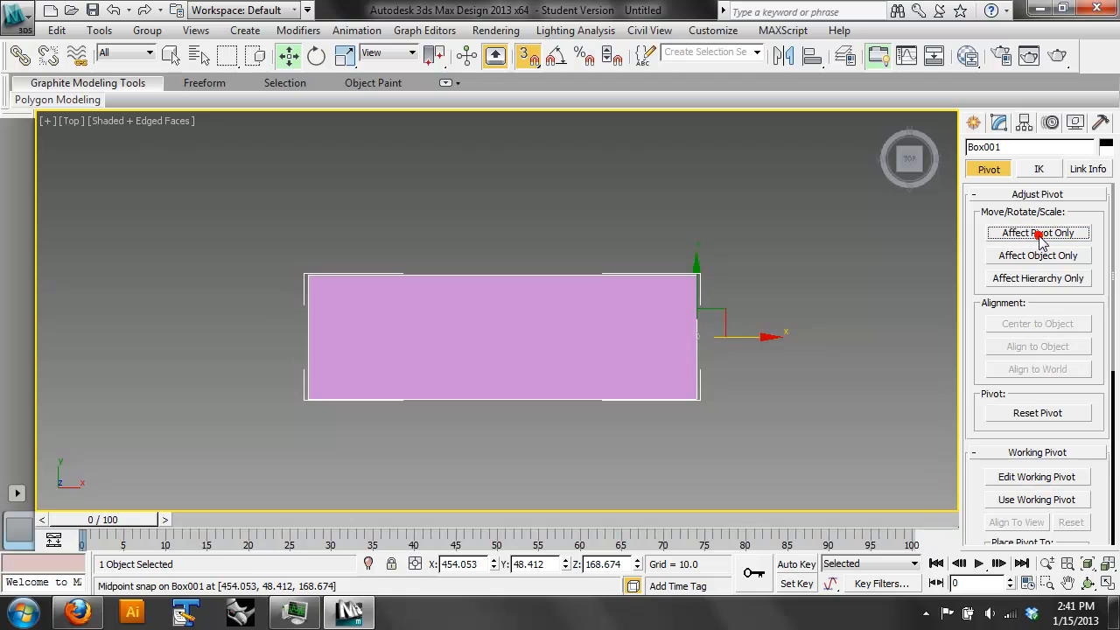
{"action": "left_click", "coordinate": [317, 56]}
{"action": "left_click_drag", "start_coordinate": [730, 277], "coordinate": [660, 157]}
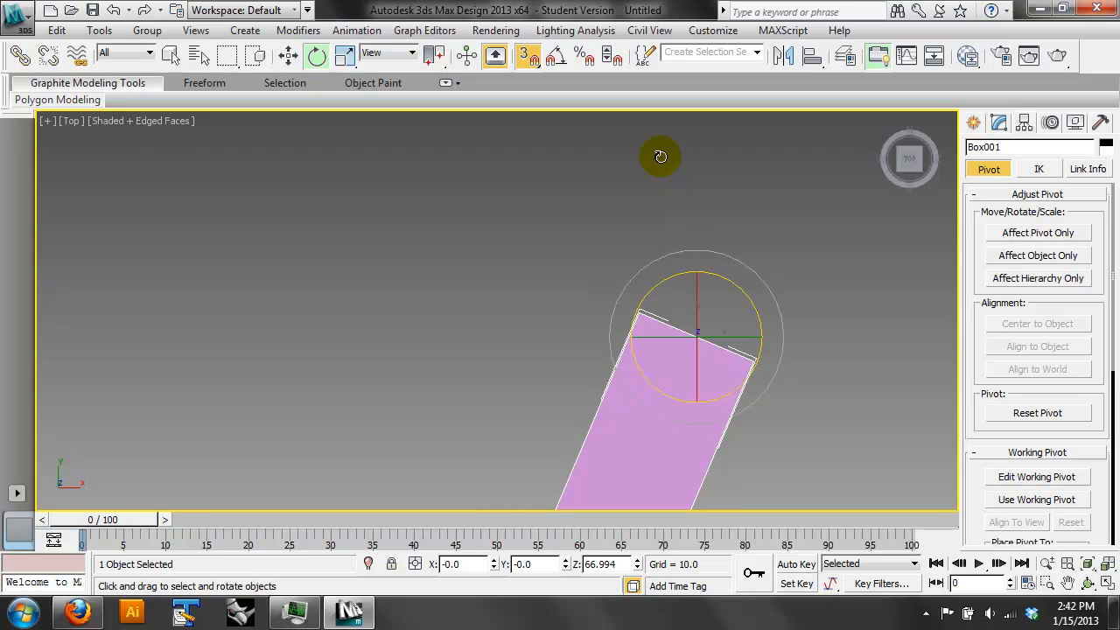
Try centering the pivot to the rotated box, and undo the centering, the rotation and the pivot move
{"action": "left_click", "coordinate": [1048, 238]}
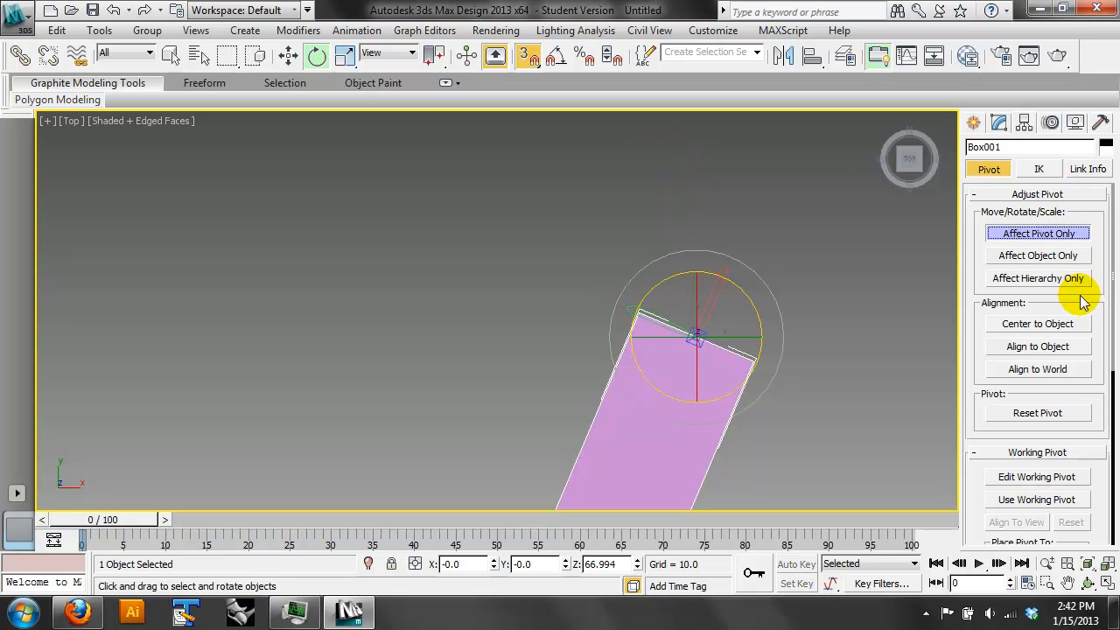
{"action": "left_click", "coordinate": [1064, 327]}
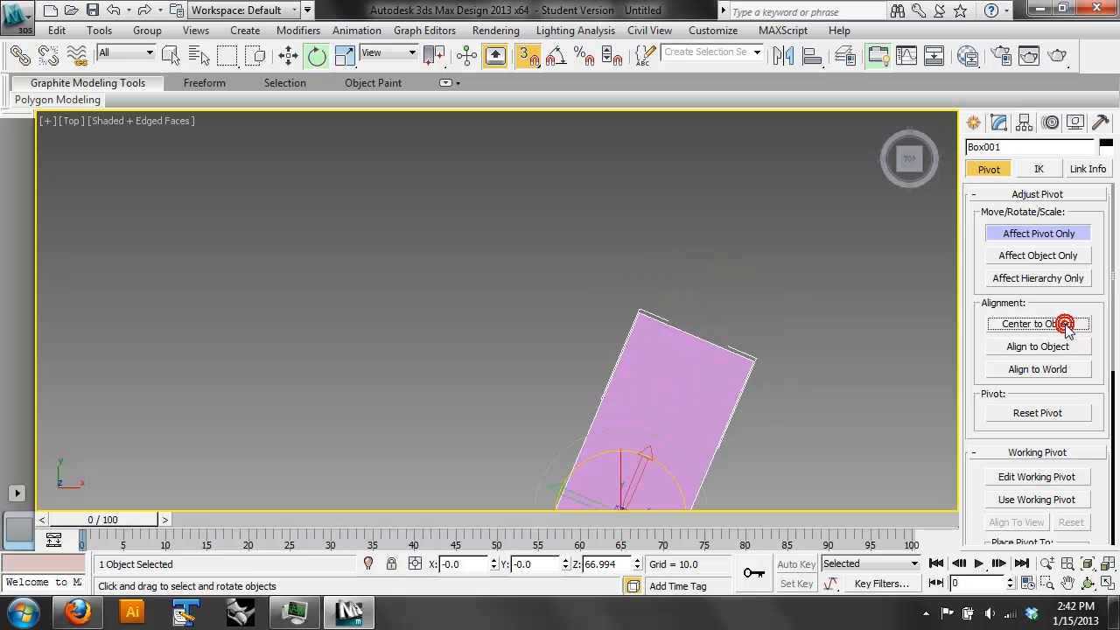
{"action": "left_click", "coordinate": [1083, 238]}
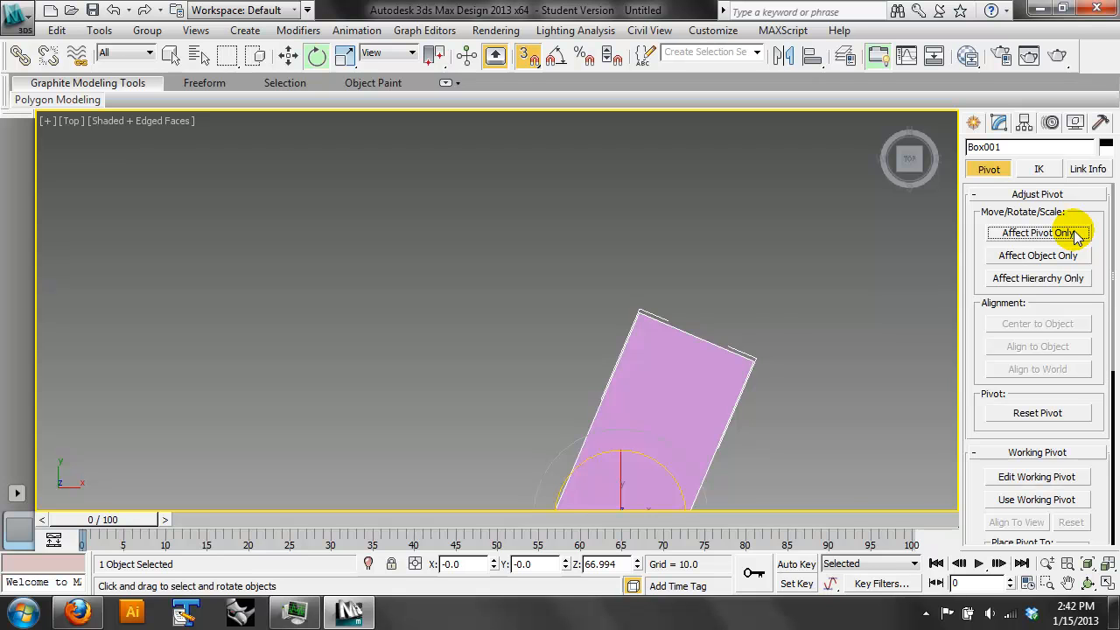
{"action": "key", "text": "ctrl+z"}
{"action": "key", "text": "ctrl+z"}
{"action": "key", "text": "ctrl+z"}
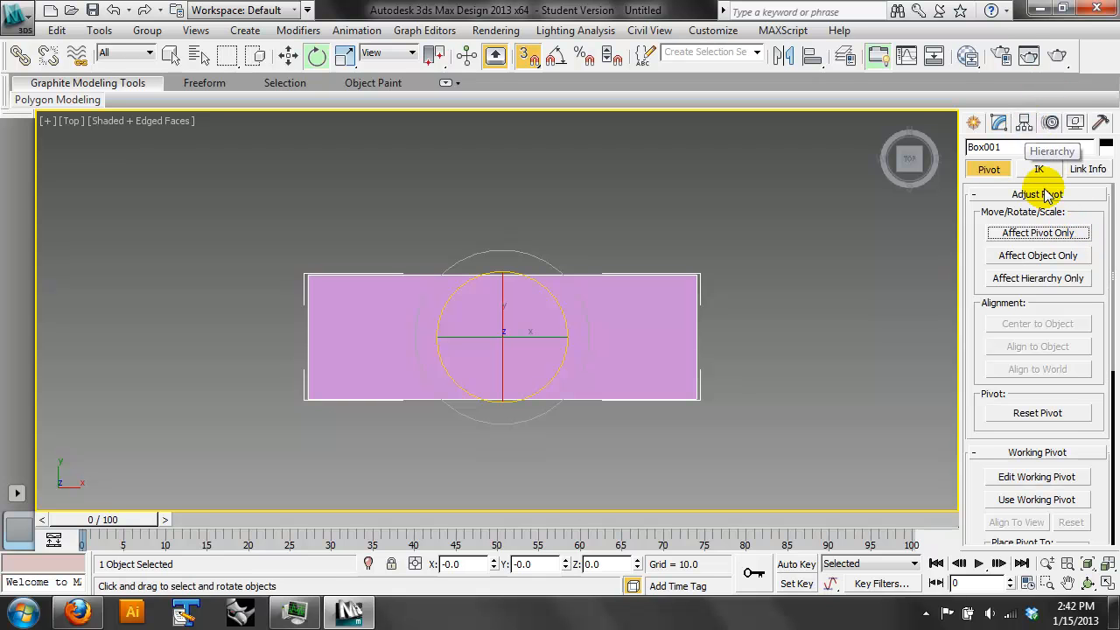
Move only the pivot outside the box to about X 672, Y 384, and rotate the box about -18 degrees around it
{"action": "left_click", "coordinate": [1056, 234]}
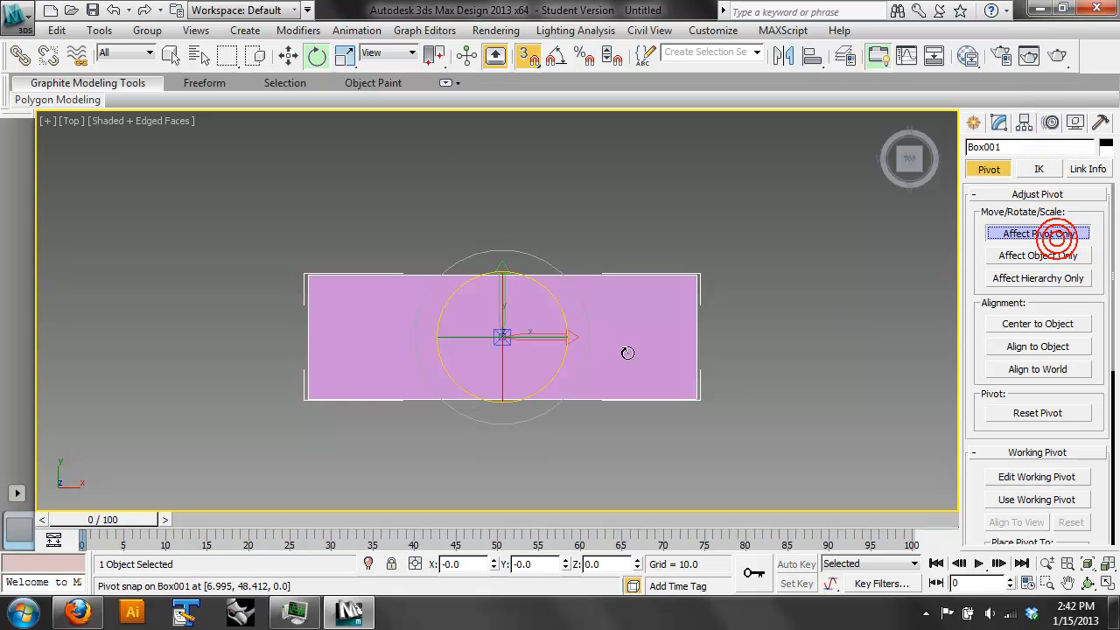
{"action": "left_click", "coordinate": [288, 55]}
{"action": "left_click_drag", "start_coordinate": [533, 323], "coordinate": [791, 191]}
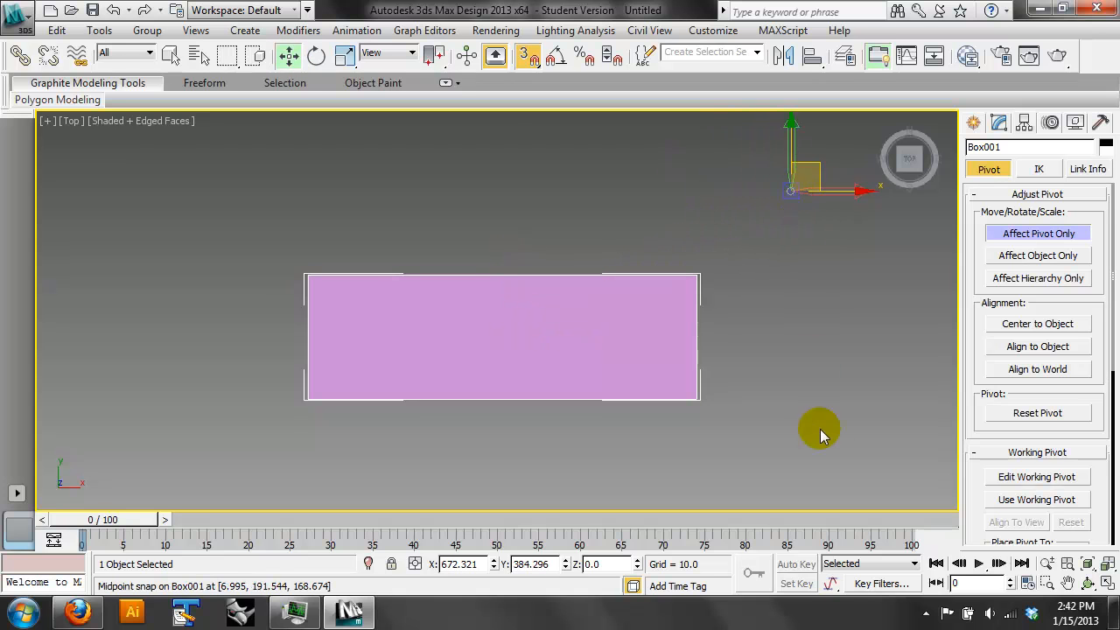
{"action": "left_click", "coordinate": [1017, 232]}
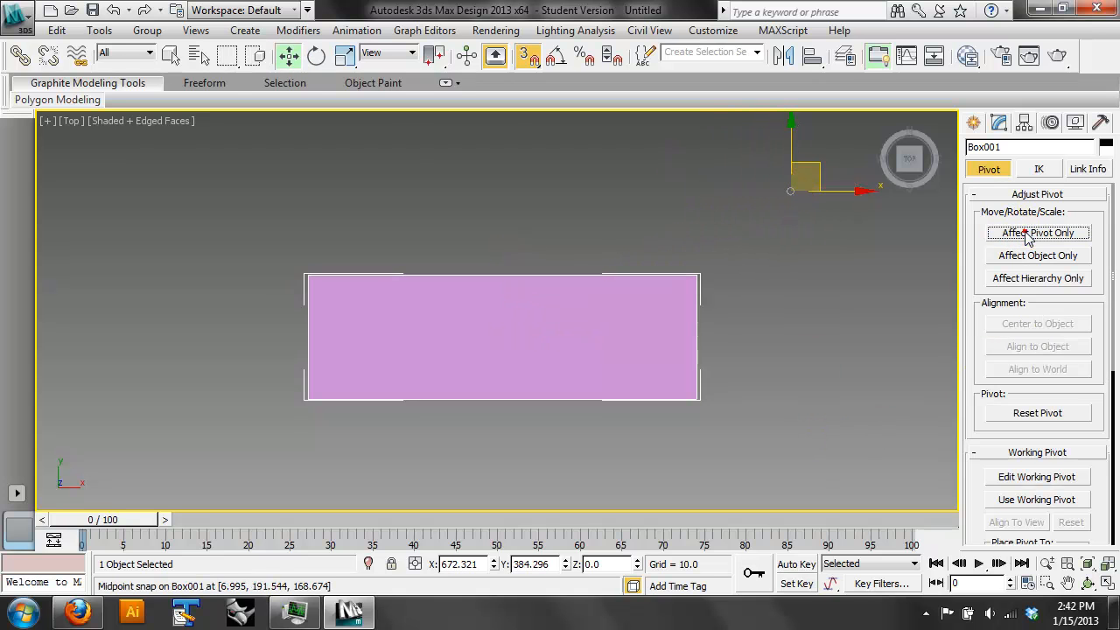
{"action": "left_click", "coordinate": [315, 55]}
{"action": "left_click_drag", "start_coordinate": [767, 243], "coordinate": [709, 290]}
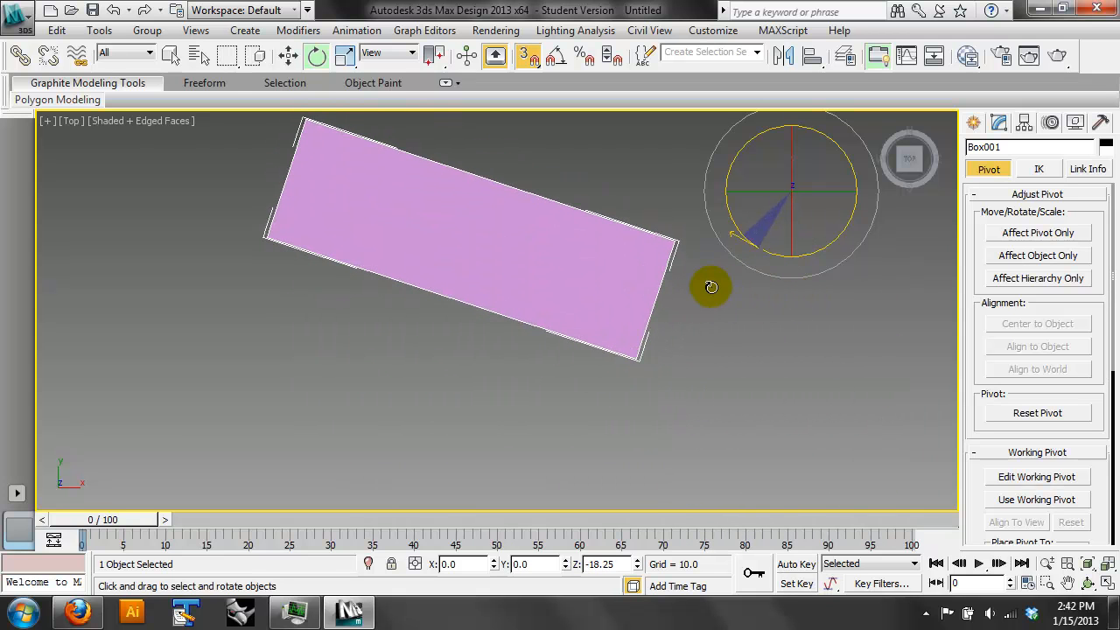
Center the pivot on the tilted box, and undo these pivot and rotation changes
{"action": "left_click", "coordinate": [1012, 233]}
{"action": "left_click", "coordinate": [1028, 324]}
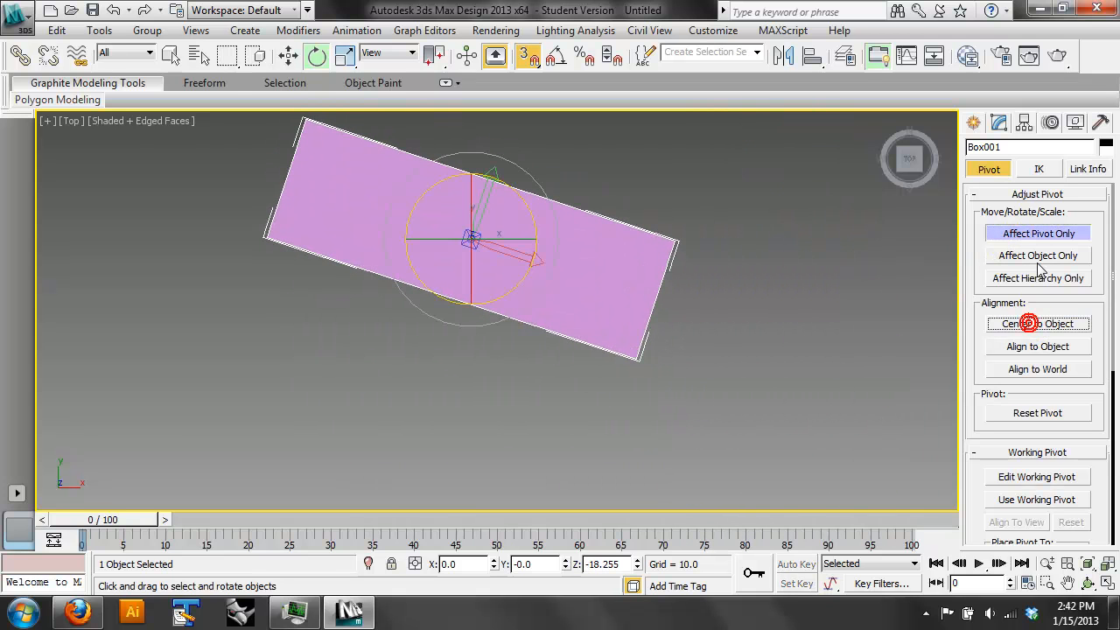
{"action": "left_click", "coordinate": [1035, 233]}
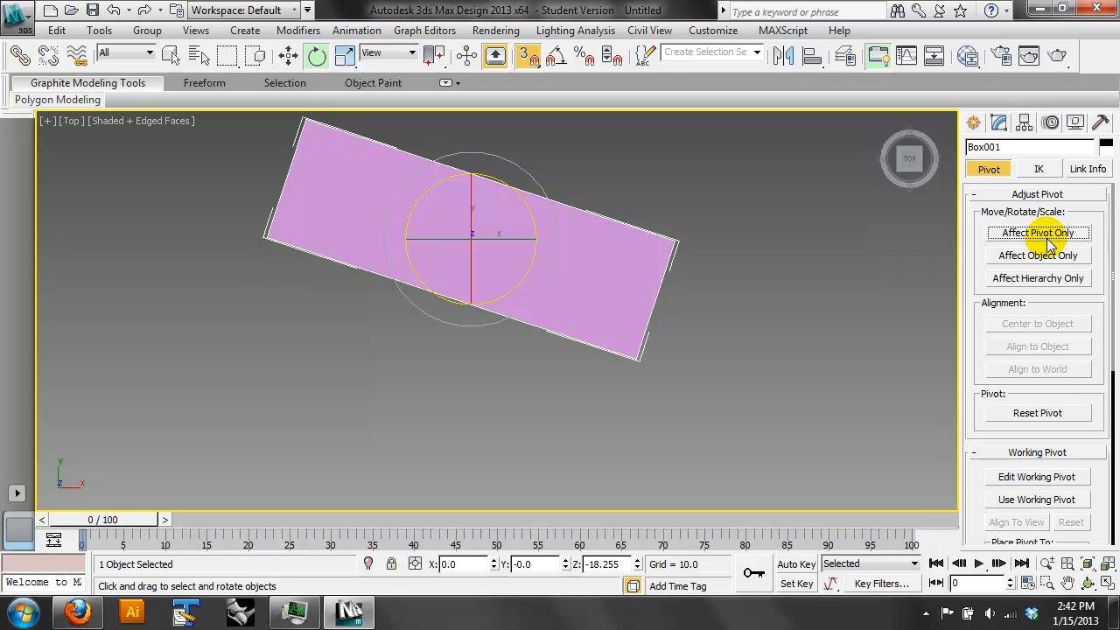
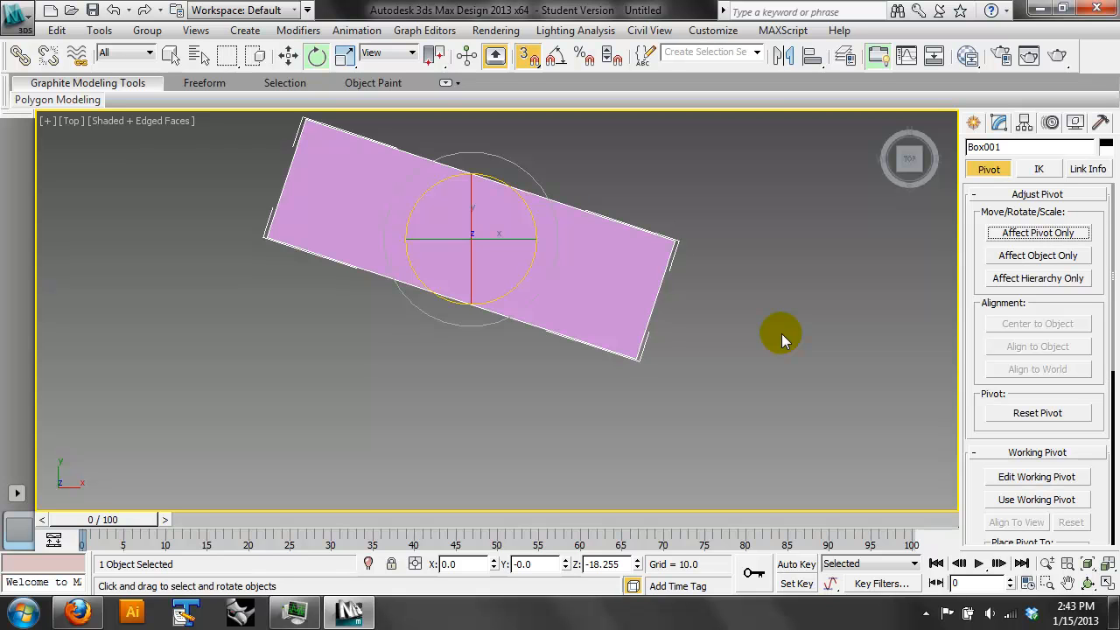
{"action": "key", "text": "ctrl+z"}
{"action": "key", "text": "ctrl+z"}
{"action": "key", "text": "ctrl+z"}
{"action": "key", "text": "ctrl+z"}
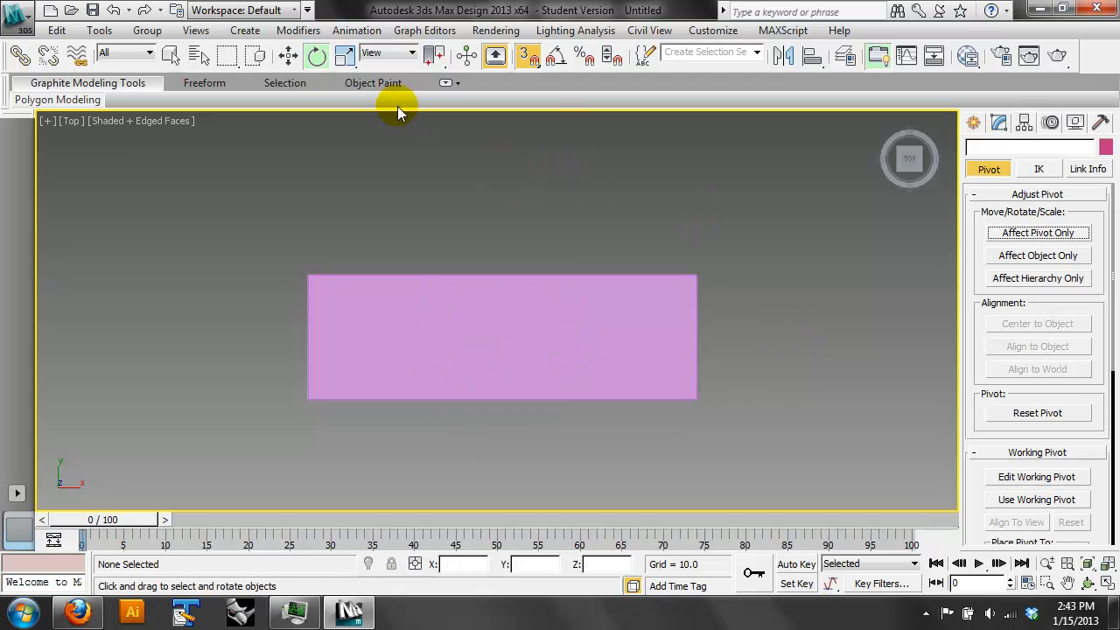
Reselect the box and scale it down in the Top view, reducing its Y size more than its X size
{"action": "left_click", "coordinate": [418, 332]}
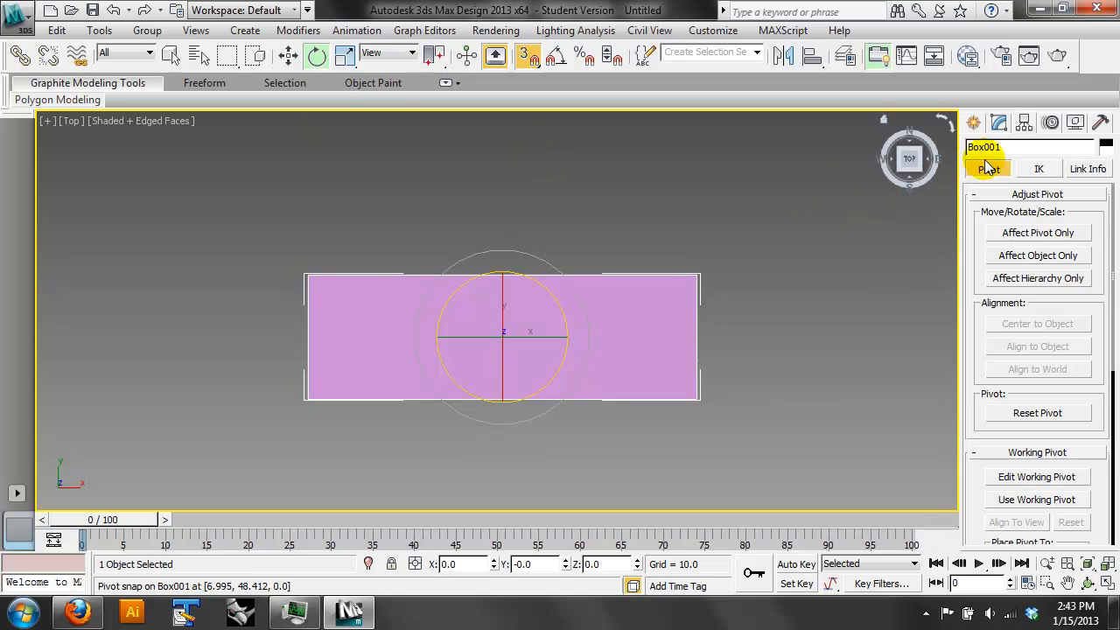
{"action": "left_click", "coordinate": [973, 123]}
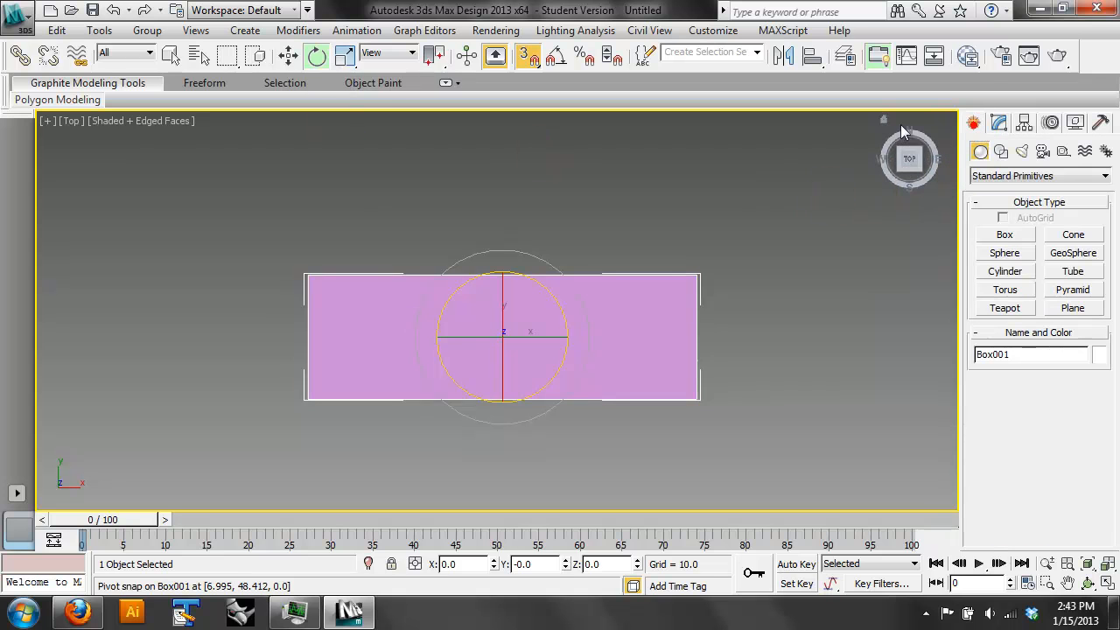
{"action": "left_click", "coordinate": [346, 57]}
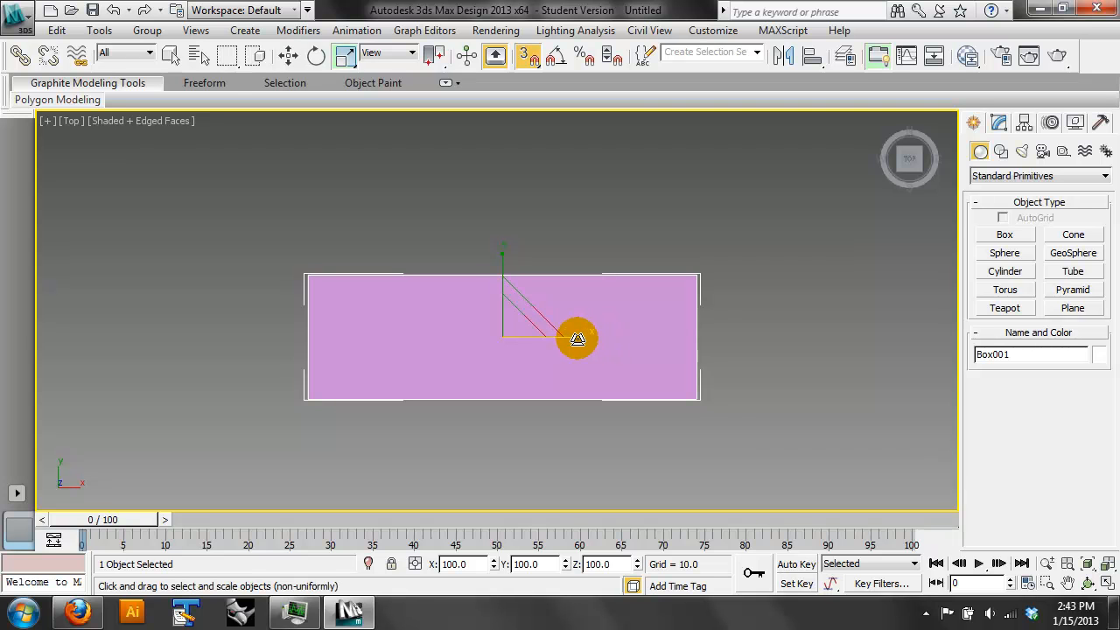
{"action": "left_click_drag", "start_coordinate": [575, 338], "coordinate": [517, 355]}
Scale the box in an angled perspective view to about 95 percent in X, 42 percent in Y and 173 percent in Z
{"action": "left_click", "coordinate": [1088, 583]}
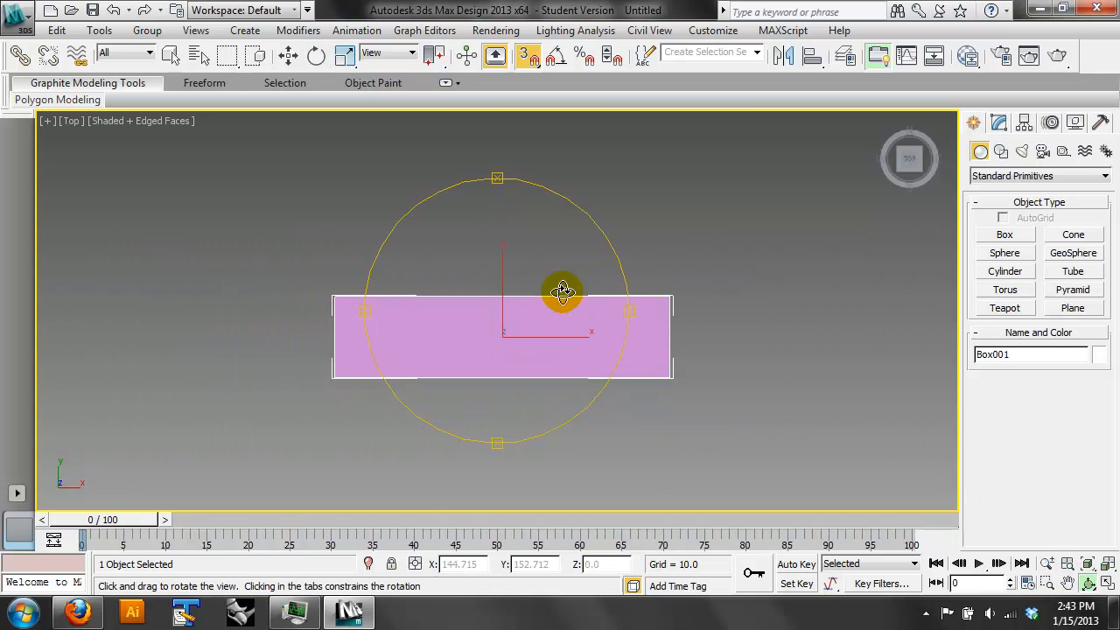
{"action": "left_click_drag", "start_coordinate": [481, 279], "coordinate": [455, 205]}
{"action": "left_click", "coordinate": [344, 55]}
{"action": "key", "text": "r"}
{"action": "left_click_drag", "start_coordinate": [498, 310], "coordinate": [517, 215]}
{"action": "left_click_drag", "start_coordinate": [572, 406], "coordinate": [607, 425]}
{"action": "key", "text": "r"}
{"action": "left_click_drag", "start_coordinate": [503, 373], "coordinate": [532, 425]}
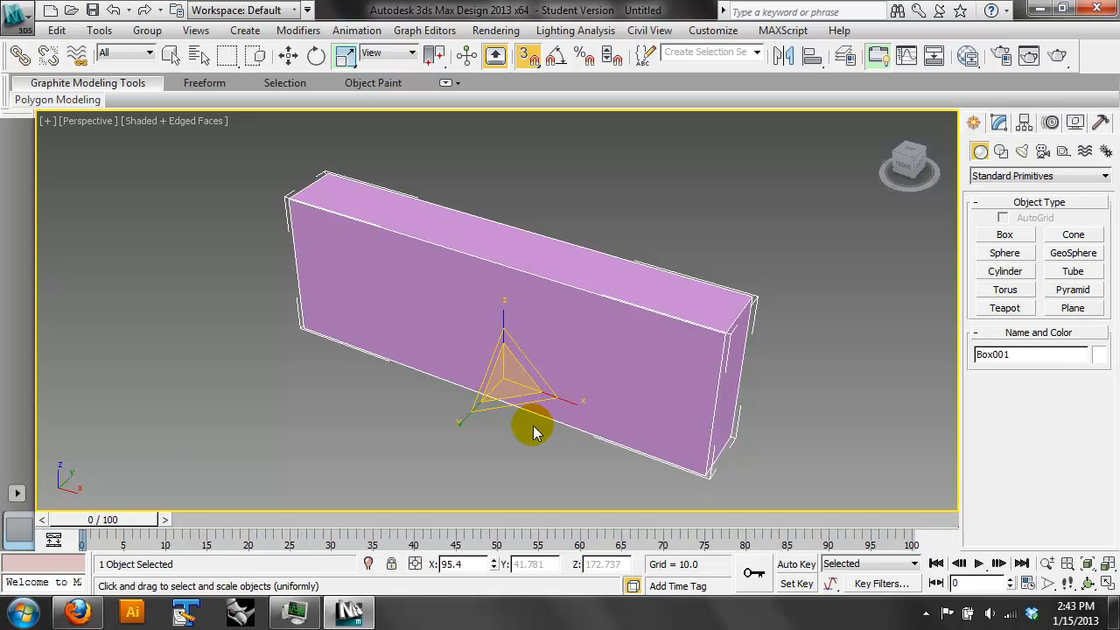
Stretch the box along X to about 126 percent with Select and Squash, and return to uniform scaling
{"action": "left_click_drag", "start_coordinate": [344, 56], "coordinate": [350, 140]}
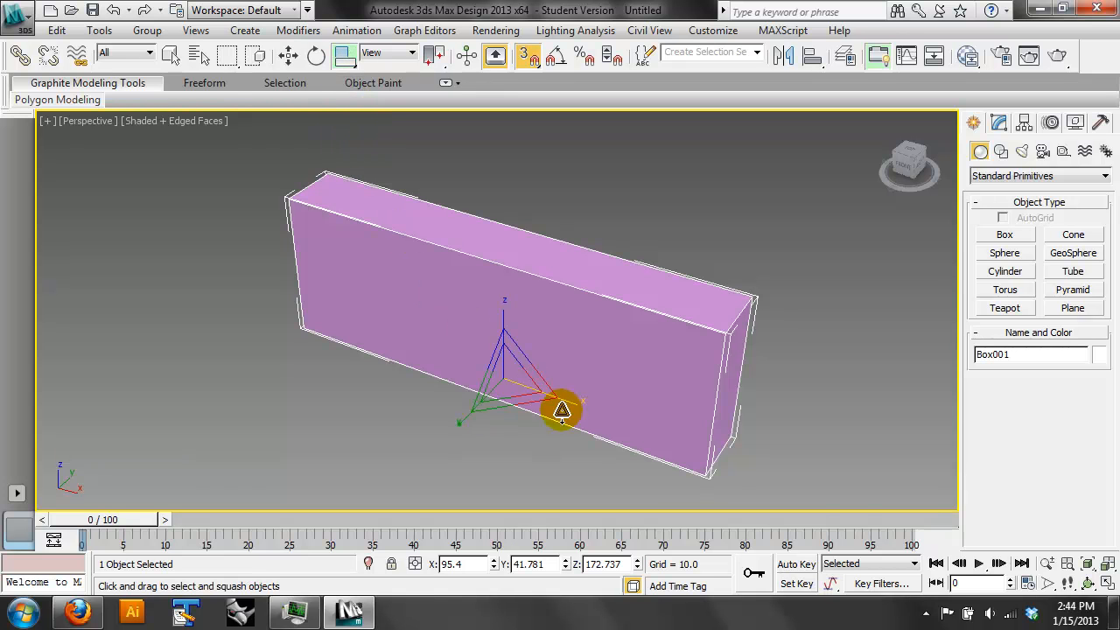
{"action": "mouse_move", "coordinate": [572, 393]}
{"action": "left_mouse_down"}
{"action": "mouse_move", "coordinate": [635, 417]}
{"action": "mouse_move", "coordinate": [565, 399]}
{"action": "mouse_move", "coordinate": [638, 405]}
{"action": "mouse_move", "coordinate": [534, 390]}
{"action": "mouse_move", "coordinate": [607, 395]}
{"action": "mouse_move", "coordinate": [583, 389]}
{"action": "mouse_move", "coordinate": [592, 393]}
{"action": "left_mouse_up"}
{"action": "left_click_drag", "start_coordinate": [345, 57], "coordinate": [345, 110]}
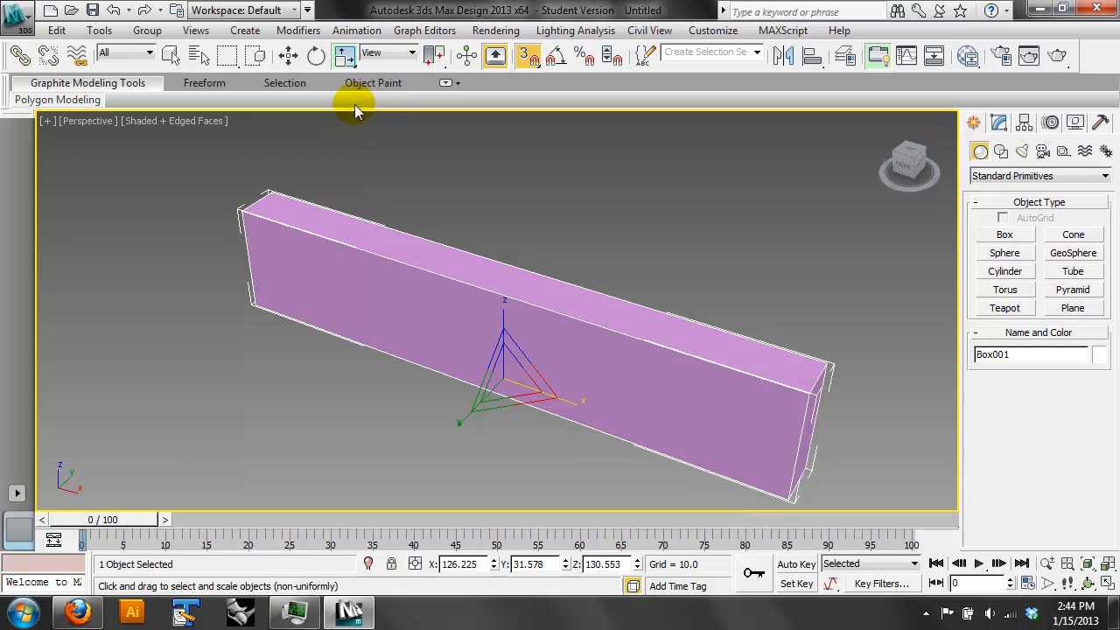
{"action": "left_click_drag", "start_coordinate": [345, 60], "coordinate": [349, 95]}
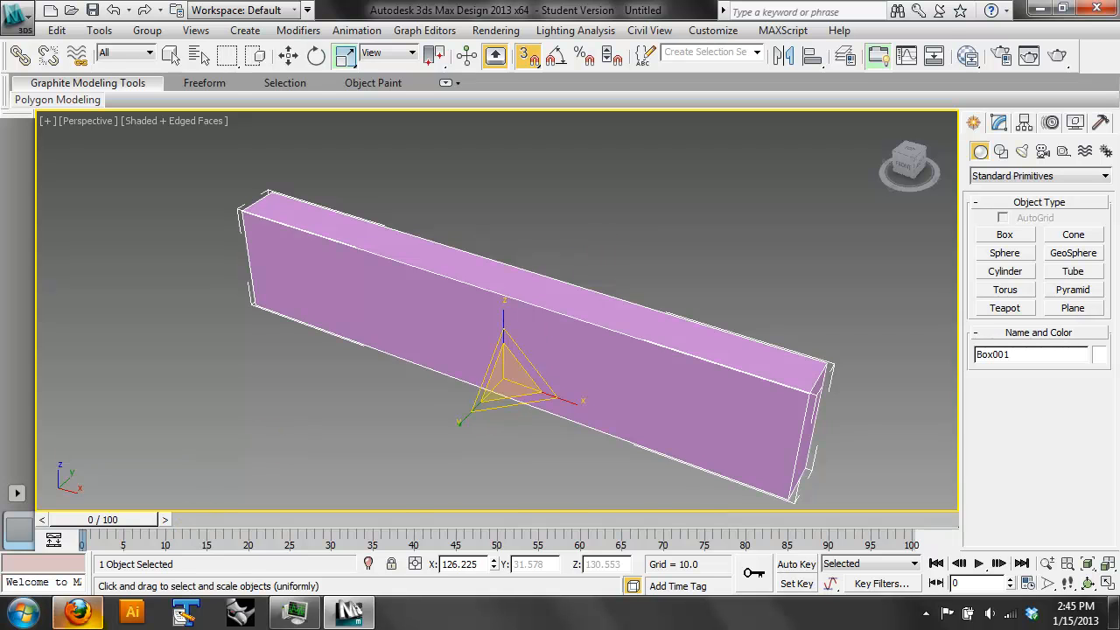
Switch to Firefox to view the building form sketches in siteless.pdf, and return to 3ds Max
{"action": "left_click", "coordinate": [87, 612]}
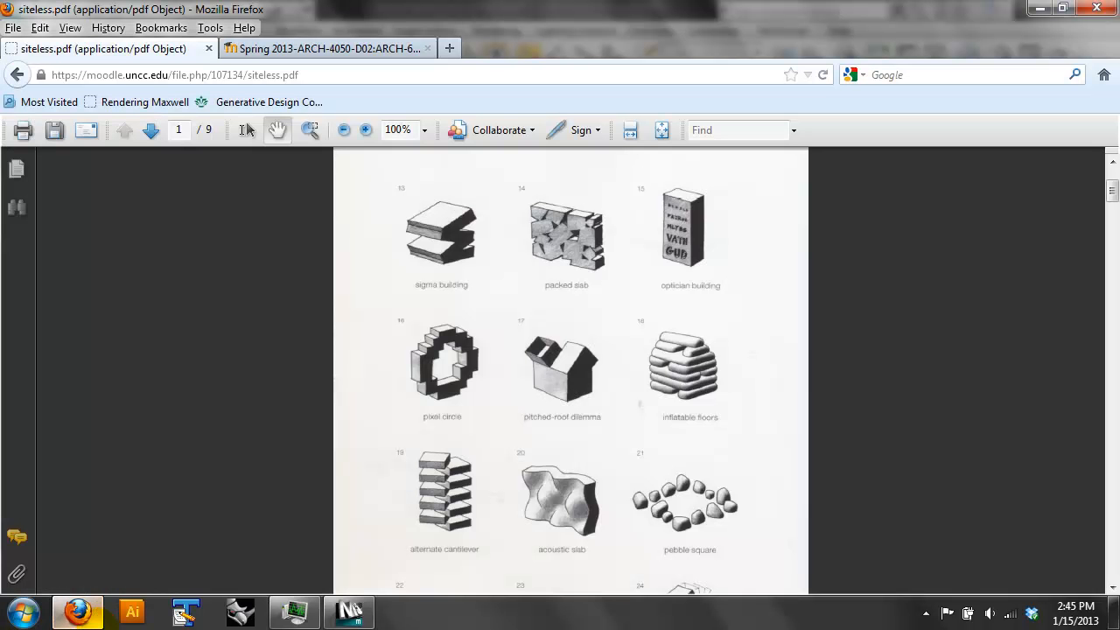
{"action": "left_click", "coordinate": [347, 612]}
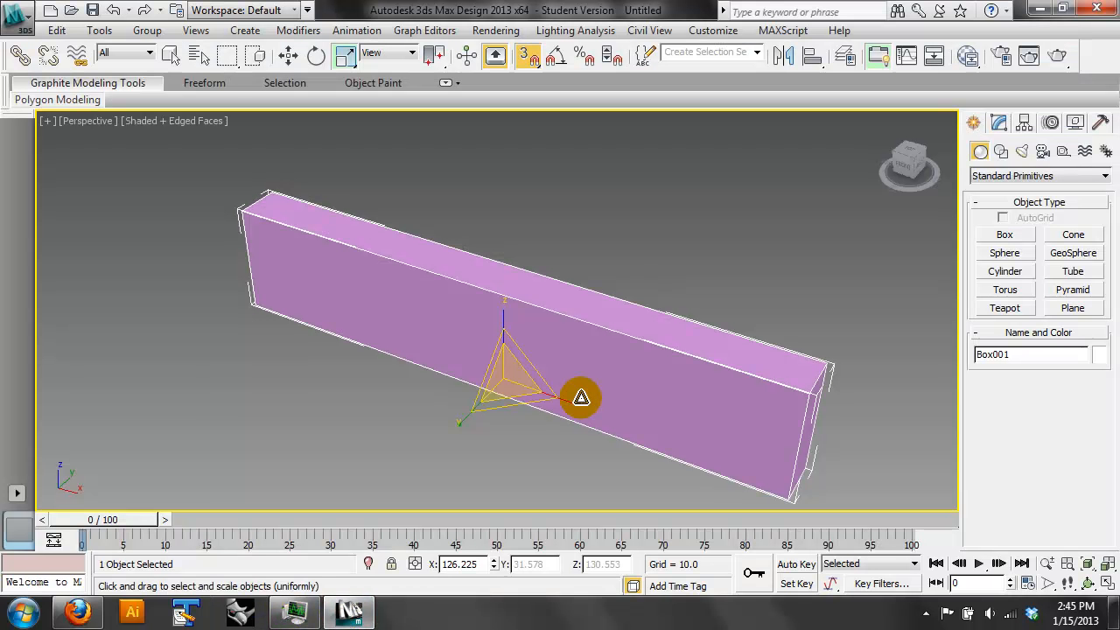